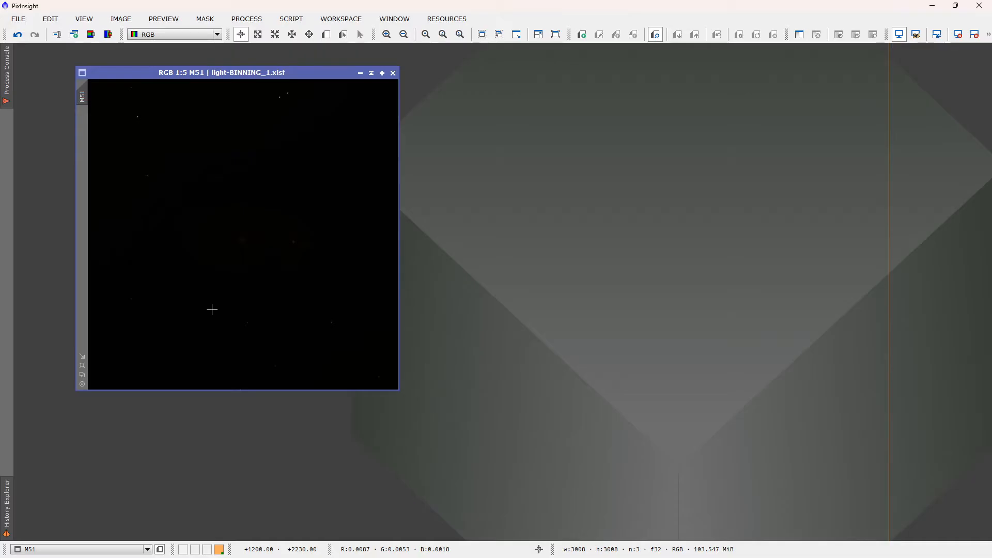
# Auto-stretch the display of the M51 image with ScreenTransferFunction, arranging the image and process windows side by side
pyautogui.moveTo(303, 74); pyautogui.dragTo(281, 70)
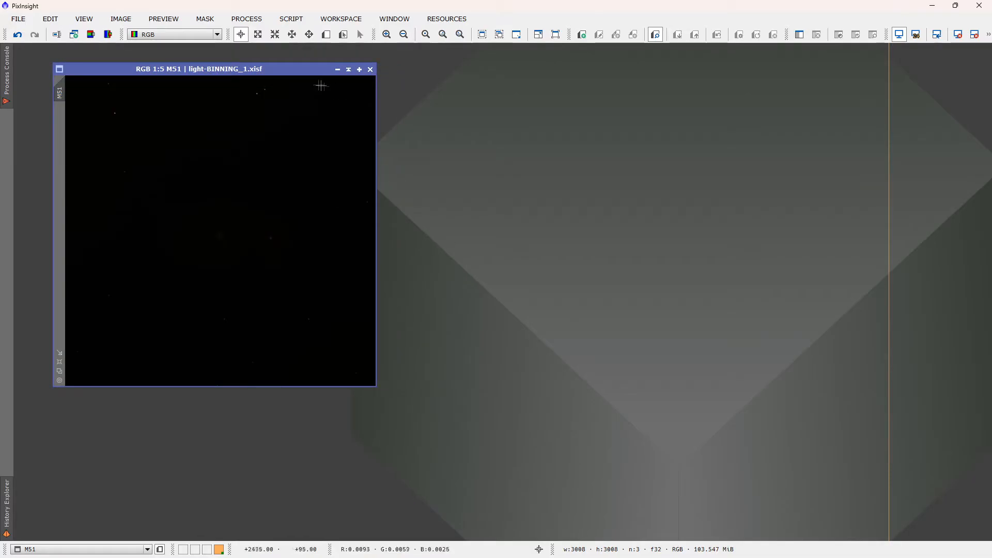
pyautogui.moveTo(293, 69); pyautogui.dragTo(301, 79)
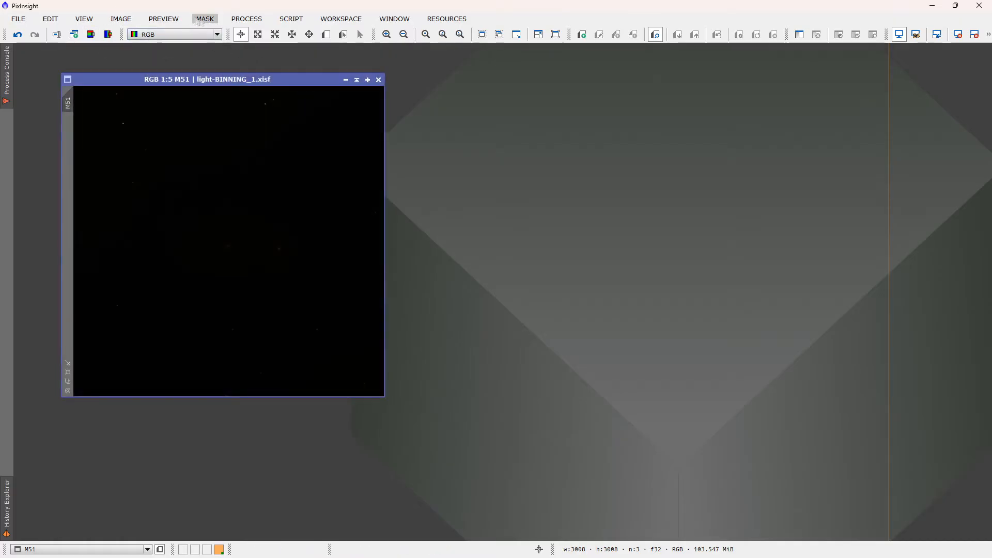
pyautogui.click(246, 19)
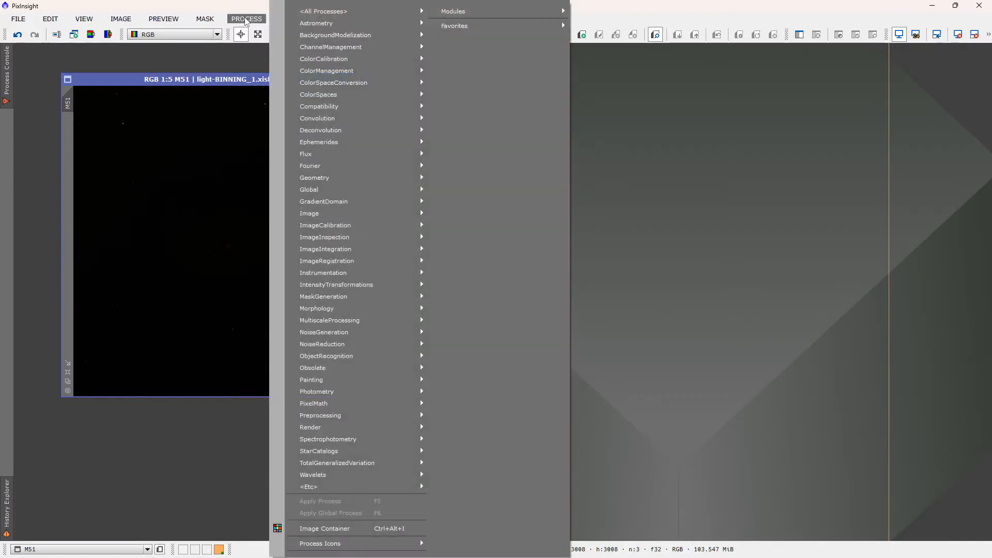
pyautogui.moveTo(370, 285)
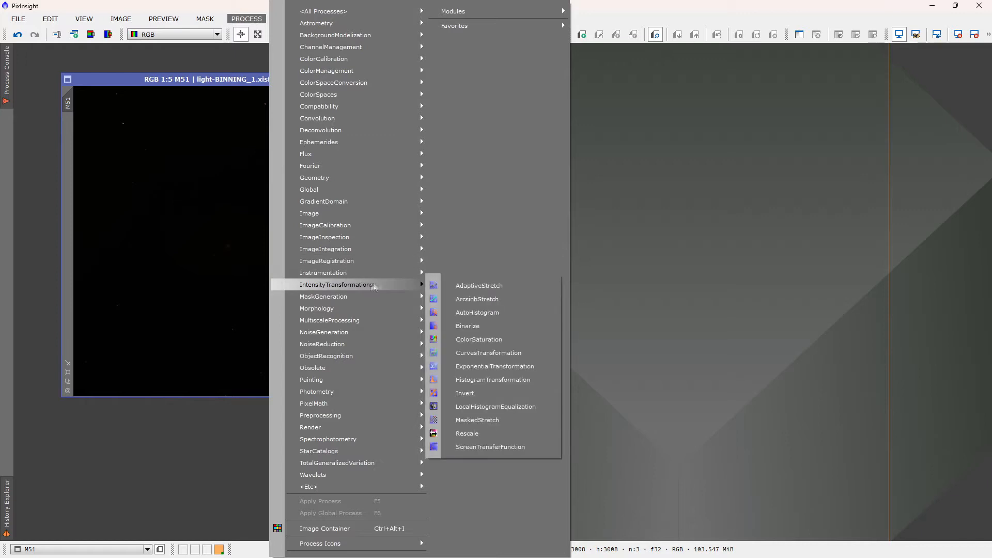
pyautogui.click(507, 447)
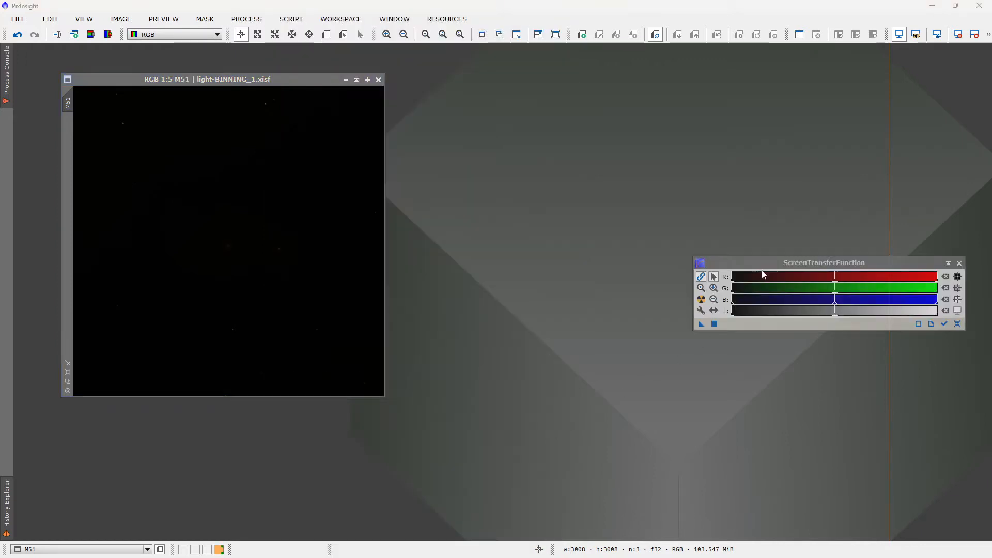
pyautogui.moveTo(776, 266); pyautogui.dragTo(163, 439)
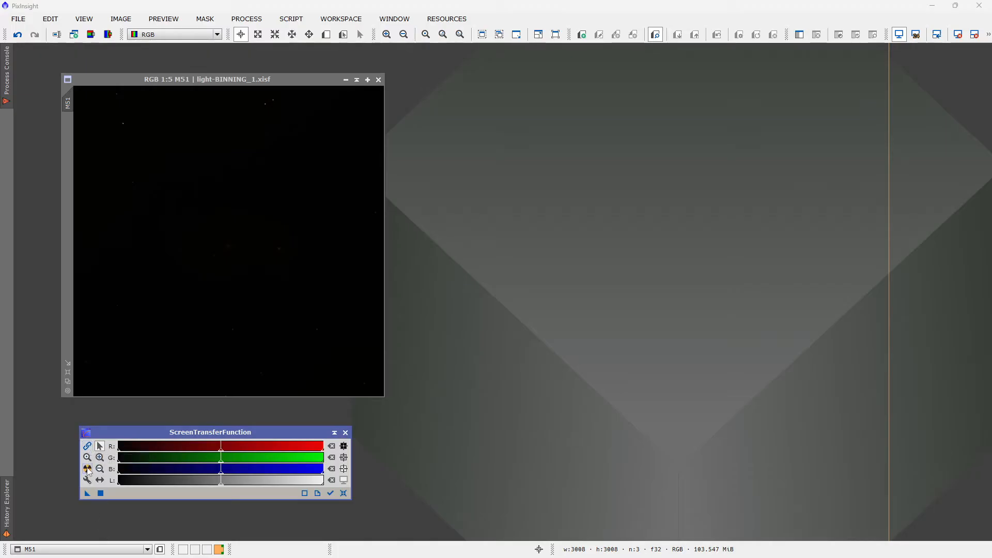
pyautogui.click(88, 470)
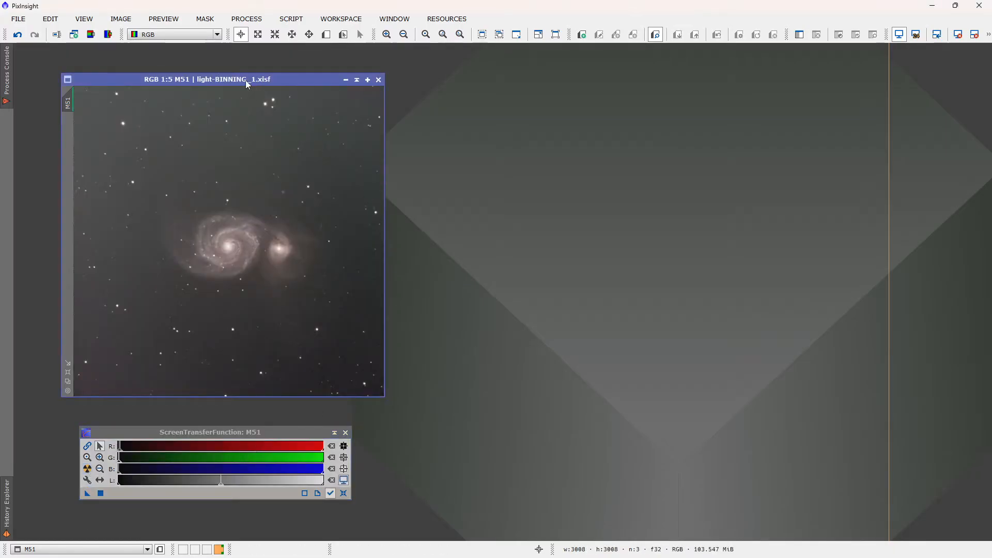
pyautogui.moveTo(246, 80); pyautogui.dragTo(251, 66)
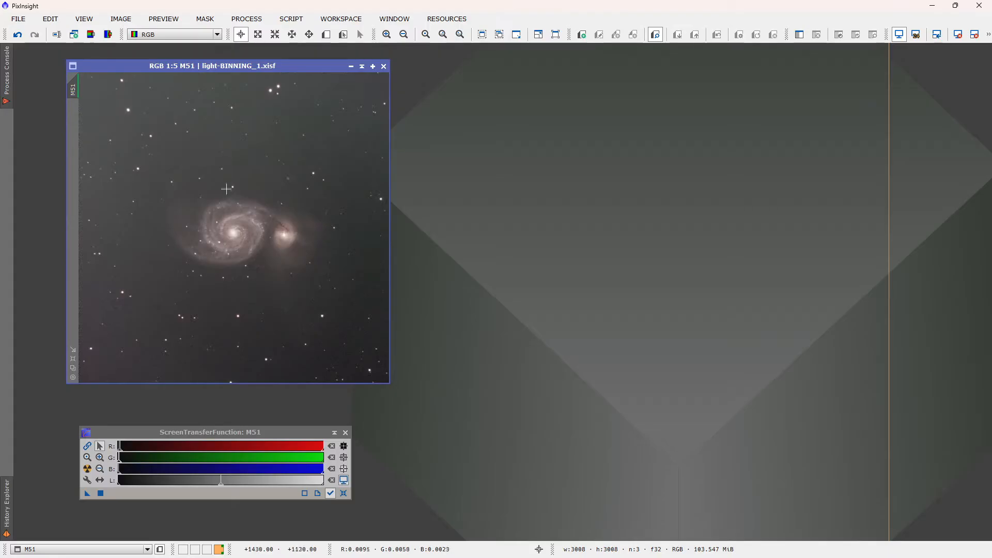
# Start a DynamicCrop on the M51 image and draw a crop frame of about 2924 × 2948 px just inside its edges
pyautogui.scroll(-1, 225, 191)
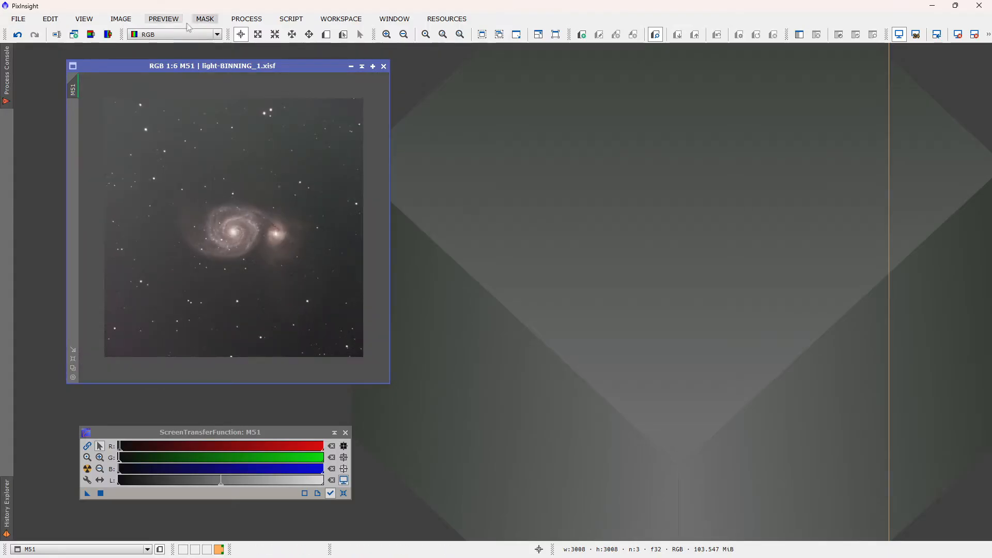
pyautogui.click(251, 21)
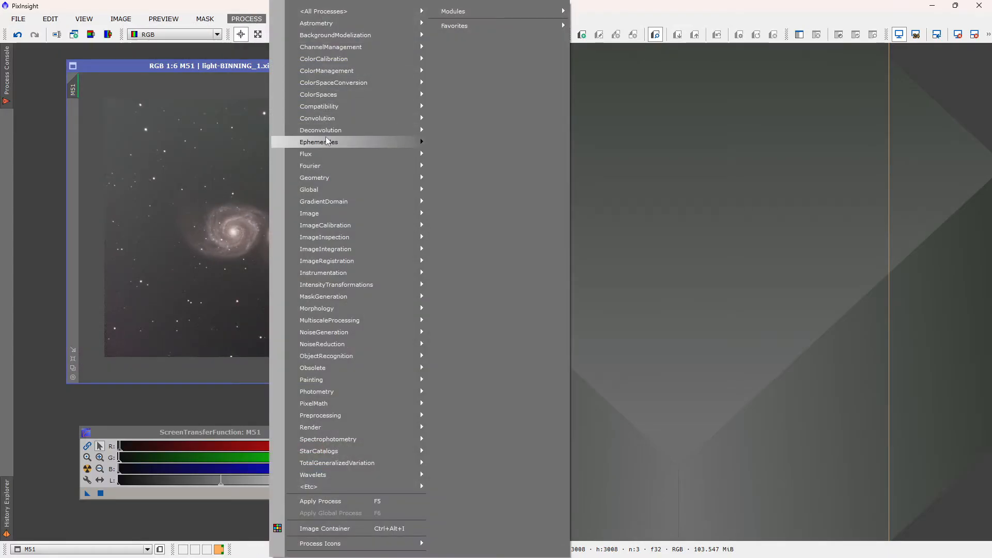
pyautogui.moveTo(336, 179)
pyautogui.click(486, 205)
pyautogui.moveTo(486, 88); pyautogui.dragTo(582, 88)
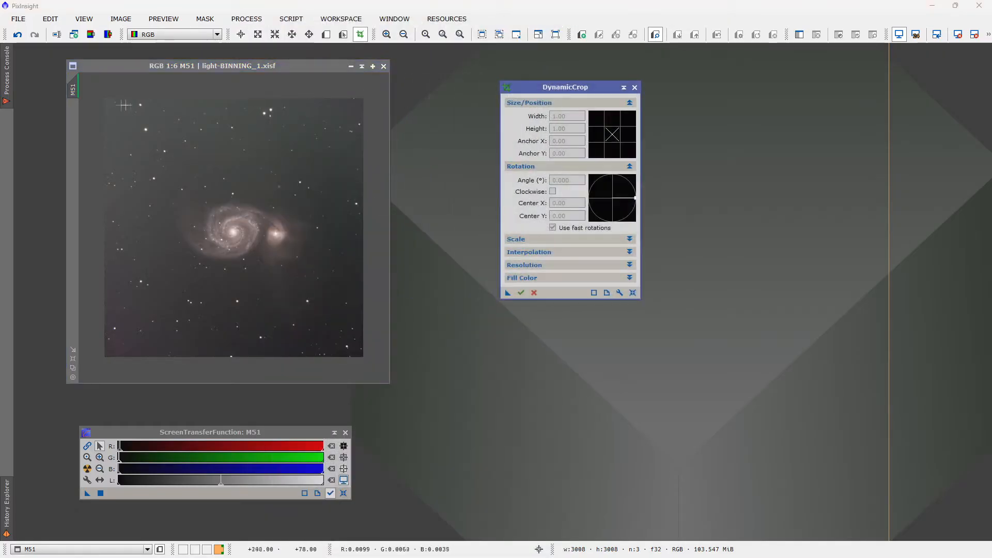
pyautogui.moveTo(104, 98); pyautogui.dragTo(364, 357)
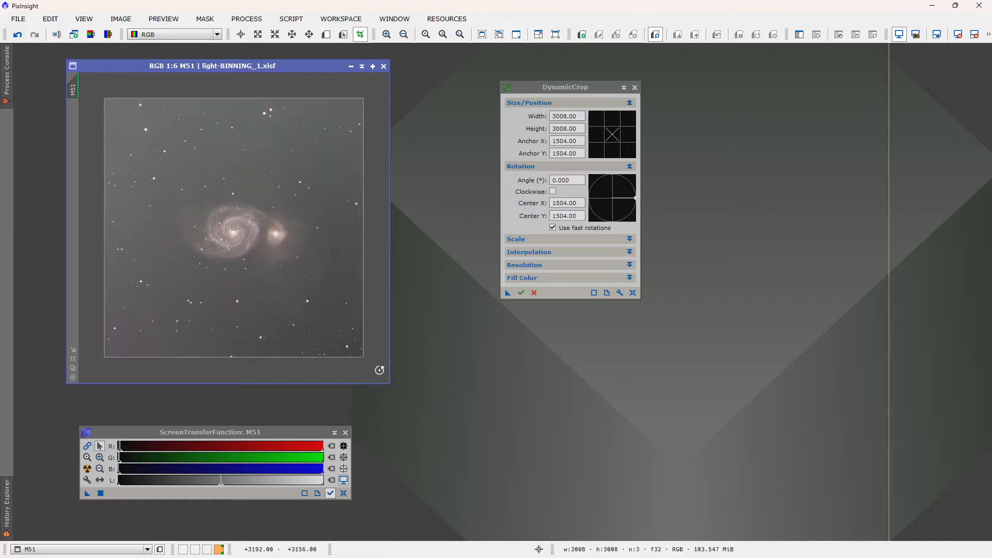
pyautogui.moveTo(238, 97); pyautogui.dragTo(238, 101)
pyautogui.moveTo(103, 165); pyautogui.dragTo(105, 165)
pyautogui.moveTo(223, 357); pyautogui.dragTo(222, 355)
pyautogui.moveTo(364, 244); pyautogui.dragTo(359, 243)
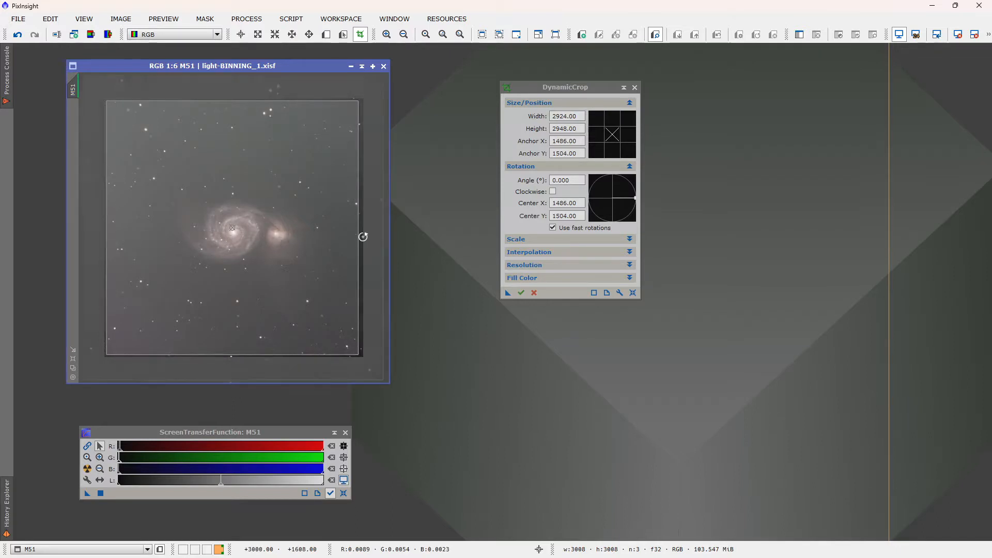
# Move the crop frame's right and upper edges outward at high magnification, enlarging it to 2956 × 2962 px
pyautogui.scroll(8, 361, 235)
pyautogui.moveTo(339, 381); pyautogui.dragTo(358, 380)
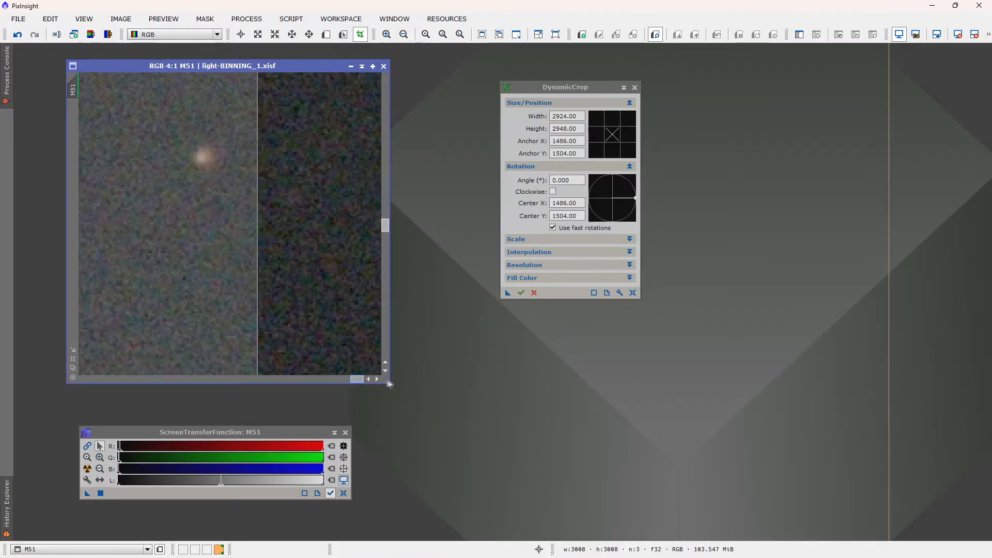
pyautogui.moveTo(257, 293); pyautogui.dragTo(321, 294)
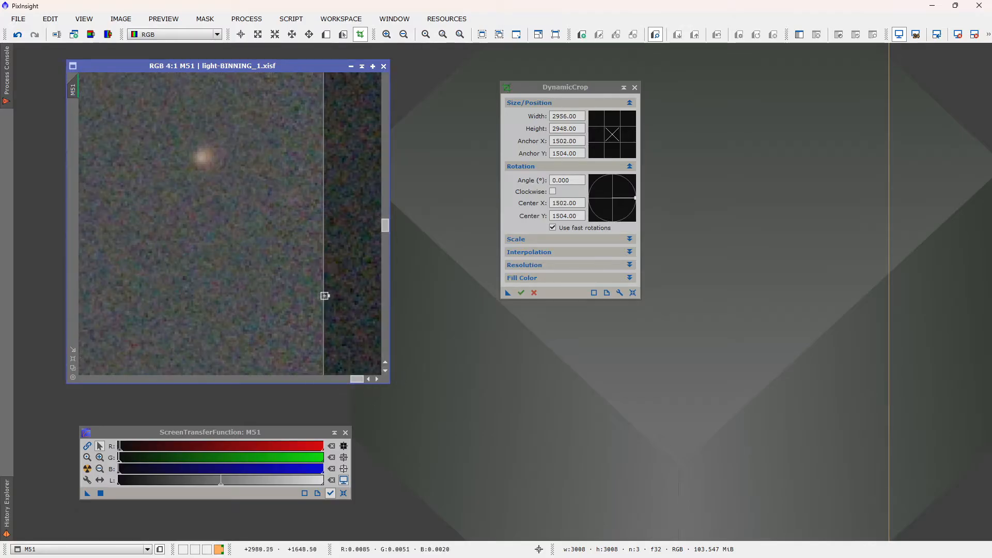
pyautogui.moveTo(384, 225); pyautogui.dragTo(382, 81)
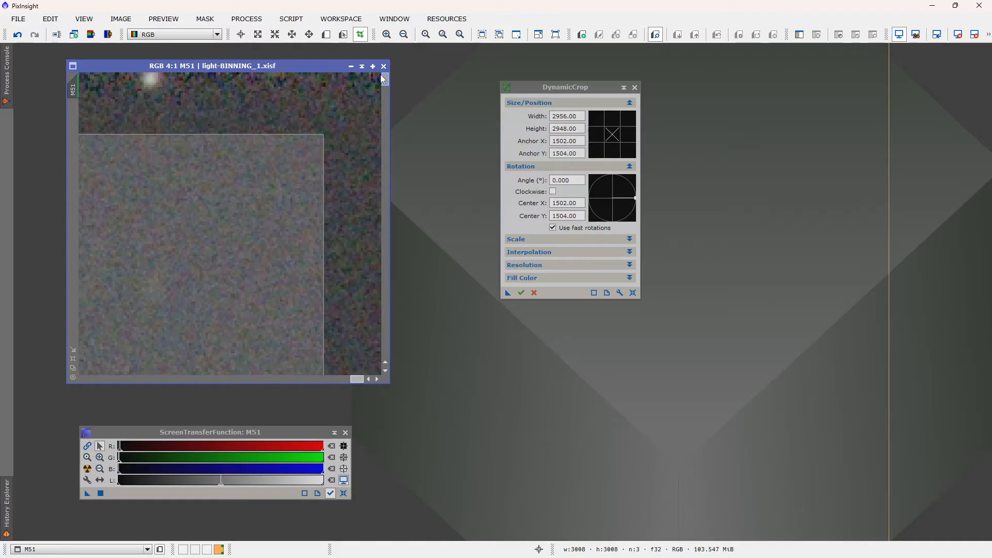
pyautogui.moveTo(296, 133); pyautogui.dragTo(295, 106)
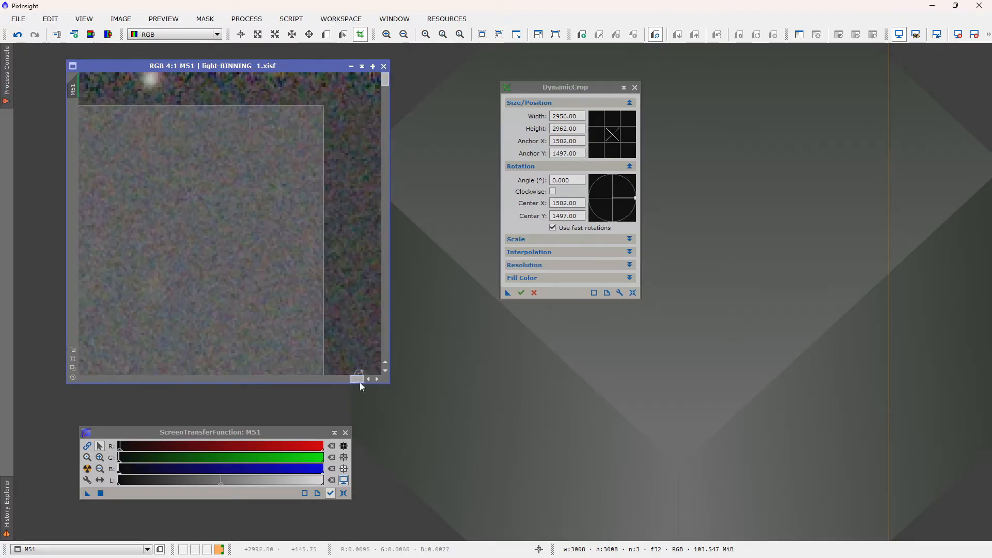
# Extend the crop frame's left and lower edges to reach 2957 × 2973 px, apply the crop and close DynamicCrop
pyautogui.moveTo(356, 379); pyautogui.dragTo(80, 381)
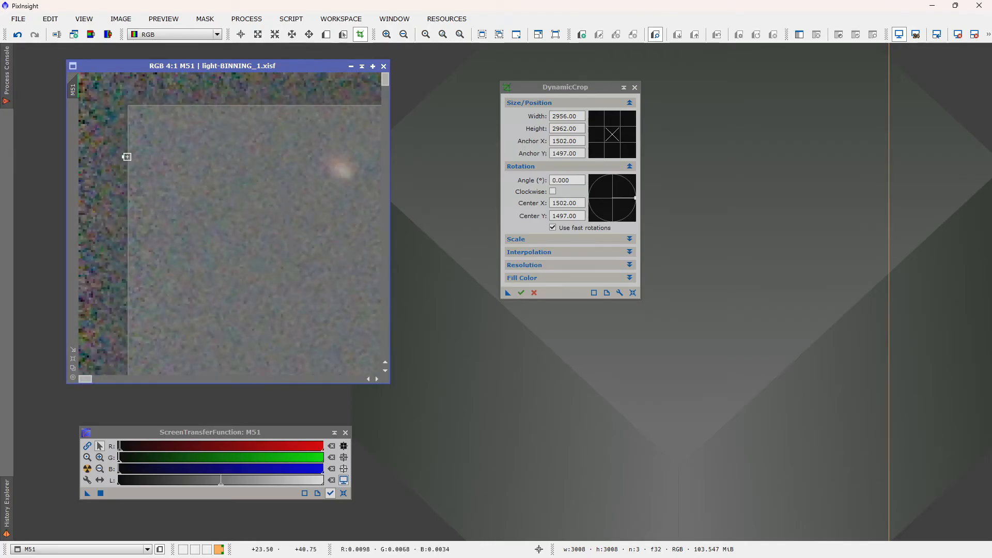
pyautogui.moveTo(126, 157); pyautogui.dragTo(124, 156)
pyautogui.moveTo(385, 82); pyautogui.dragTo(401, 376)
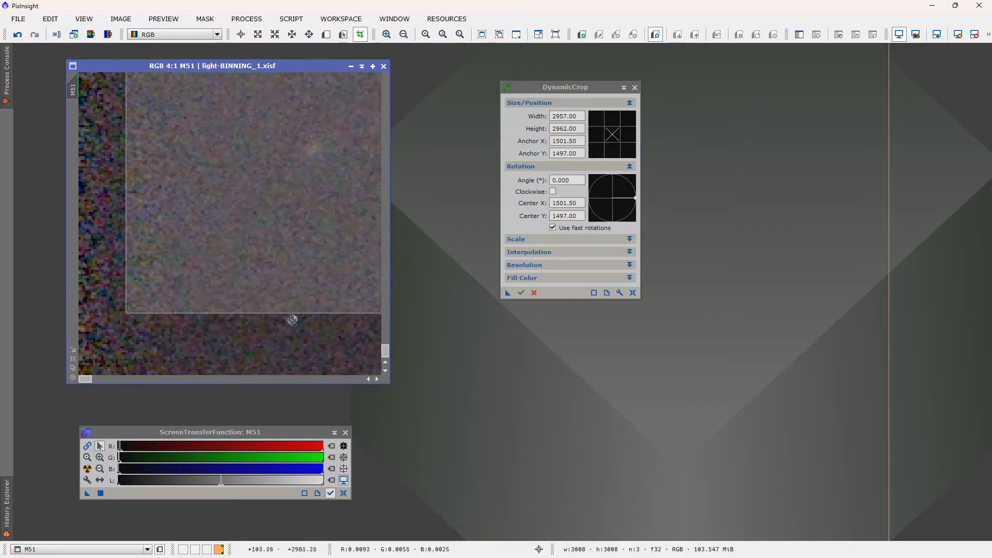
pyautogui.moveTo(282, 314); pyautogui.dragTo(284, 337)
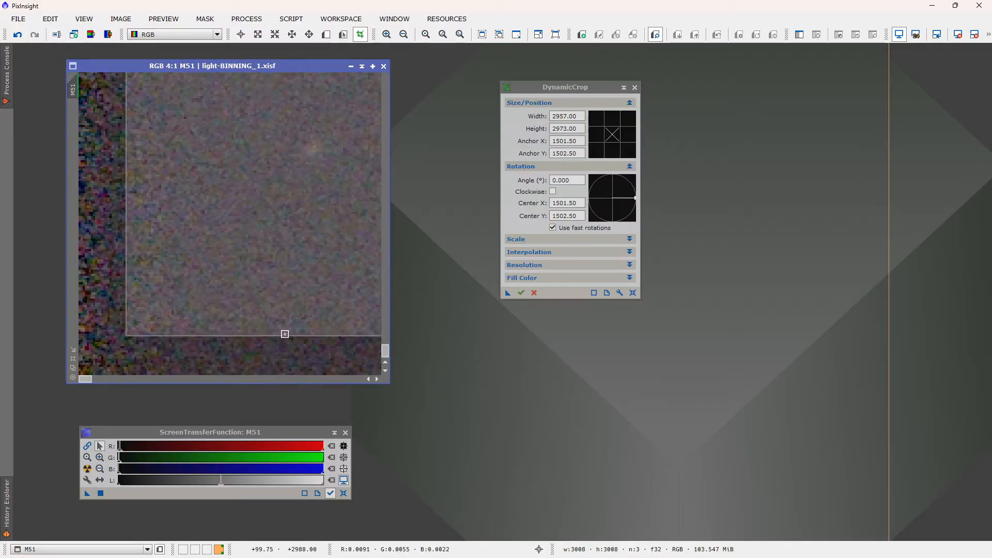
pyautogui.scroll(-10, 284, 332)
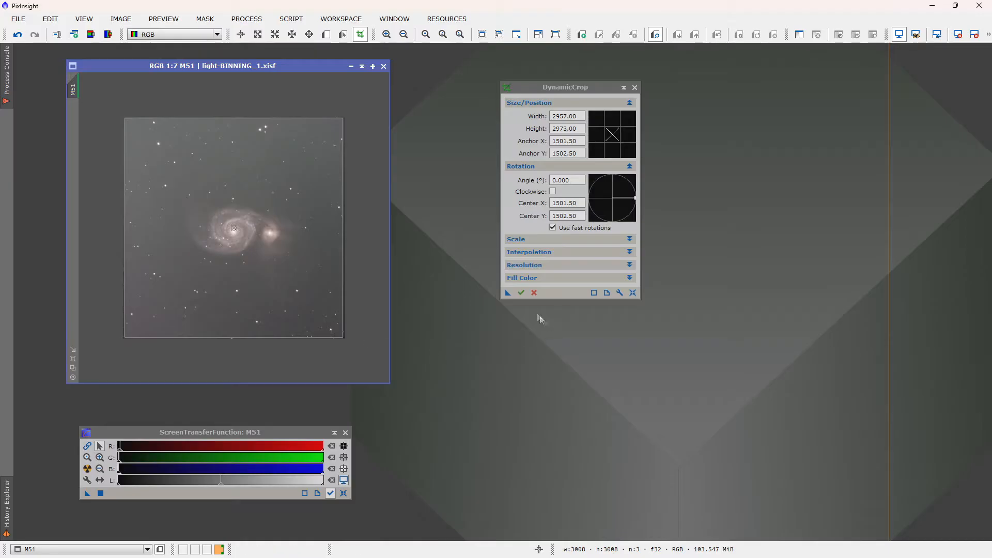
pyautogui.click(520, 293)
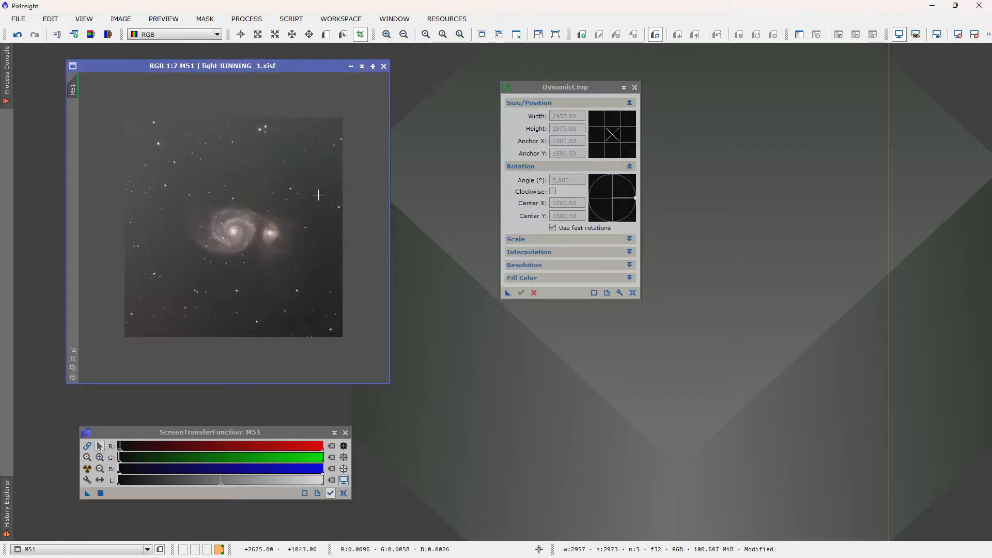
pyautogui.click(635, 88)
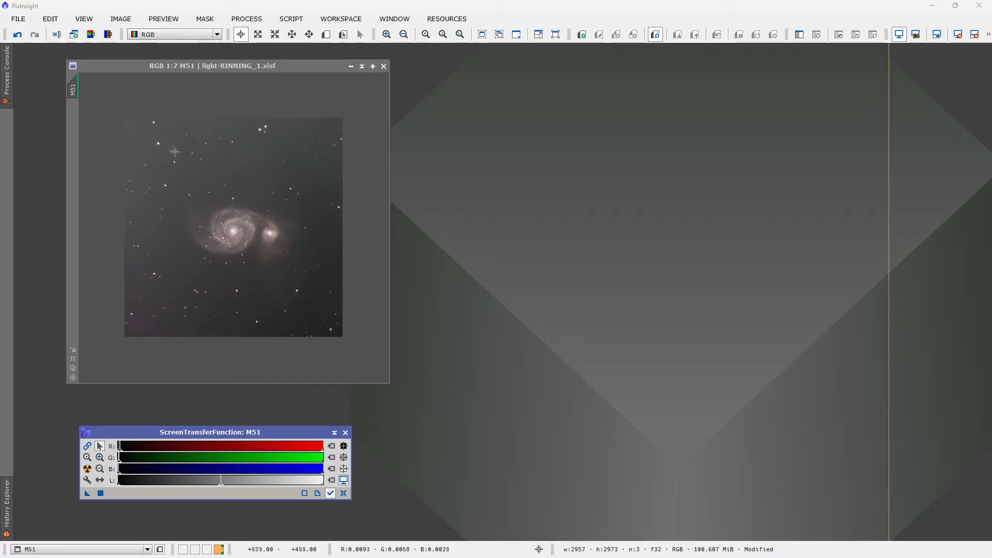
# Open DynamicBackgroundExtraction beside the image and make the cropped M51 image its target
pyautogui.click(260, 24)
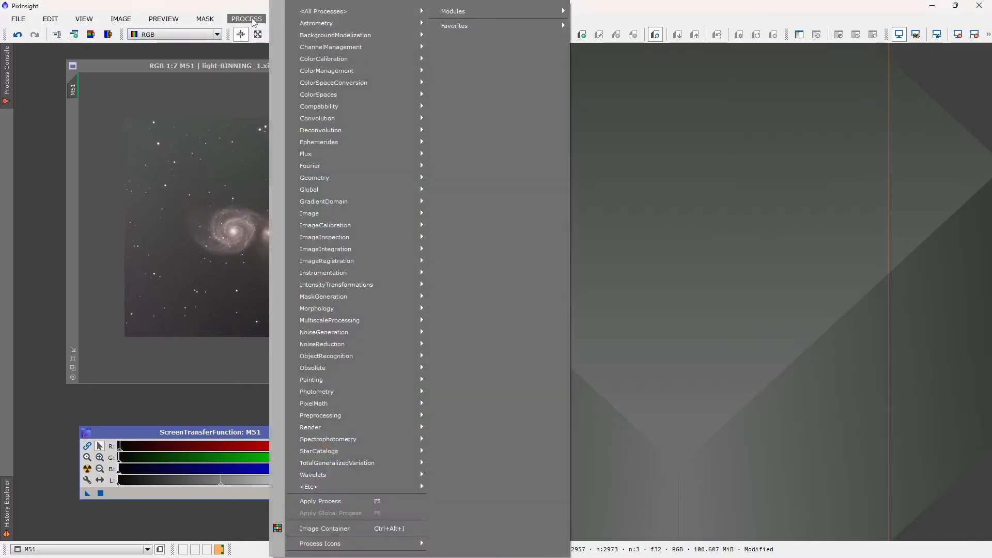
pyautogui.moveTo(414, 35)
pyautogui.click(482, 50)
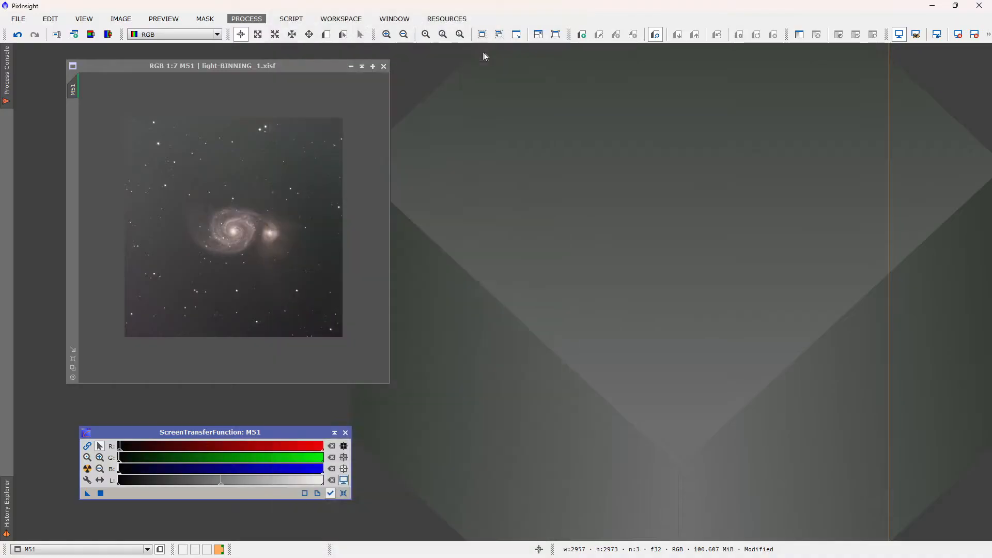
pyautogui.moveTo(556, 54); pyautogui.dragTo(714, 83)
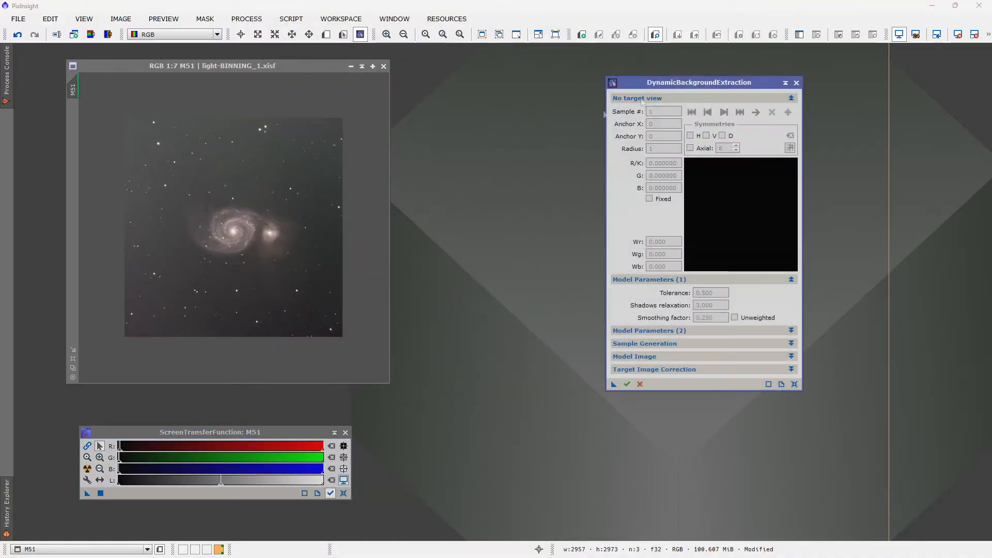
pyautogui.click(246, 221)
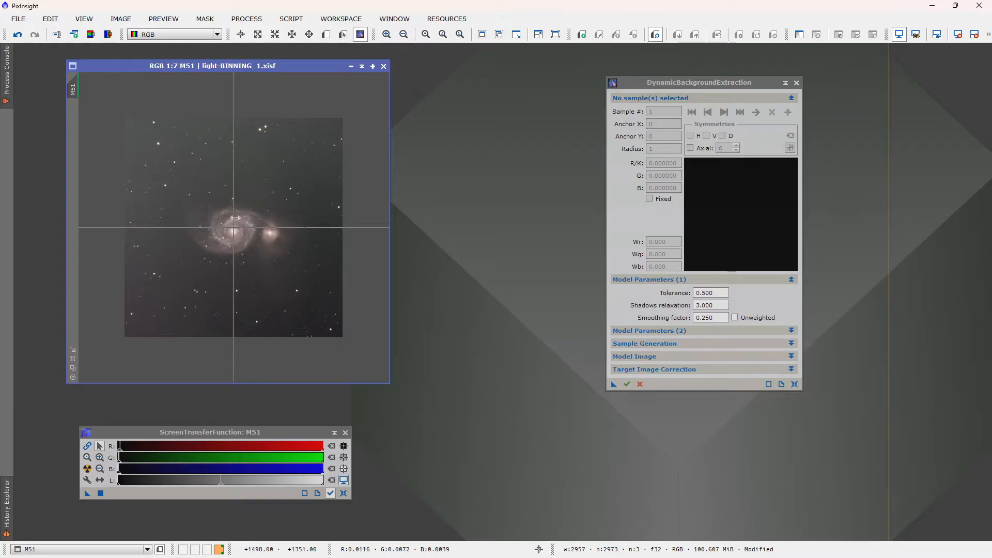
pyautogui.moveTo(676, 84); pyautogui.dragTo(615, 80)
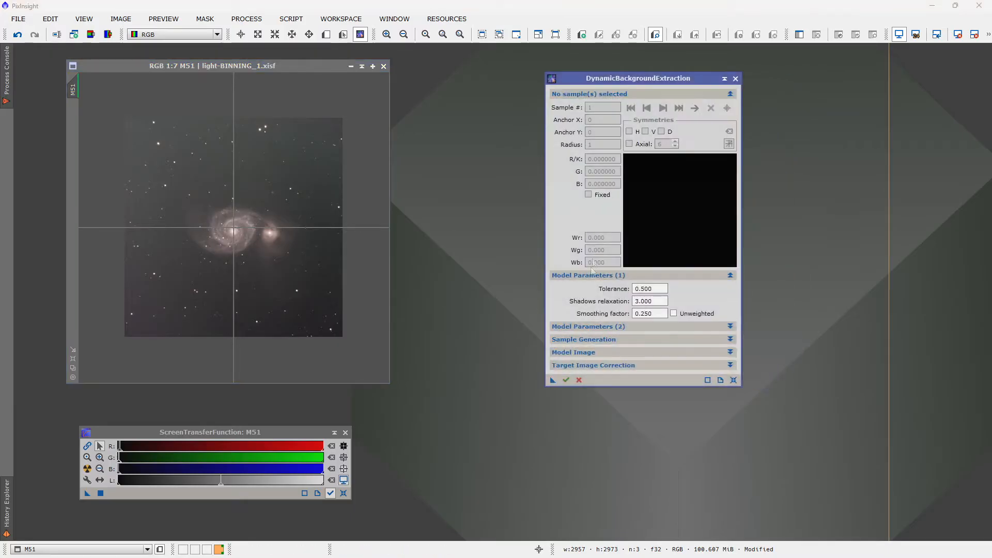
# Set the background extraction's target image correction to Subtraction and the default sample radius to 20
pyautogui.click(653, 366)
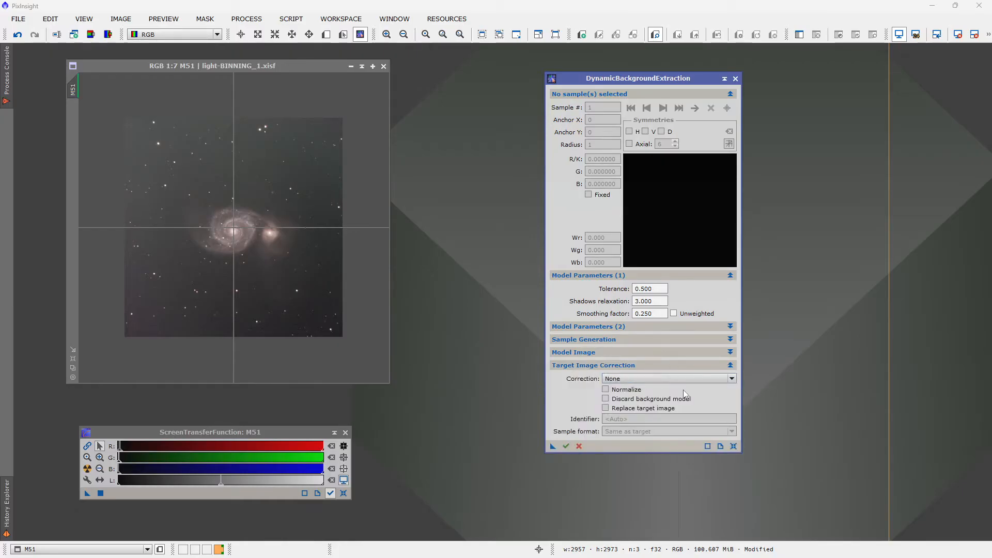
pyautogui.click(662, 380)
pyautogui.click(652, 395)
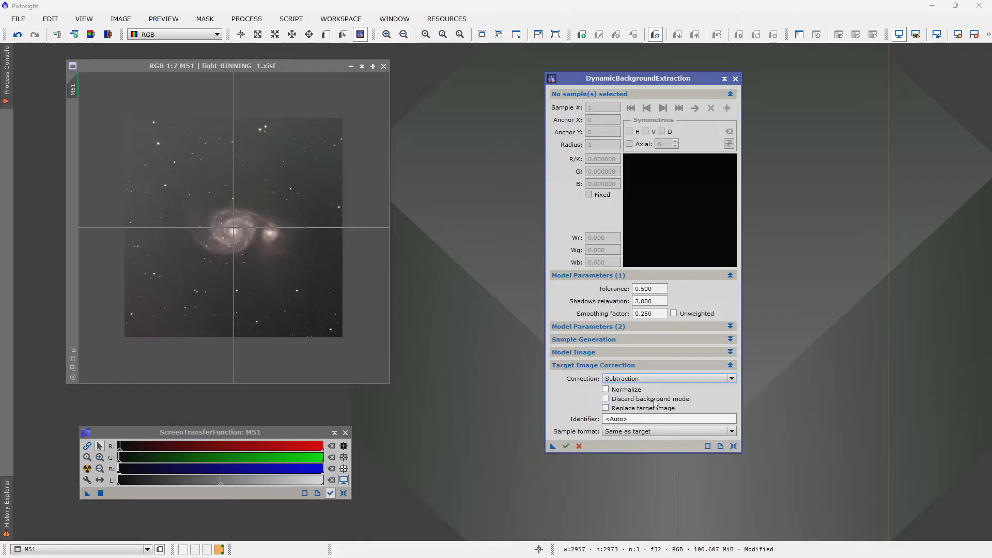
pyautogui.click(695, 339)
pyautogui.moveTo(648, 353); pyautogui.dragTo(617, 353)
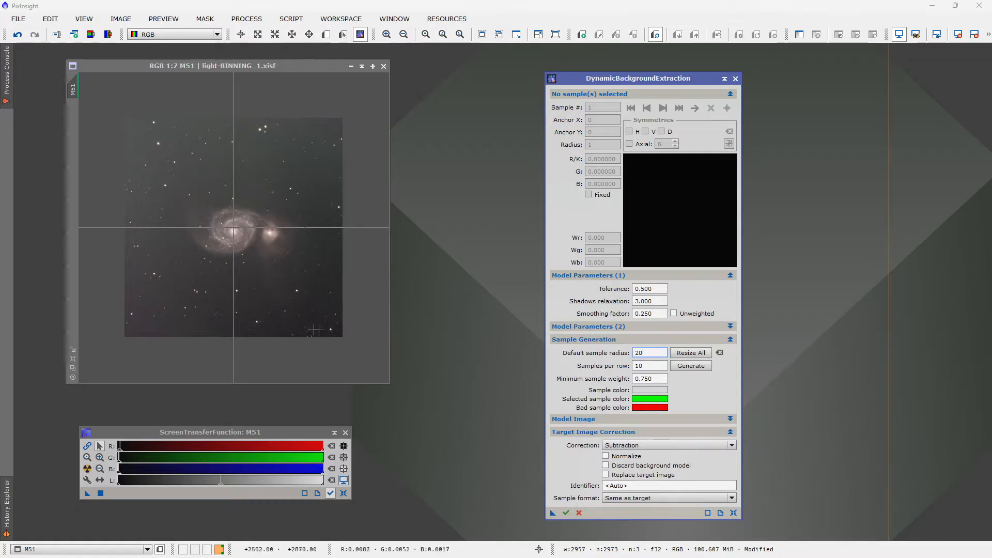
# Place six background samples on star-free sky along the image's lower edge and up its right edge
pyautogui.click(212, 329)
pyautogui.click(245, 331)
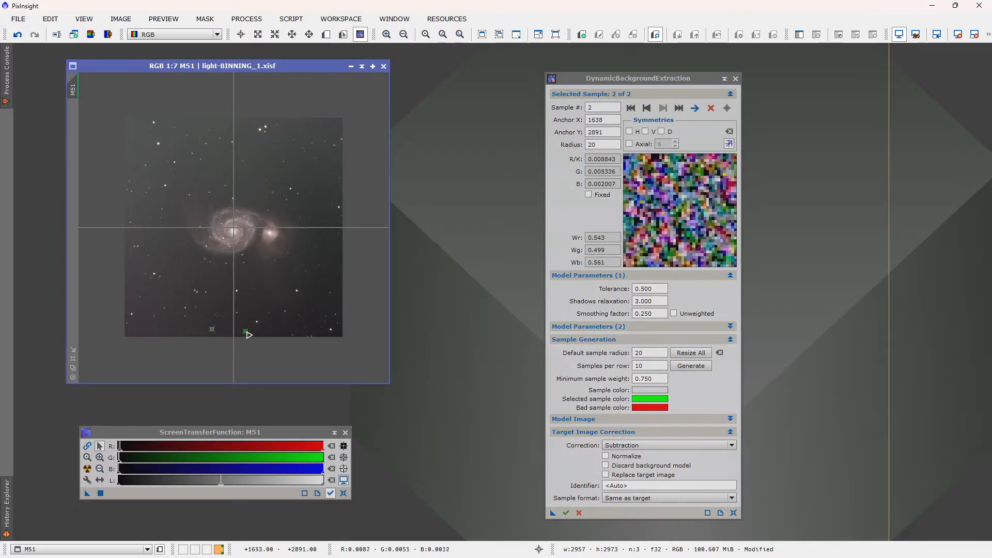
pyautogui.click(316, 322)
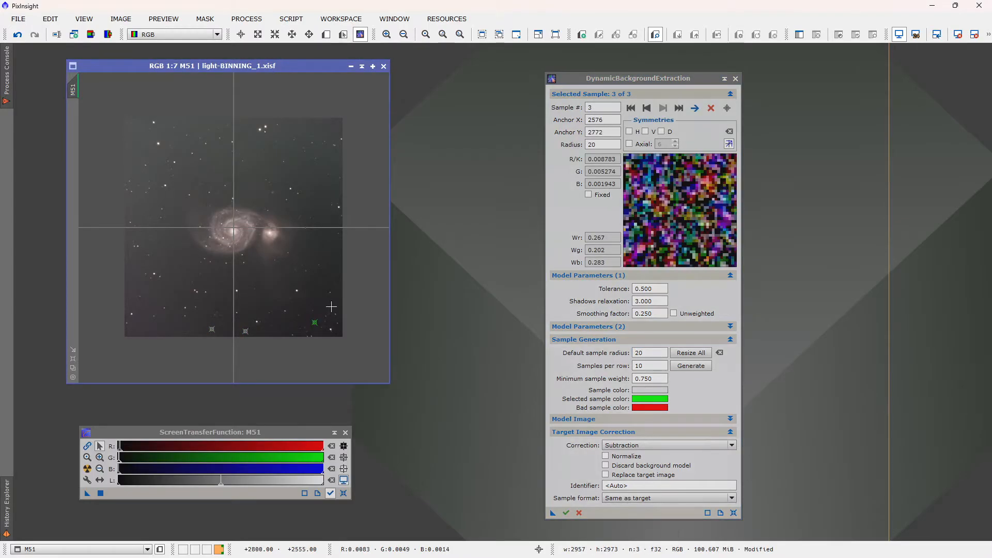
pyautogui.click(331, 307)
pyautogui.click(329, 240)
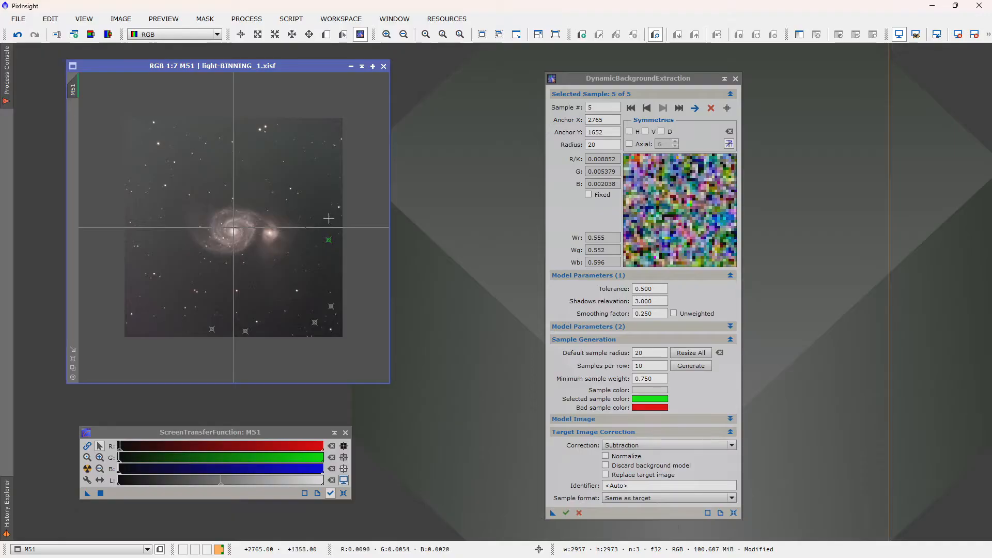
pyautogui.click(329, 217)
# Add six background samples in the image's upper-right corner, along its upper edge and in its upper-left corner
pyautogui.click(336, 133)
pyautogui.click(325, 124)
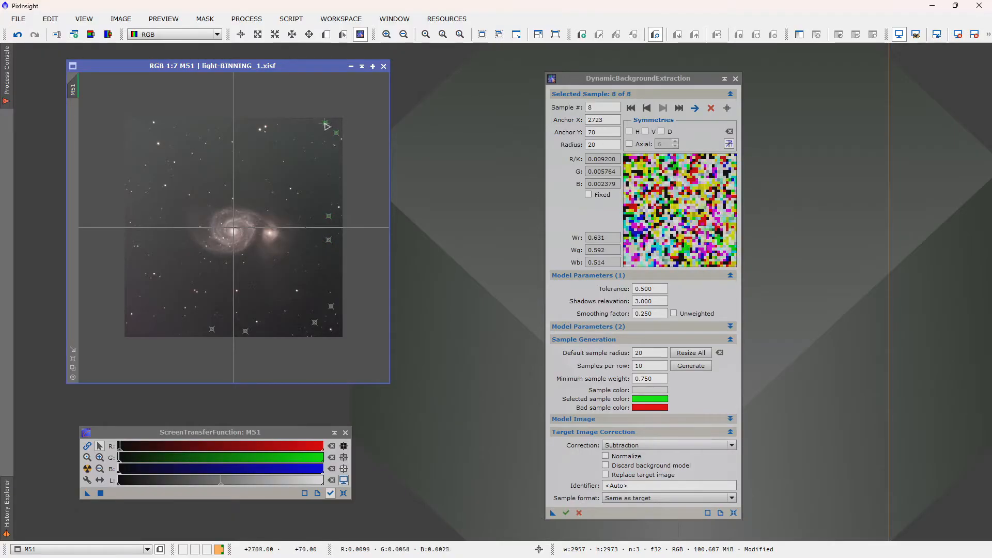
pyautogui.click(247, 123)
pyautogui.click(219, 121)
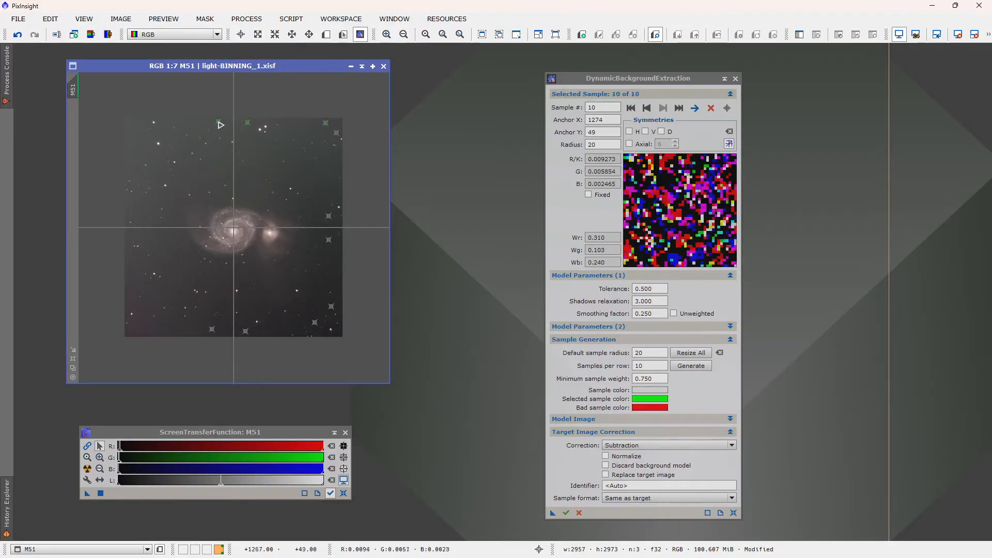
pyautogui.click(140, 131)
pyautogui.click(132, 139)
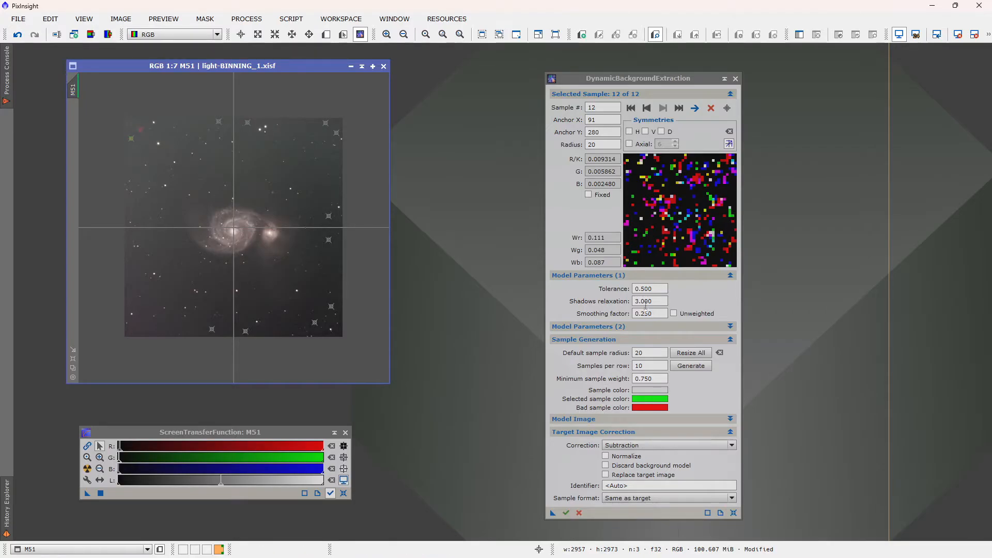
# Set the background model's tolerance to 10 and its smoothing factor to 0.2
pyautogui.moveTo(656, 290); pyautogui.dragTo(612, 290)
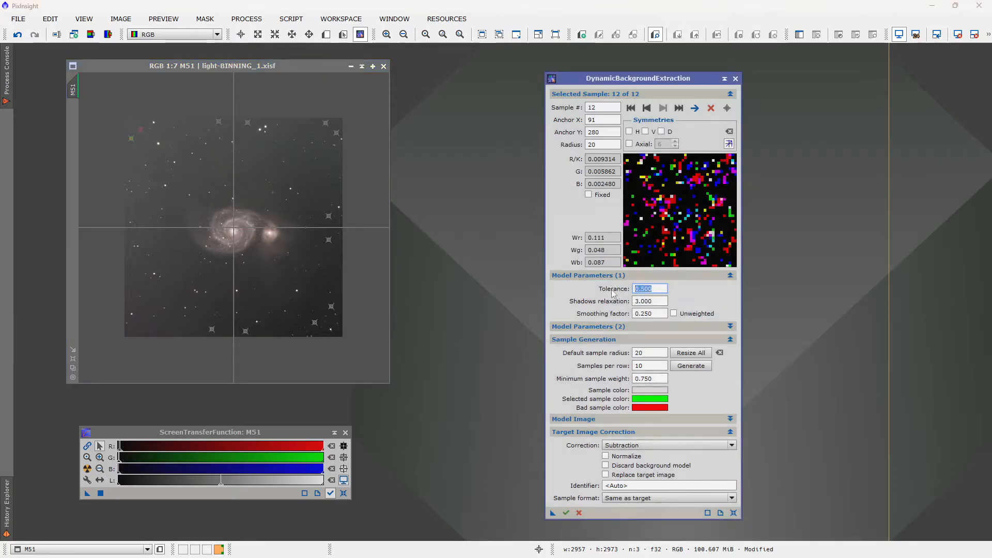
pyautogui.write('10')
pyautogui.click(653, 314)
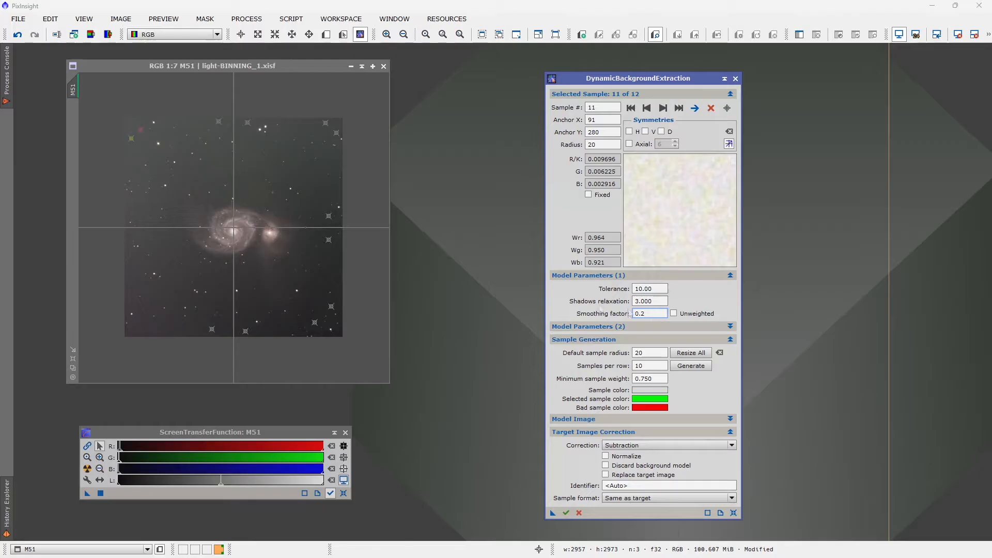
# Add background samples down the image's left edge and around its lower-left corner, avoiding stars
pyautogui.click(143, 203)
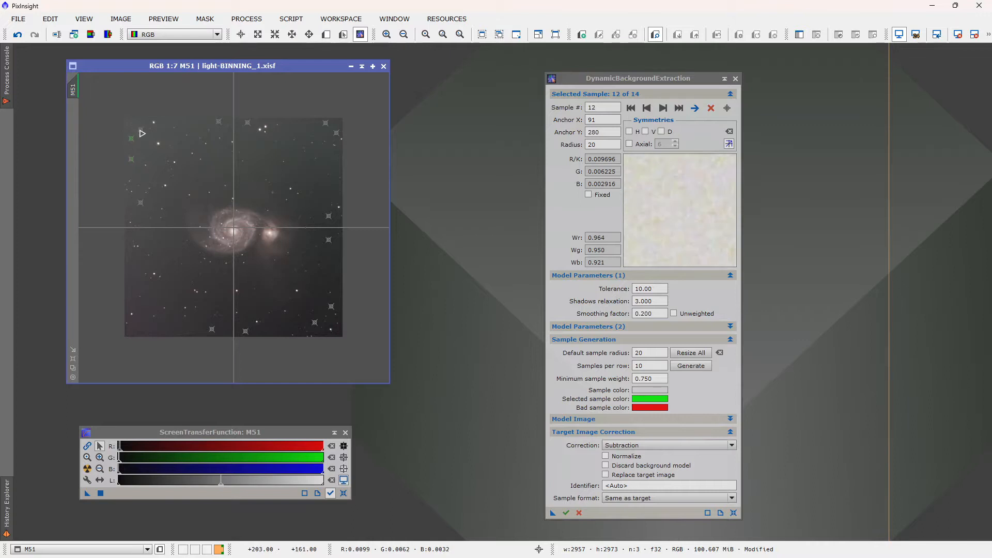
pyautogui.click(136, 269)
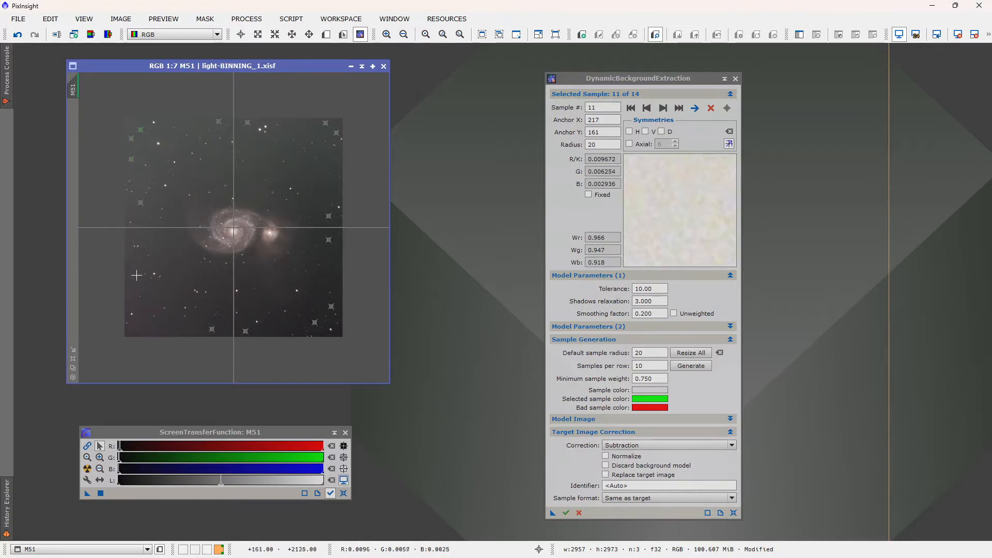
pyautogui.click(132, 292)
pyautogui.click(165, 328)
pyautogui.click(162, 257)
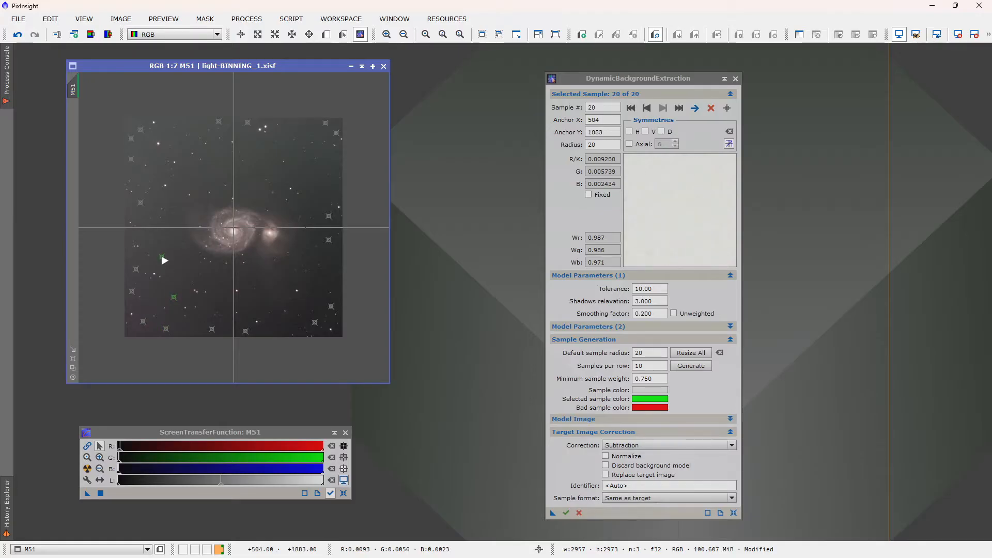
# Add background samples on empty sky left of the galaxy and across the upper part of the image
pyautogui.click(168, 217)
pyautogui.click(159, 164)
pyautogui.click(217, 145)
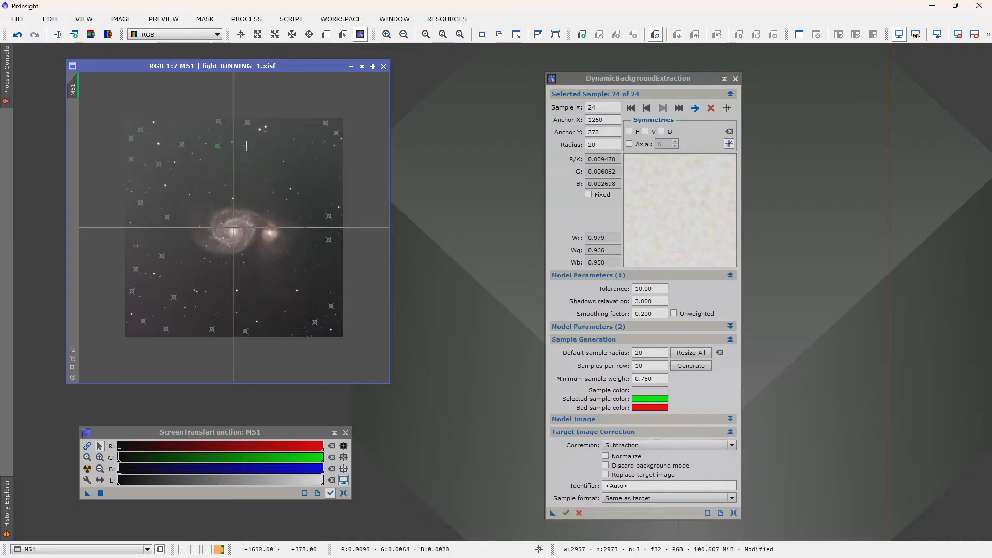
pyautogui.click(325, 158)
pyautogui.click(291, 152)
pyautogui.click(299, 129)
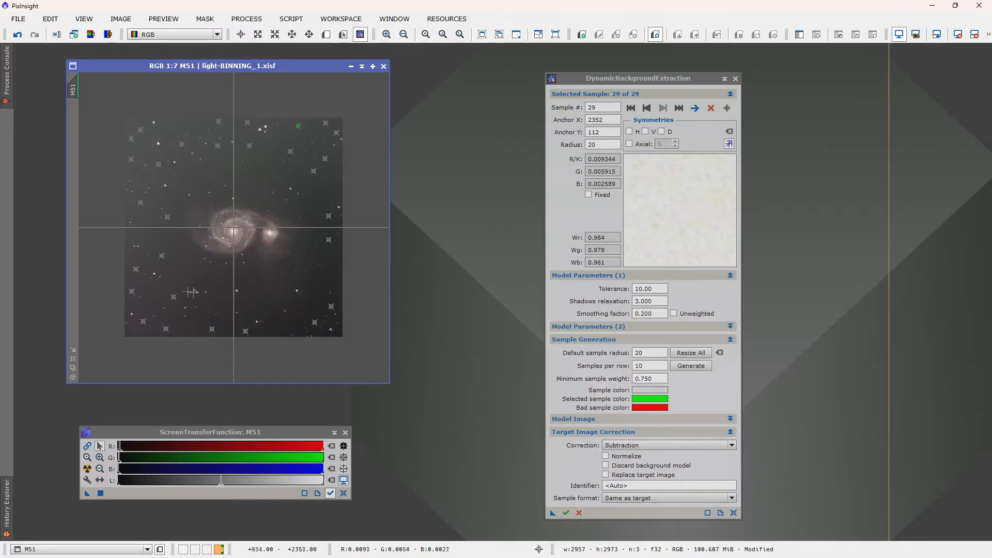
# Add background samples down the image's right side and on the empty sky just above the galaxy pair
pyautogui.click(332, 184)
pyautogui.click(314, 282)
pyautogui.click(333, 268)
pyautogui.click(315, 237)
pyautogui.click(314, 204)
pyautogui.click(251, 187)
pyautogui.click(192, 179)
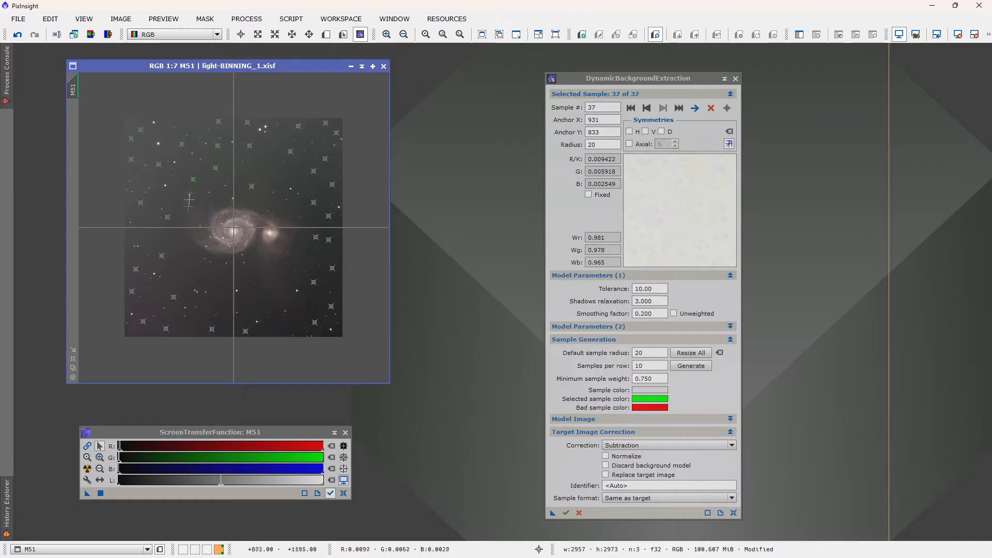
# Add background samples on the sky below the galaxies, near the right edge and in the upper-right area
pyautogui.click(200, 282)
pyautogui.click(222, 280)
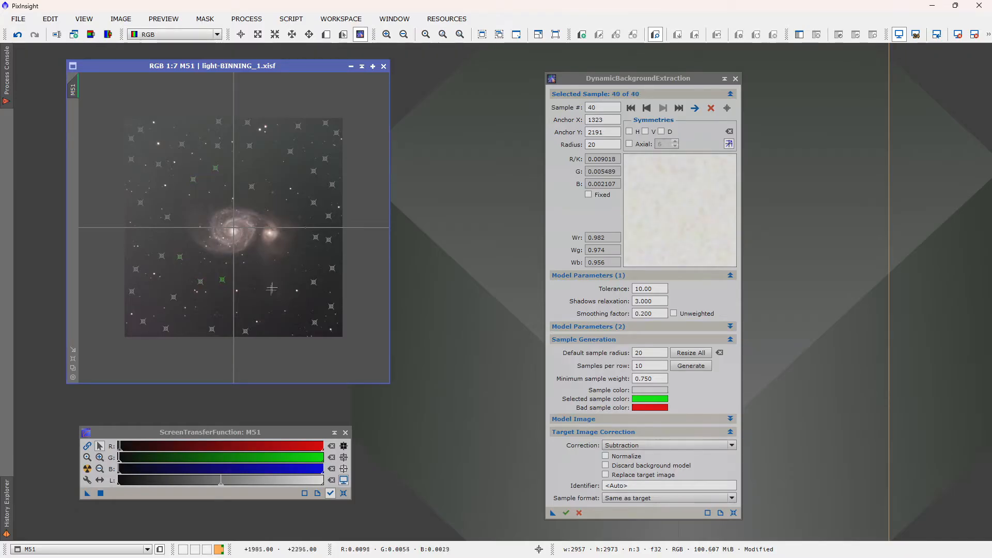
pyautogui.click(255, 306)
pyautogui.click(249, 274)
pyautogui.click(325, 256)
pyautogui.click(282, 169)
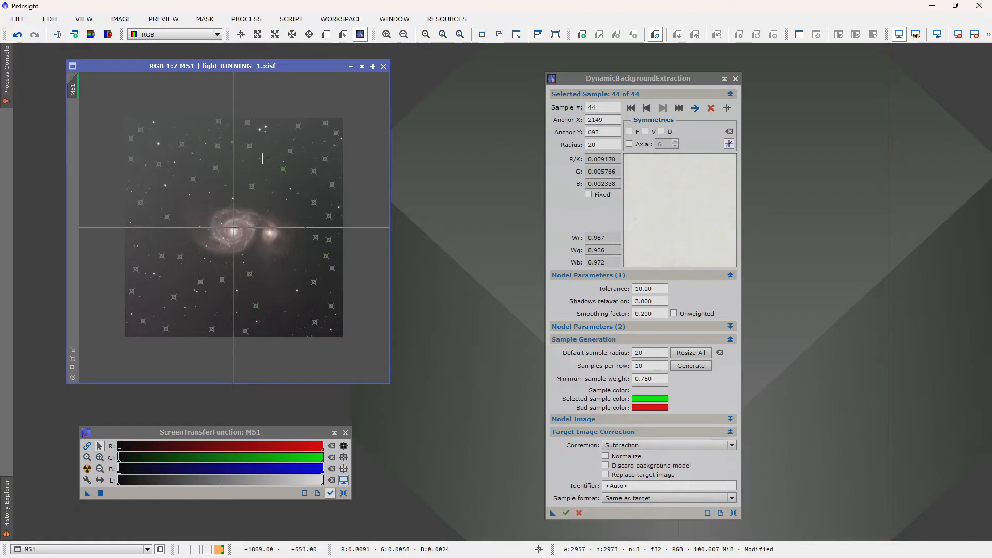
# Fill the remaining gaps with samples near the upper and lower edges, left of the spiral and right of its companion
pyautogui.click(282, 132)
pyautogui.click(173, 199)
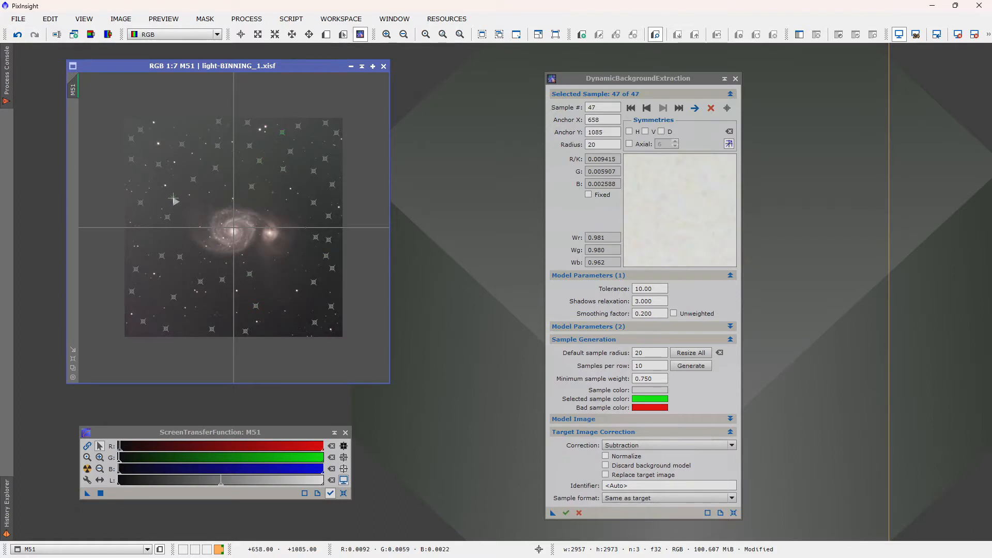
pyautogui.click(192, 327)
pyautogui.click(276, 325)
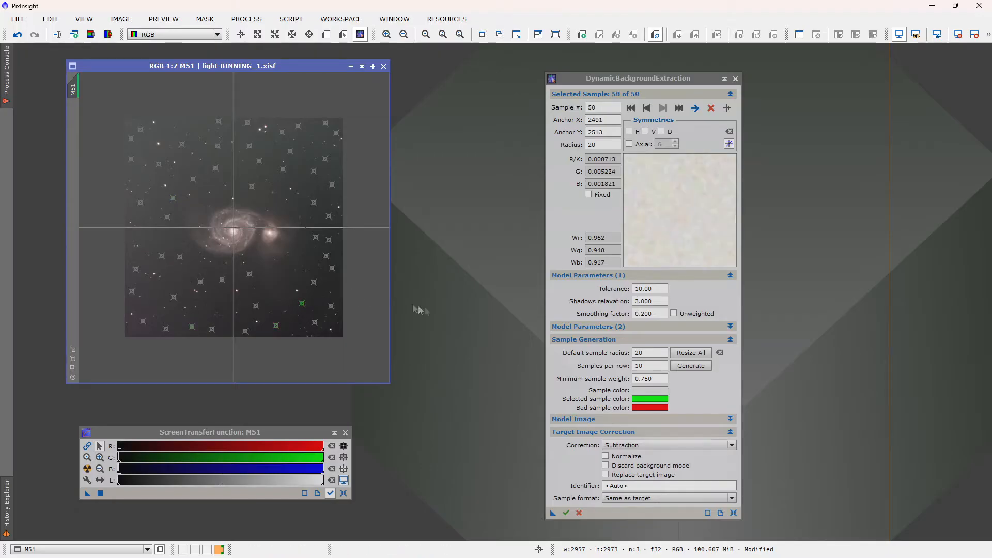
pyautogui.click(306, 255)
pyautogui.click(307, 240)
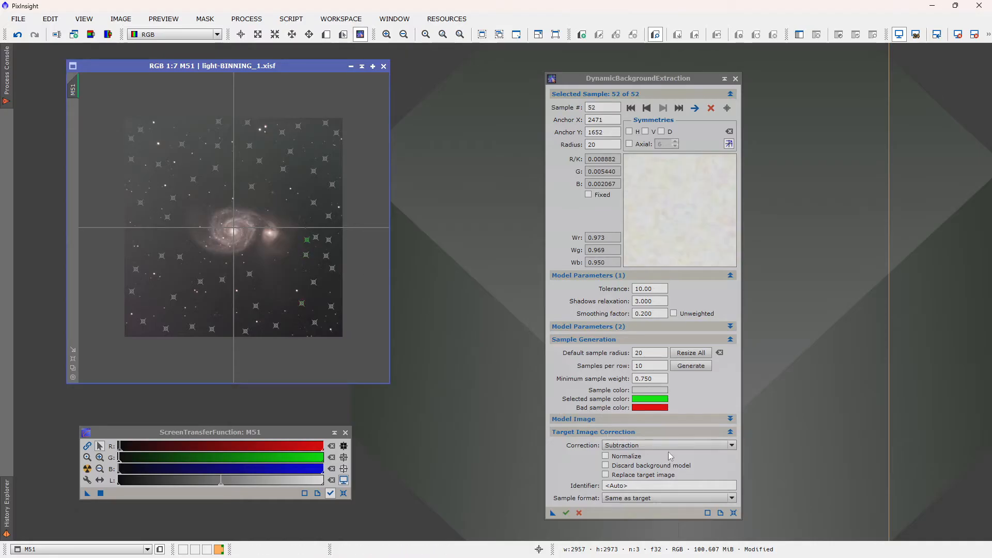
# Run the background extraction on M51 and auto-stretch the display of the corrected M51_DBE image
pyautogui.moveTo(633, 79); pyautogui.dragTo(593, 67)
pyautogui.click(526, 500)
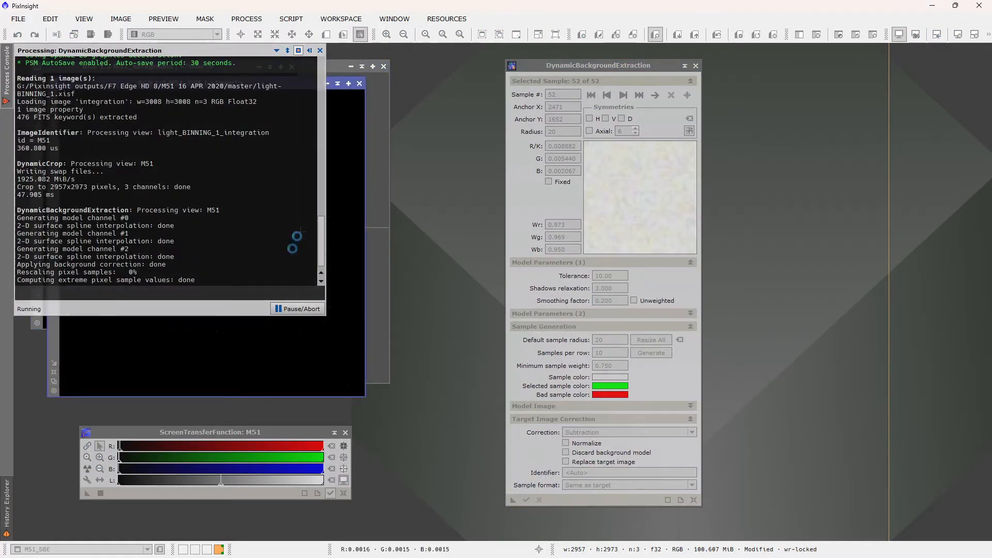
pyautogui.click(88, 468)
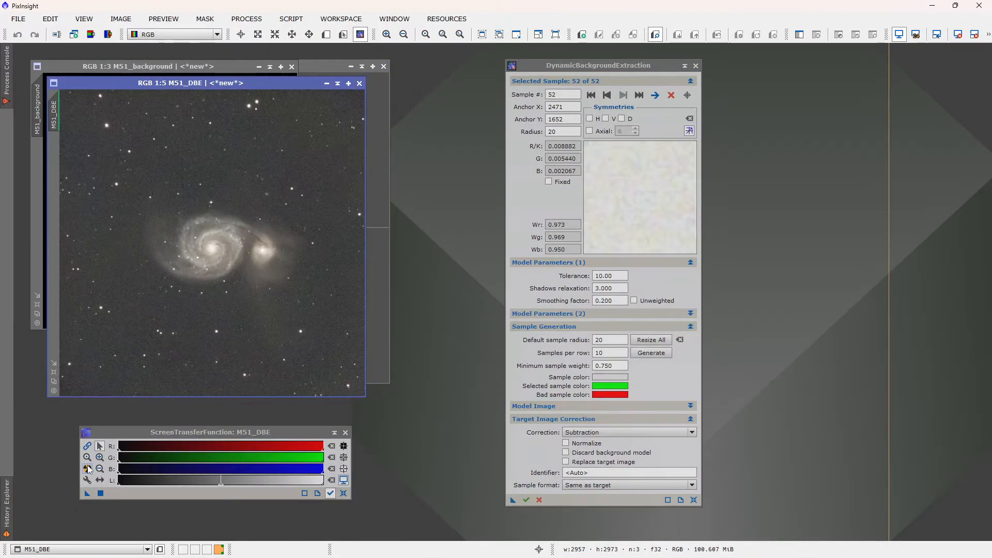
pyautogui.scroll(-2, 181, 285)
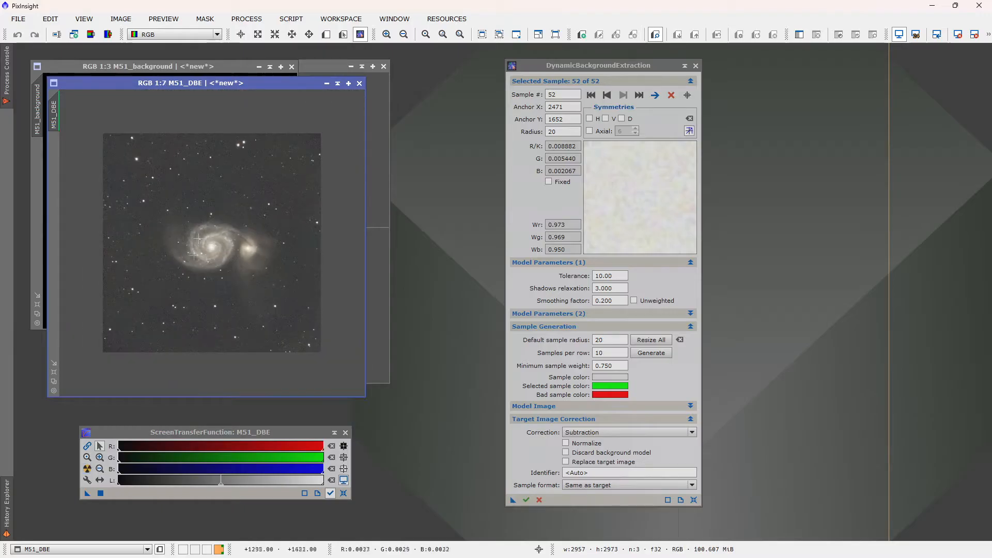
# Auto-stretch the M51_background model to inspect the extracted gradient, and close that image
pyautogui.moveTo(195, 67); pyautogui.dragTo(288, 91)
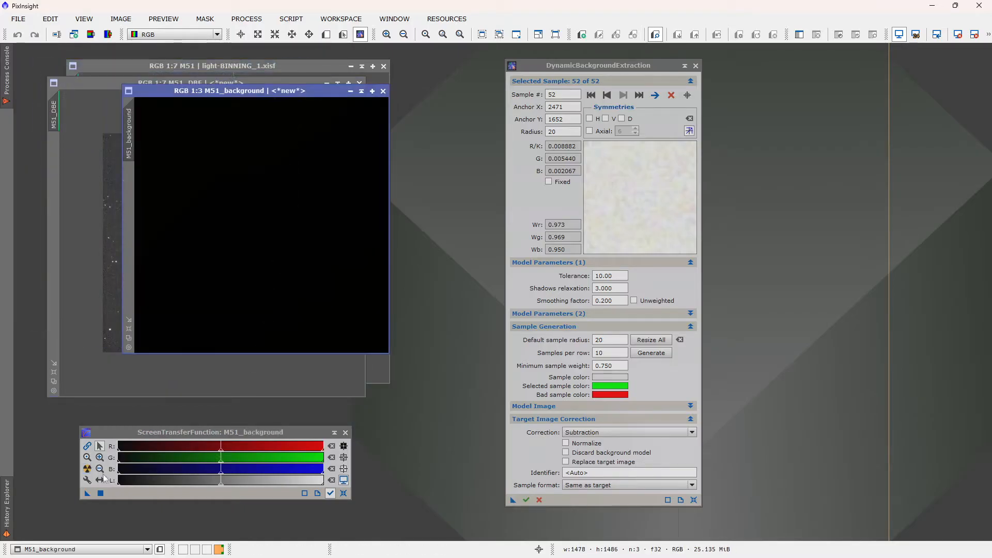
pyautogui.click(88, 469)
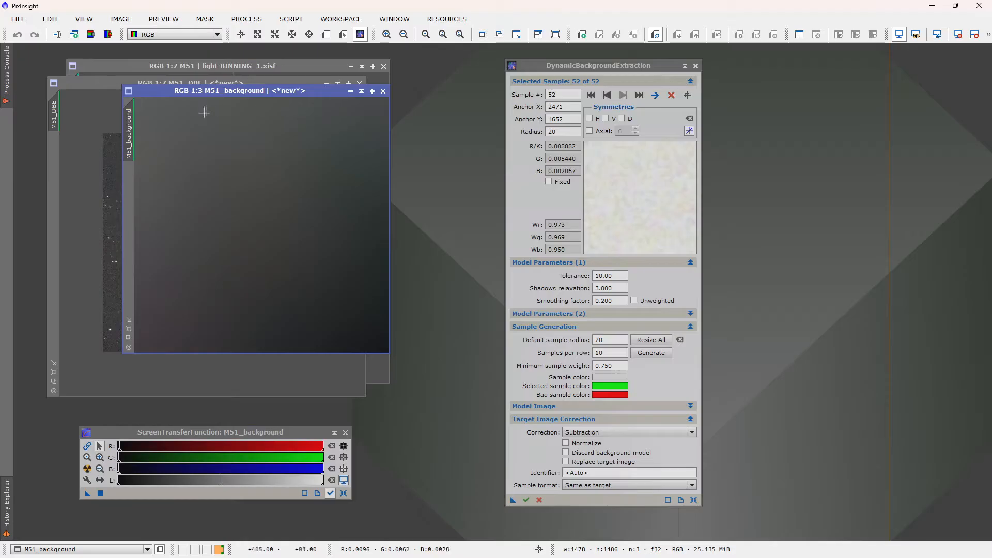
pyautogui.click(383, 91)
# Move the M51_DBE window aside, minimise the original M51 image and park its icon in the workspace's upper-left corner
pyautogui.moveTo(282, 82); pyautogui.dragTo(337, 92)
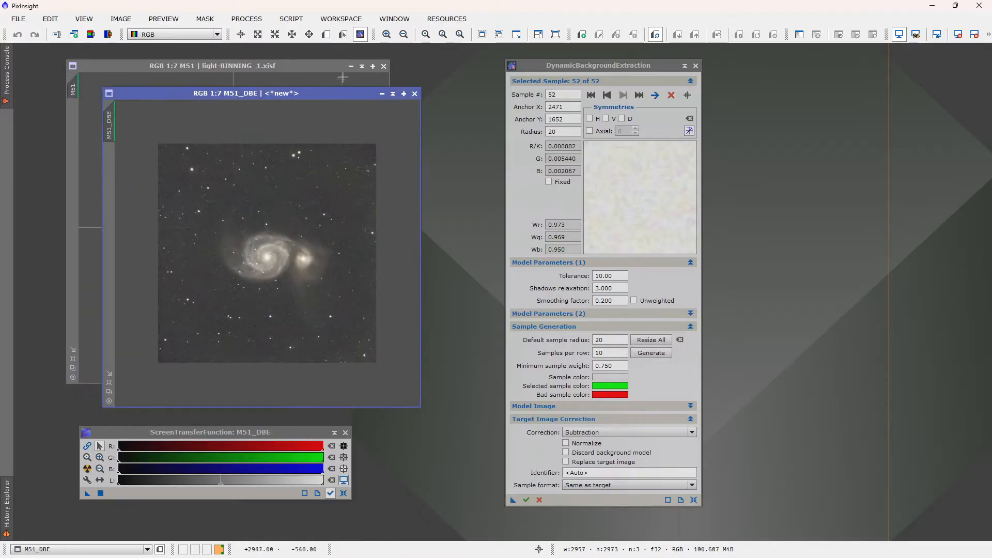
pyautogui.click(318, 66)
pyautogui.click(351, 66)
pyautogui.moveTo(243, 233); pyautogui.dragTo(61, 71)
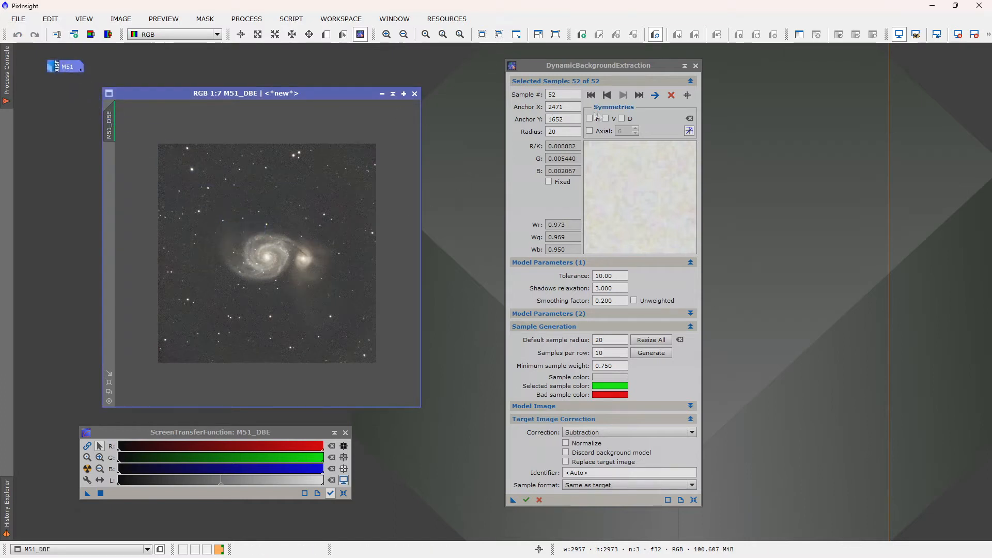
# Close DynamicBackgroundExtraction and reposition the M51_DBE image window on the workspace
pyautogui.click(696, 66)
pyautogui.click(473, 298)
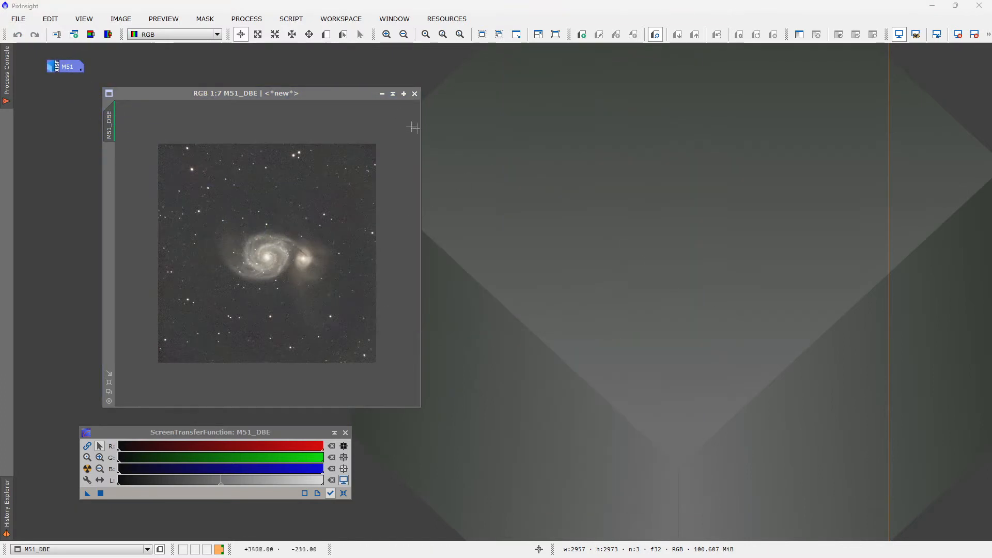
pyautogui.moveTo(318, 92); pyautogui.dragTo(332, 75)
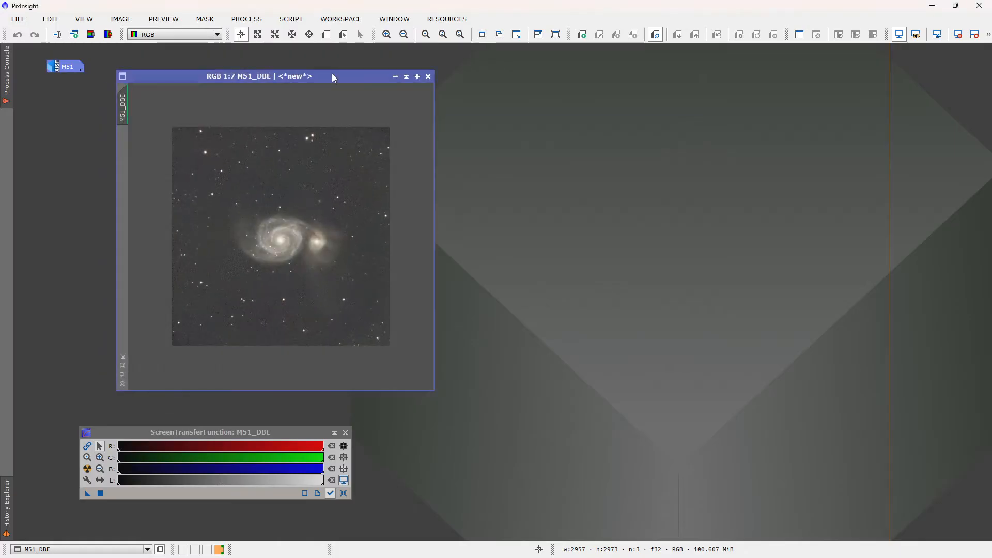
pyautogui.click(291, 20)
pyautogui.moveTo(350, 105)
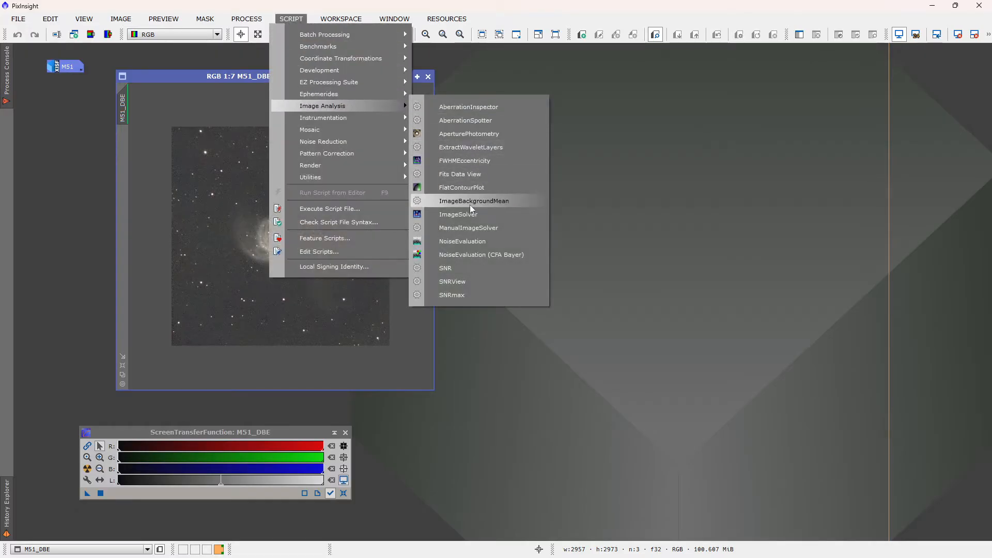
pyautogui.click(337, 4)
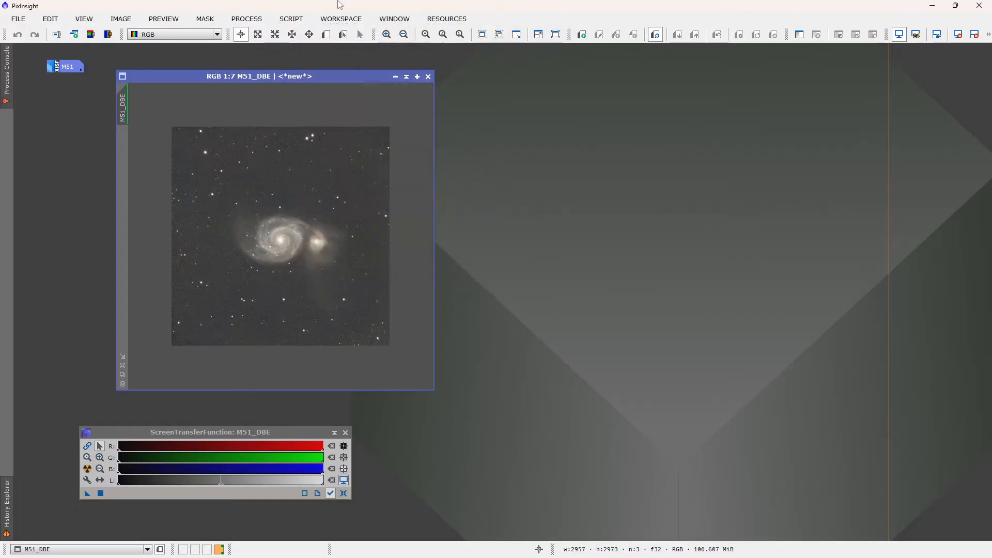
# Open the ImageSolver script for the M51_DBE image and move its dialog clear of the image
pyautogui.click(301, 18)
pyautogui.moveTo(313, 36)
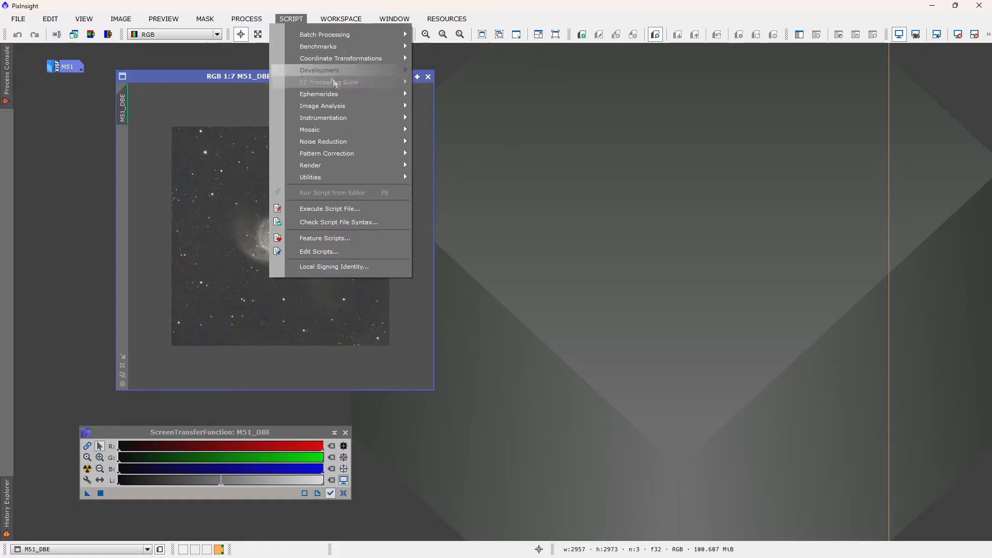
pyautogui.moveTo(347, 106)
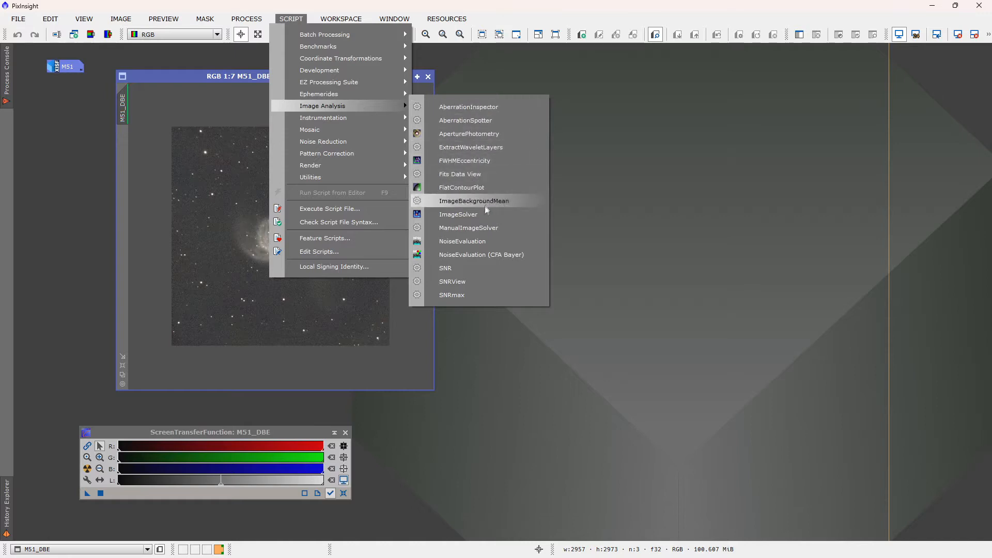
pyautogui.click(478, 213)
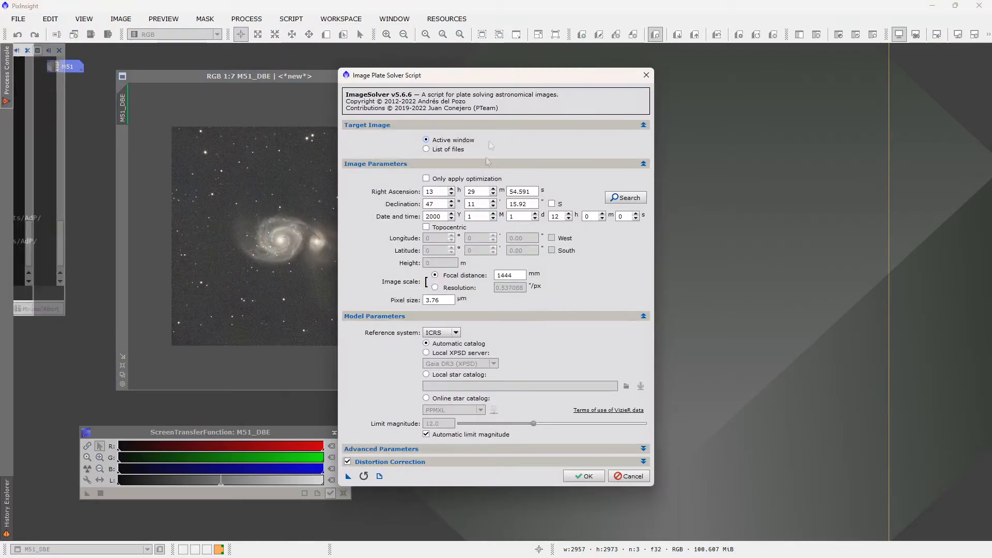
pyautogui.moveTo(490, 82); pyautogui.dragTo(543, 84)
pyautogui.click(492, 302)
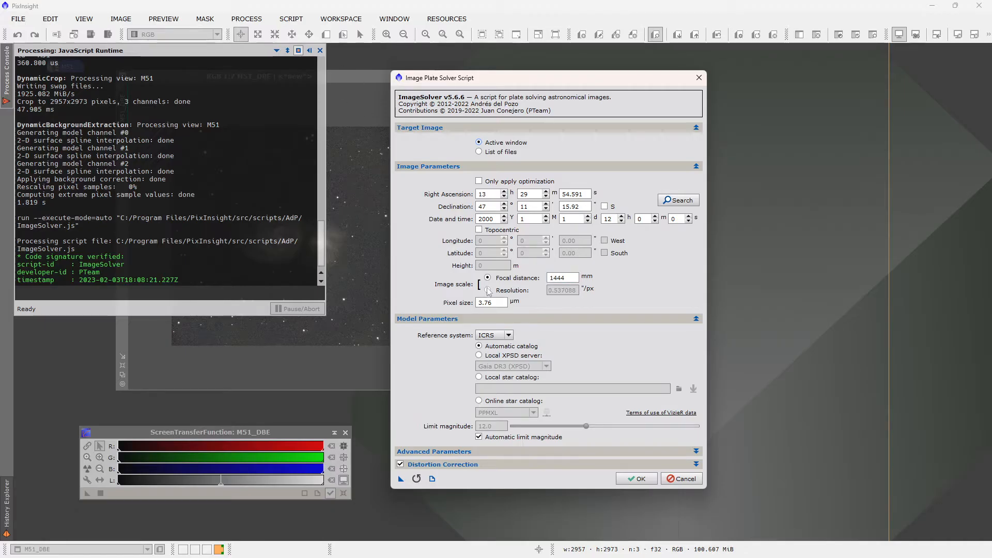
# Search the online coordinate database for m51 and load the coordinates of the MESSIER 051 result into ImageSolver
pyautogui.click(678, 200)
pyautogui.write('m51')
pyautogui.click(609, 216)
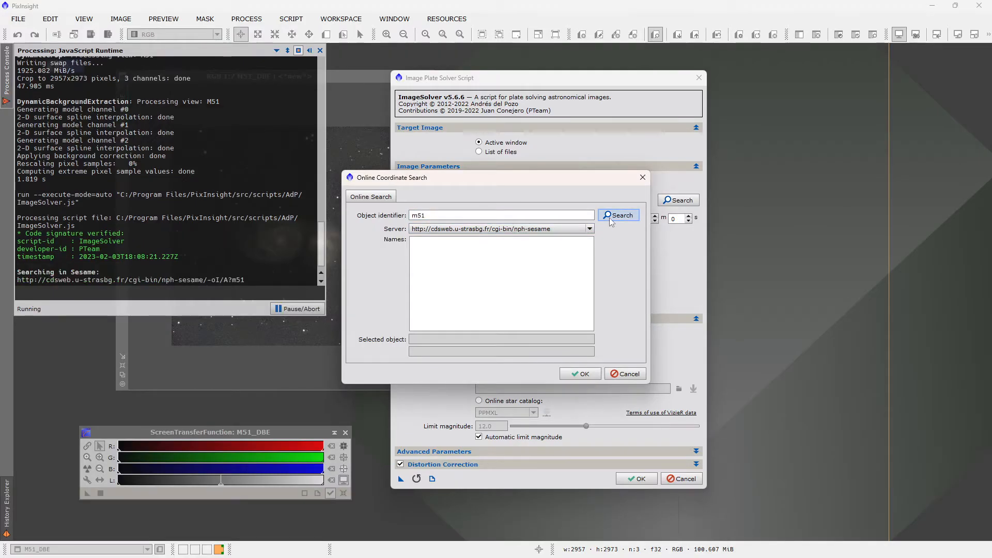
pyautogui.click(415, 250)
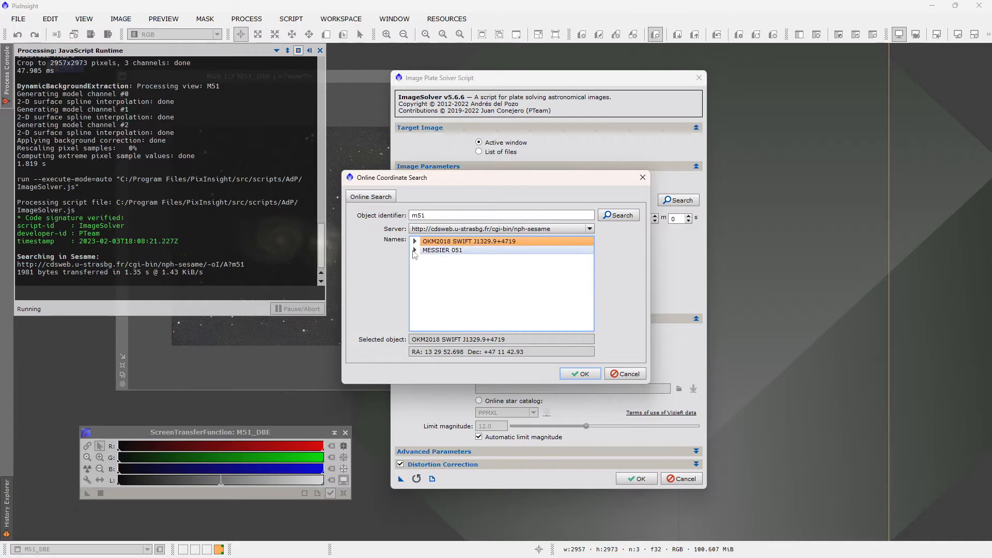
pyautogui.click(455, 259)
pyautogui.click(585, 374)
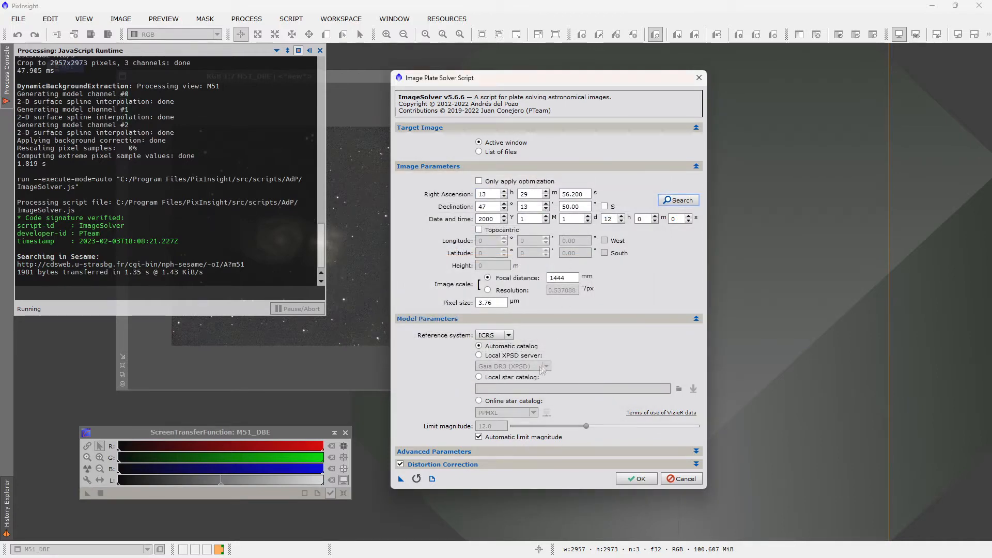
# Set the observation date to year 2020, month 4, plate-solve the M51_DBE image, and close the Process Console
pyautogui.click(633, 479)
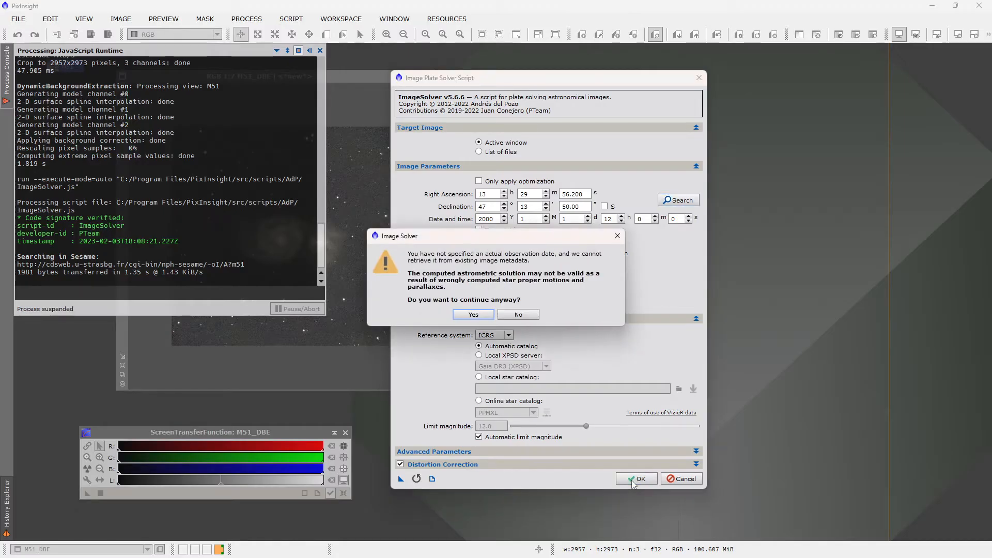
pyautogui.click(518, 314)
pyautogui.press('BackSpace')
pyautogui.press('BackSpace')
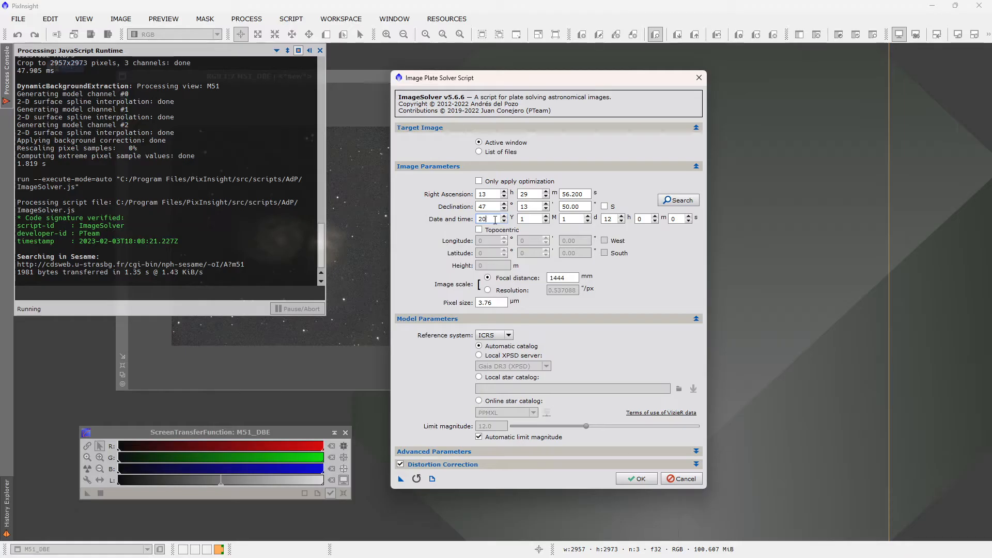
pyautogui.click(530, 219)
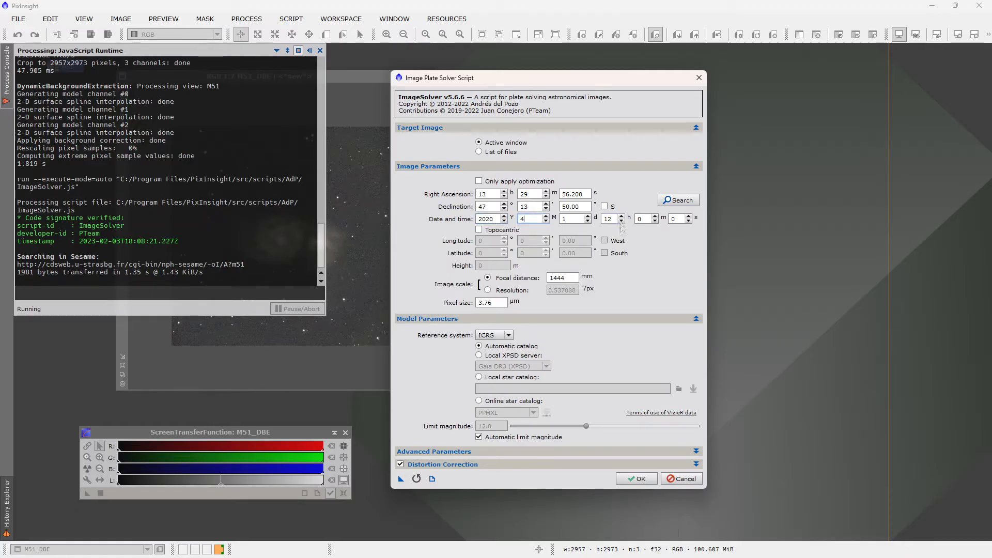
pyautogui.click(636, 479)
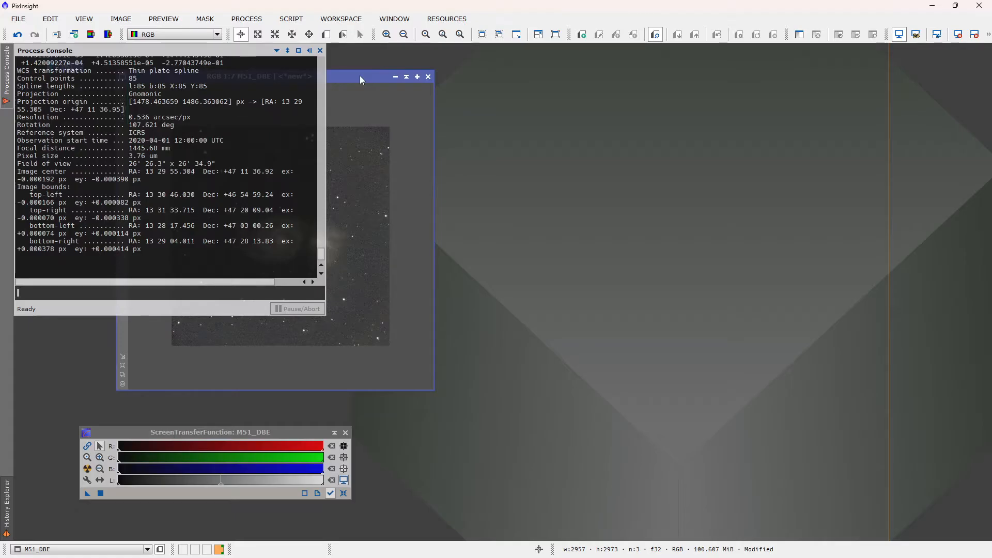
pyautogui.click(320, 50)
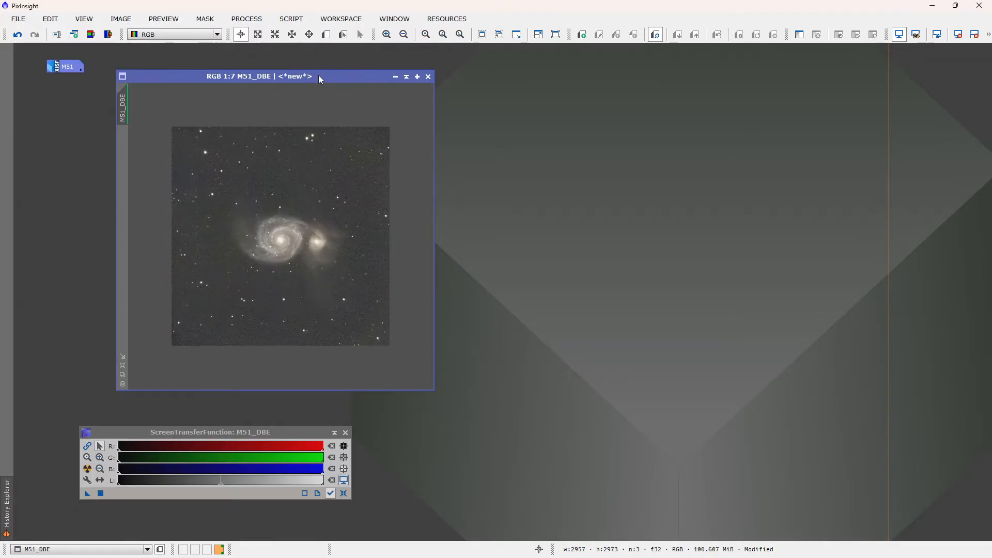
# Run SpectrophotometricColorCalibration on the M51_DBE image with its current settings, keeping its window beside the image
pyautogui.moveTo(318, 76); pyautogui.dragTo(326, 71)
pyautogui.click(247, 18)
pyautogui.moveTo(312, 15)
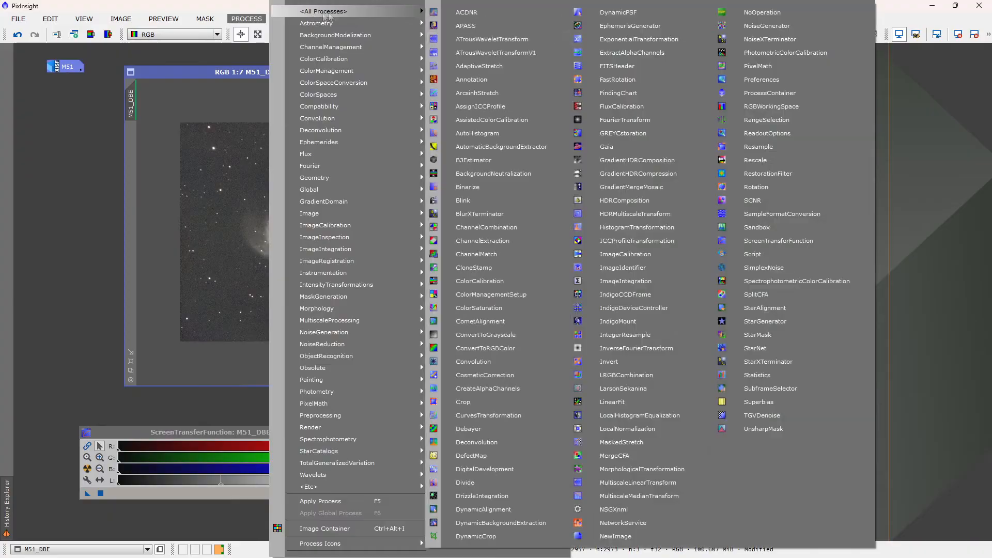
pyautogui.click(823, 281)
pyautogui.moveTo(574, 108); pyautogui.dragTo(657, 95)
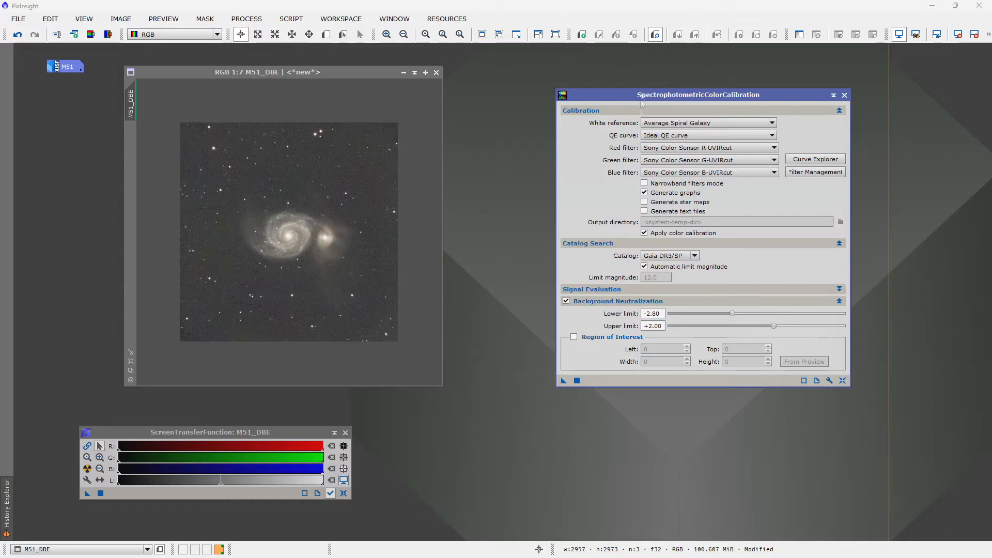
pyautogui.moveTo(655, 96); pyautogui.dragTo(658, 79)
pyautogui.click(568, 364)
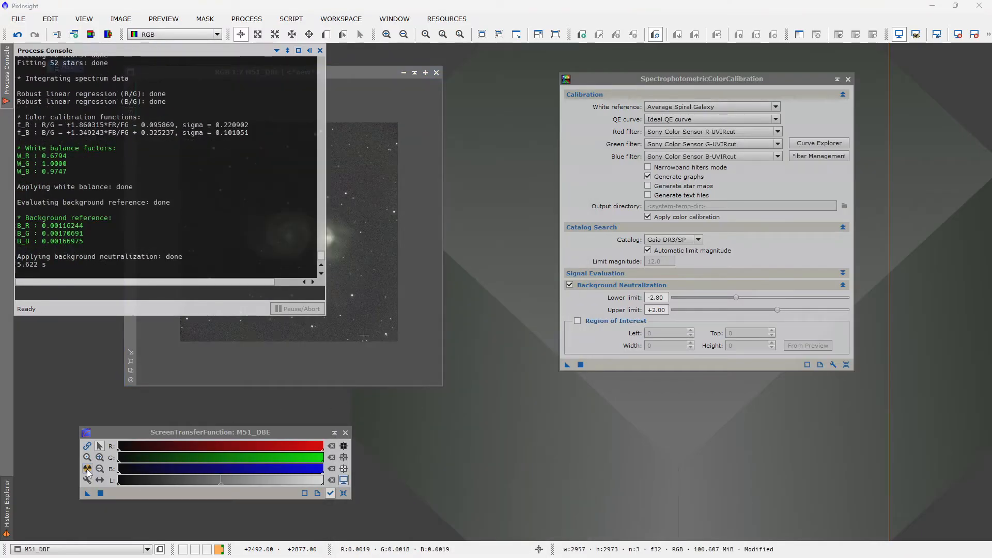
# Bring the White Balance Functions graphs into view to examine the fits, and close them along with the Process Console
pyautogui.click(320, 50)
pyautogui.moveTo(1, 75); pyautogui.dragTo(542, 58)
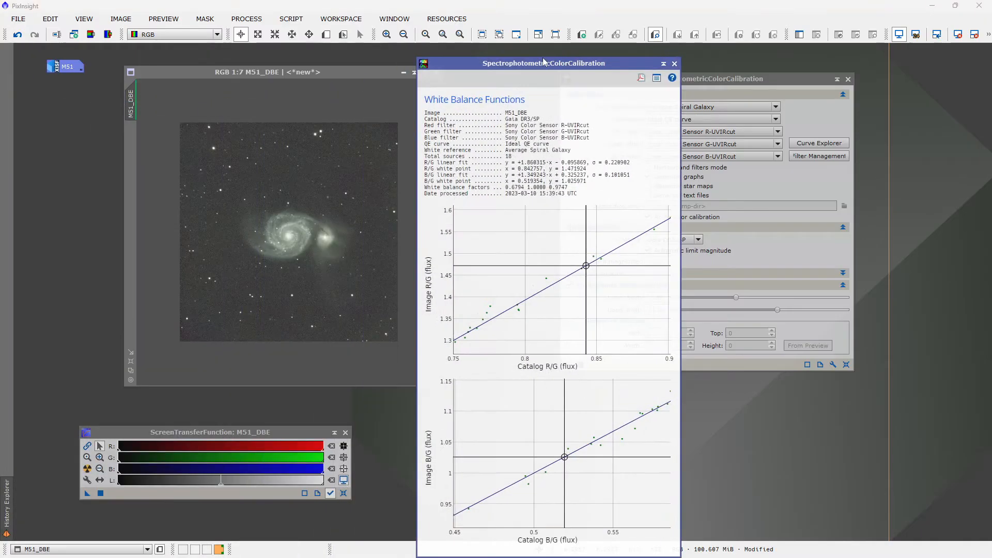
pyautogui.click(674, 64)
pyautogui.moveTo(303, 72); pyautogui.dragTo(289, 74)
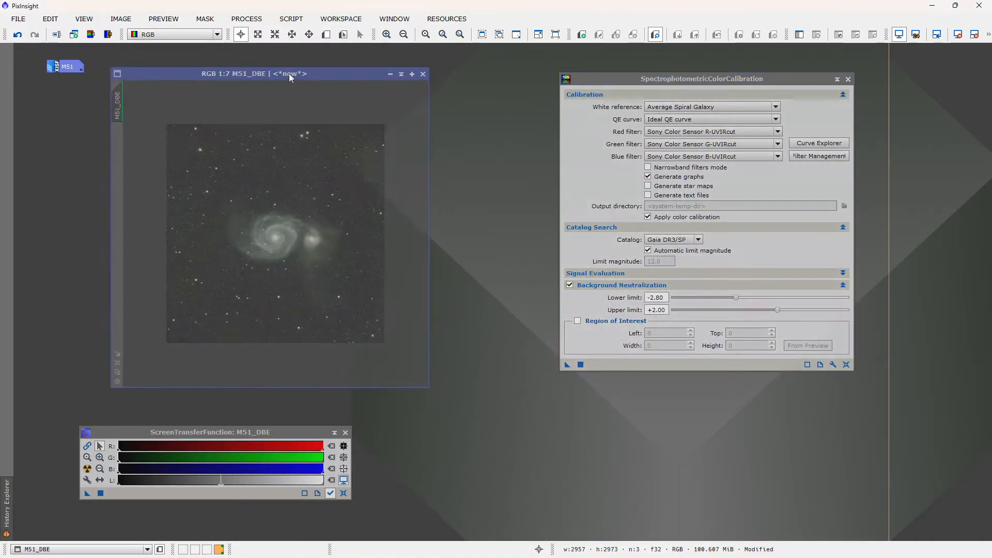
# Compare linked and unlinked RGB auto-stretches of M51_DBE with ScreenTransferFunction and examine the galaxy's colour up close
pyautogui.click(87, 447)
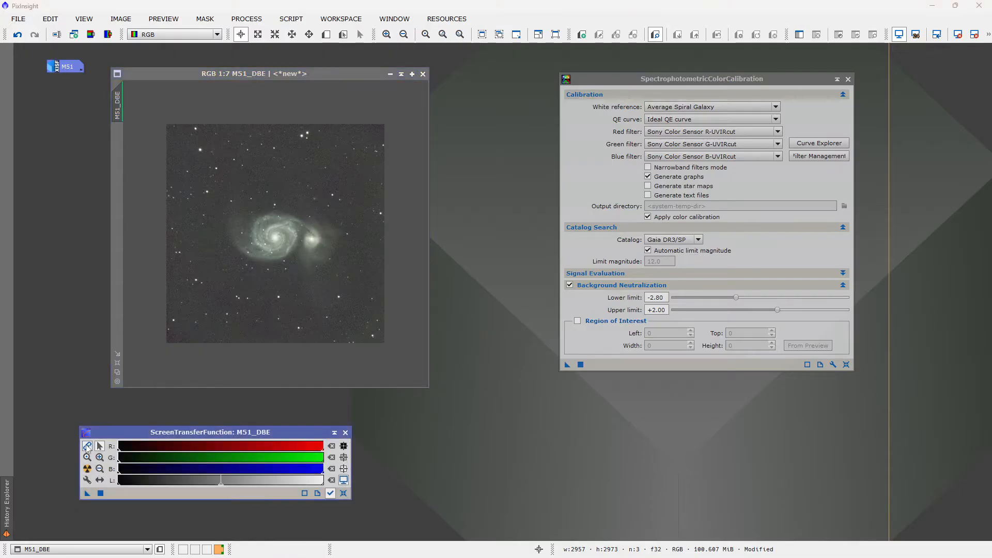
pyautogui.moveTo(128, 435); pyautogui.dragTo(127, 413)
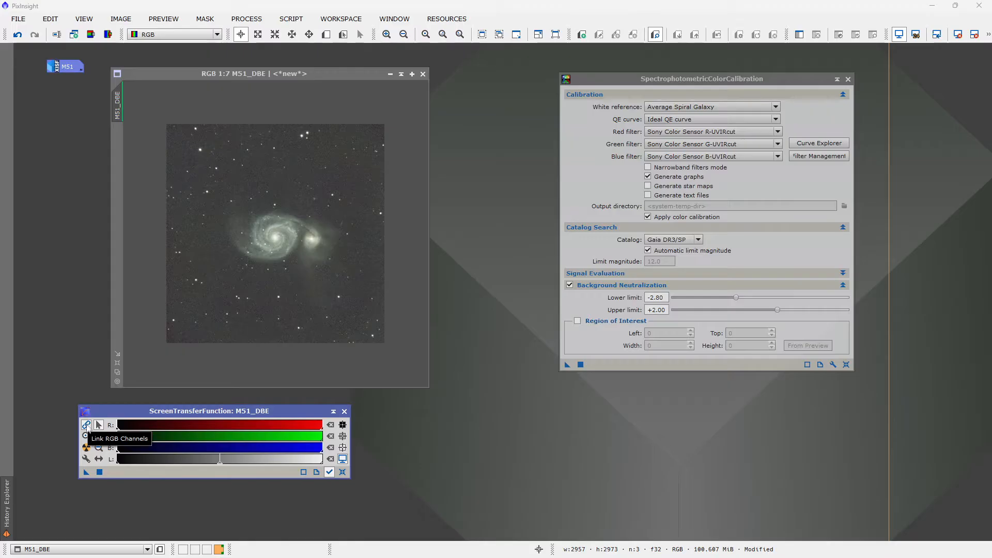
pyautogui.click(86, 449)
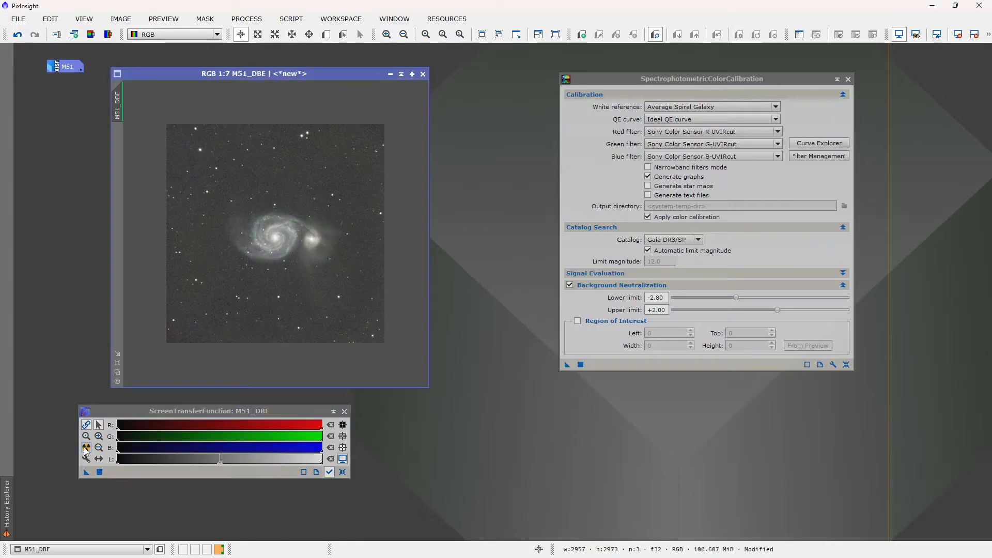
pyautogui.click(87, 426)
pyautogui.click(86, 448)
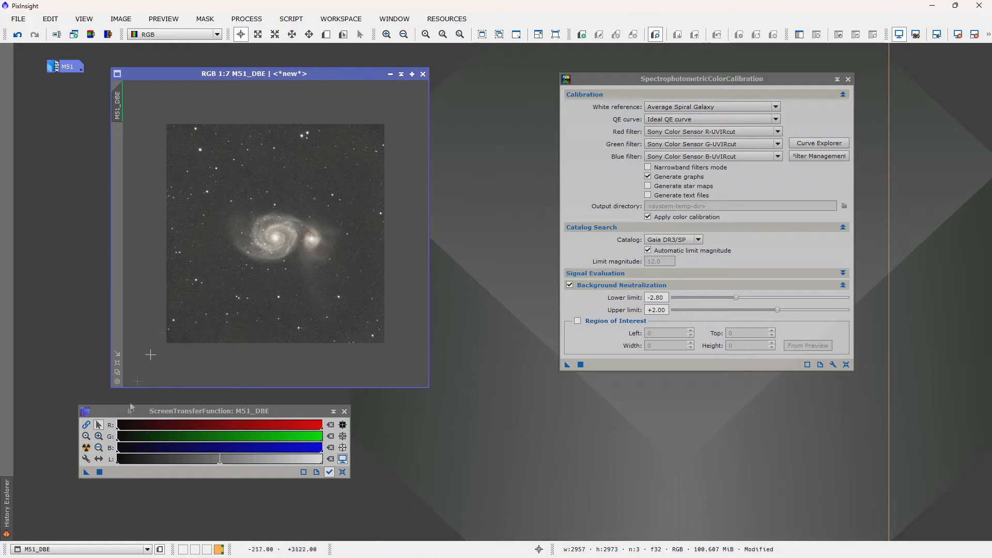
pyautogui.click(87, 425)
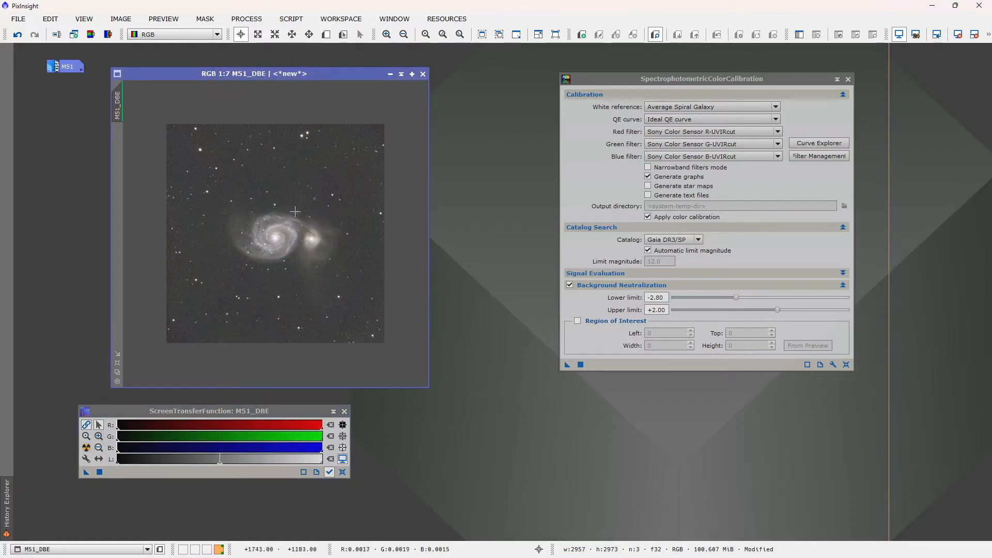
pyautogui.scroll(4, 275, 227)
pyautogui.scroll(1, 276, 228)
pyautogui.scroll(-4, 273, 234)
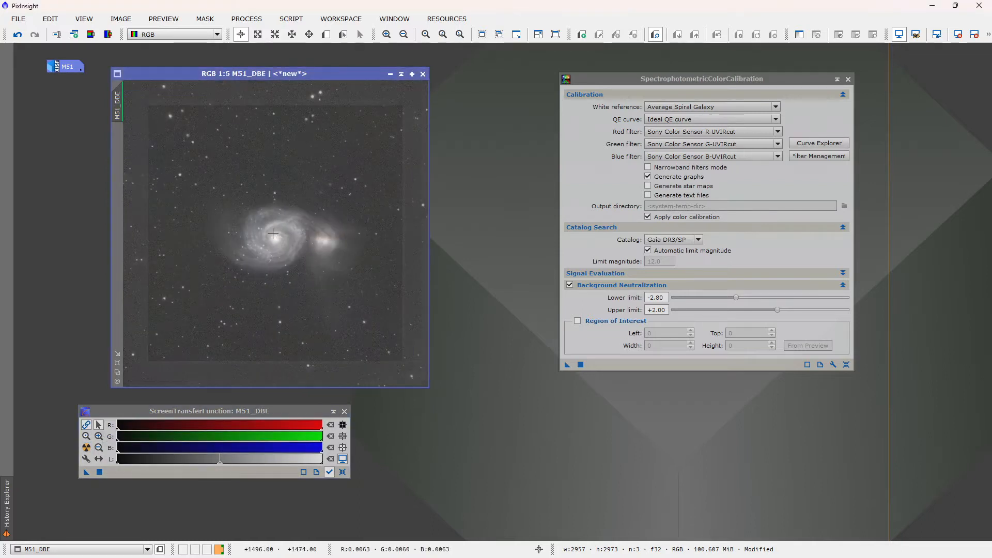
# Close SpectrophotometricColorCalibration and rearrange the M51_DBE image and ScreenTransferFunction windows on the workspace
pyautogui.moveTo(800, 78); pyautogui.dragTo(655, 76)
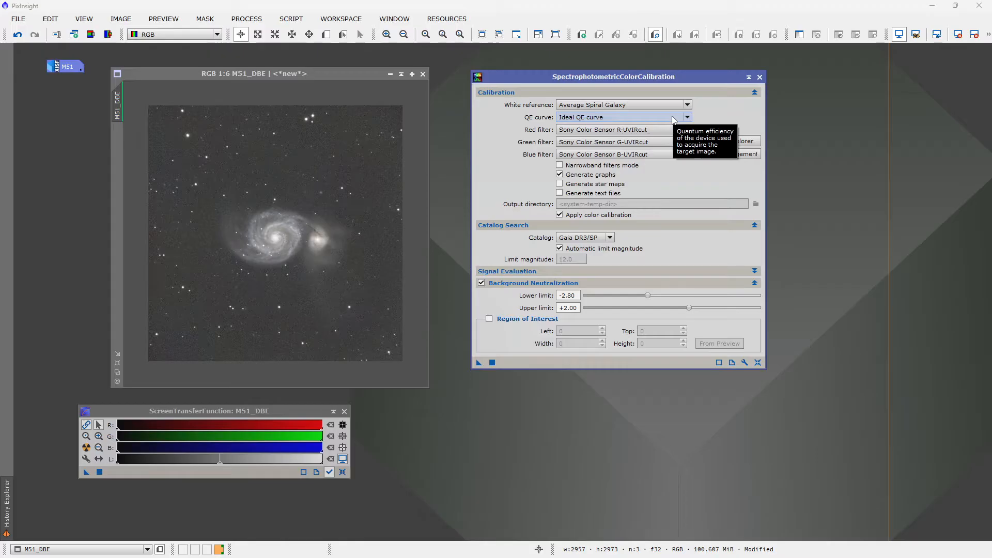
pyautogui.moveTo(703, 78); pyautogui.dragTo(720, 80)
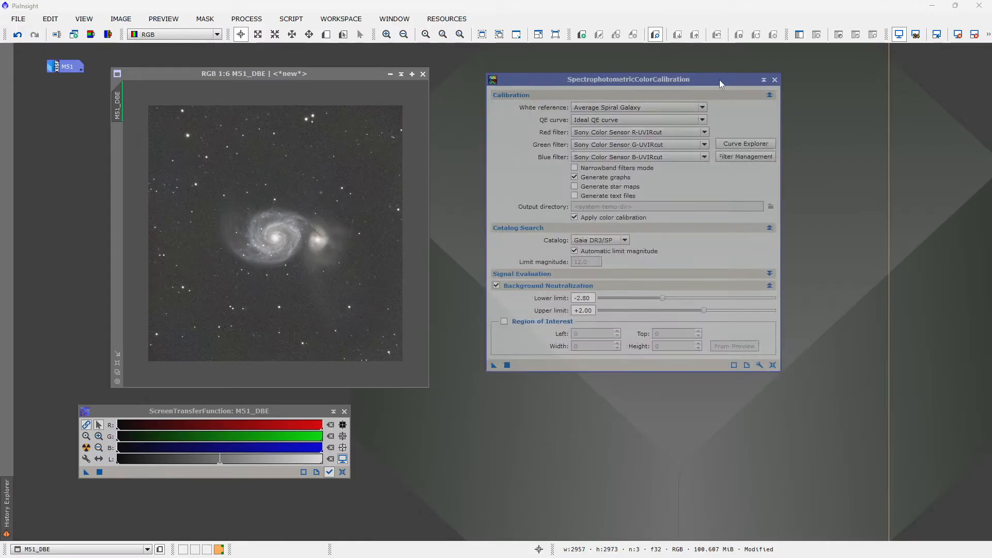
pyautogui.click(777, 80)
pyautogui.moveTo(324, 73); pyautogui.dragTo(333, 64)
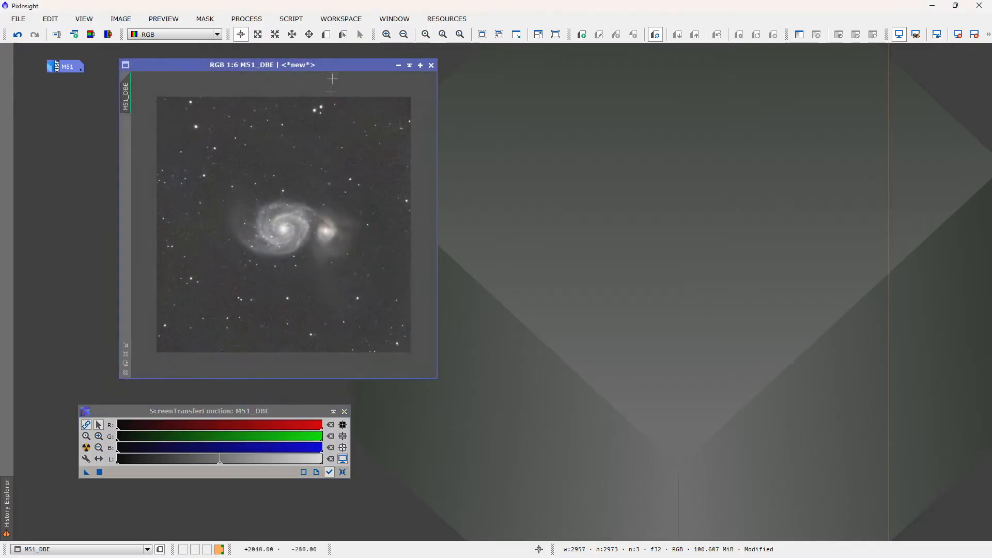
pyautogui.moveTo(250, 409); pyautogui.dragTo(230, 441)
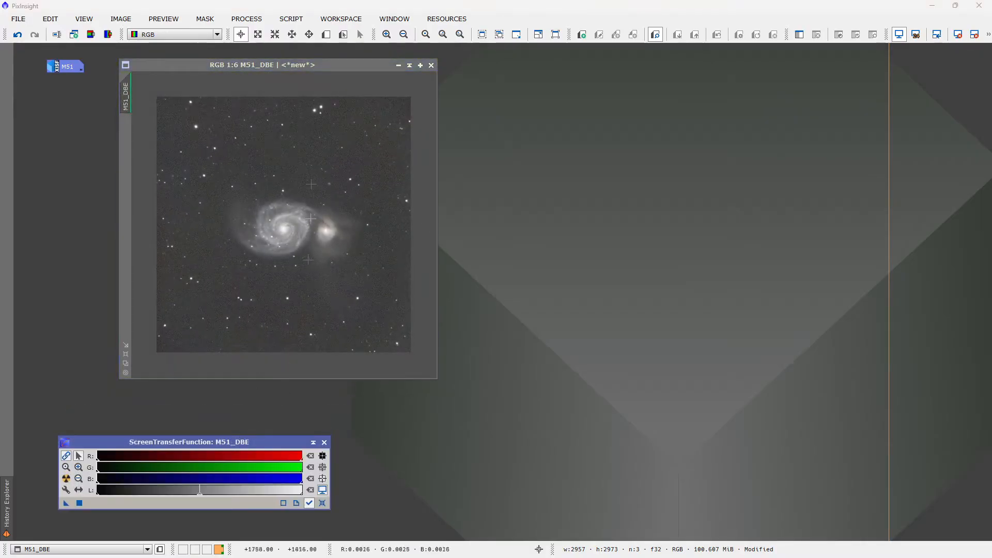
# Open BlurXTerminator beside the M51_DBE image and reset it to Sharpen Stars 0.25, Automatic PSF and Sharpen Nonstellar 0.90
pyautogui.click(246, 19)
pyautogui.moveTo(300, 12)
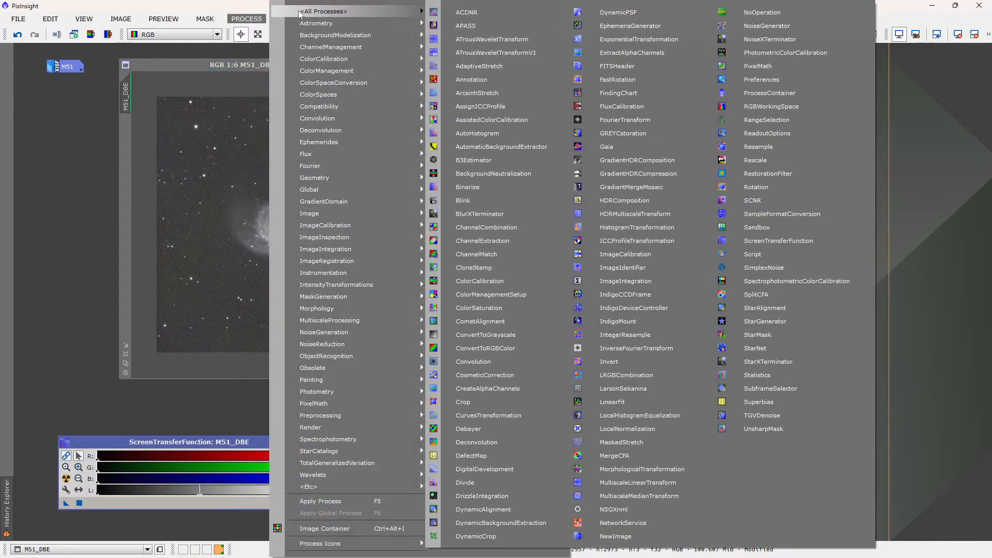
pyautogui.click(491, 213)
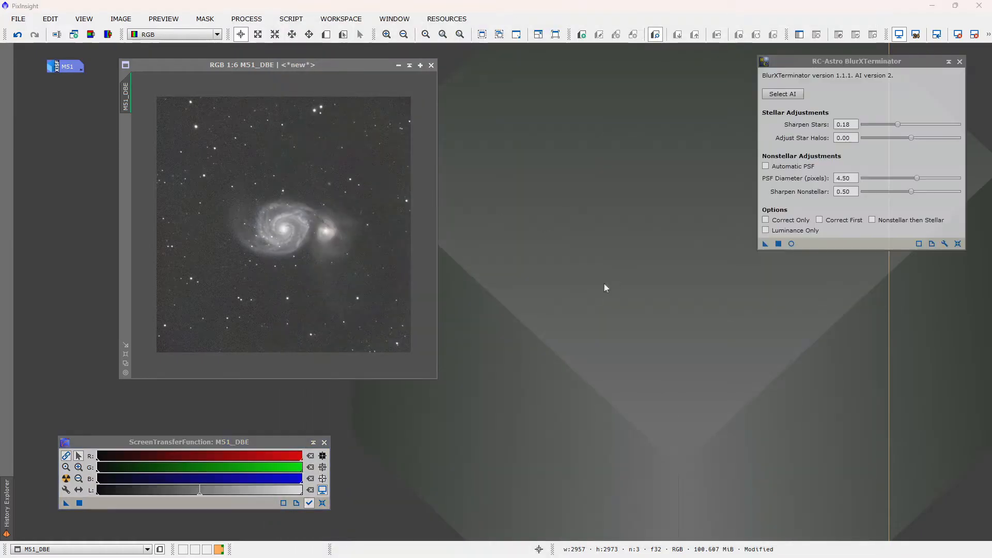
pyautogui.moveTo(856, 69); pyautogui.dragTo(647, 180)
pyautogui.click(925, 270)
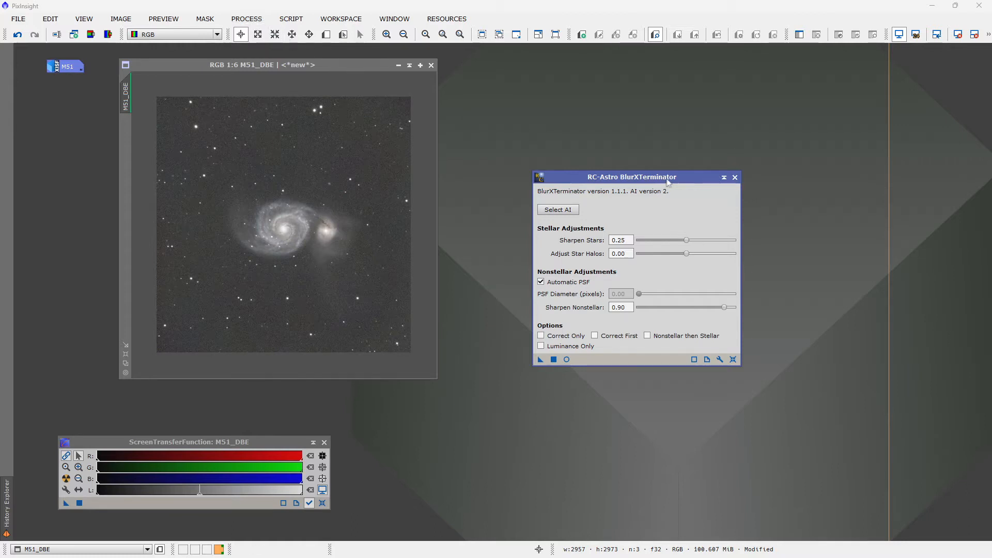
pyautogui.moveTo(664, 180); pyautogui.dragTo(630, 166)
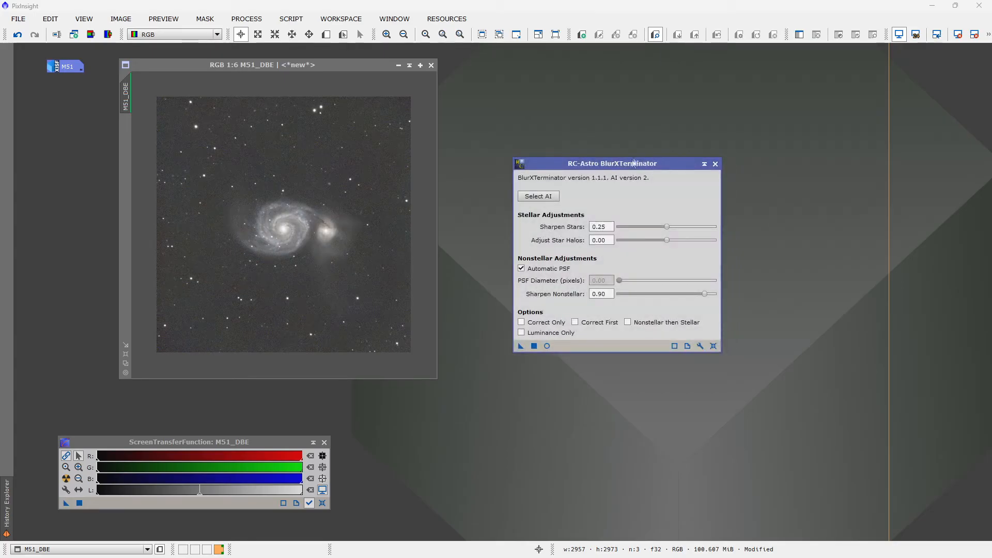
pyautogui.moveTo(635, 168); pyautogui.dragTo(690, 164)
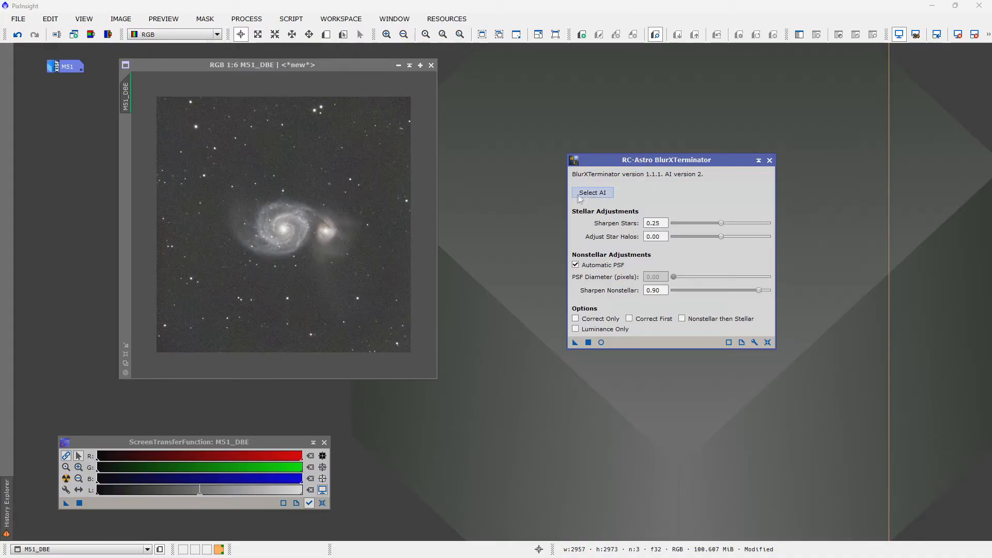
# Evaluate the stars of M51_DBE with the PSFImage script's Moffat function, read the FWHMx and FWHMy values, and close it
pyautogui.click(302, 20)
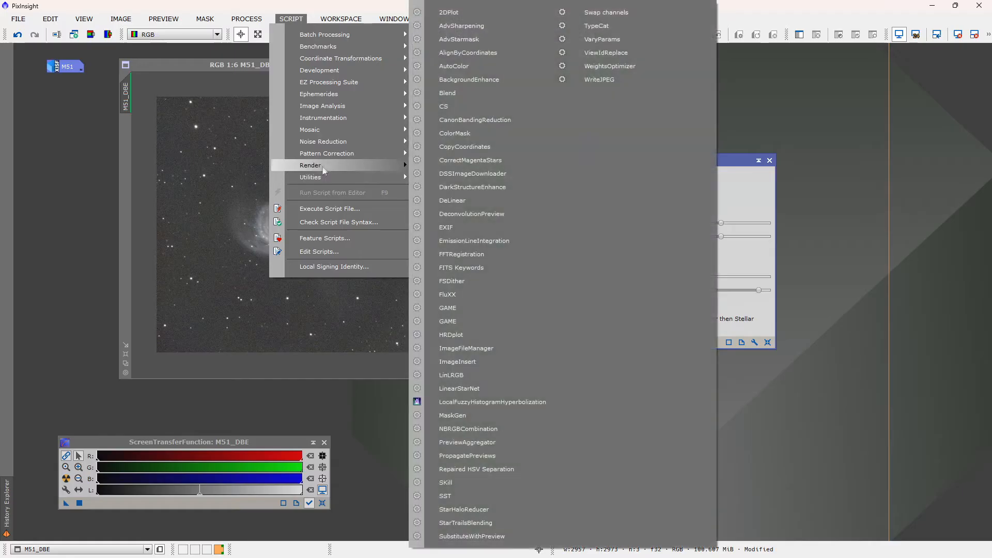
pyautogui.moveTo(323, 166)
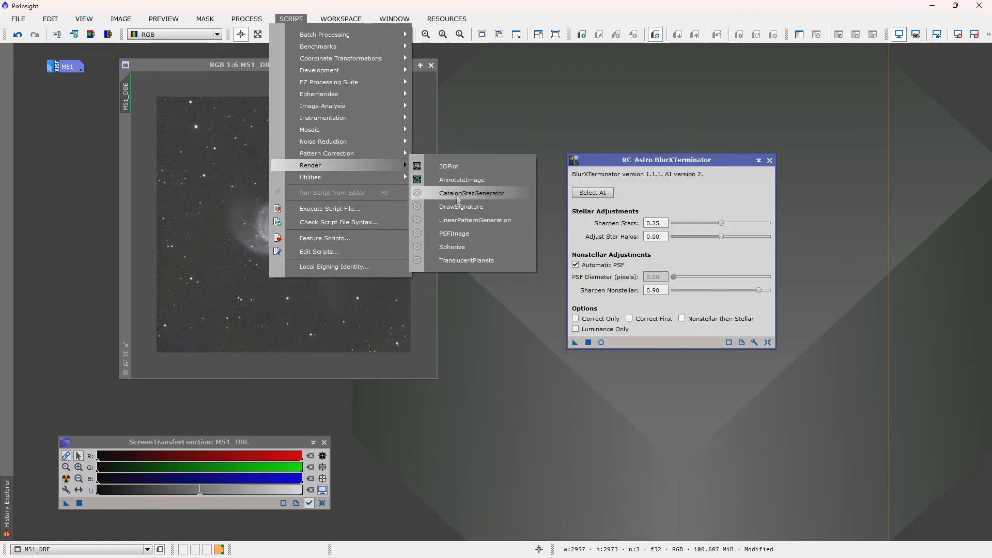
pyautogui.click(465, 234)
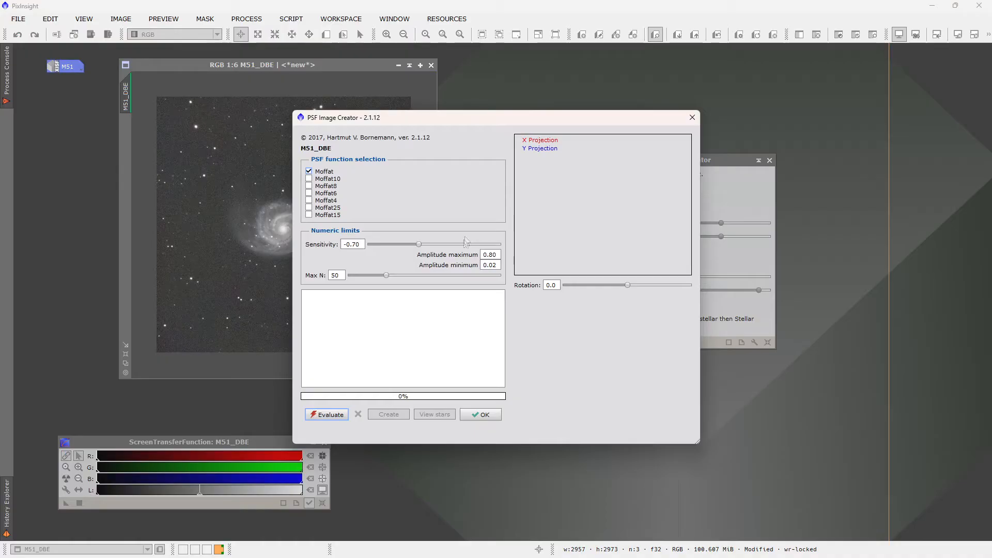
pyautogui.click(327, 415)
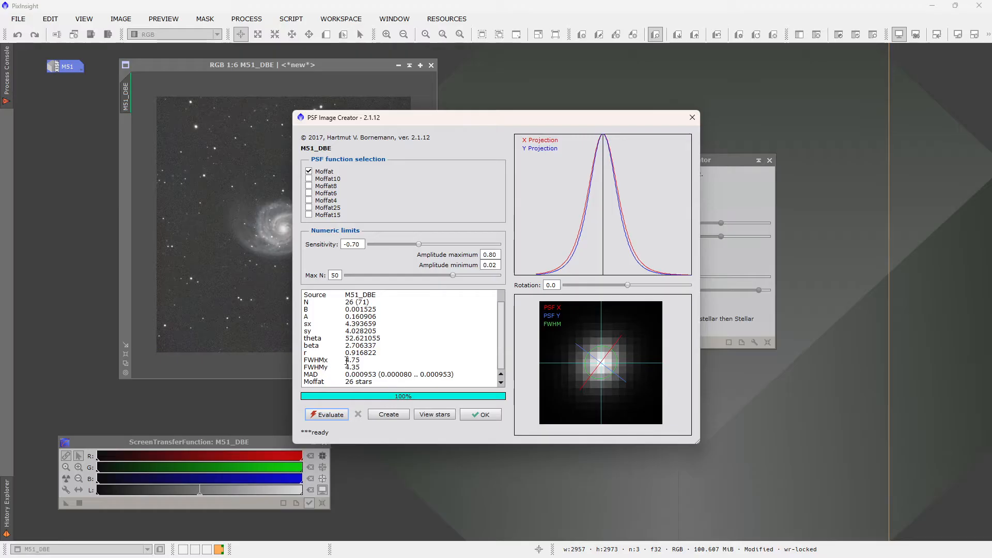
pyautogui.moveTo(346, 365); pyautogui.dragTo(359, 367)
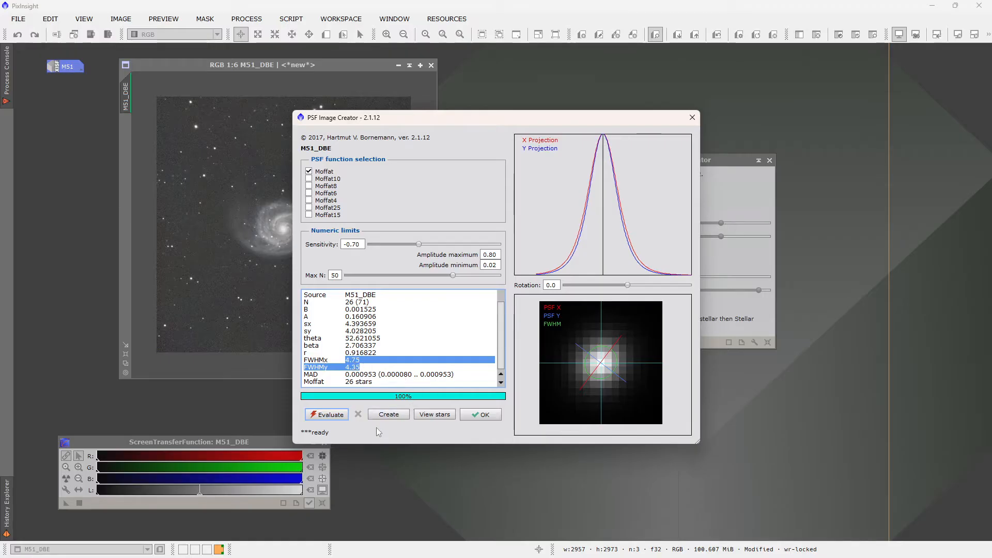
pyautogui.click(482, 415)
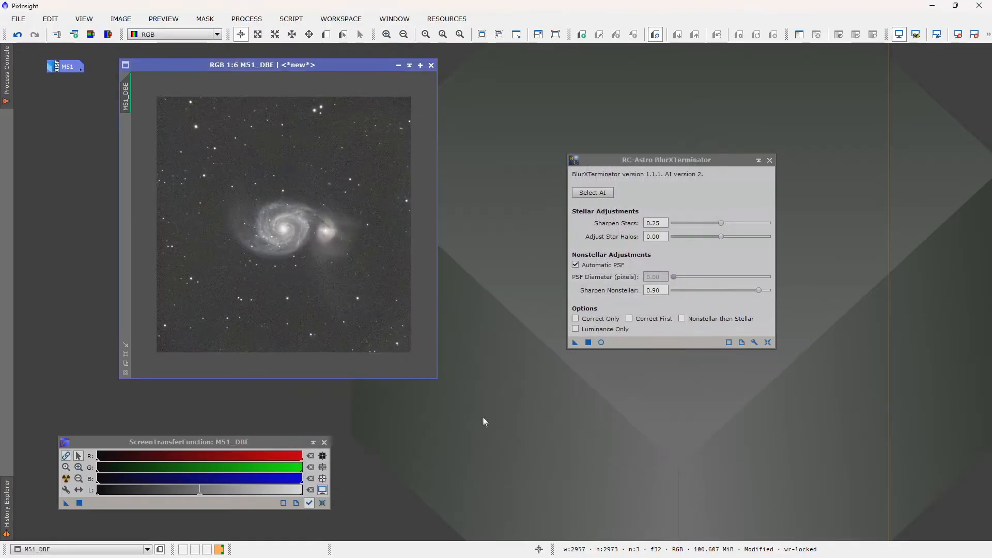
# Disable Automatic PSF in BlurXTerminator and set the PSF diameter to 4.50 pixels
pyautogui.click(575, 264)
pyautogui.moveTo(673, 277); pyautogui.dragTo(726, 280)
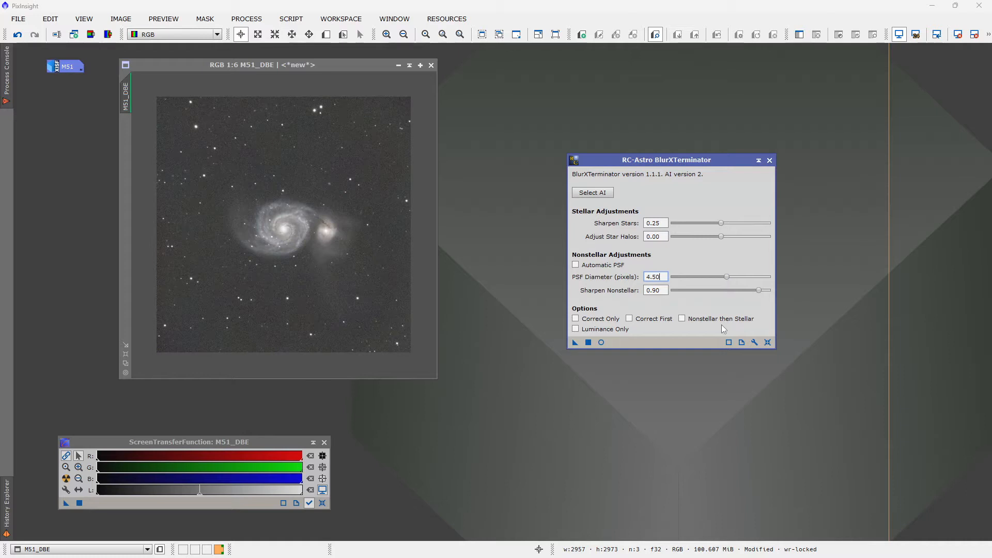
# Create a preview on M51_DBE enclosing the spiral galaxy and its companion, and open that preview
pyautogui.click(326, 34)
pyautogui.moveTo(203, 178); pyautogui.dragTo(374, 292)
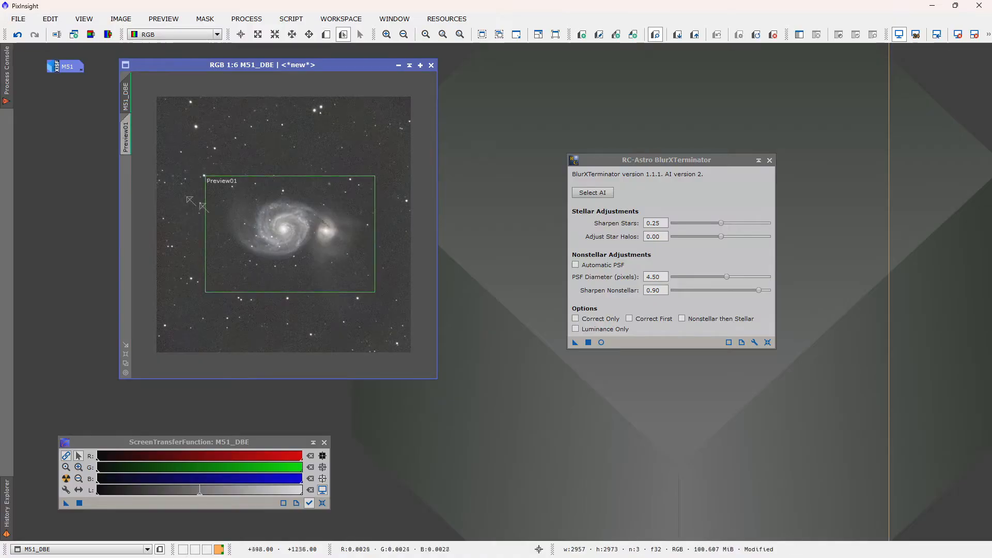
pyautogui.click(127, 145)
pyautogui.scroll(-3, 270, 229)
pyautogui.scroll(2, 270, 229)
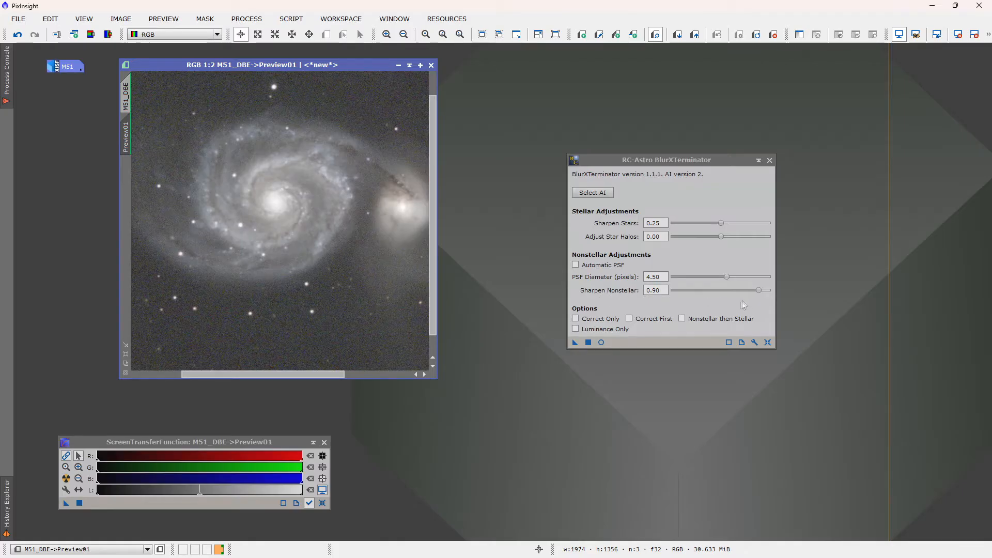
# Set BlurXTerminator's Sharpen Nonstellar to 0.49 and Sharpen Stars to 0.18, and apply it to the preview
pyautogui.moveTo(759, 291); pyautogui.dragTo(719, 300)
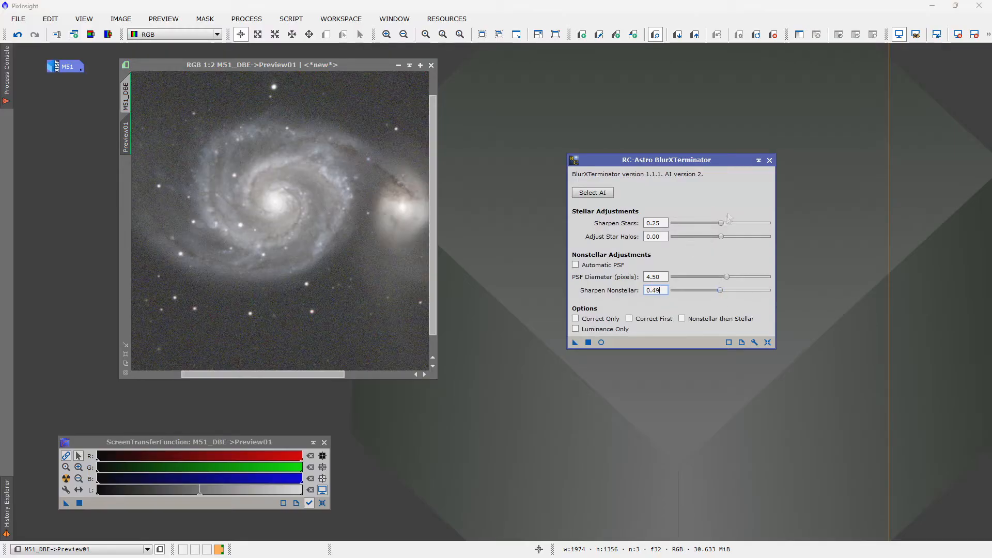
pyautogui.scroll(2, 321, 303)
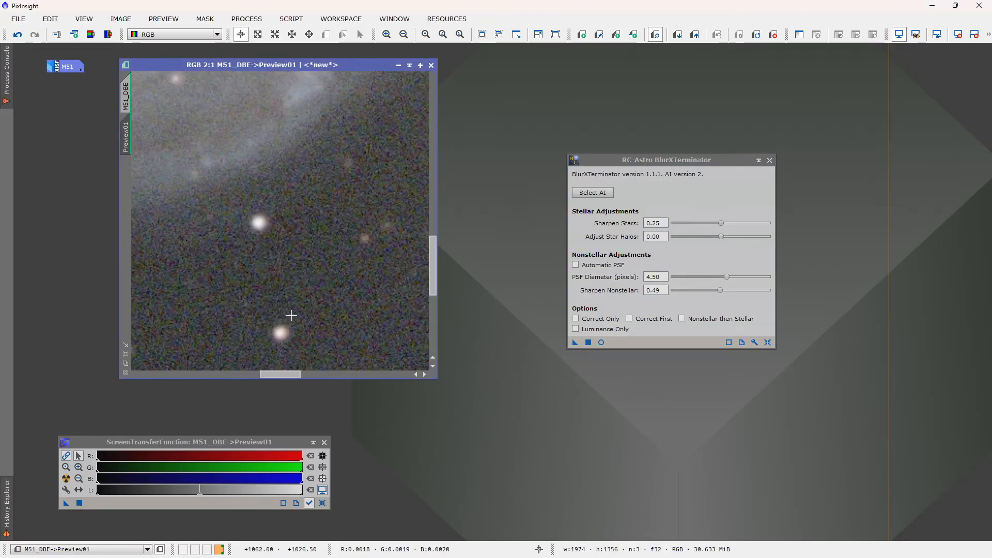
pyautogui.scroll(-2, 291, 315)
pyautogui.scroll(-1, 234, 301)
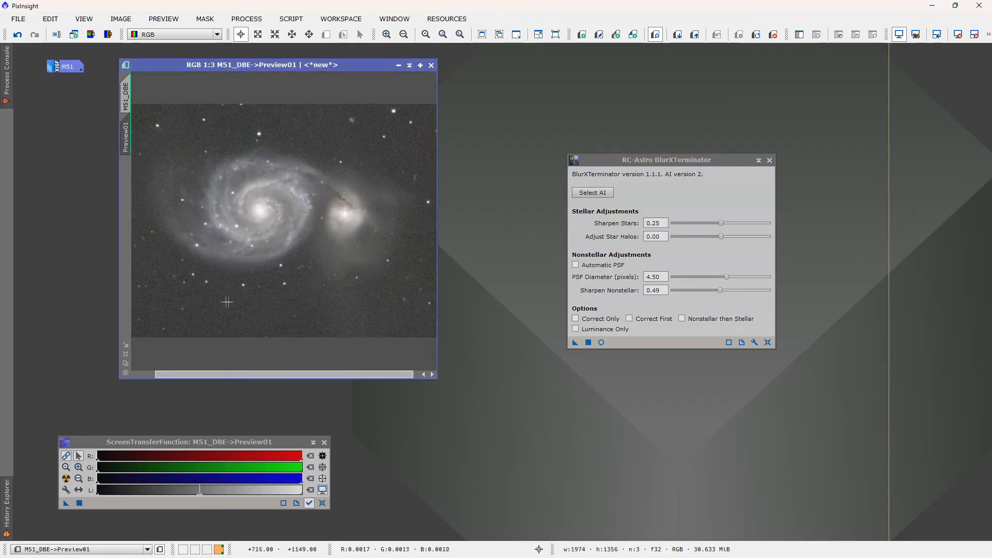
pyautogui.scroll(2, 207, 263)
pyautogui.scroll(-3, 202, 257)
pyautogui.moveTo(721, 224); pyautogui.dragTo(709, 228)
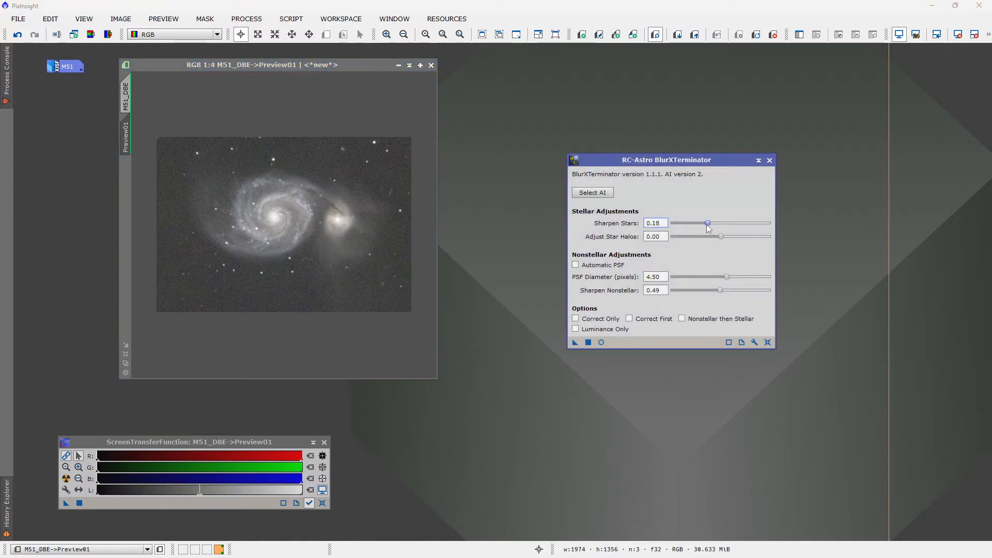
pyautogui.moveTo(575, 342); pyautogui.dragTo(321, 268)
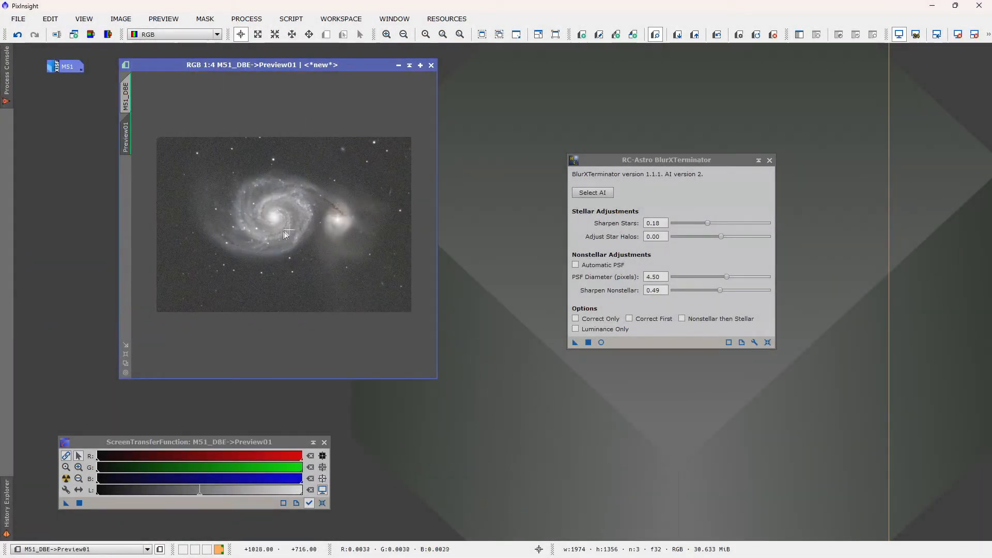
# Examine the sharpened preview up close, checking the galaxy core, spiral arms, surrounding stars and background
pyautogui.scroll(2, 283, 237)
pyautogui.scroll(1, 247, 236)
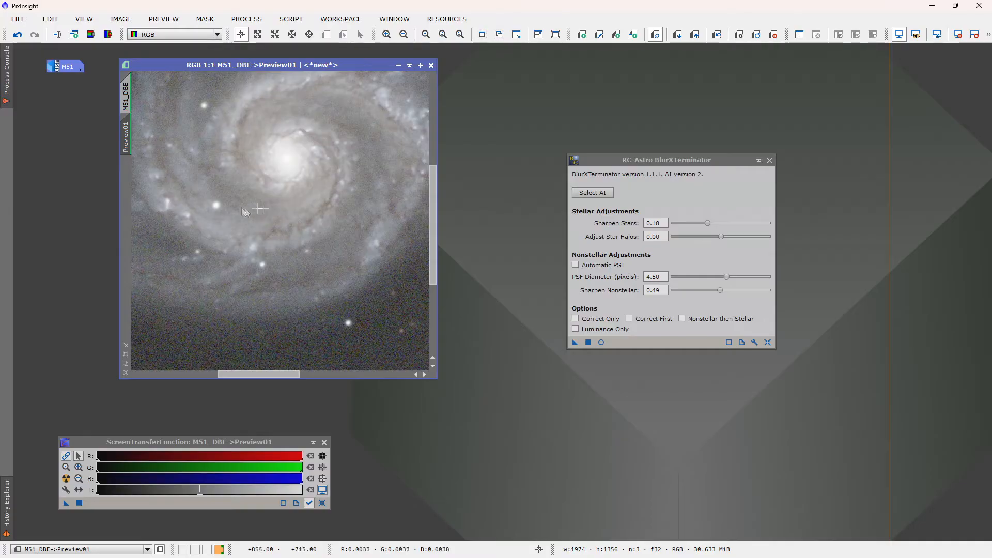
pyautogui.scroll(1, 231, 203)
pyautogui.scroll(-1, 295, 197)
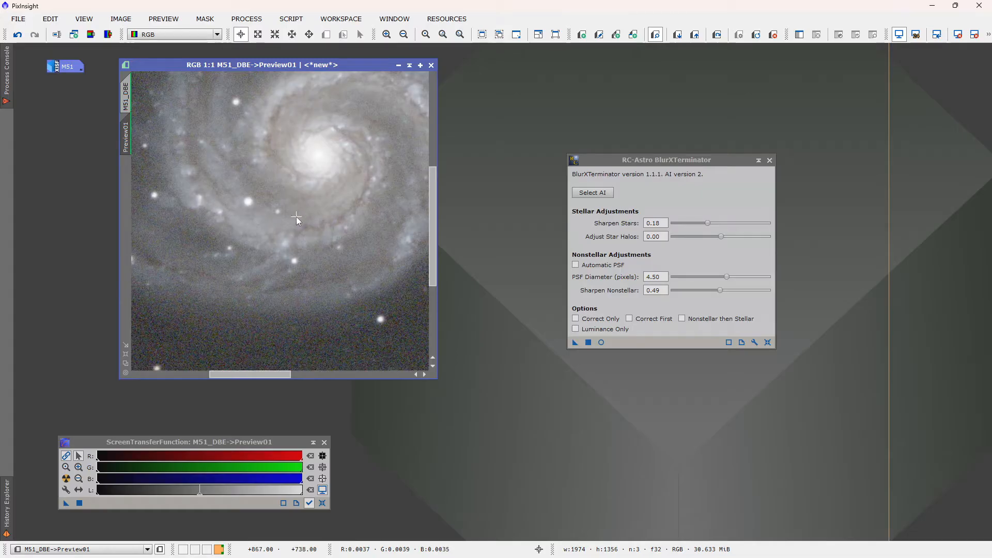
pyautogui.scroll(1, 359, 146)
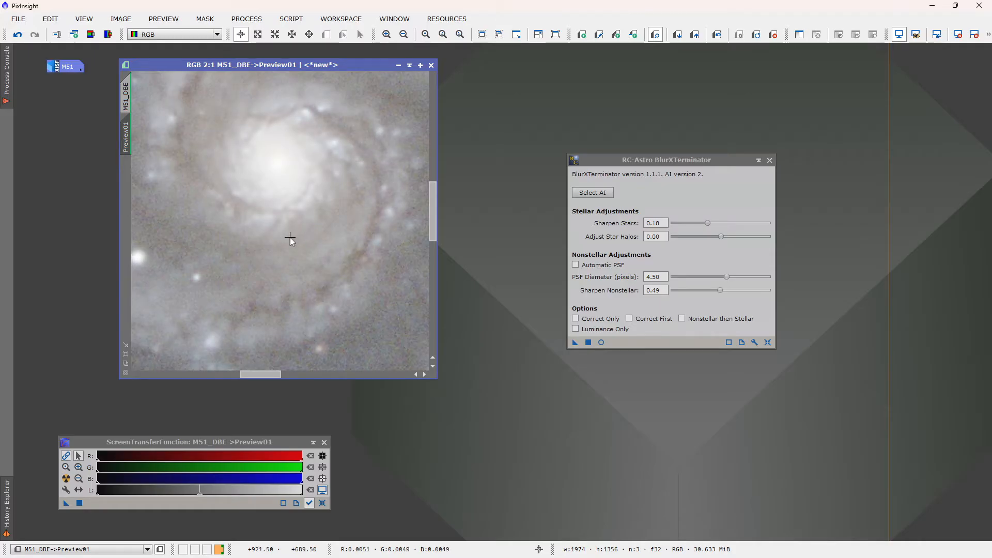
pyautogui.scroll(-2, 290, 239)
pyautogui.scroll(2, 166, 256)
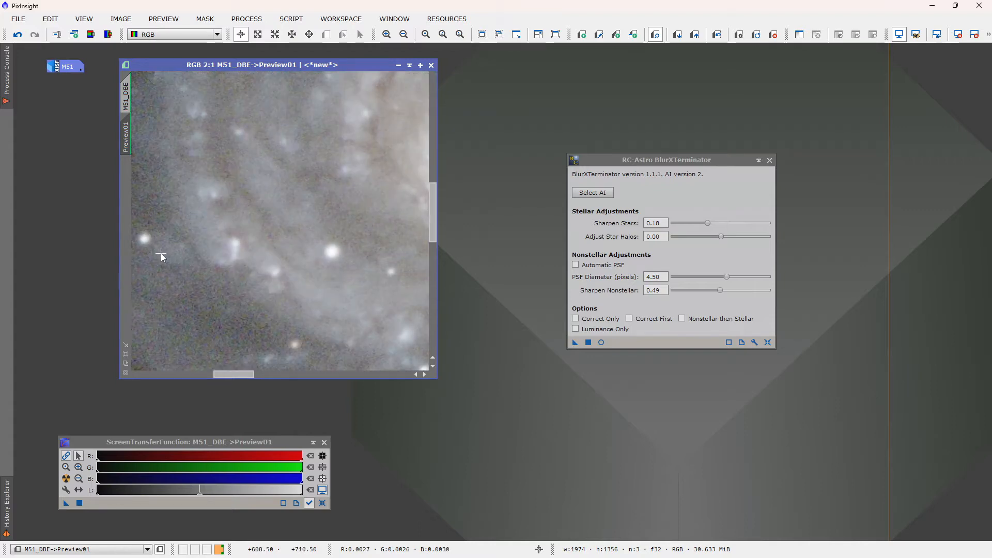
pyautogui.scroll(-2, 160, 253)
pyautogui.scroll(2, 327, 332)
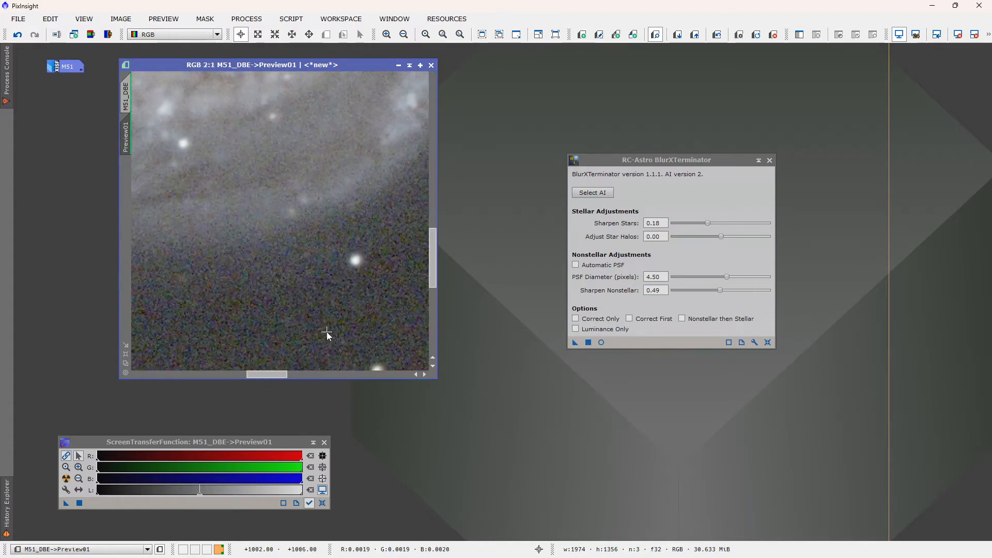
pyautogui.scroll(1, 381, 311)
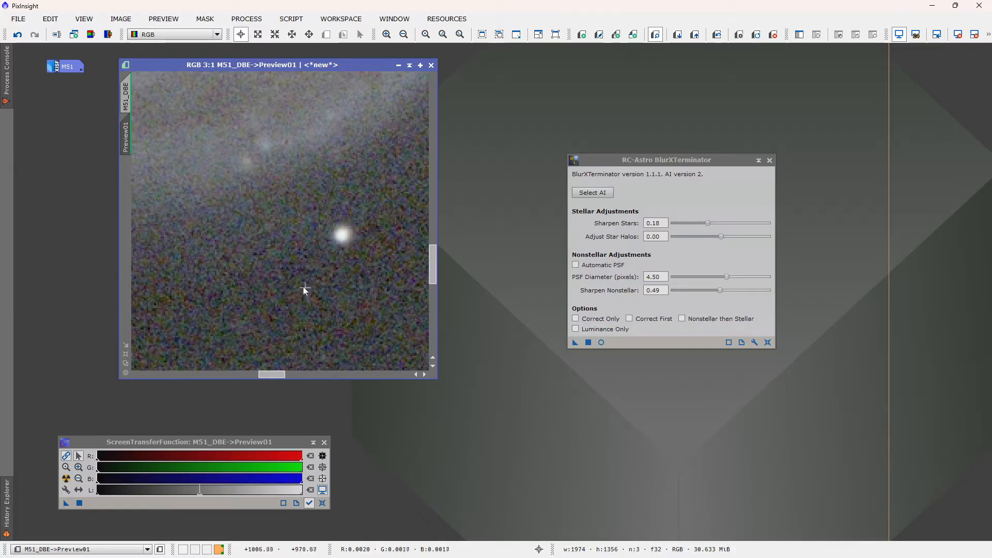
pyautogui.scroll(-3, 306, 290)
pyautogui.scroll(1, 301, 144)
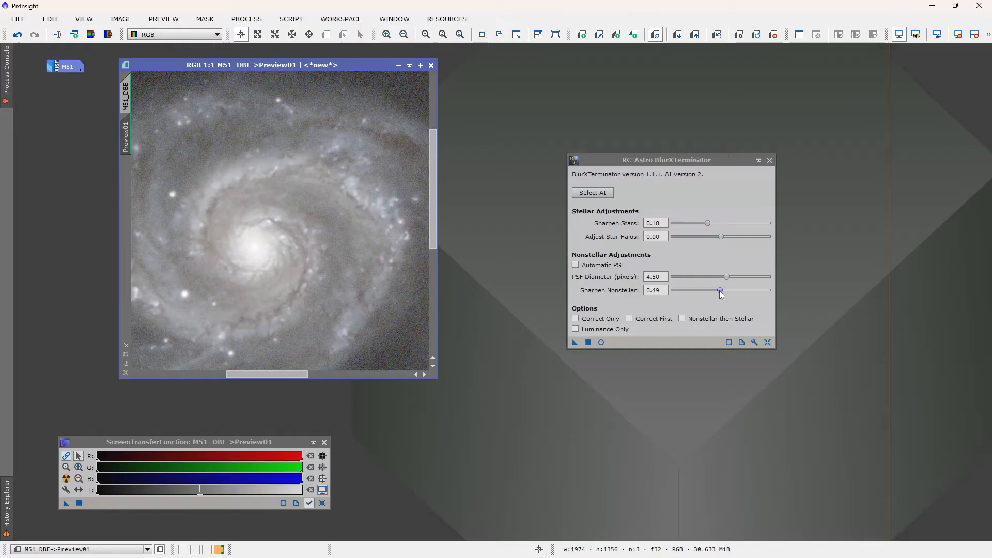
# Try Sharpen Nonstellar at 0.81 on the preview and inspect the core and spiral arms up close
pyautogui.moveTo(722, 293); pyautogui.dragTo(752, 291)
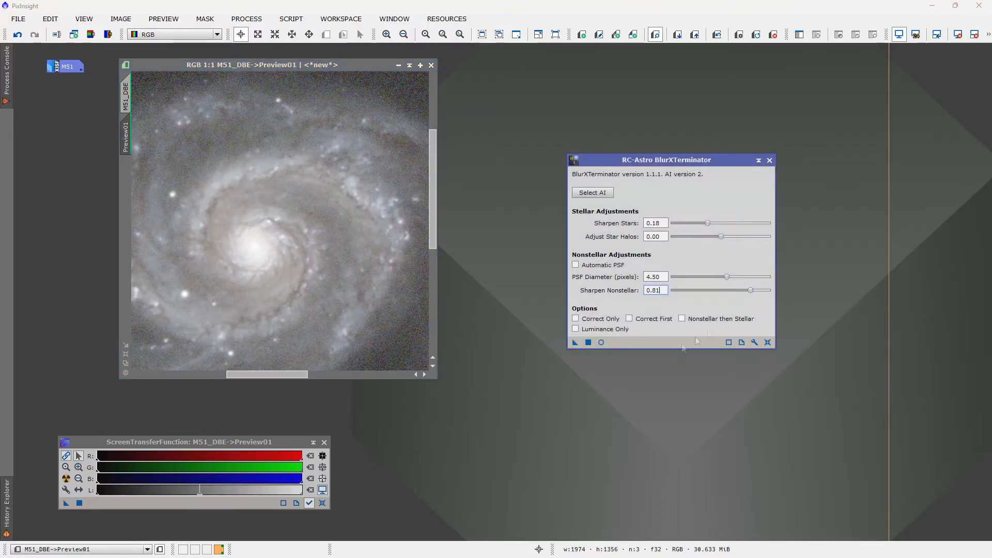
pyautogui.moveTo(575, 342); pyautogui.dragTo(331, 279)
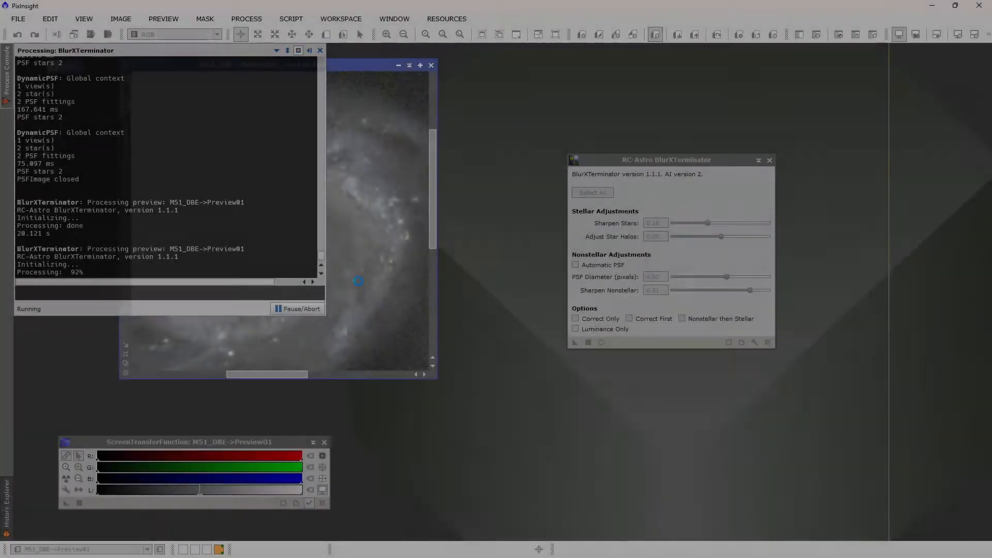
pyautogui.scroll(2, 365, 217)
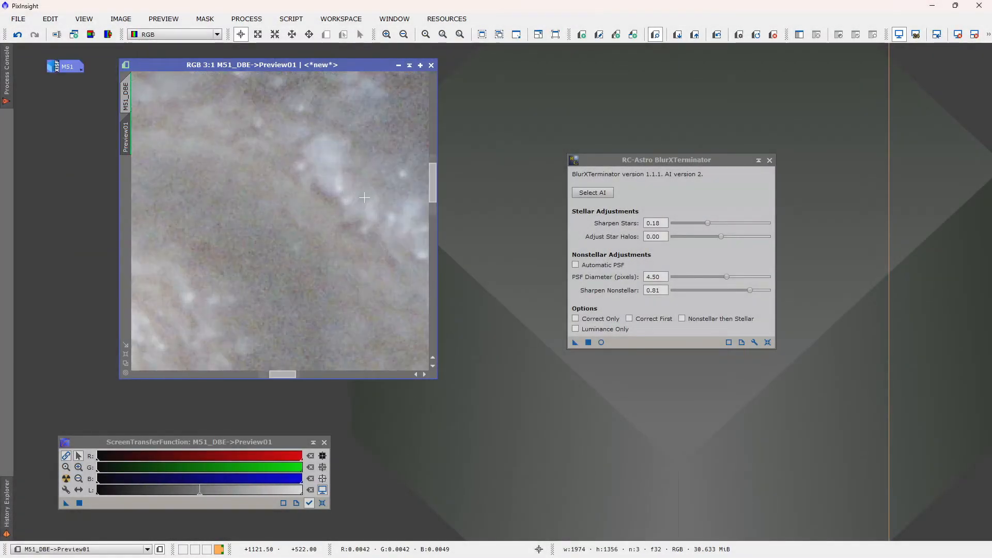
pyautogui.scroll(-2, 366, 218)
pyautogui.scroll(1, 272, 255)
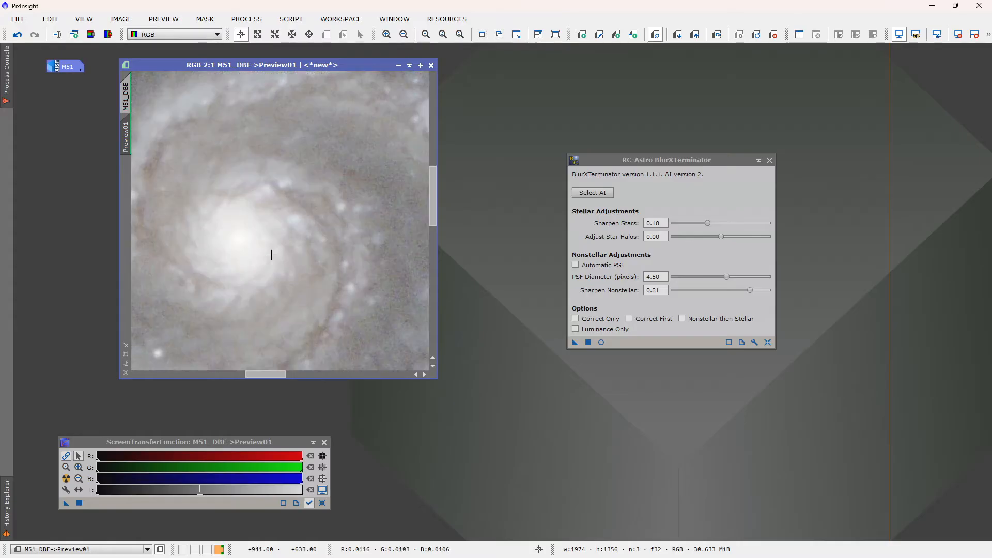
pyautogui.scroll(-2, 271, 255)
pyautogui.scroll(3, 224, 265)
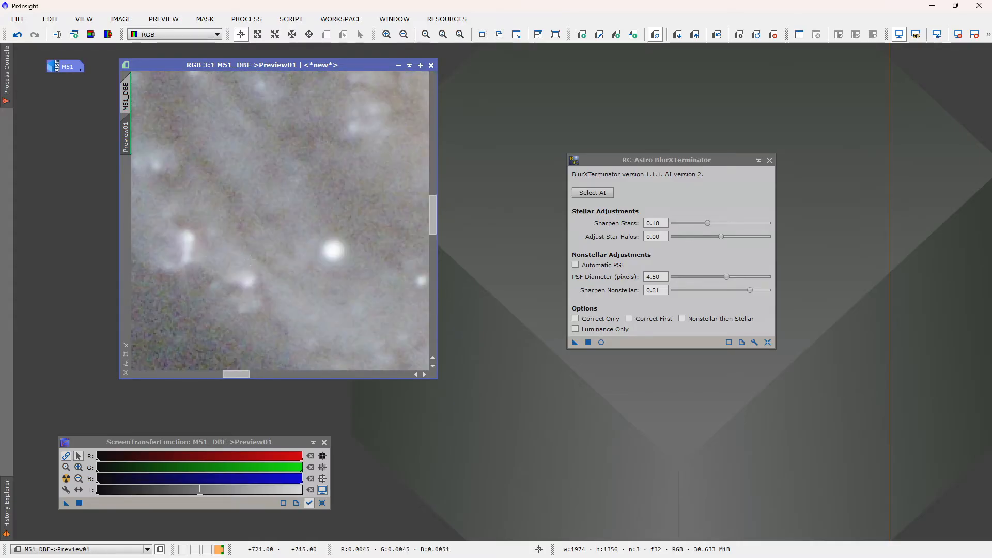
pyautogui.scroll(-2, 276, 275)
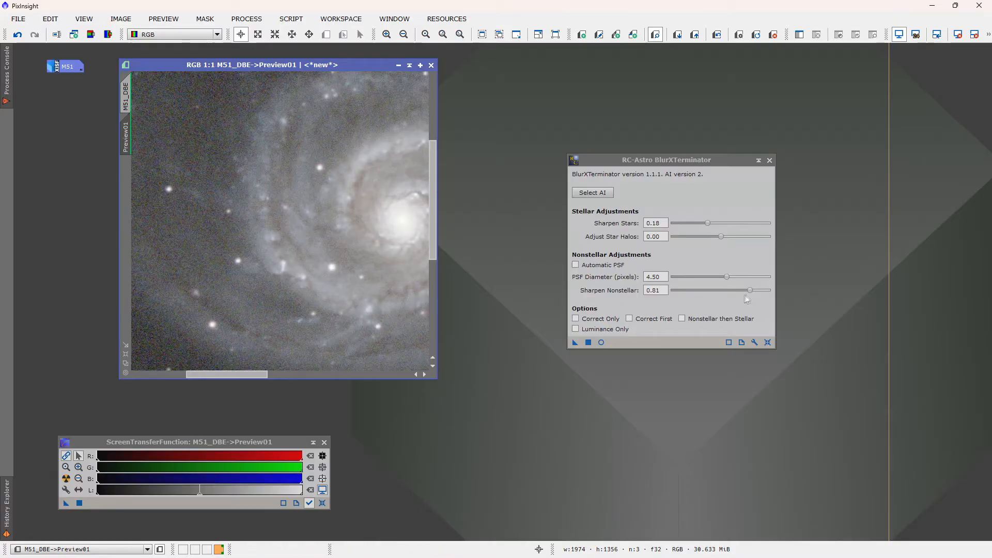
# Set Sharpen Nonstellar to 0.50 and apply BlurXTerminator to the full M51_DBE image
pyautogui.moveTo(751, 292); pyautogui.dragTo(721, 292)
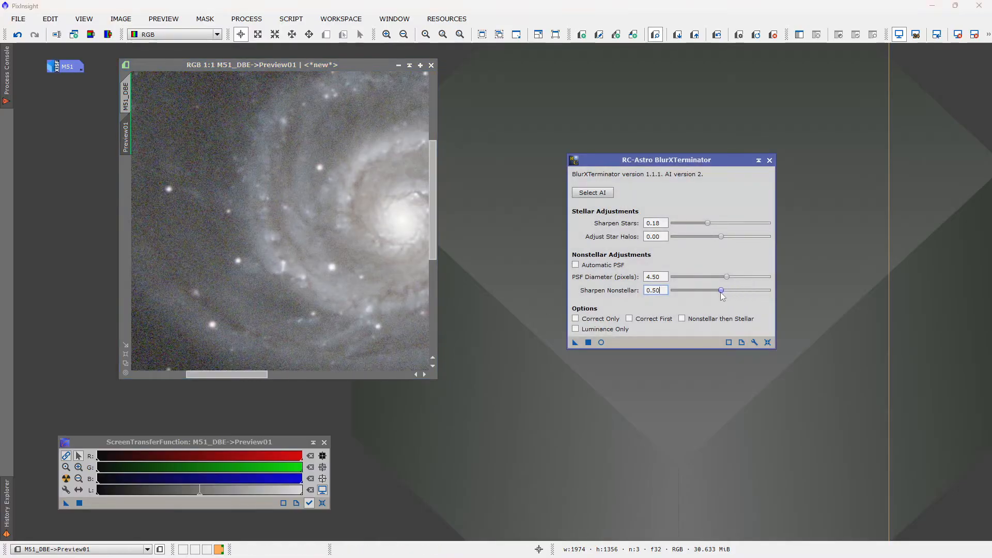
pyautogui.scroll(-1, 251, 259)
pyautogui.scroll(3, 251, 260)
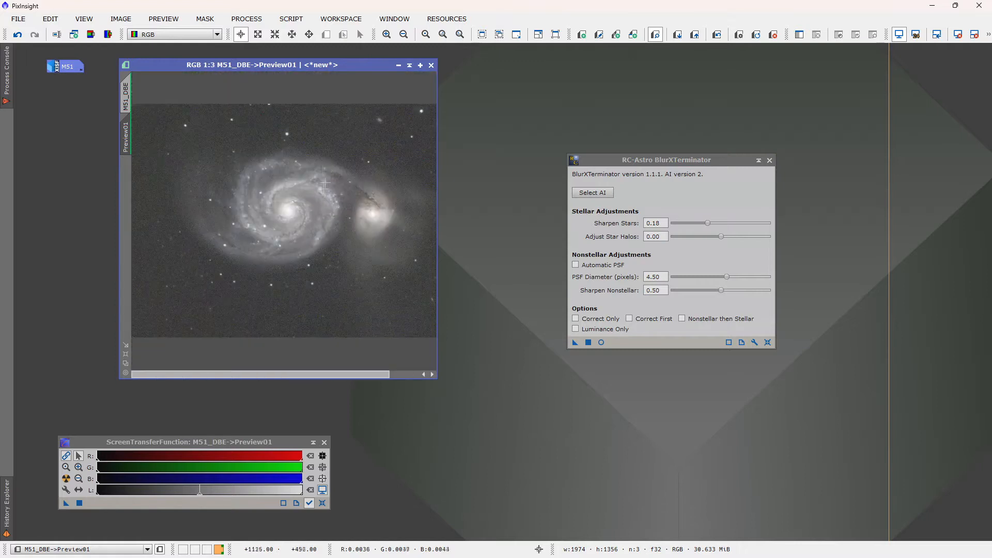
pyautogui.scroll(-2, 278, 173)
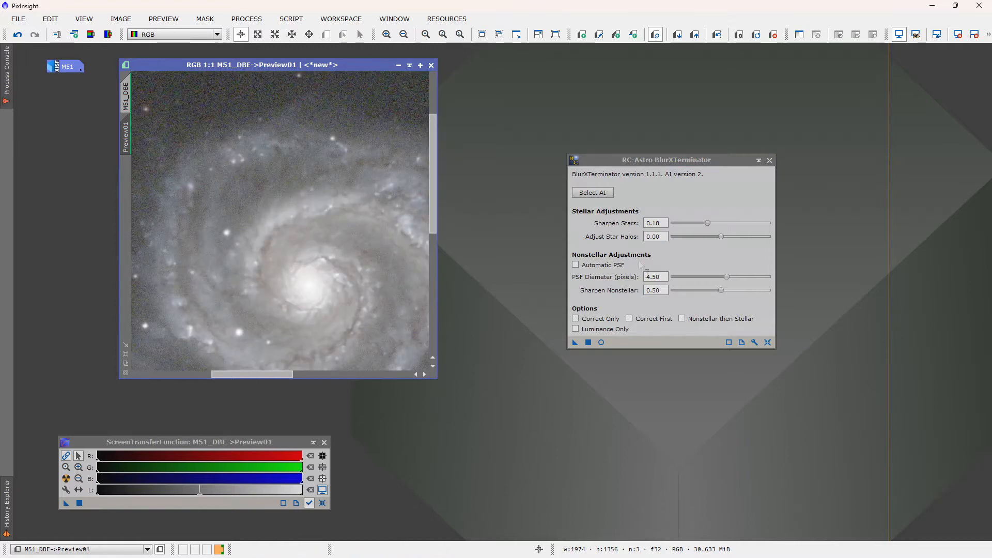
pyautogui.scroll(1, 222, 228)
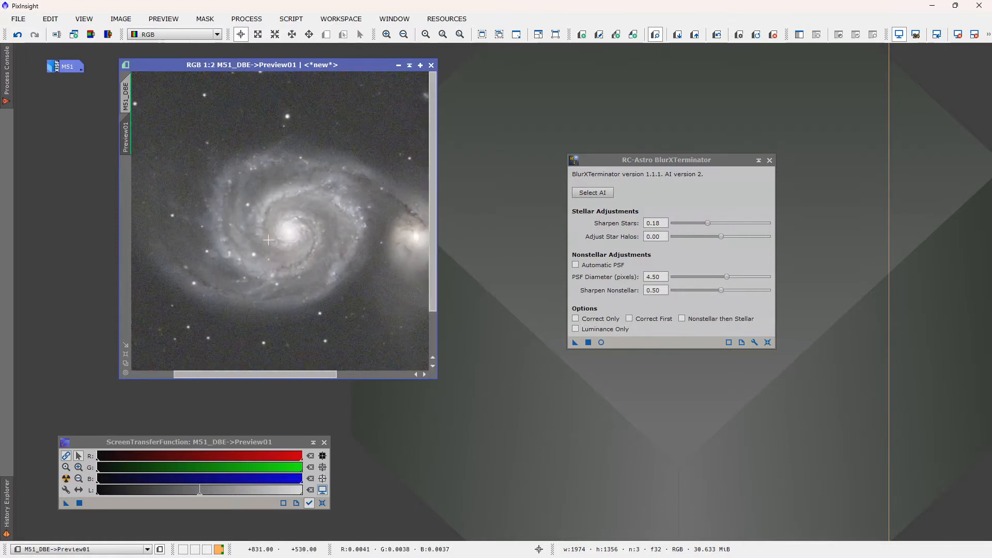
pyautogui.click(130, 97)
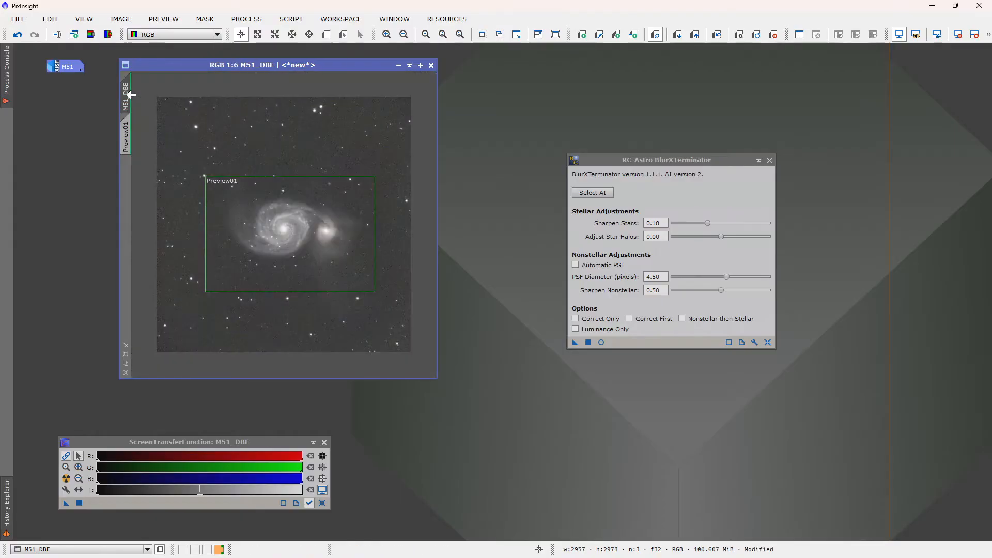
pyautogui.moveTo(575, 343); pyautogui.dragTo(341, 270)
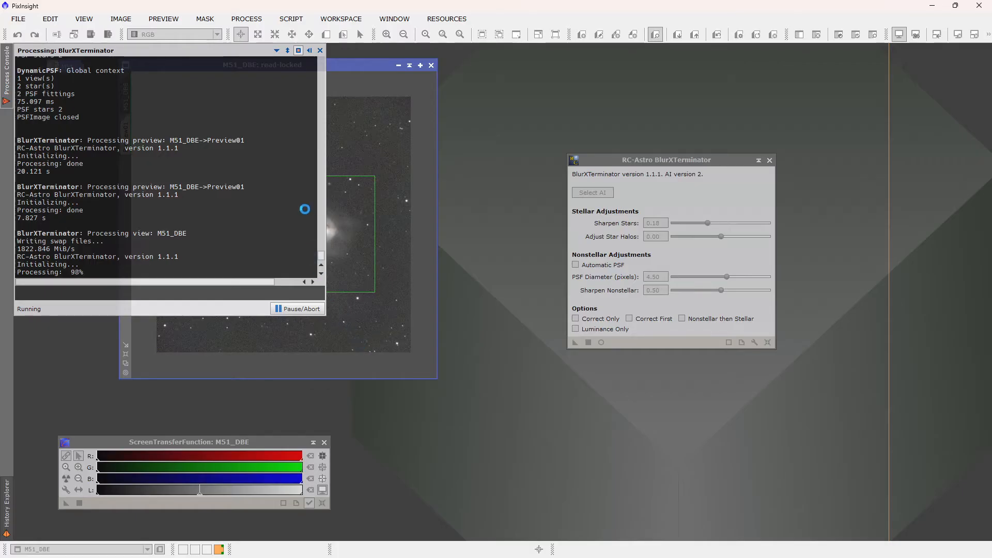
# Inspect the sharpened M51_DBE image and compare it with the unsharpened version by undoing and redoing BlurXTerminator
pyautogui.moveTo(8, 72)
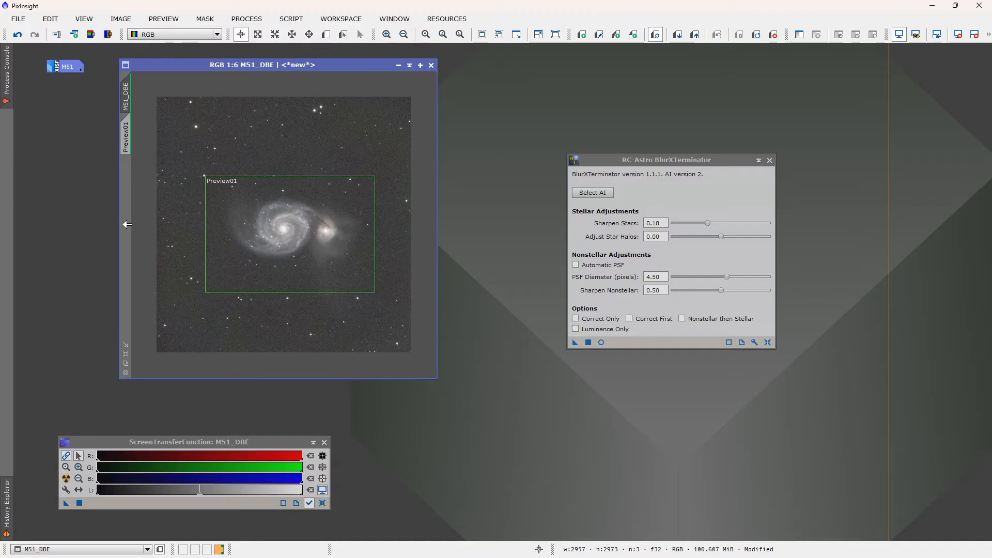
pyautogui.scroll(4, 275, 236)
pyautogui.scroll(-3, 275, 236)
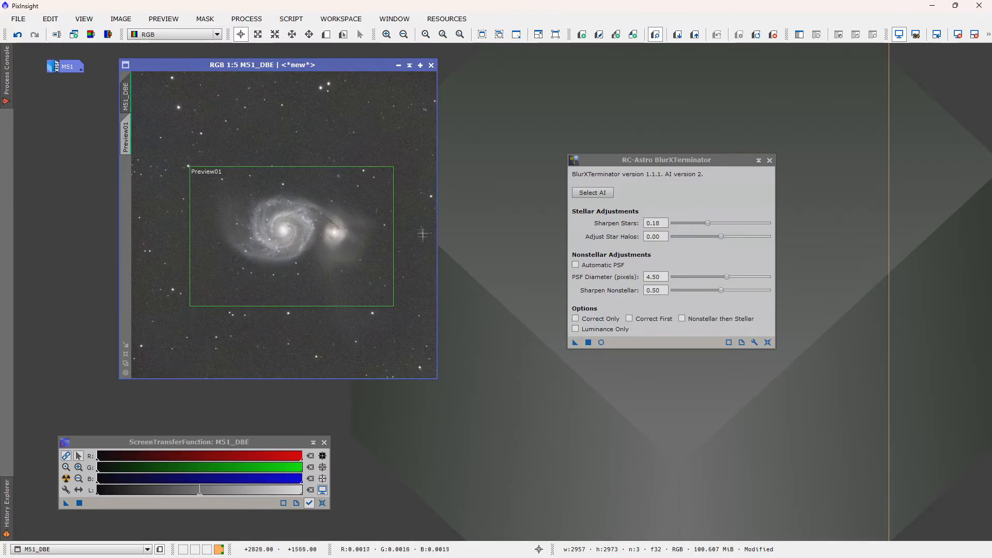
pyautogui.moveTo(669, 166); pyautogui.dragTo(604, 131)
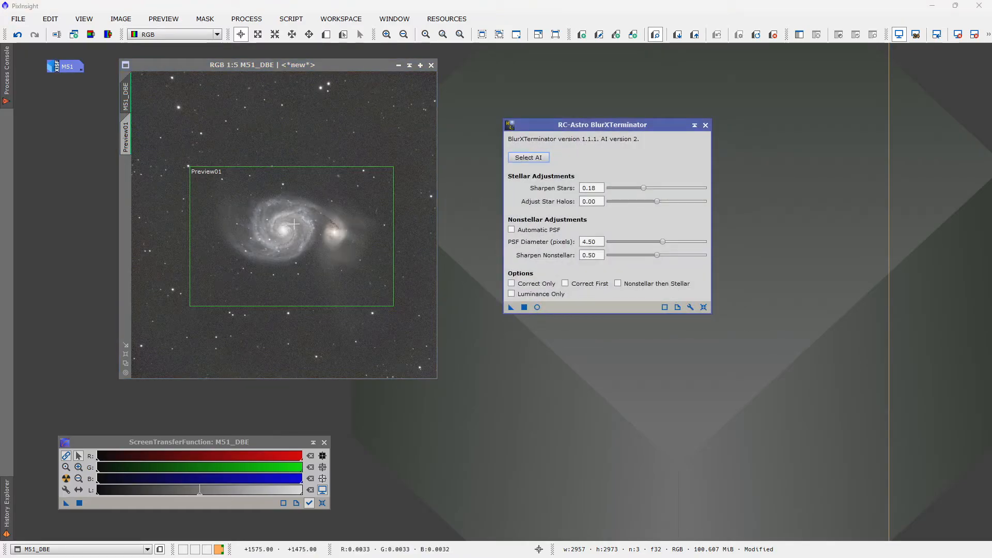
pyautogui.scroll(4, 293, 224)
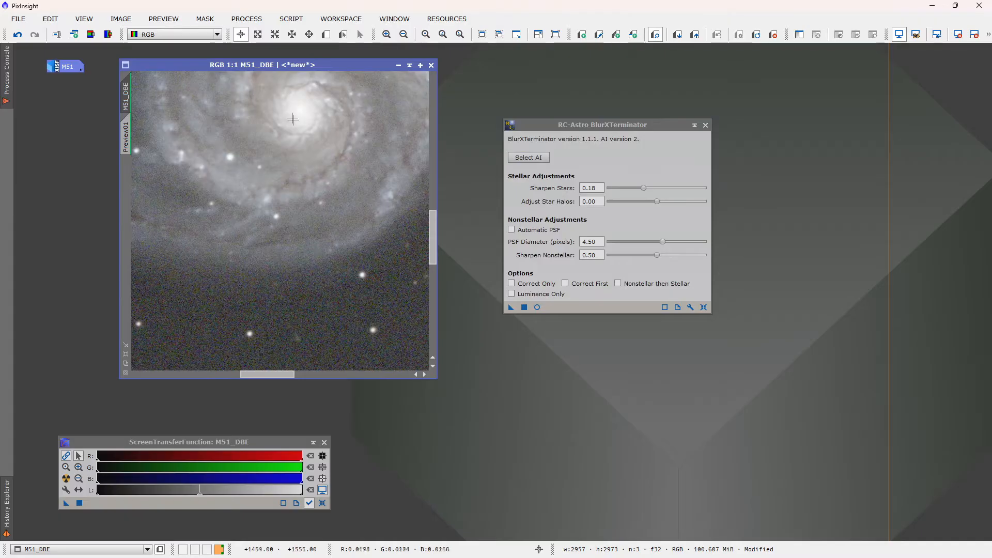
pyautogui.scroll(-3, 296, 124)
pyautogui.scroll(2, 302, 144)
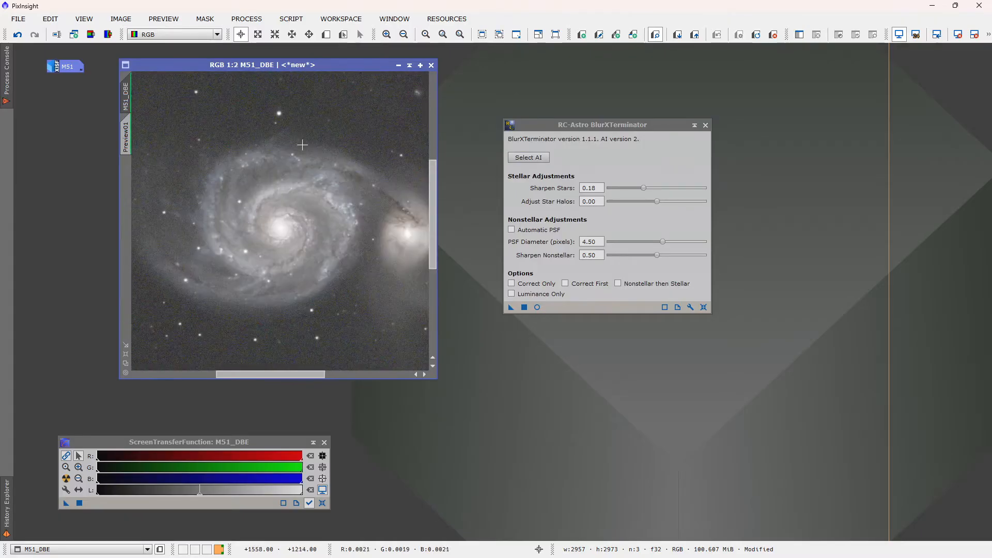
pyautogui.scroll(1, 302, 145)
pyautogui.click(19, 36)
pyautogui.click(34, 35)
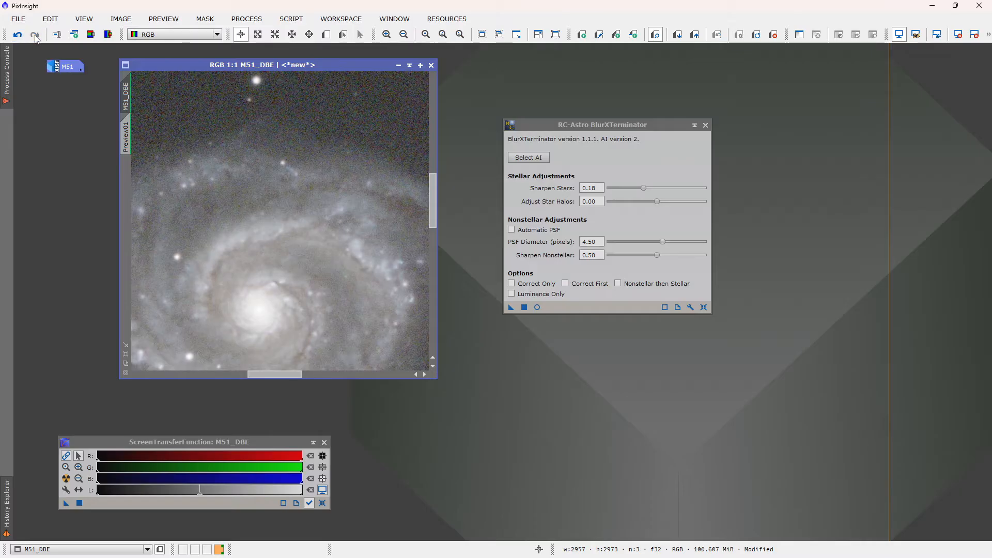
pyautogui.scroll(1, 259, 294)
pyautogui.scroll(-5, 259, 293)
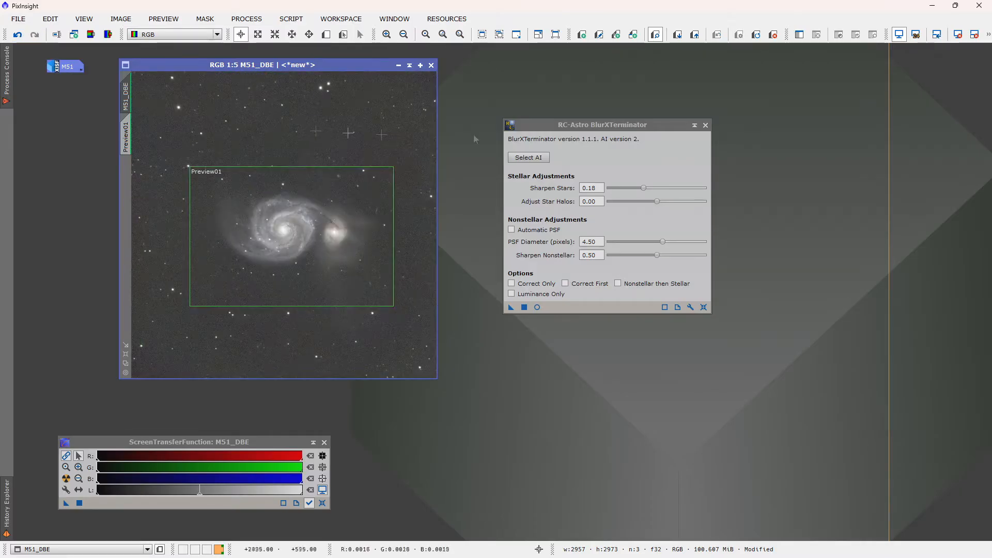
# Move the BlurXTerminator dialog aside and open NoiseXTerminator for the noise reduction
pyautogui.moveTo(587, 126); pyautogui.dragTo(805, 74)
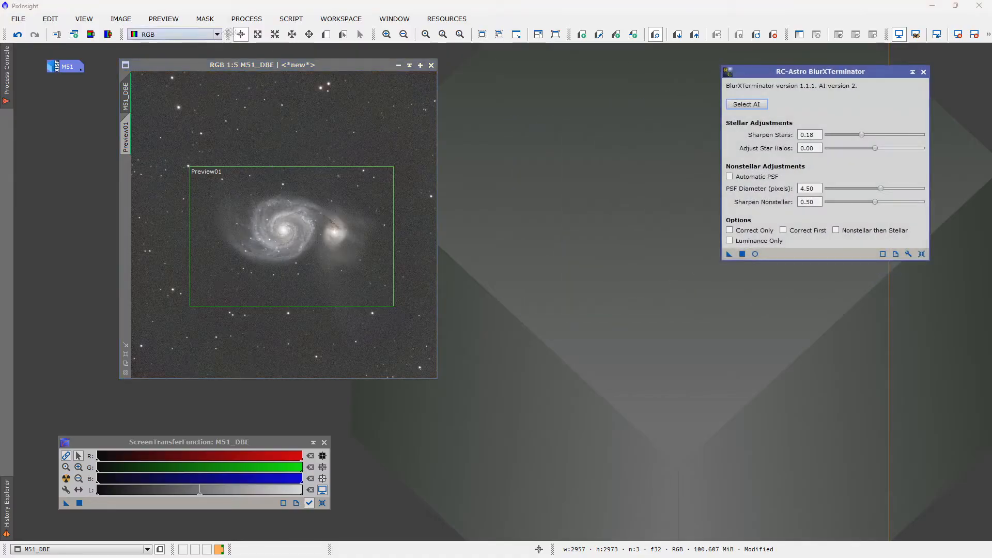
pyautogui.click(246, 19)
pyautogui.moveTo(327, 16)
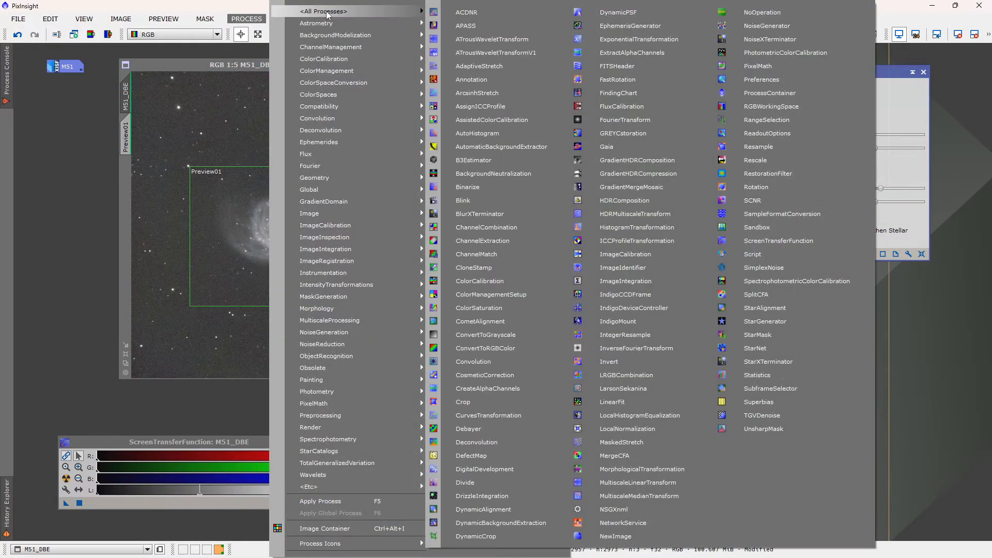
pyautogui.click(761, 39)
pyautogui.moveTo(640, 63); pyautogui.dragTo(716, 286)
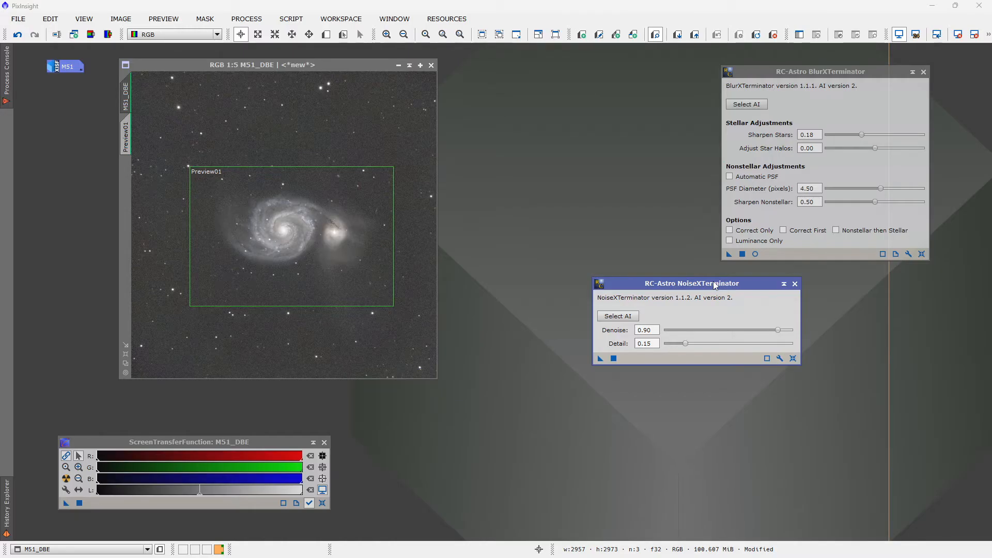
# Display Preview01 of M51_DBE and place the NoiseXTerminator dialog beside the image window
pyautogui.click(126, 139)
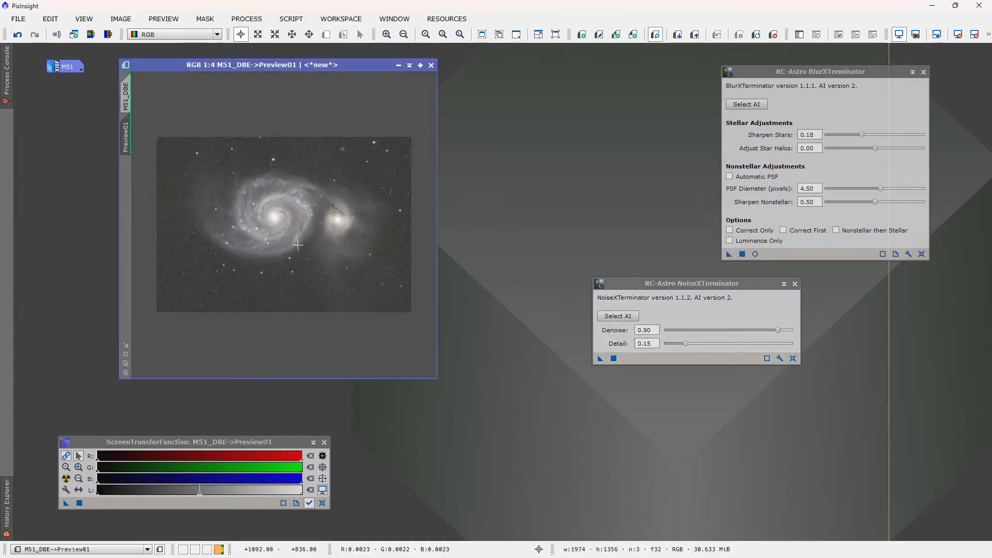
pyautogui.scroll(1, 298, 245)
pyautogui.click(247, 19)
pyautogui.click(251, 21)
pyautogui.moveTo(669, 283); pyautogui.dragTo(539, 239)
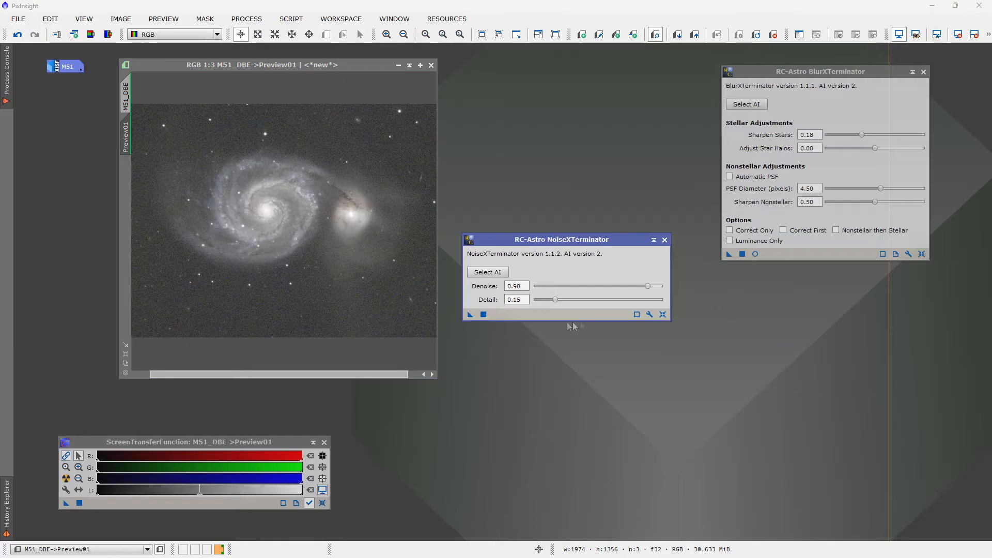
# Set NoiseXTerminator's Denoise to 0.75 and check the background noise below the galaxy up close
pyautogui.moveTo(649, 291); pyautogui.dragTo(628, 292)
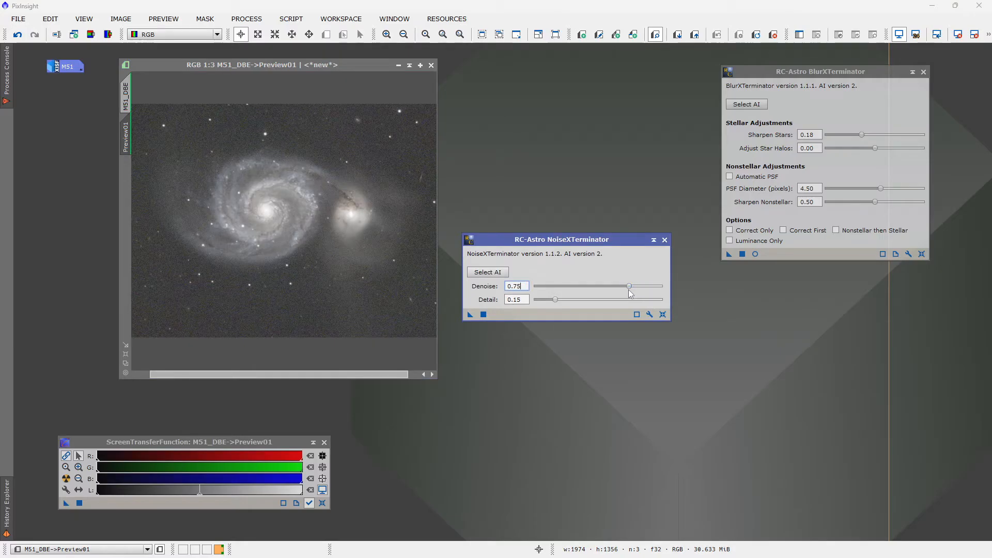
pyautogui.scroll(4, 322, 293)
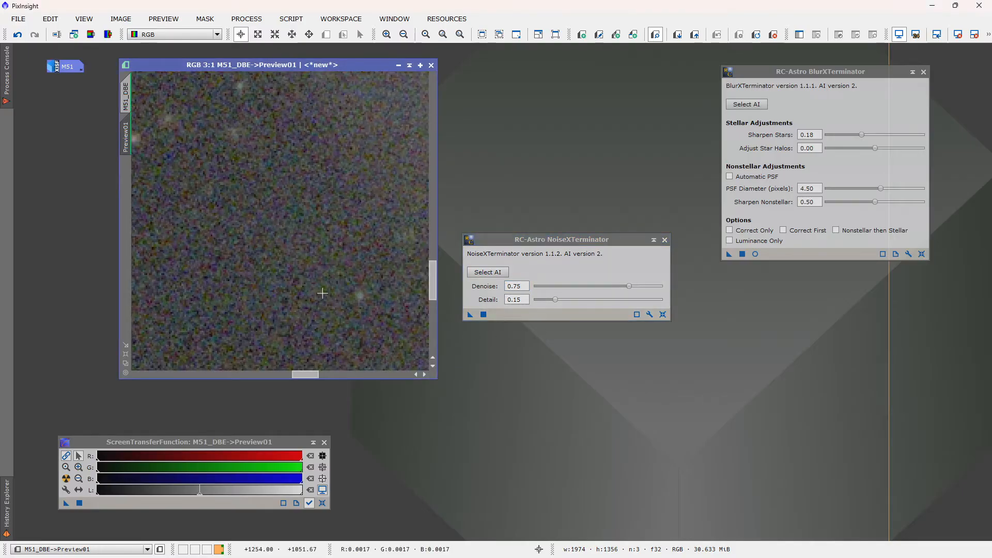
pyautogui.scroll(-4, 322, 293)
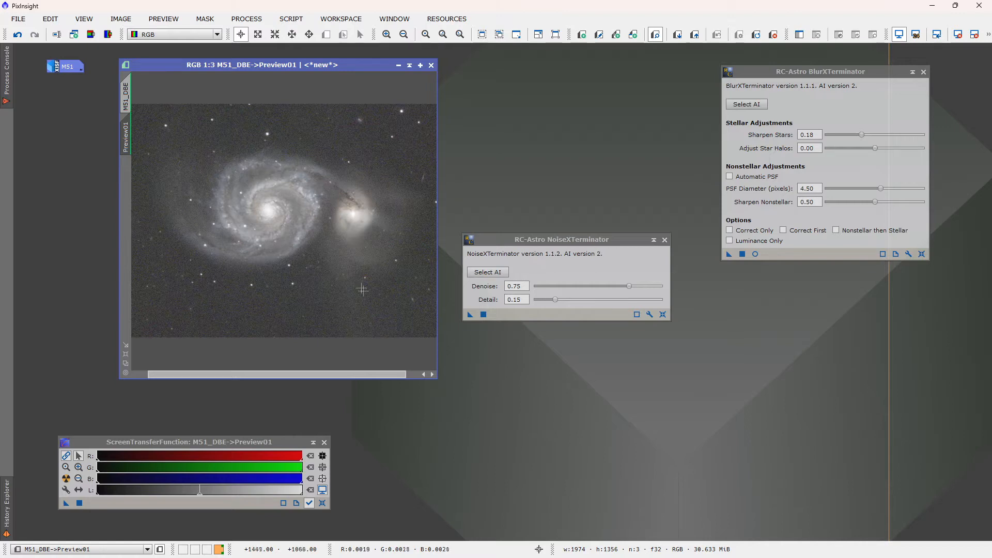
pyautogui.scroll(3, 356, 292)
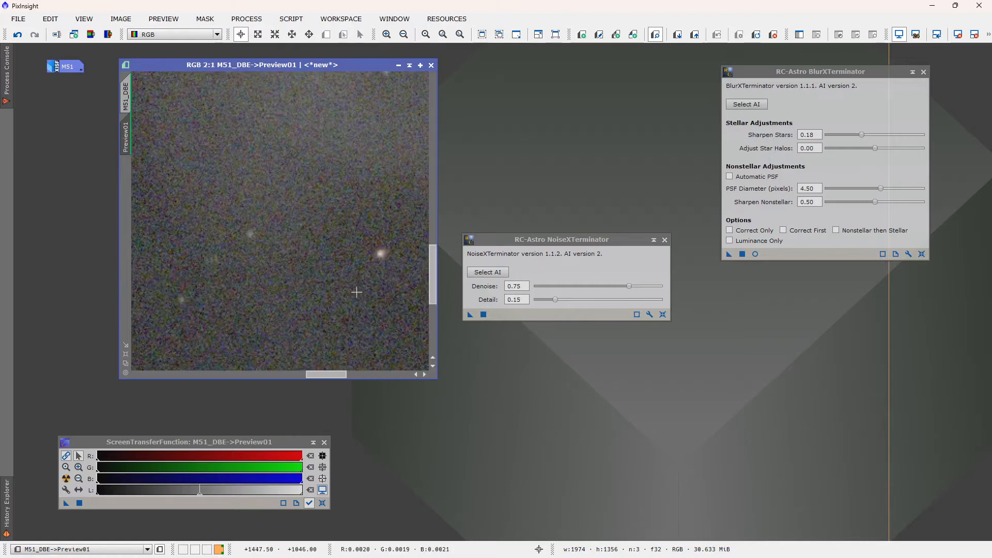
pyautogui.scroll(-3, 356, 292)
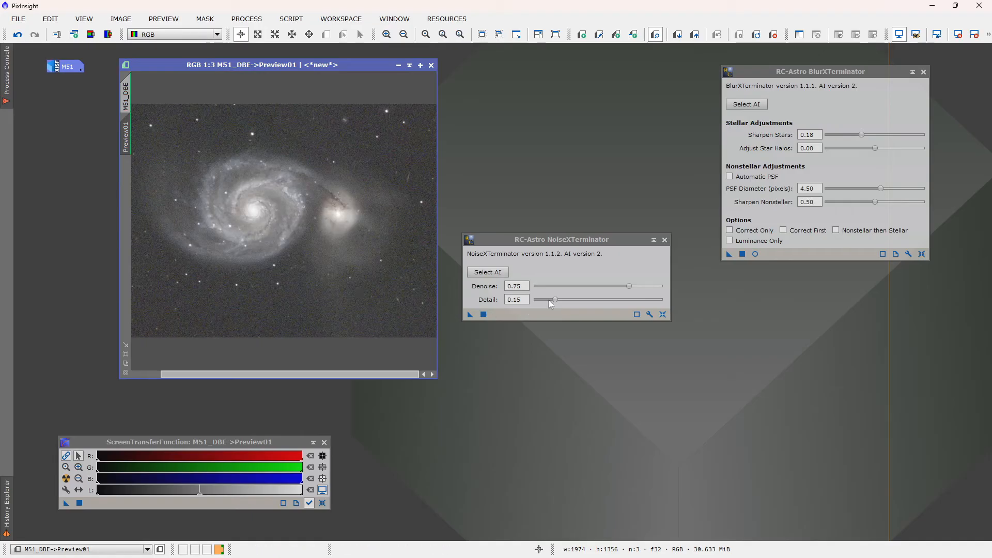
# Set Detail to 0.31 and apply NoiseXTerminator to Preview01
pyautogui.moveTo(555, 304); pyautogui.dragTo(579, 307)
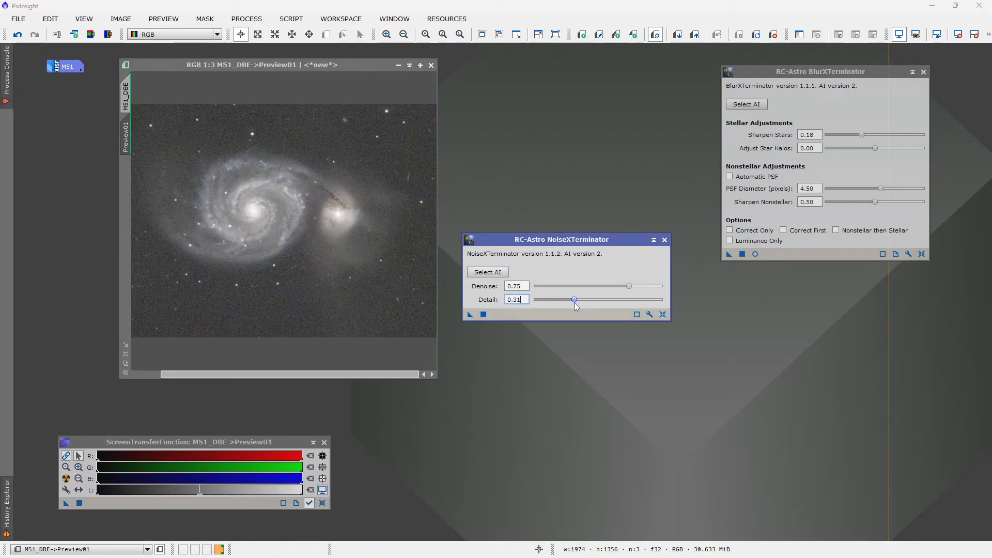
pyautogui.moveTo(549, 240); pyautogui.dragTo(545, 211)
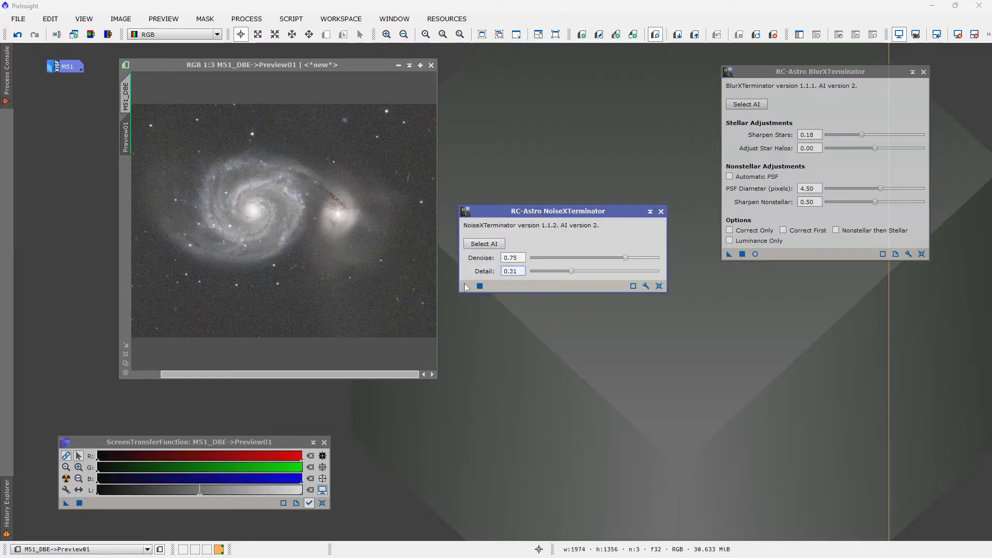
pyautogui.moveTo(466, 288); pyautogui.dragTo(349, 269)
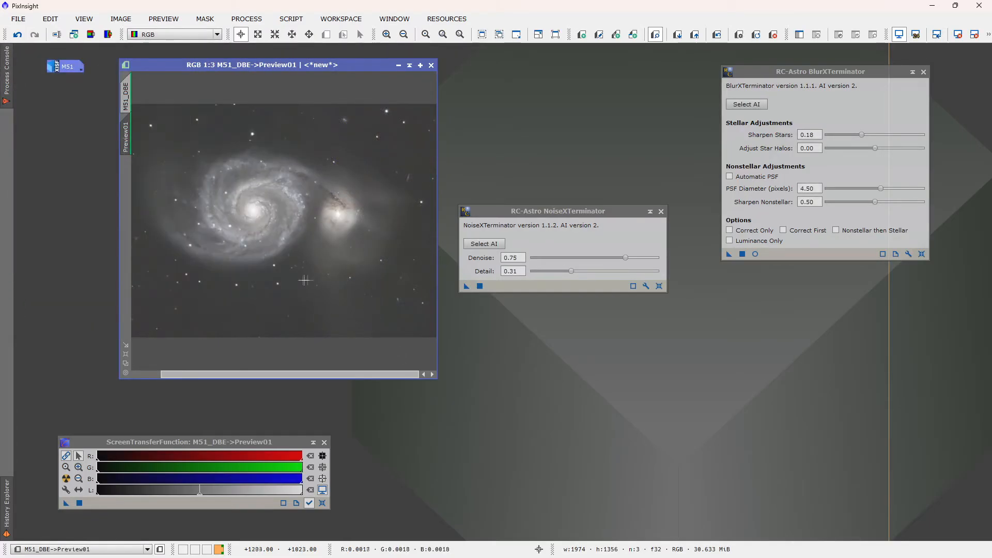
# Examine the denoised preview's spiral arms, core and background stars up close, comparing it with the version before noise reduction
pyautogui.scroll(3, 263, 274)
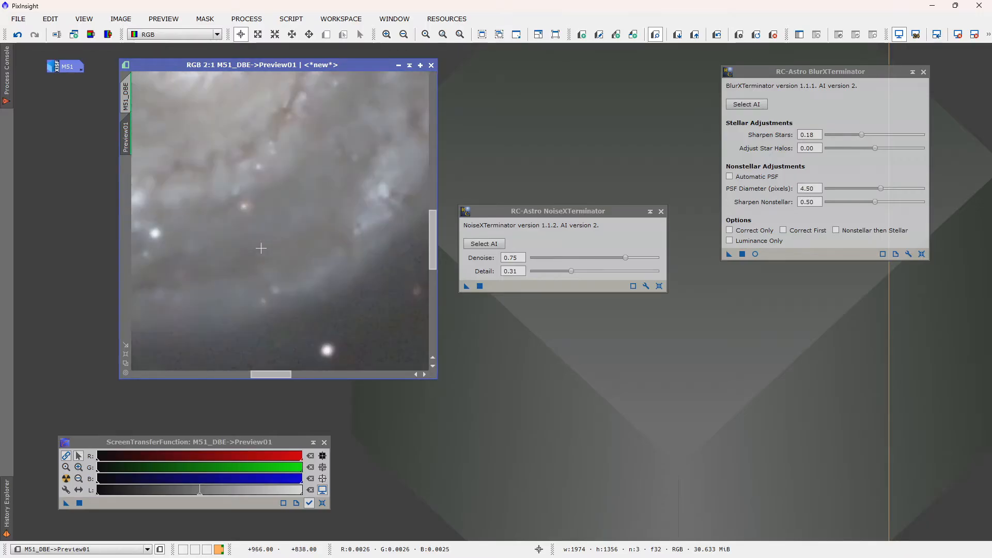
pyautogui.scroll(-2, 230, 218)
pyautogui.scroll(2, 230, 218)
pyautogui.scroll(-1, 253, 252)
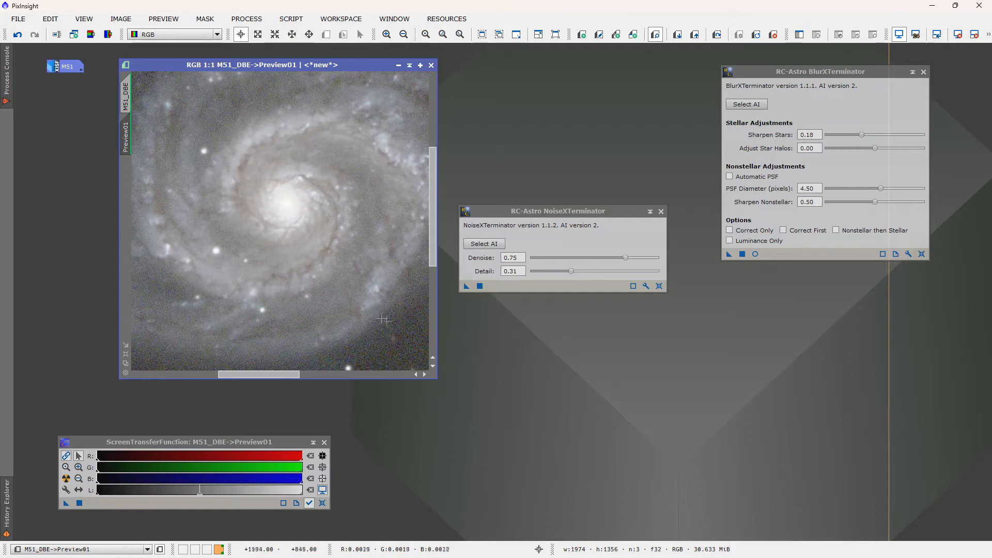
pyautogui.scroll(-1, 326, 279)
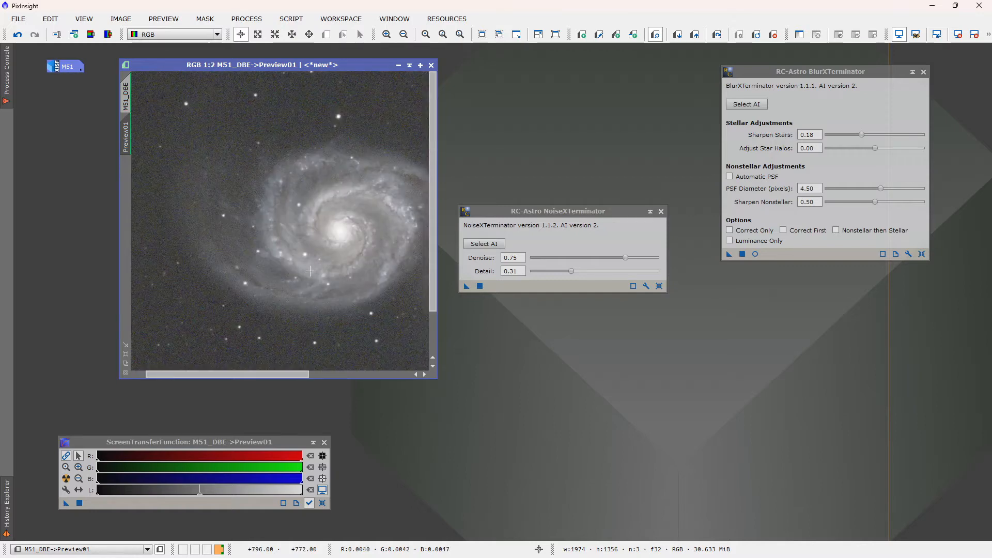
pyautogui.scroll(2, 307, 277)
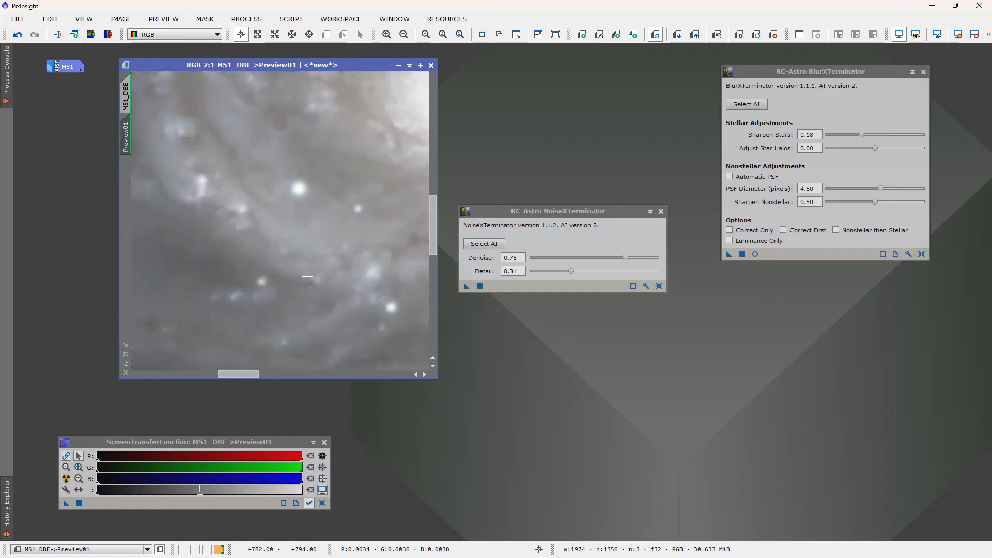
pyautogui.hotkey('ctrl', 'shift', 'z')
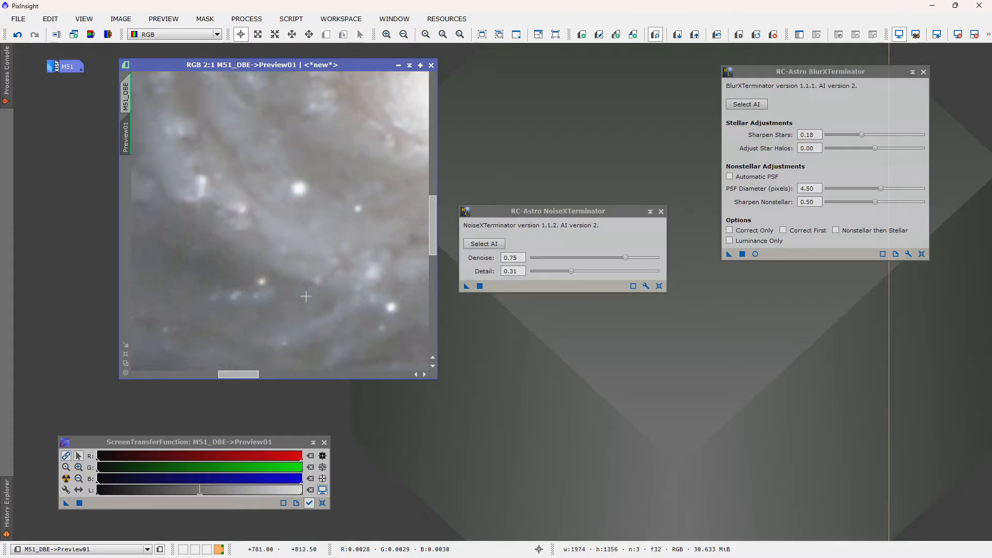
pyautogui.scroll(-3, 305, 293)
pyautogui.scroll(2, 256, 292)
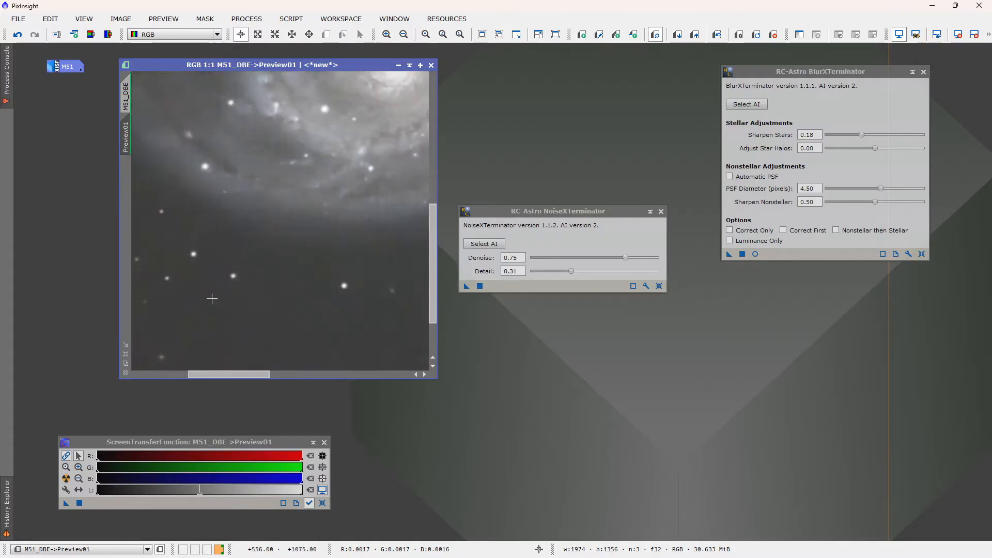
pyautogui.scroll(1, 212, 298)
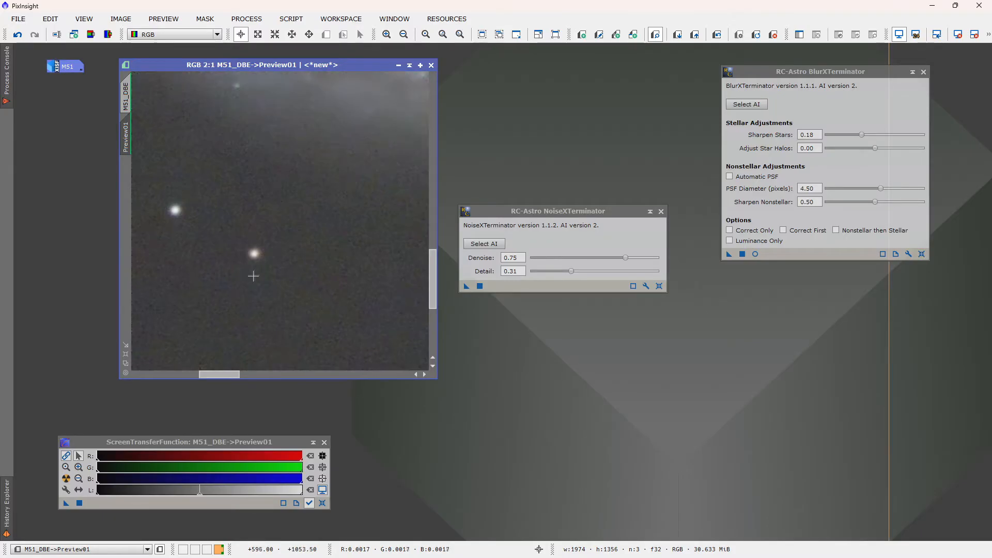
# Try Detail at 1.00 on Preview01 and compare a background star up close with and without the noise reduction
pyautogui.moveTo(571, 271); pyautogui.dragTo(641, 273)
pyautogui.moveTo(466, 286); pyautogui.dragTo(364, 355)
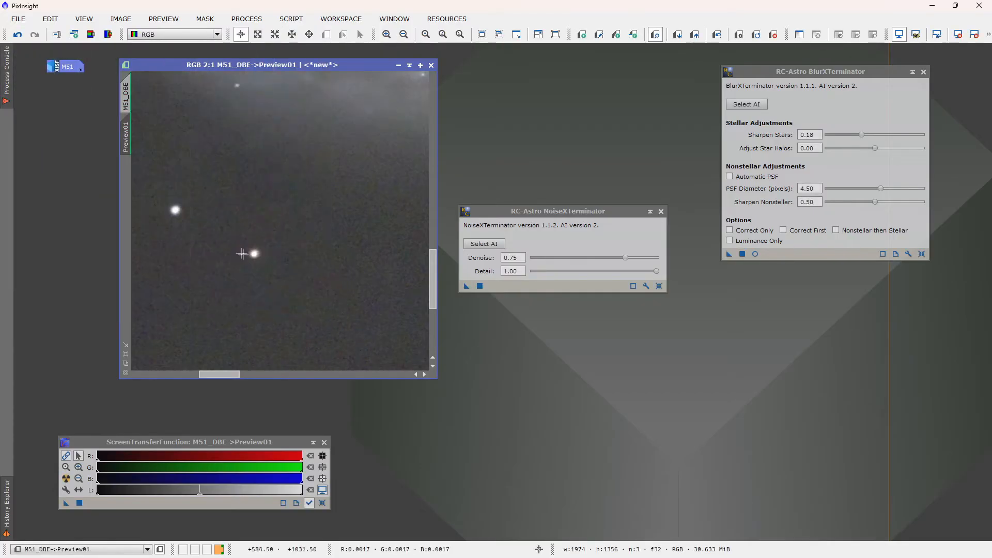
pyautogui.scroll(3, 240, 253)
pyautogui.hotkey('ctrl', 'shift', 'z')
pyautogui.hotkey('ctrl', 'shift', 'z')
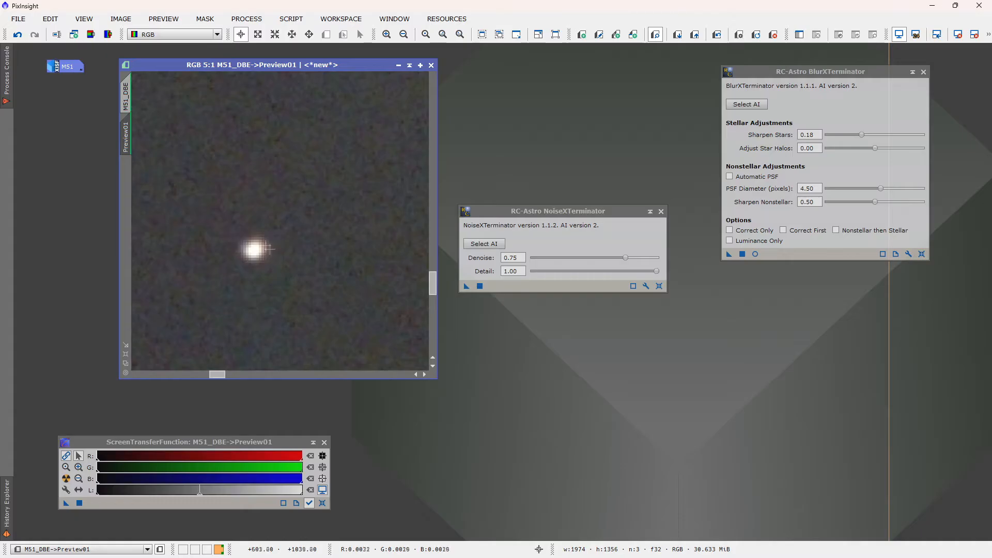
# Inspect the spiral arms and core of the preview denoised with full Detail, comparing them with the original
pyautogui.scroll(-4, 271, 284)
pyautogui.scroll(-1, 292, 255)
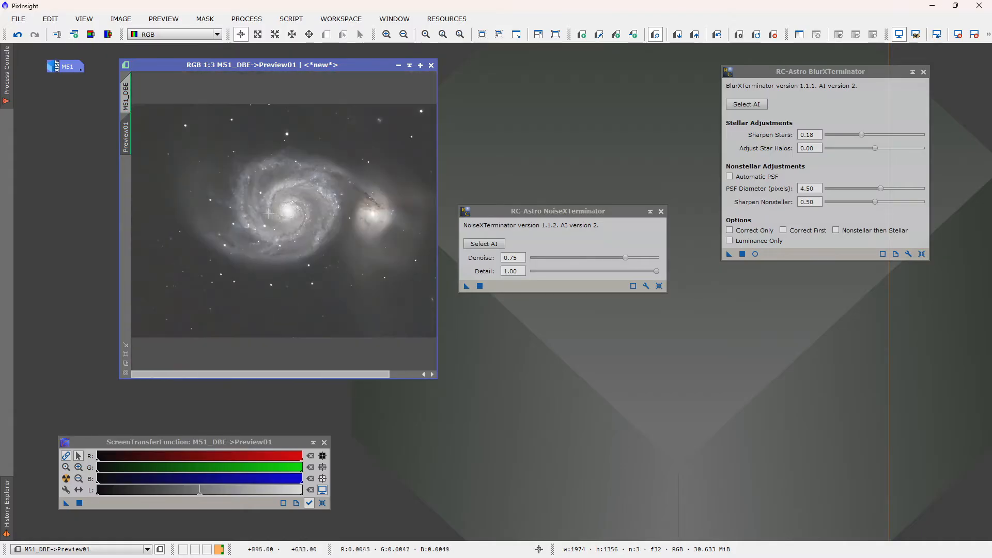
pyautogui.scroll(3, 249, 244)
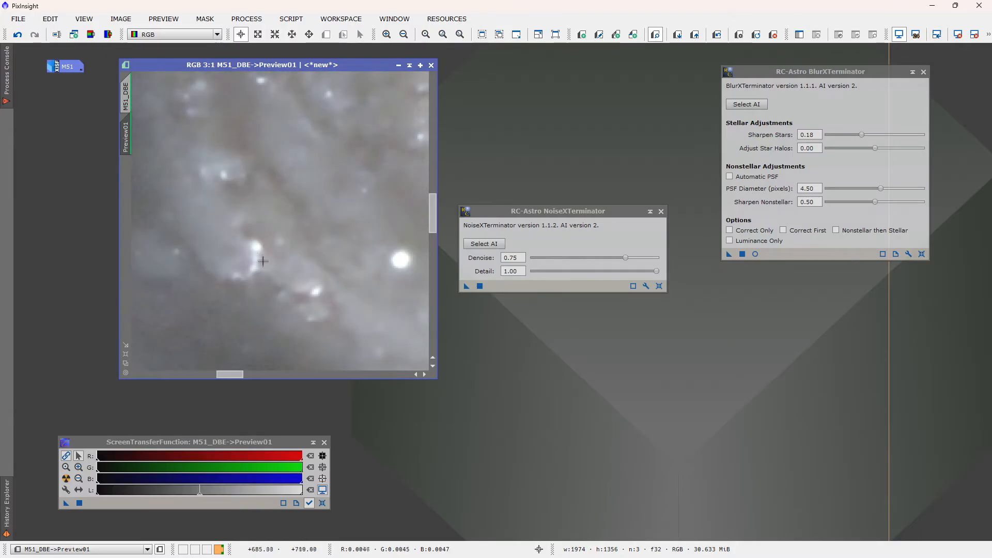
pyautogui.scroll(-3, 249, 228)
pyautogui.scroll(3, 279, 168)
pyautogui.scroll(-3, 278, 168)
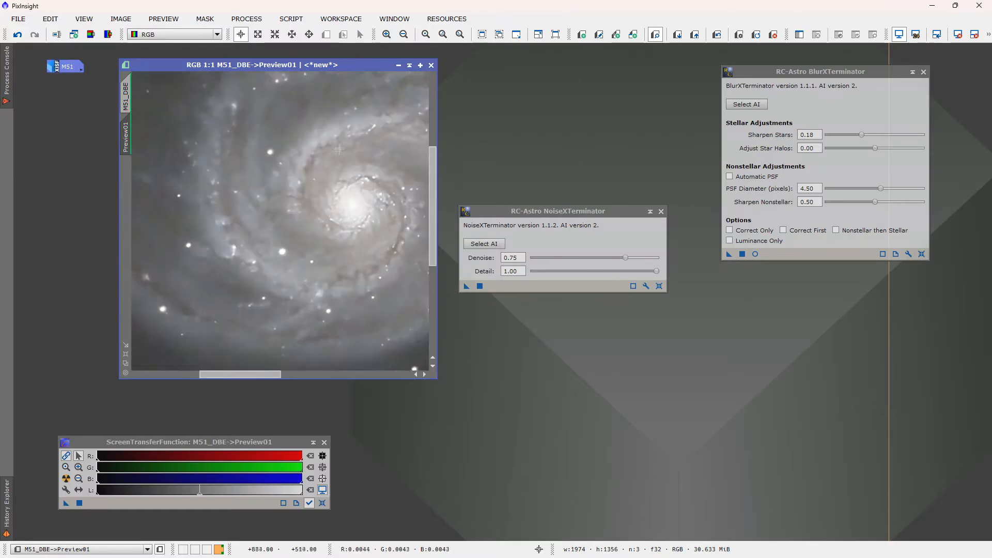
pyautogui.scroll(3, 353, 130)
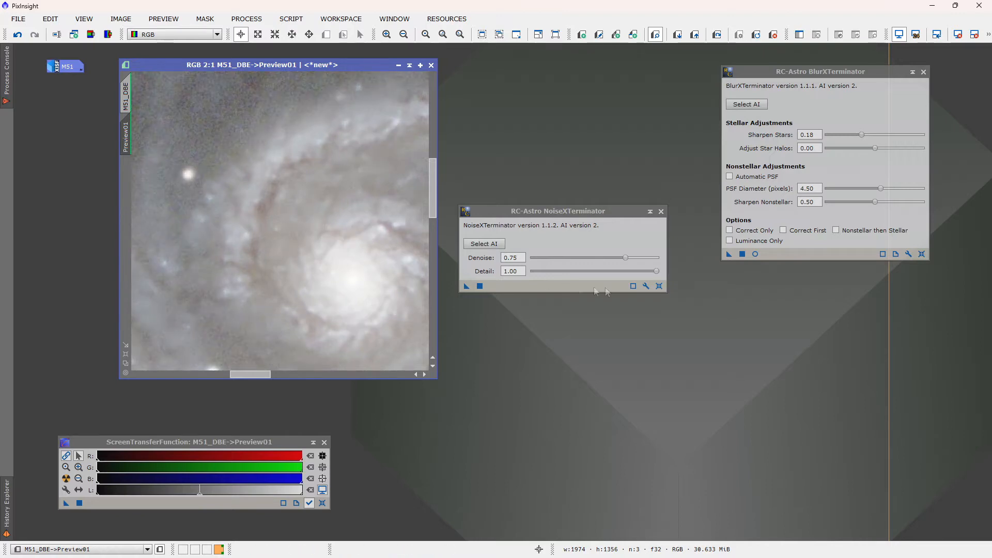
# Set Detail to 0.30, apply NoiseXTerminator to Preview01 and compare the lower spiral arm with the version before
pyautogui.moveTo(656, 270); pyautogui.dragTo(571, 277)
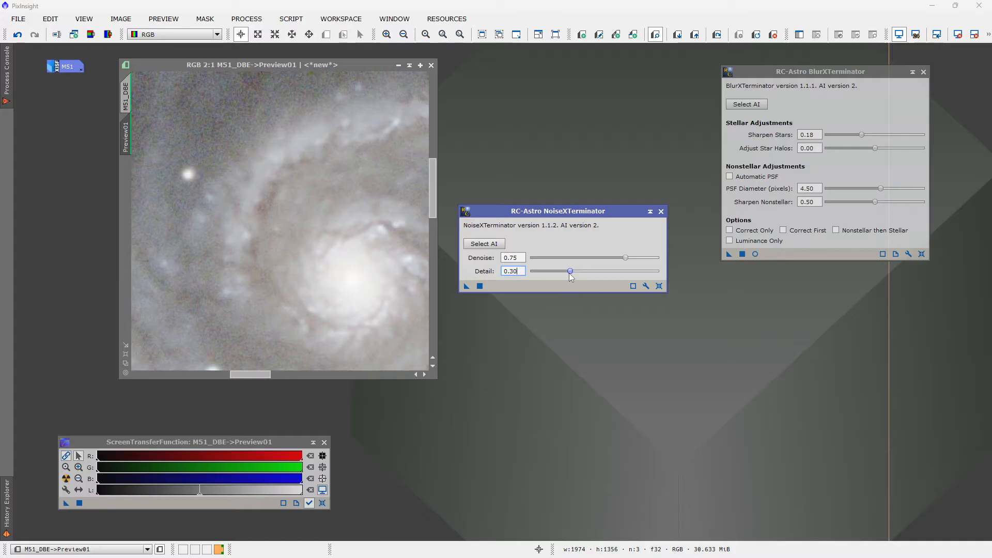
pyautogui.click(464, 285)
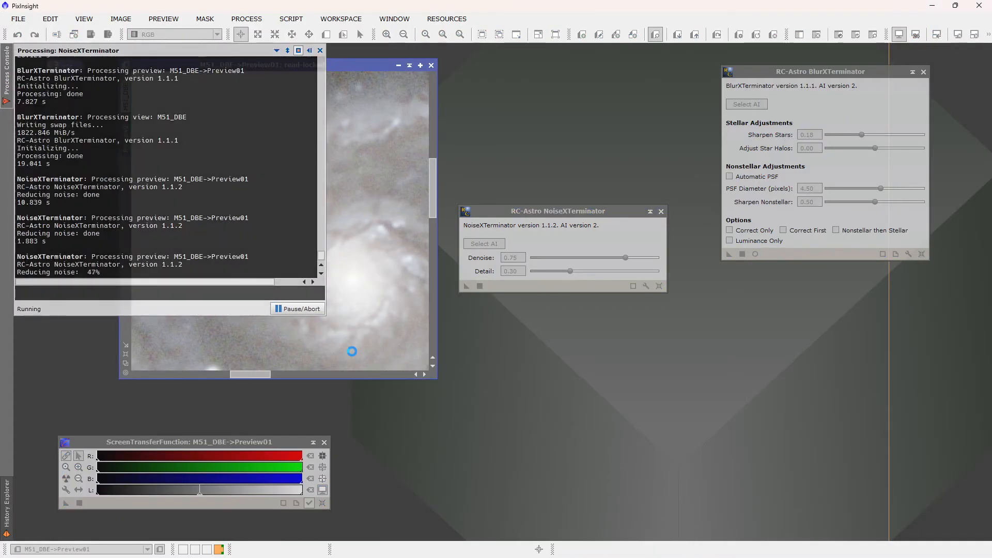
pyautogui.scroll(-2, 327, 270)
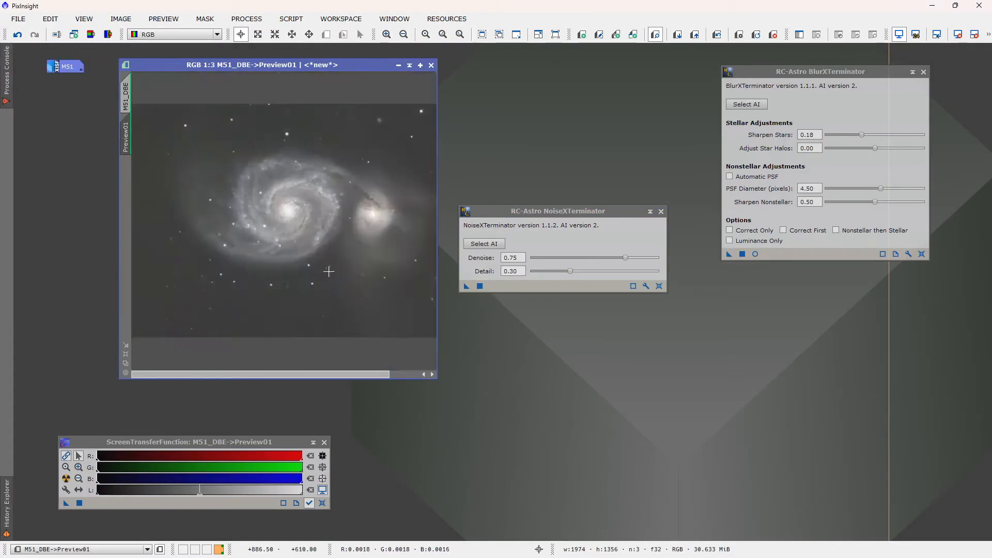
pyautogui.scroll(3, 259, 252)
pyautogui.hotkey('ctrl', 'shift', 'z')
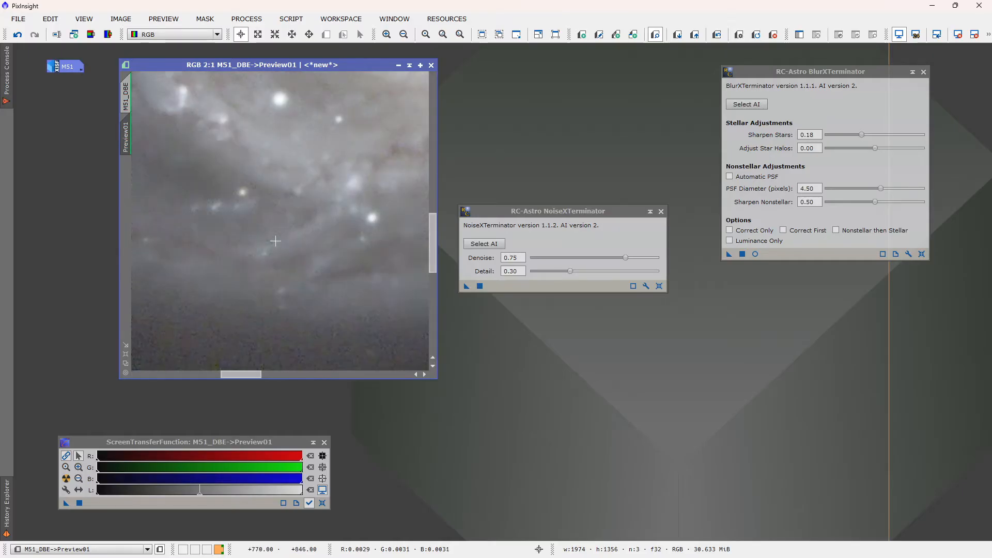
# Examine the preview denoised at 0.30 Detail, checking the background, the stars and the faint outer spiral arms
pyautogui.scroll(-3, 297, 230)
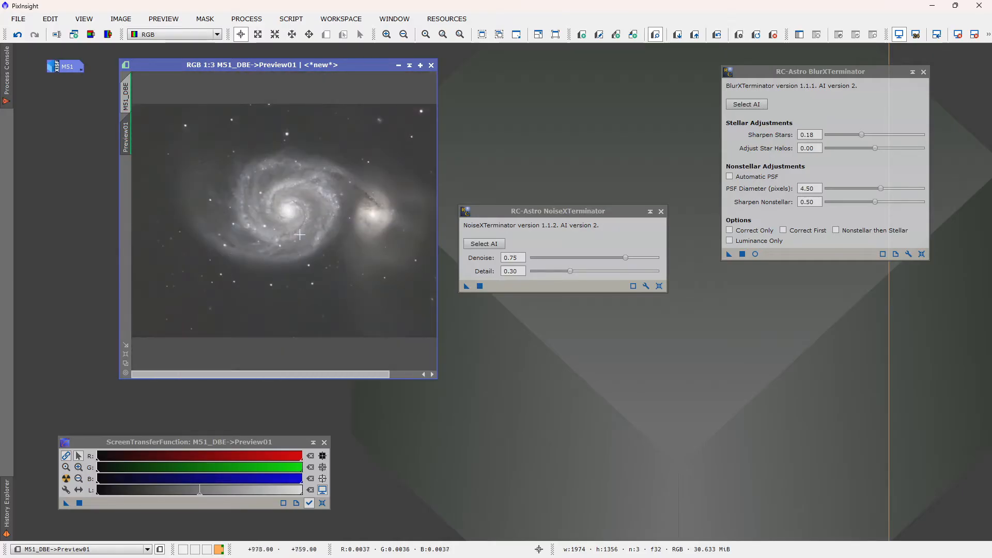
pyautogui.scroll(4, 300, 234)
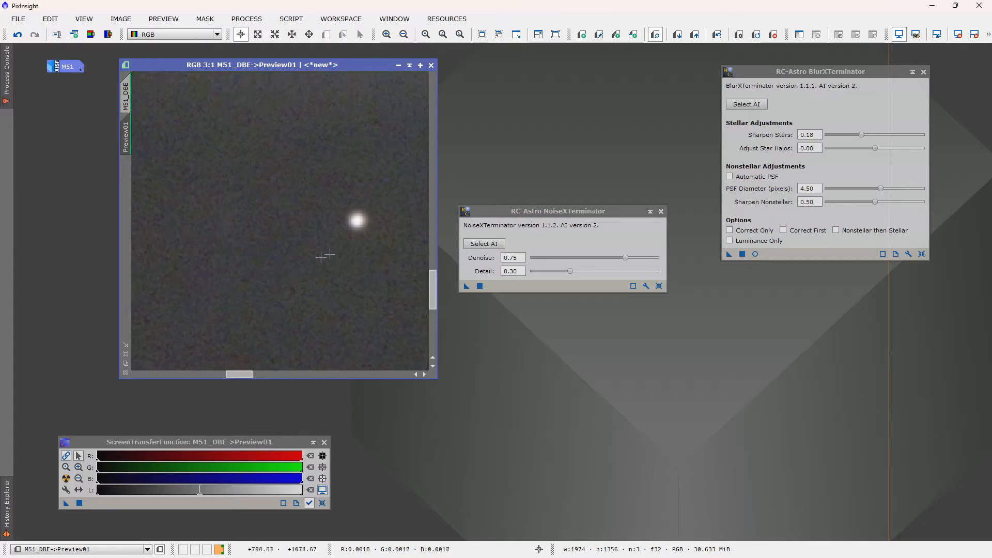
pyautogui.scroll(-3, 276, 271)
pyautogui.scroll(2, 227, 248)
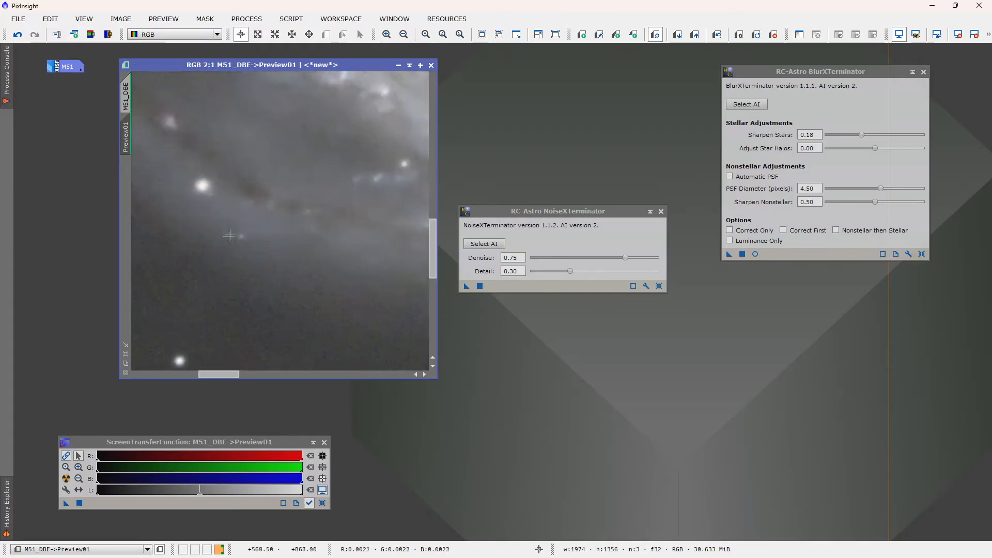
pyautogui.scroll(-3, 236, 196)
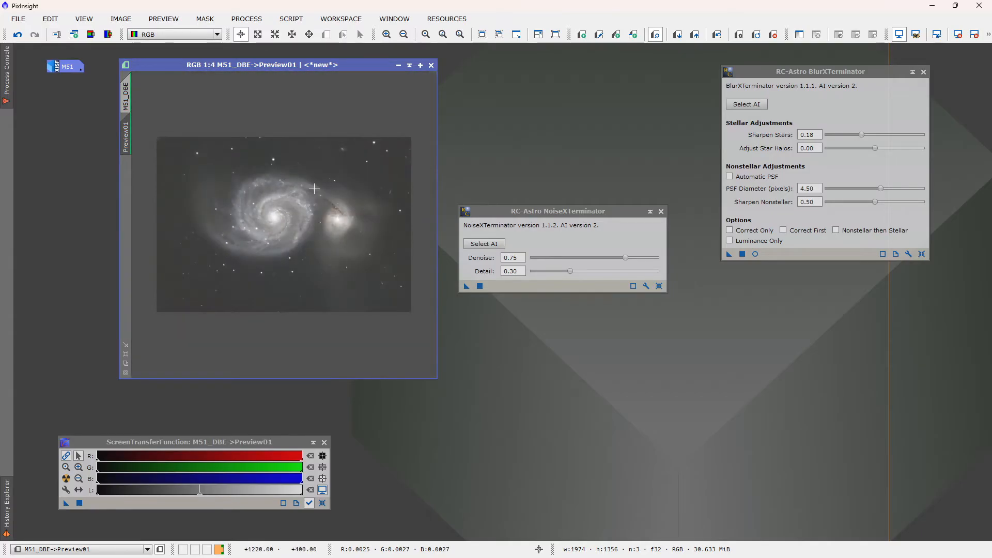
pyautogui.scroll(2, 315, 190)
pyautogui.scroll(-3, 314, 189)
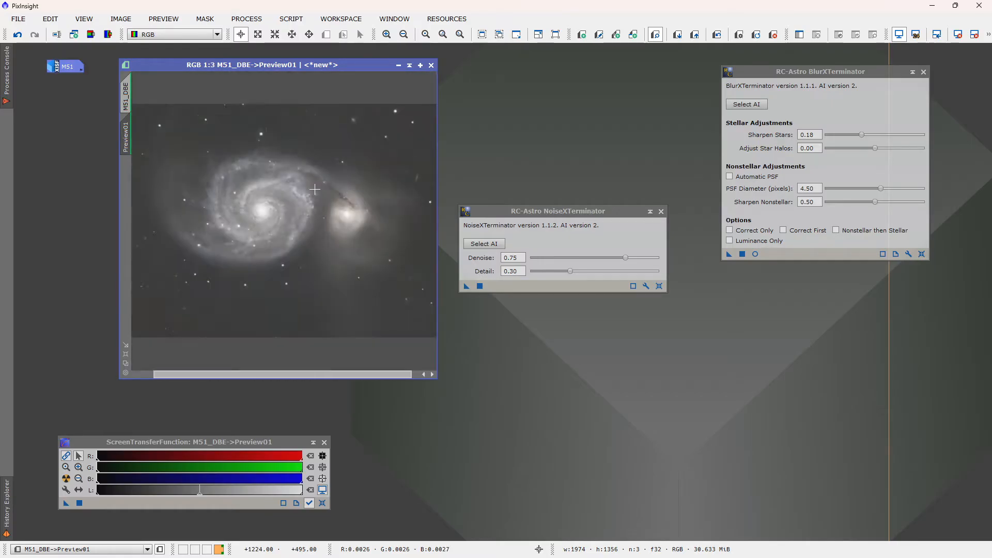
# Apply NoiseXTerminator with Denoise 0.75 and Detail 0.30 to the whole M51_DBE image and inspect the spiral arms and core
pyautogui.click(128, 95)
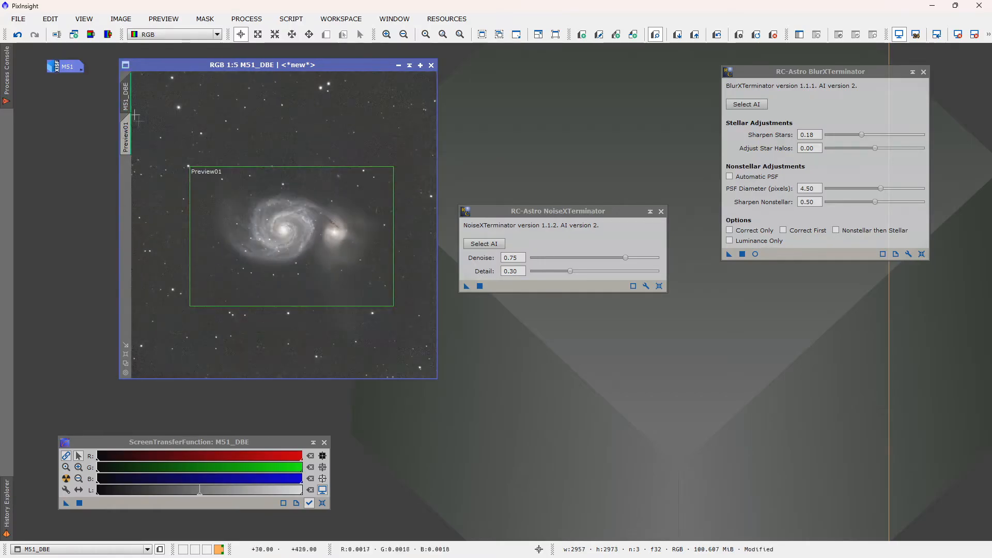
pyautogui.moveTo(530, 207); pyautogui.dragTo(547, 185)
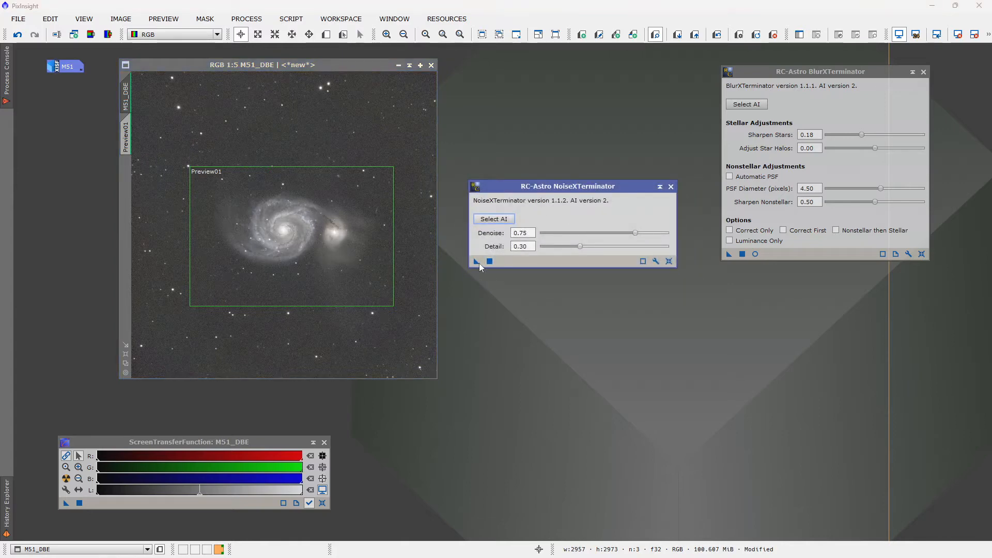
pyautogui.moveTo(536, 186); pyautogui.dragTo(530, 171)
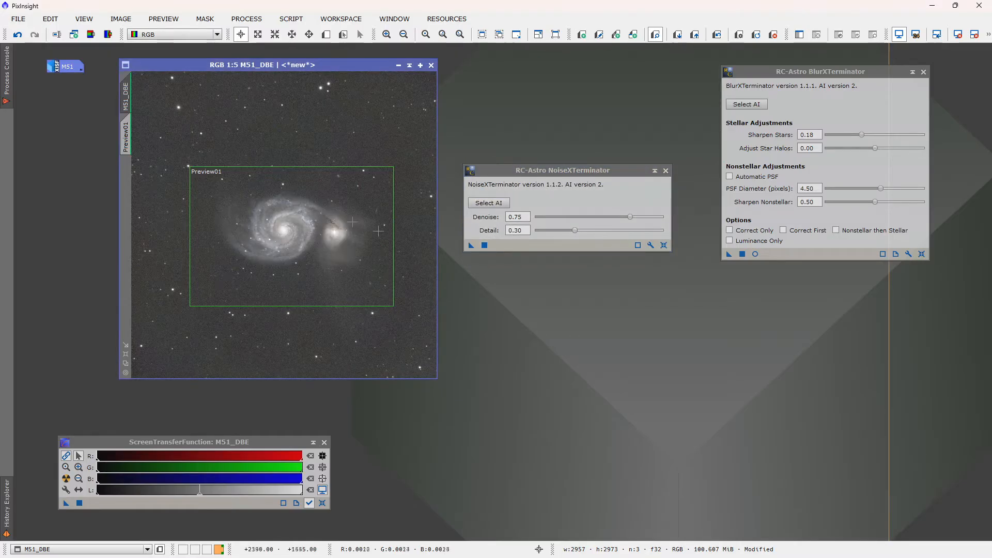
pyautogui.moveTo(471, 245); pyautogui.dragTo(297, 292)
pyautogui.scroll(4, 269, 273)
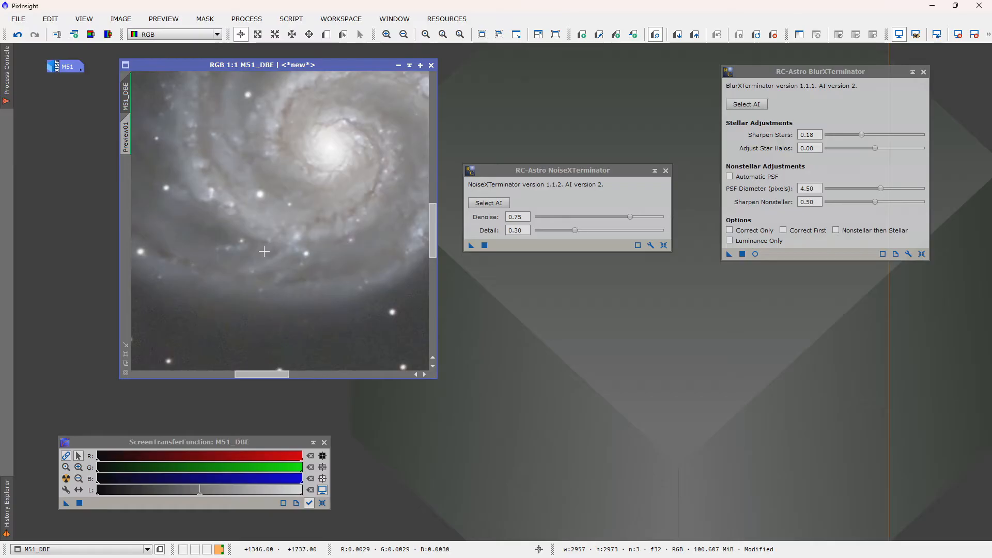
pyautogui.scroll(-4, 264, 251)
pyautogui.scroll(4, 301, 229)
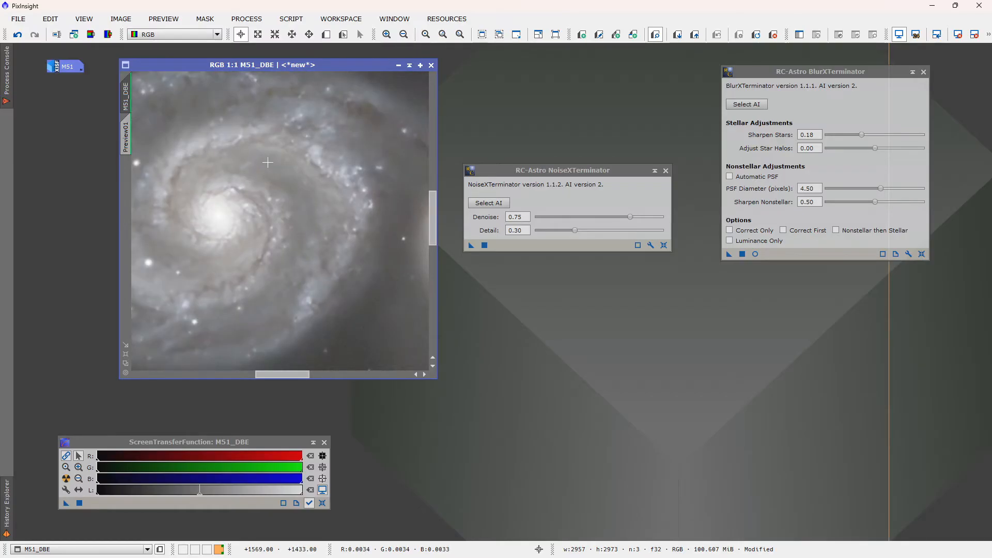
pyautogui.scroll(-2, 291, 201)
pyautogui.scroll(2, 269, 163)
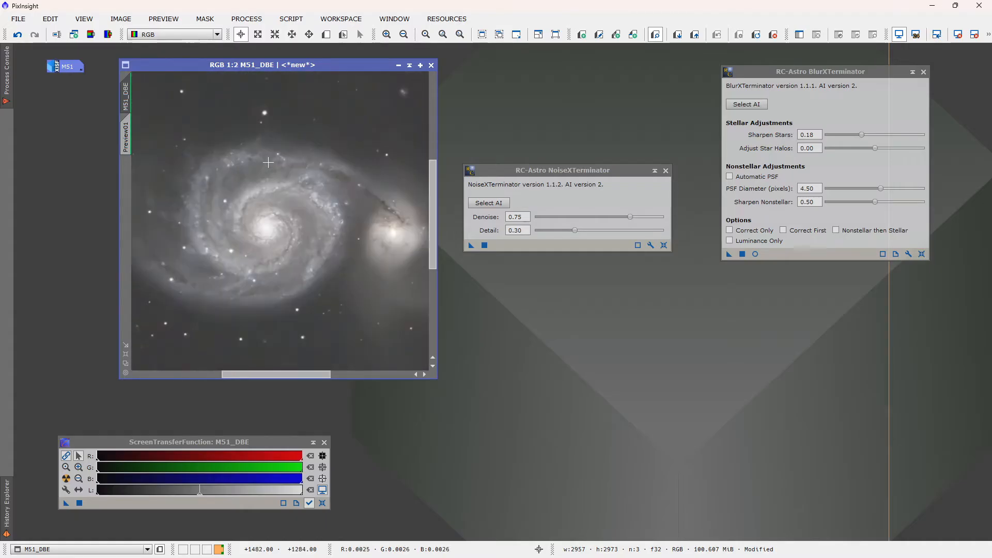
pyautogui.scroll(-5, 268, 163)
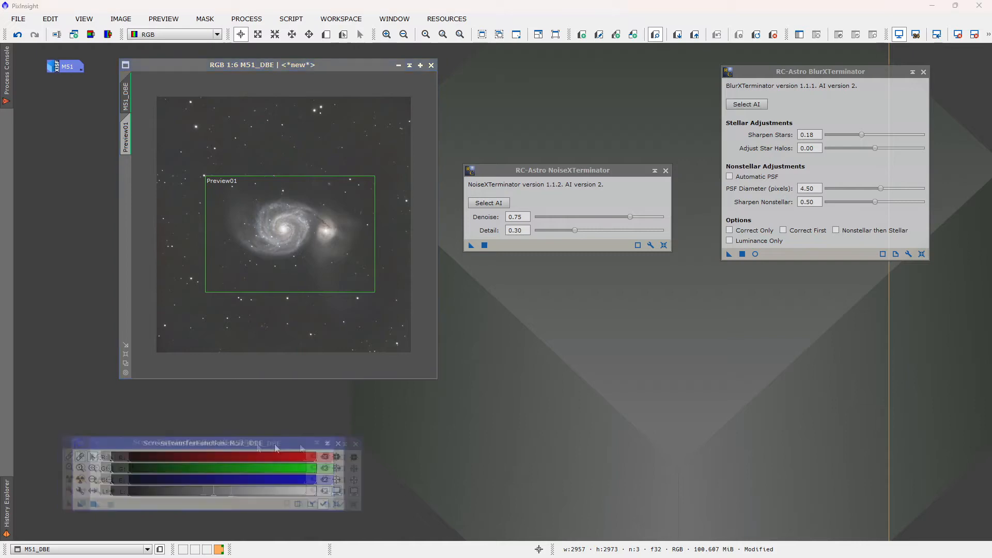
# Open the HistogramTransformation process and arrange it beside the image with ScreenTransferFunction below the image
pyautogui.moveTo(270, 442); pyautogui.dragTo(906, 412)
pyautogui.click(246, 18)
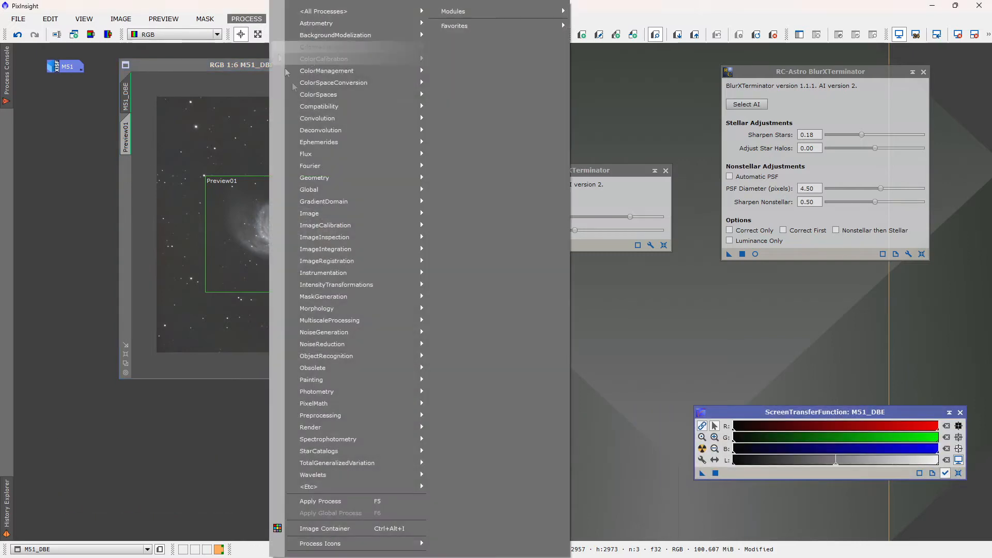
pyautogui.moveTo(380, 285)
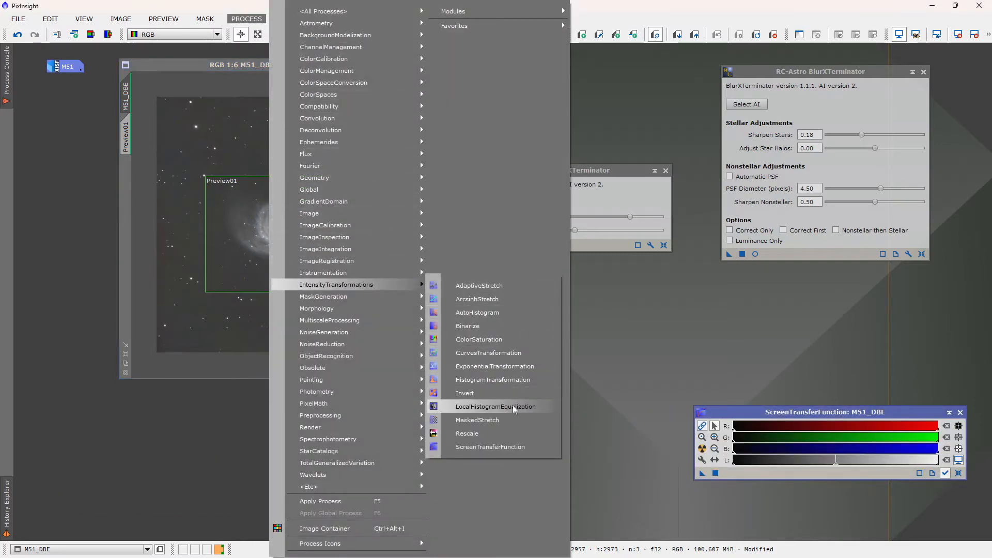
pyautogui.click(510, 382)
pyautogui.moveTo(610, 177); pyautogui.dragTo(552, 170)
pyautogui.moveTo(780, 408); pyautogui.dragTo(197, 412)
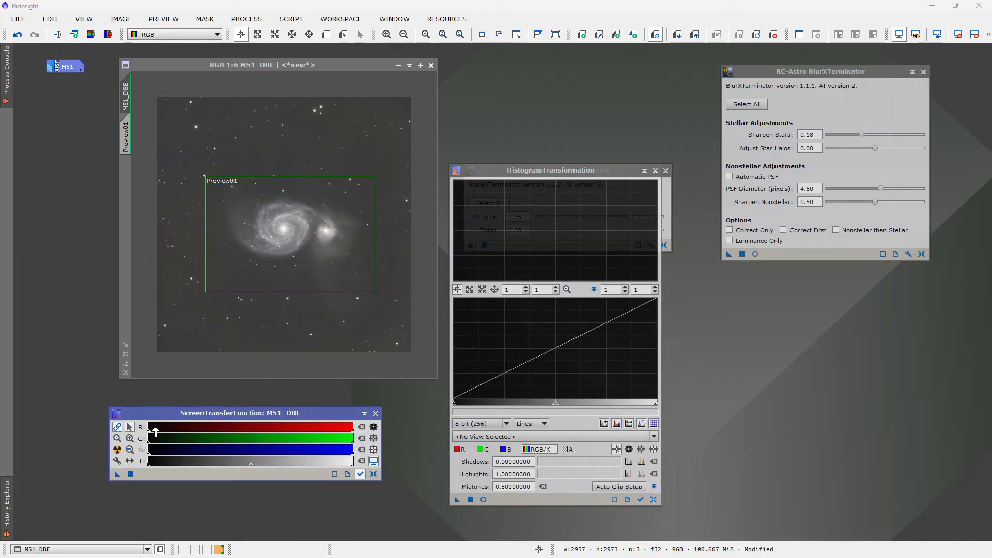
# Magnify the ScreenTransferFunction's linked RGB range and raise its midtones balance slightly to darken the displayed background
pyautogui.scroll(-6, 156, 431)
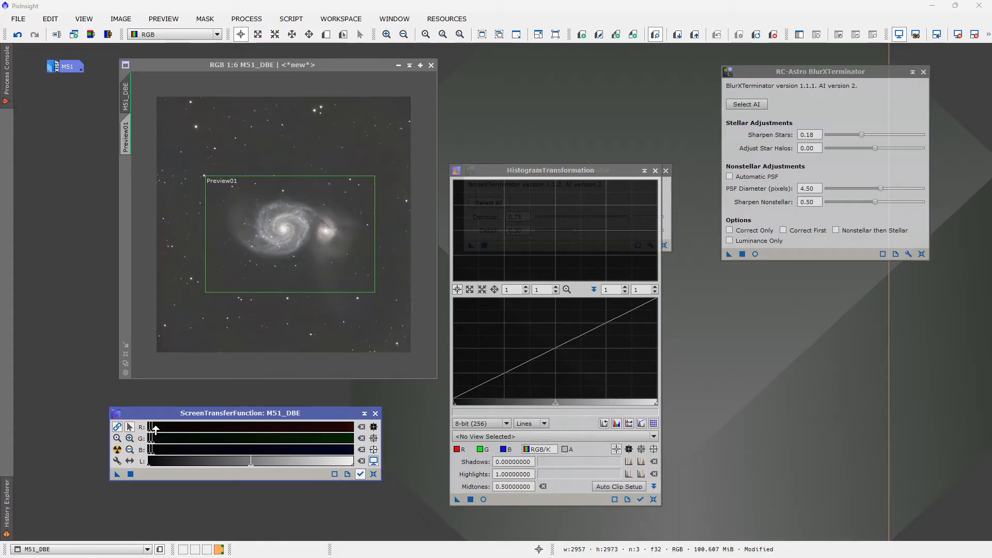
pyautogui.moveTo(211, 414); pyautogui.dragTo(195, 408)
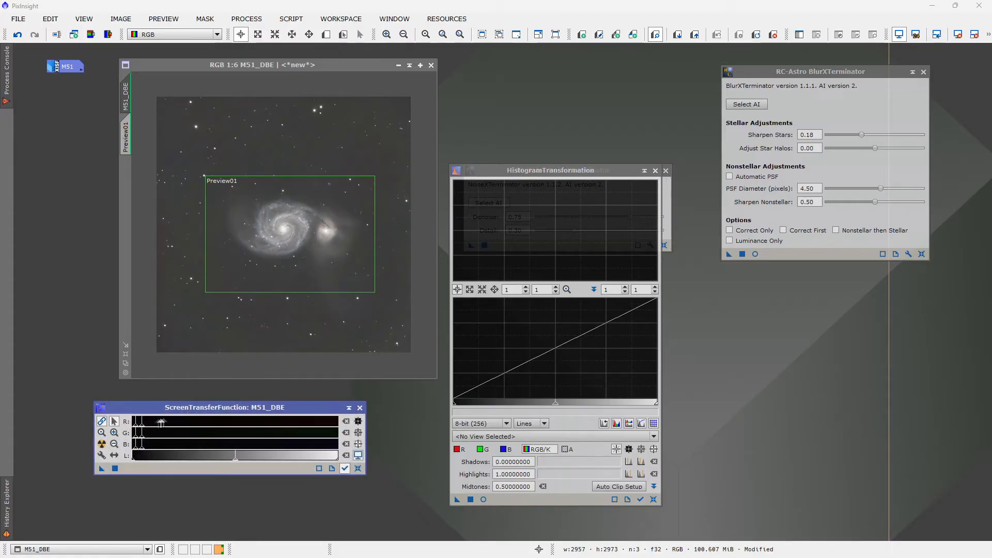
pyautogui.scroll(-3, 160, 423)
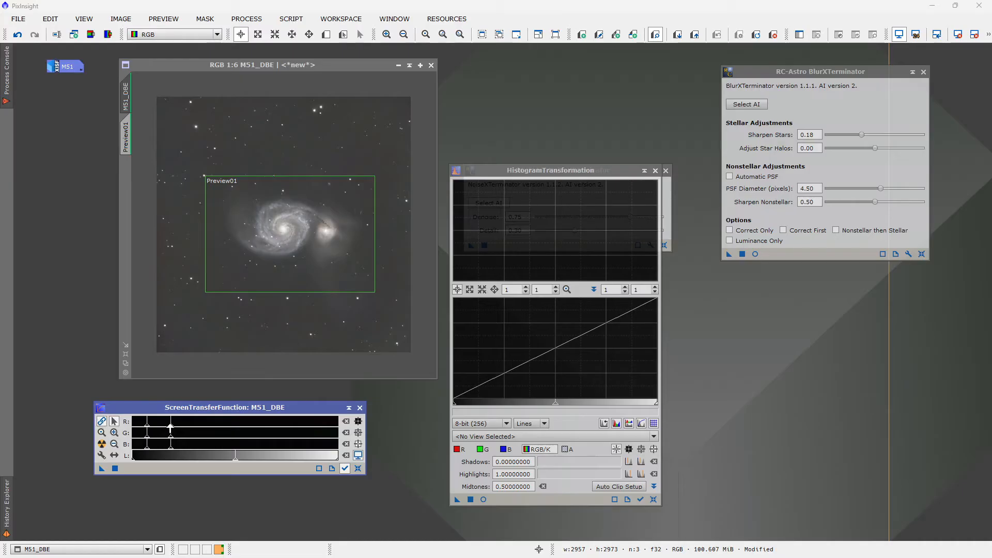
pyautogui.moveTo(170, 428)
pyautogui.mouseDown()
pyautogui.moveTo(179, 427)
pyautogui.moveTo(146, 427)
pyautogui.moveTo(180, 428)
pyautogui.mouseUp()
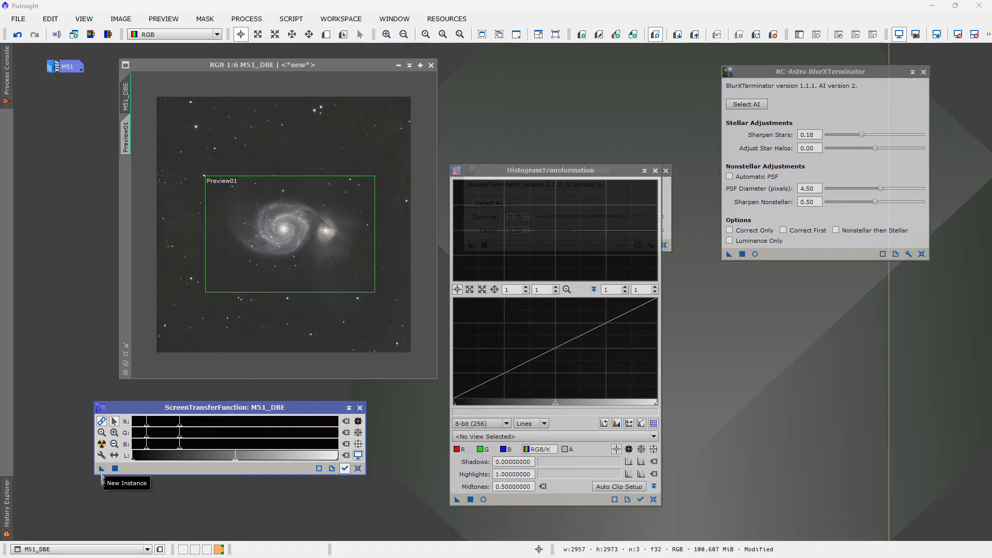
# Transfer the screen stretch to HistogramTransformation, apply it permanently to M51_DBE, and reset the screen stretch
pyautogui.moveTo(101, 469); pyautogui.dragTo(530, 504)
pyautogui.moveTo(530, 499); pyautogui.dragTo(530, 499)
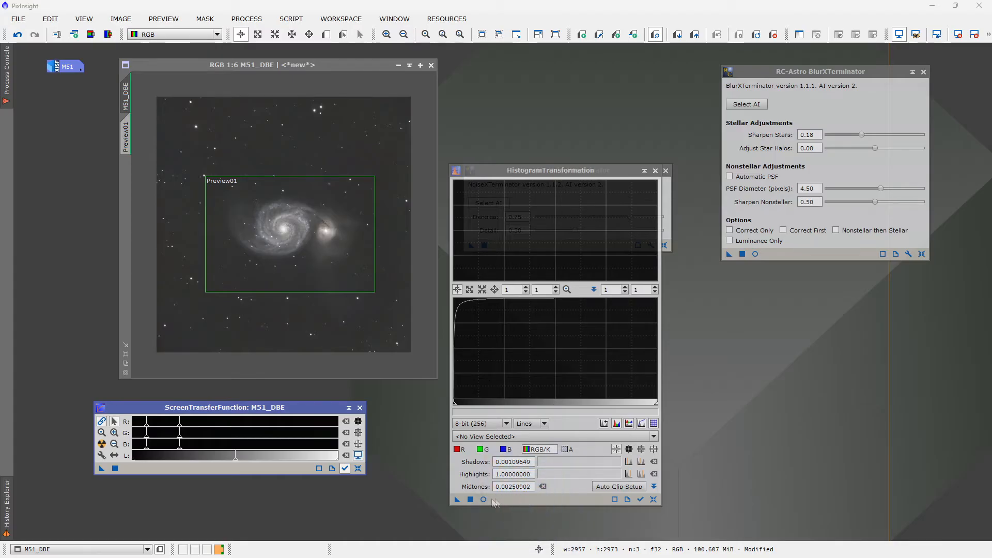
pyautogui.moveTo(455, 500); pyautogui.dragTo(315, 326)
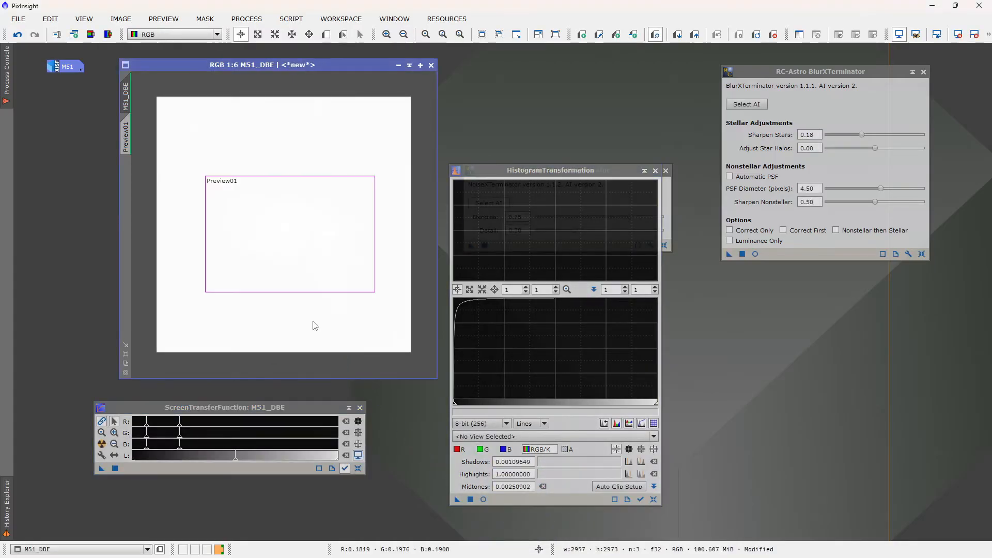
pyautogui.click(358, 469)
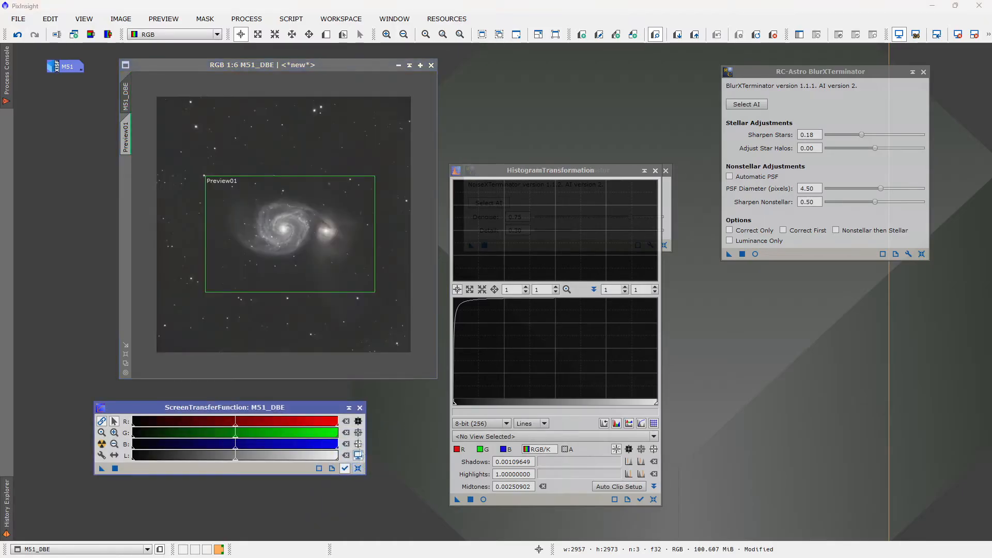
pyautogui.scroll(4, 263, 229)
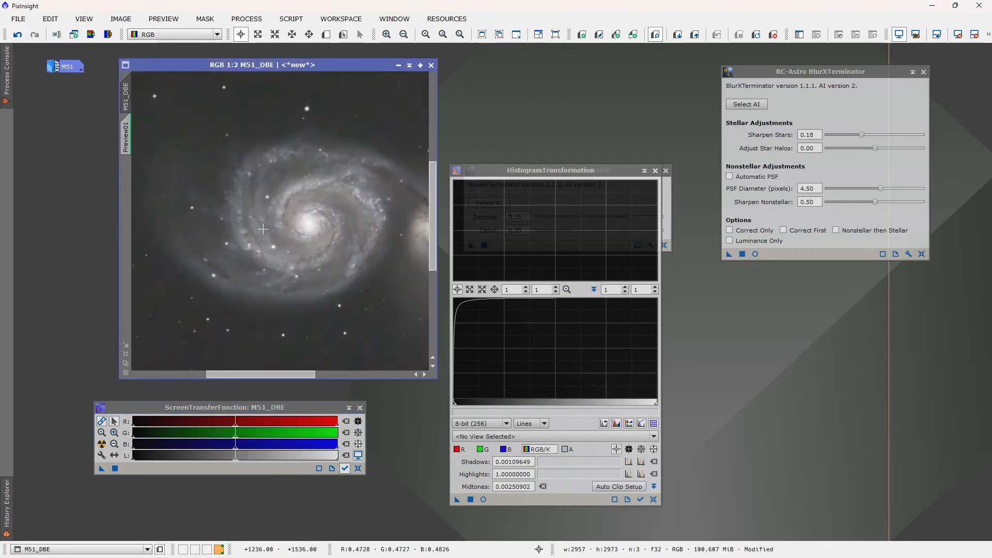
pyautogui.scroll(-3, 263, 229)
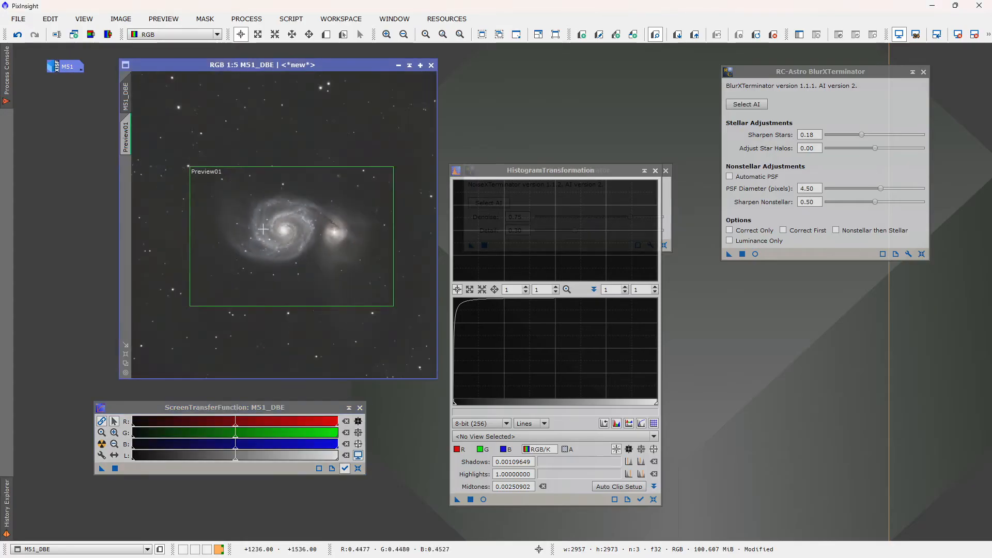
# Close HistogramTransformation and line up the NoiseXTerminator and BlurXTerminator windows away from the image
pyautogui.click(655, 170)
pyautogui.moveTo(592, 171); pyautogui.dragTo(874, 289)
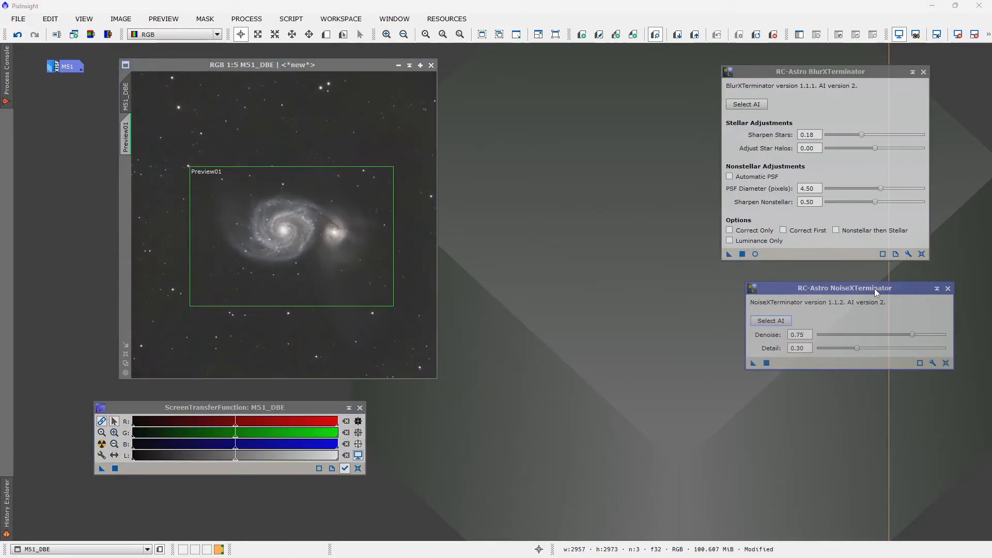
pyautogui.moveTo(861, 75); pyautogui.dragTo(885, 77)
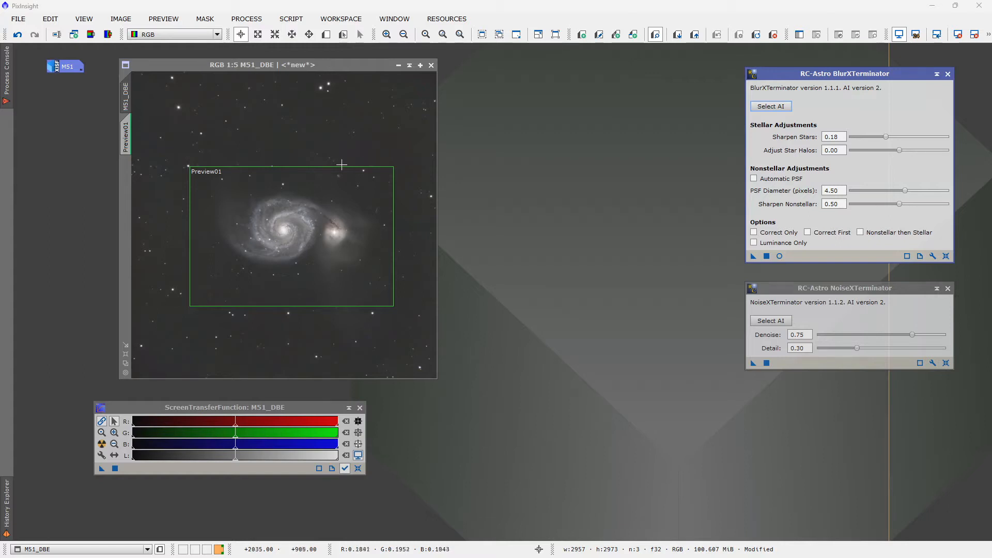
# Open the RangeSelection process, start its real-time preview on M51_DBE, and place its window clear of the preview
pyautogui.click(247, 18)
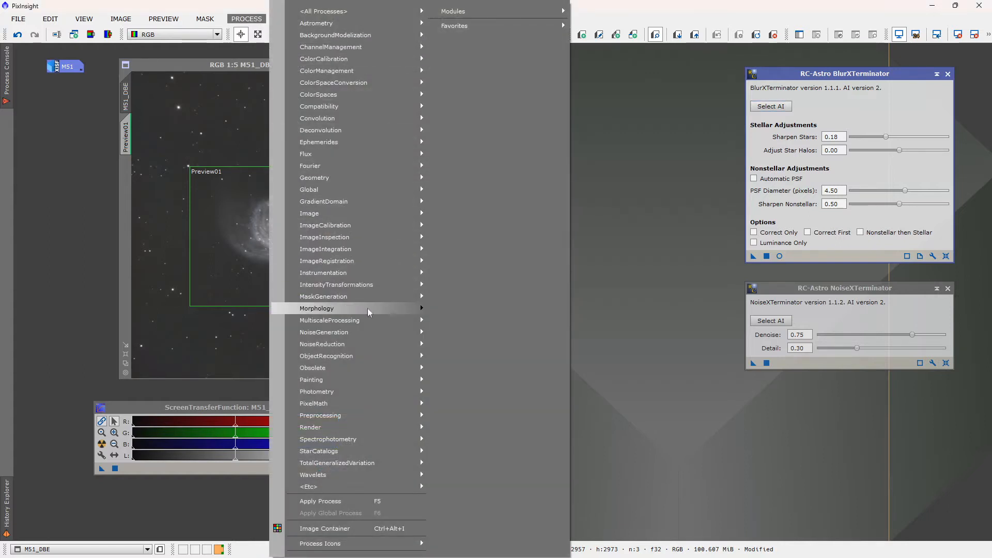
pyautogui.moveTo(366, 298)
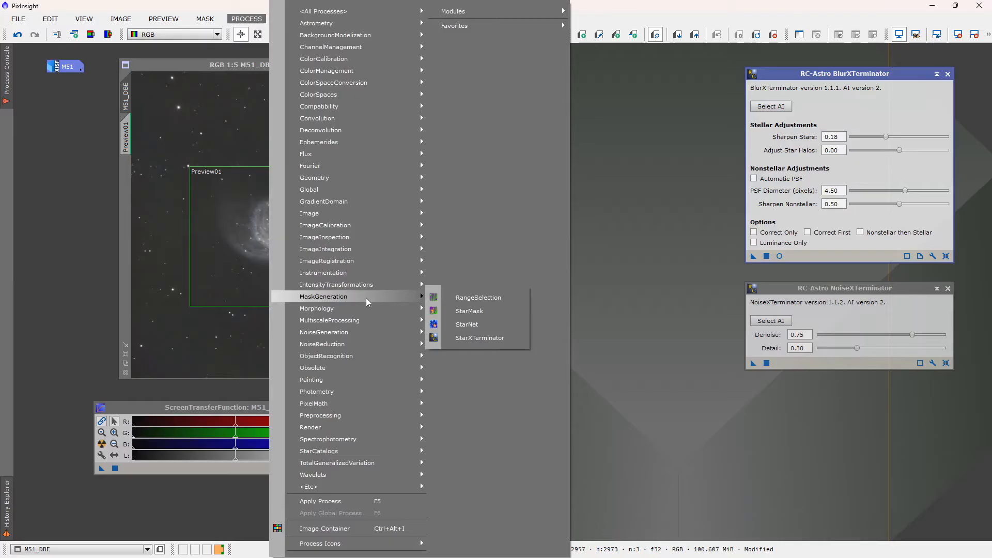
pyautogui.click(478, 297)
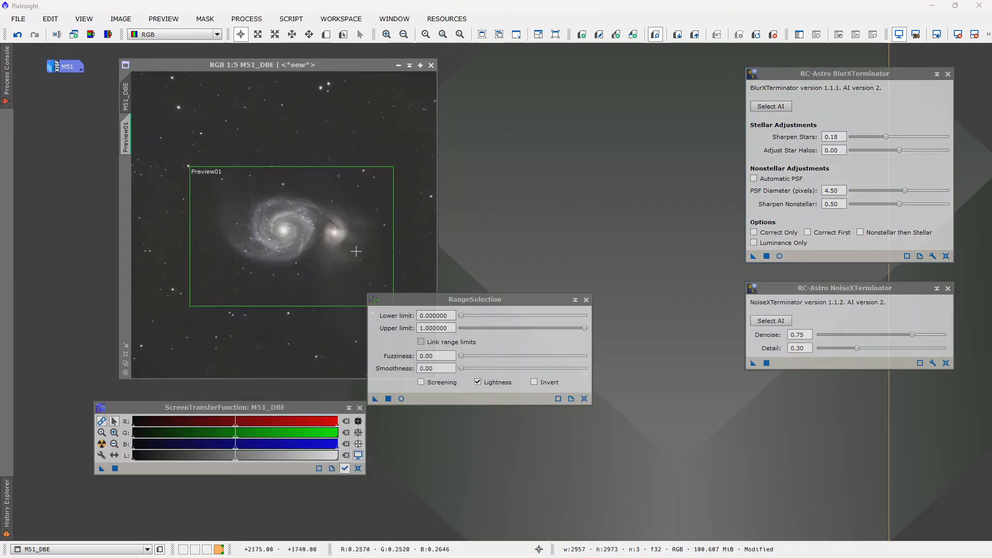
pyautogui.moveTo(486, 300); pyautogui.dragTo(600, 169)
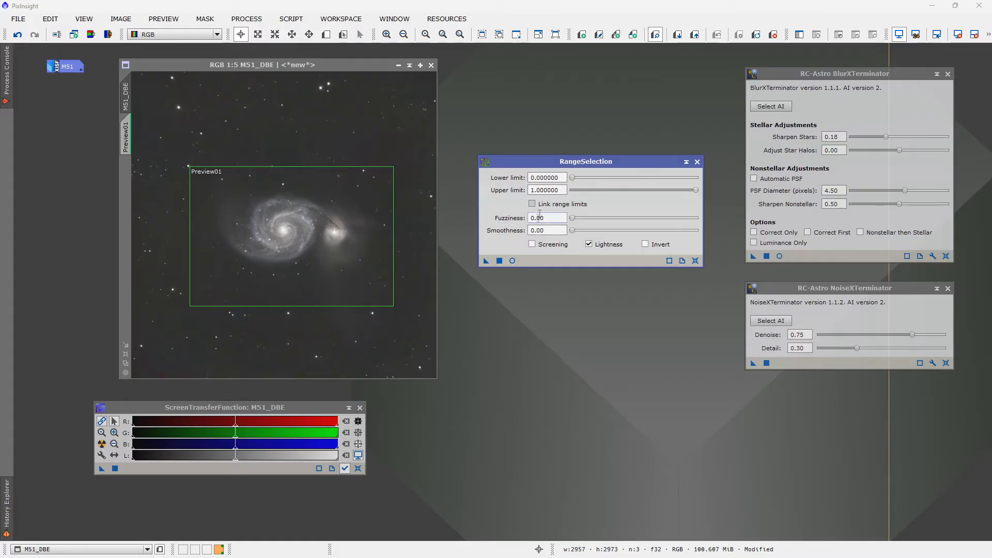
pyautogui.click(512, 261)
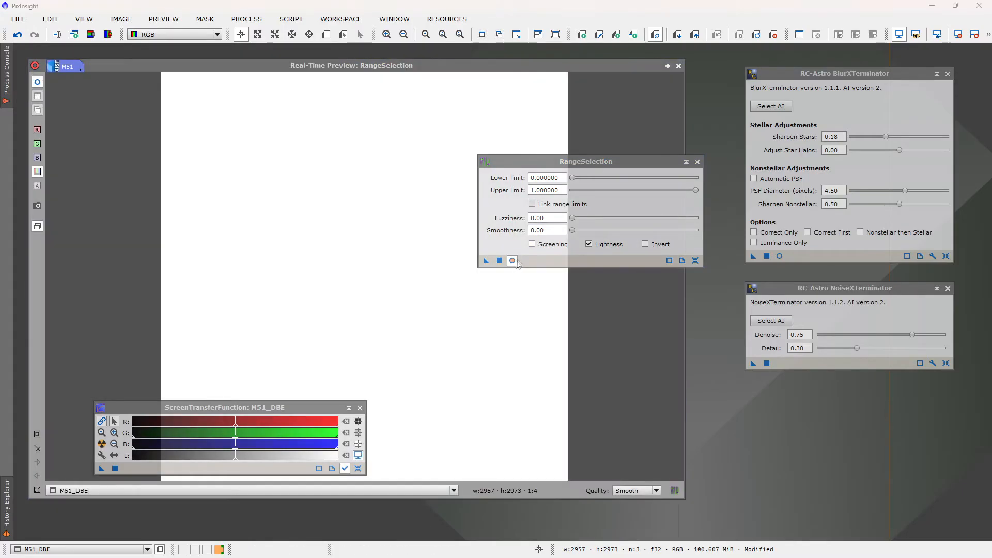
pyautogui.moveTo(586, 165); pyautogui.dragTo(794, 184)
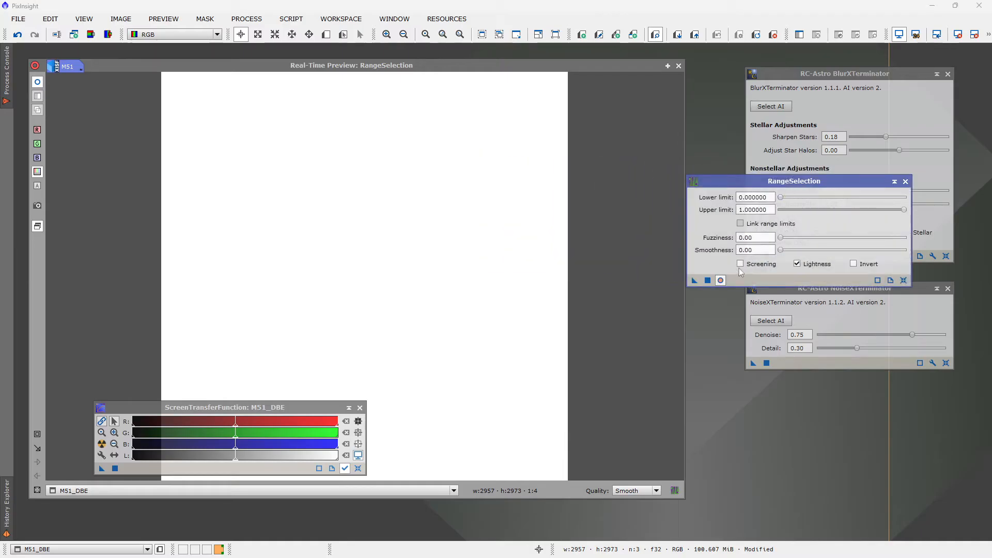
# Set RangeSelection's lower limit to 0.23 and smoothness to 58 to isolate the galaxy pair with soft edges
pyautogui.moveTo(780, 201); pyautogui.dragTo(811, 202)
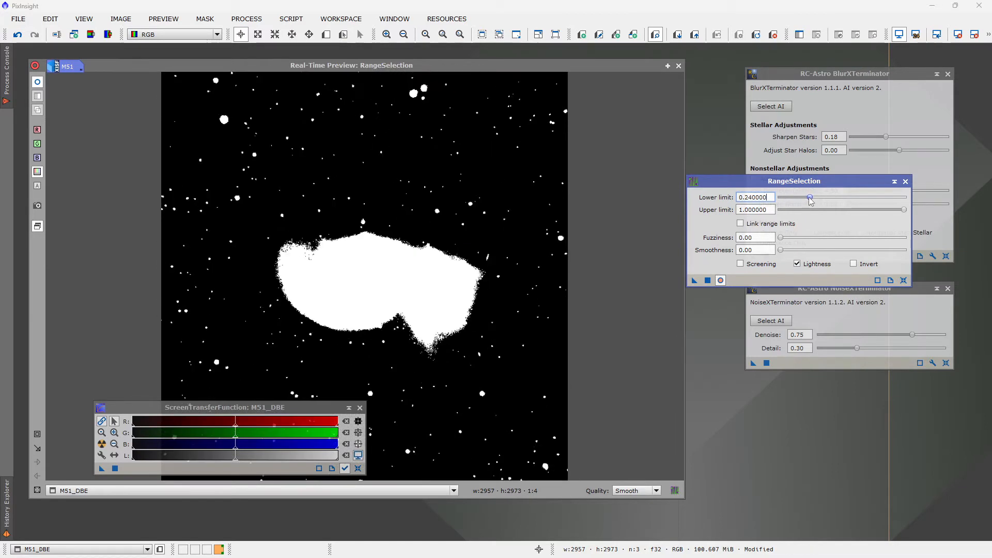
pyautogui.moveTo(811, 201); pyautogui.dragTo(809, 202)
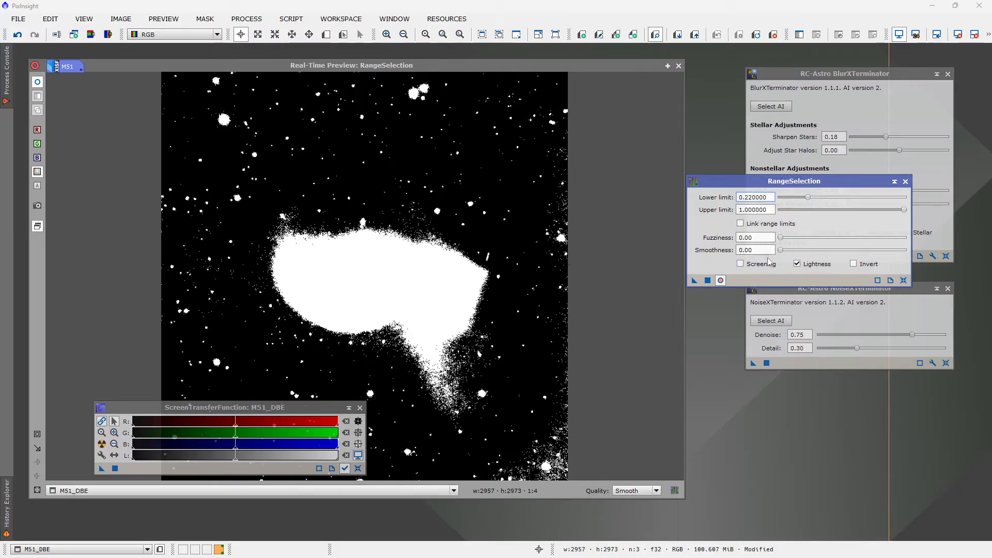
pyautogui.moveTo(781, 250); pyautogui.dragTo(852, 251)
pyautogui.click(523, 68)
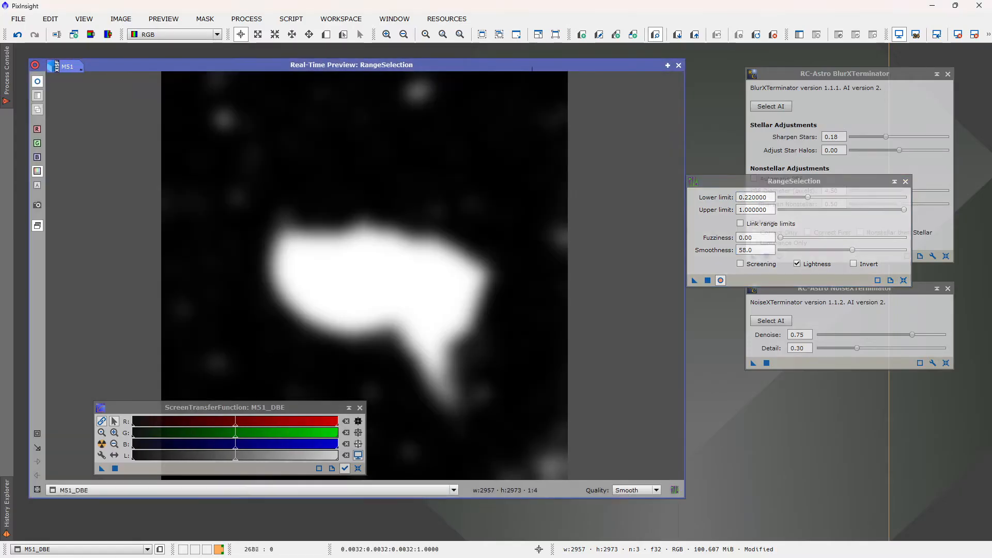
pyautogui.click(809, 200)
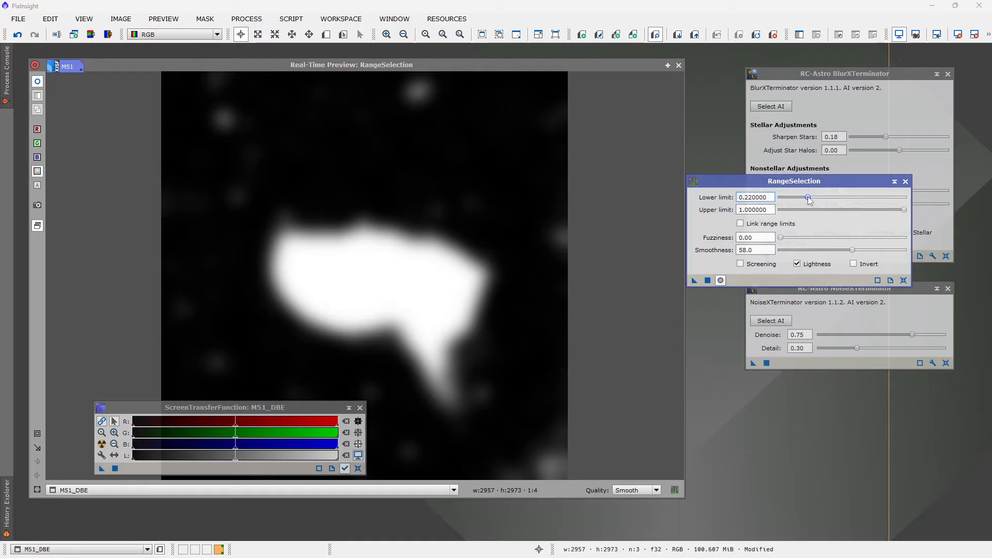
pyautogui.moveTo(809, 201); pyautogui.dragTo(811, 201)
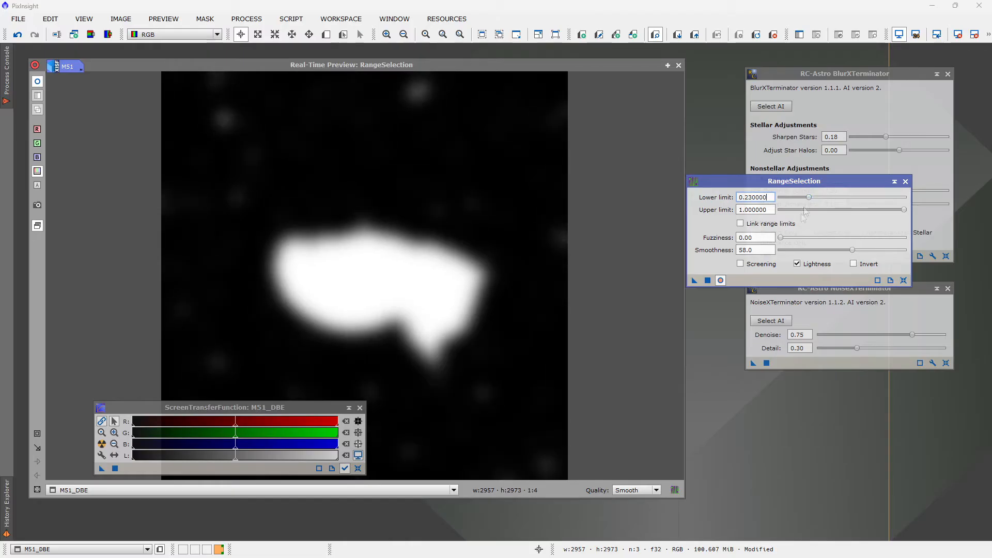
# Generate the range mask, close the real-time preview, and place the mask image beside M51_DBE
pyautogui.click(708, 281)
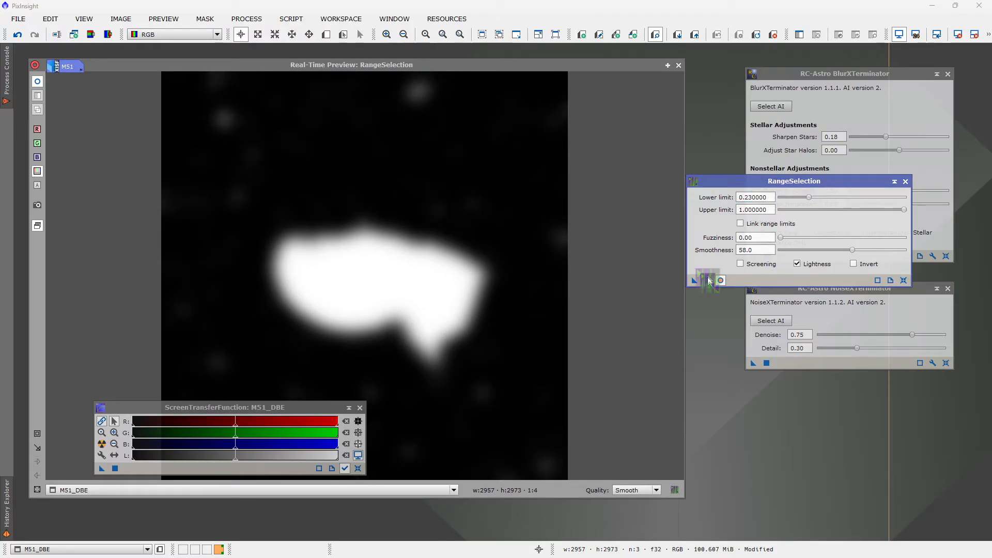
pyautogui.click(679, 66)
pyautogui.moveTo(224, 136); pyautogui.dragTo(478, 106)
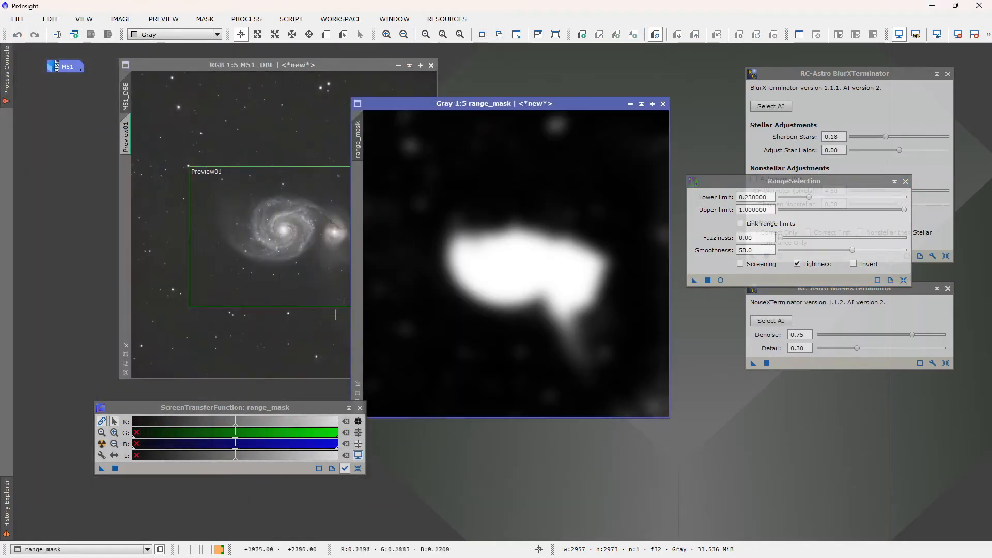
# Rearrange the windows and apply range_mask as a mask on the M51_DBE image, protecting the background
pyautogui.moveTo(251, 412); pyautogui.dragTo(239, 457)
pyautogui.moveTo(449, 104); pyautogui.dragTo(419, 86)
pyautogui.moveTo(328, 133); pyautogui.dragTo(126, 212)
pyautogui.click(250, 63)
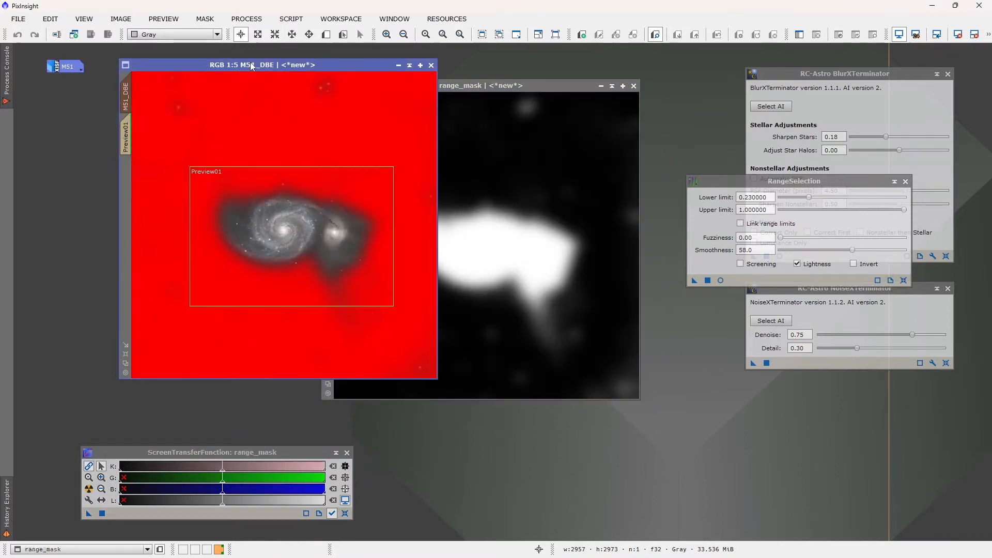
# Place range_mask beside M51_DBE, show Preview01, and reset its screen stretch so the galaxies display normally
pyautogui.moveTo(527, 86); pyautogui.dragTo(665, 67)
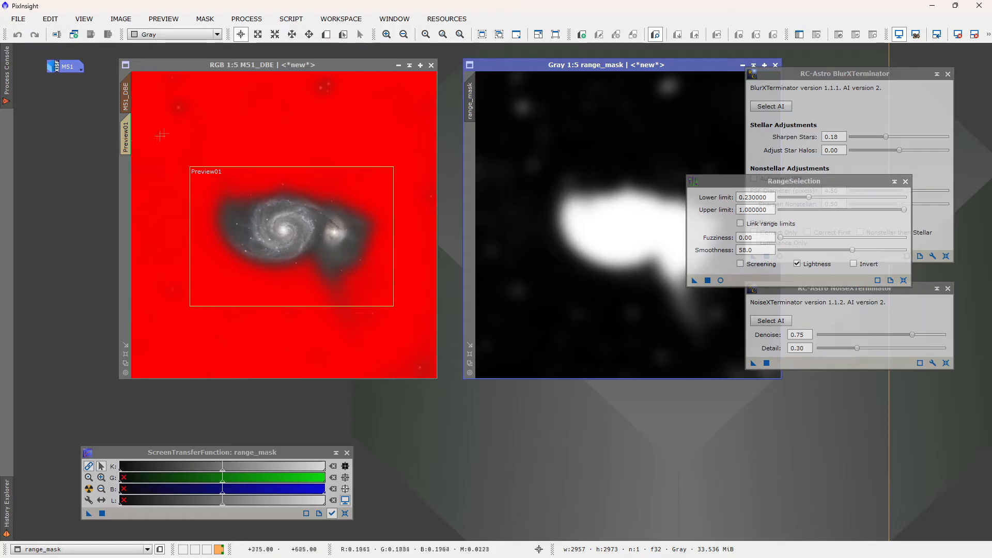
pyautogui.click(127, 140)
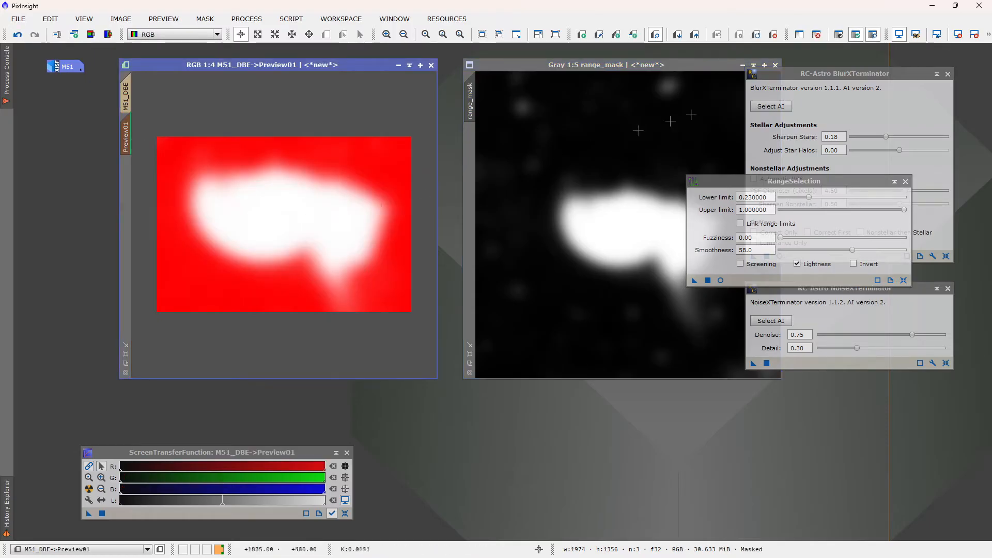
pyautogui.moveTo(187, 454); pyautogui.dragTo(230, 419)
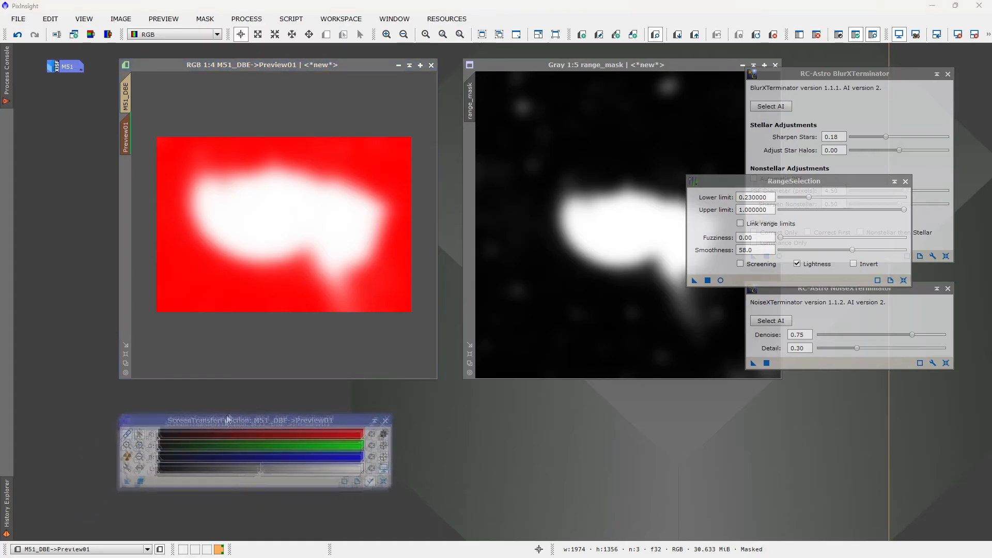
pyautogui.click(385, 480)
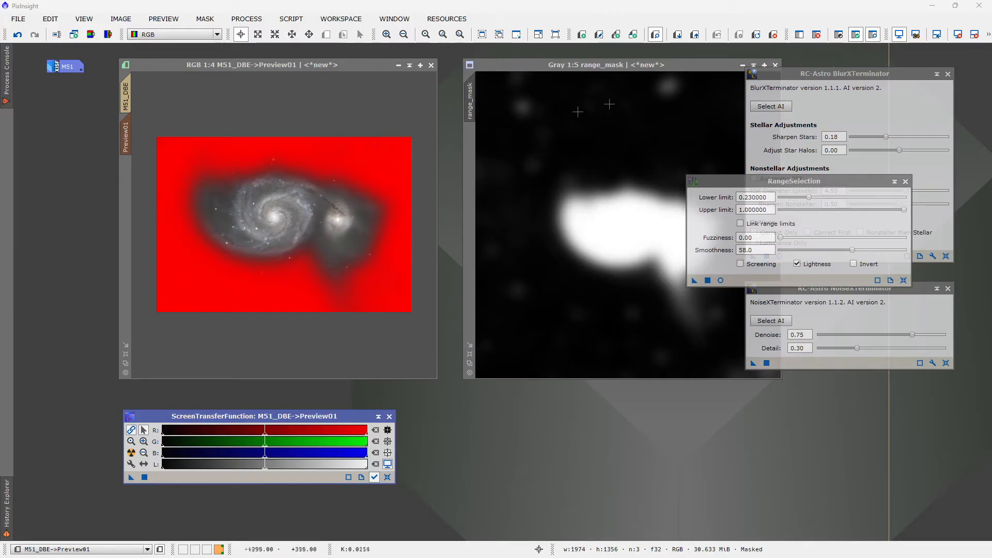
# Toggle the red mask overlay on M51_DBE and leave it hidden with the mask still enabled
pyautogui.click(874, 35)
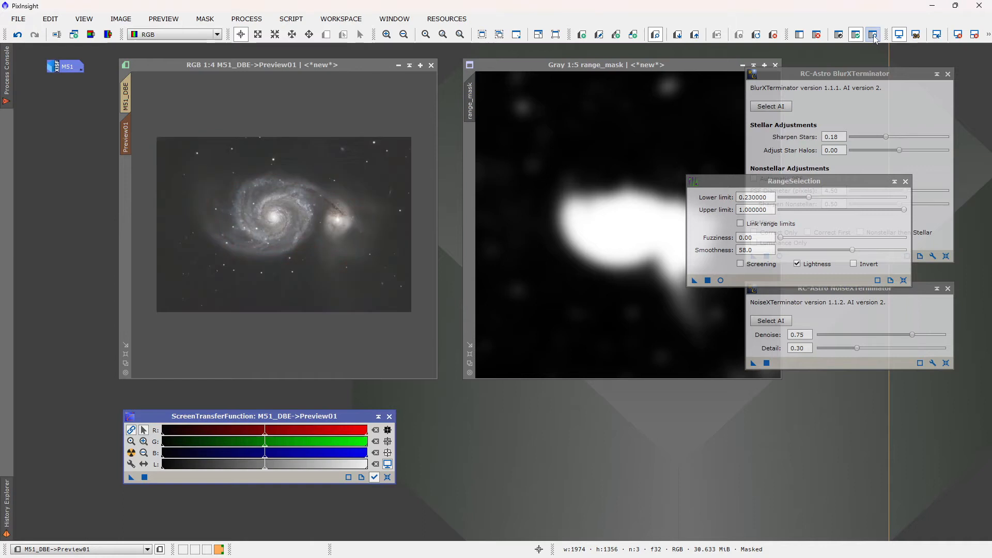
pyautogui.click(874, 36)
pyautogui.click(873, 35)
pyautogui.click(873, 35)
pyautogui.click(873, 35)
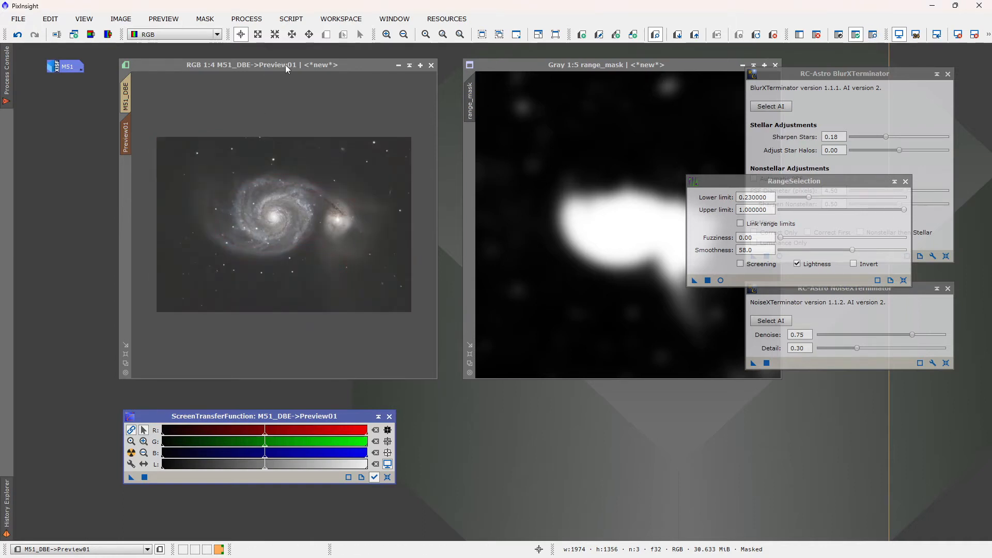
pyautogui.moveTo(285, 64); pyautogui.dragTo(276, 64)
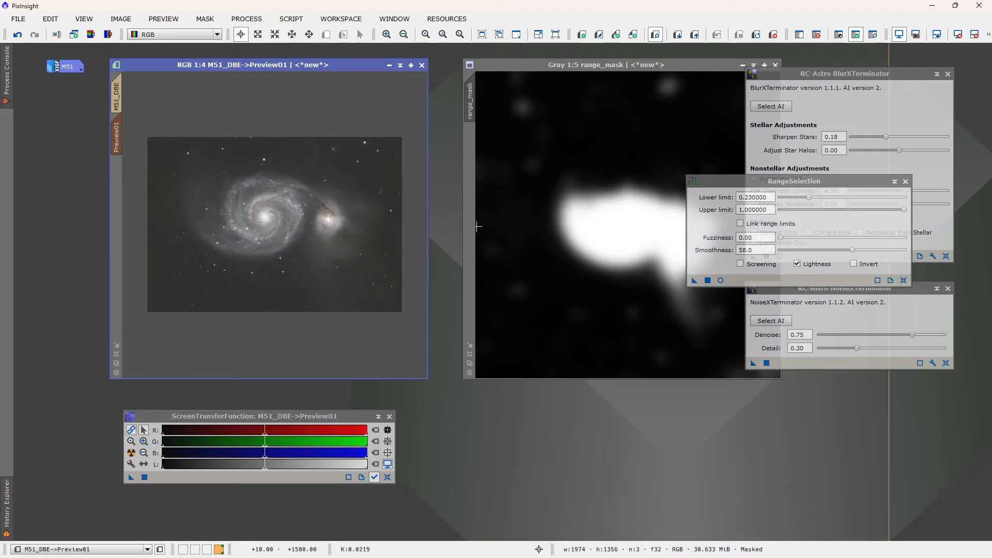
# Open CurvesTransformation, start its real-time preview on Preview01, and arrange the process windows clear of the galaxies
pyautogui.click(246, 18)
pyautogui.moveTo(380, 284)
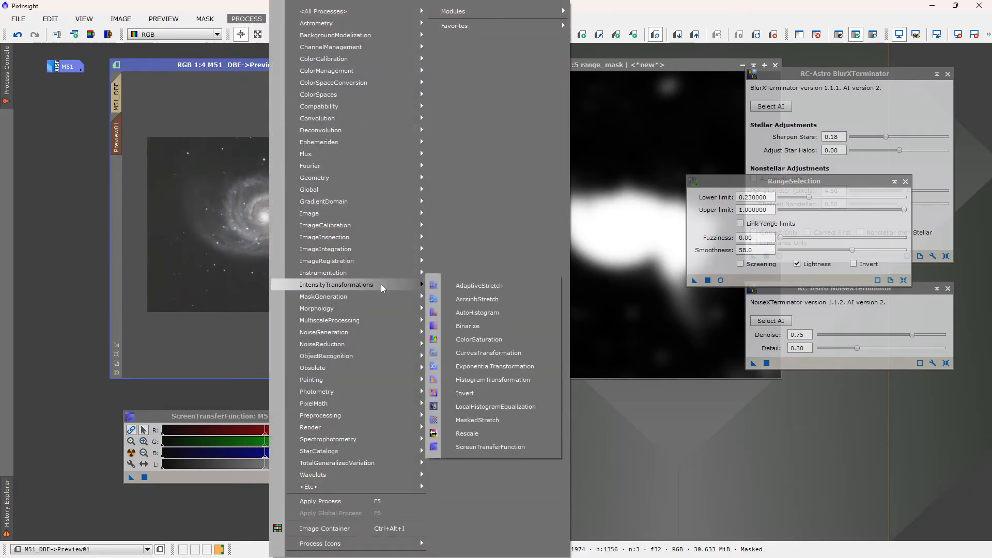
pyautogui.click(481, 345)
pyautogui.moveTo(676, 413); pyautogui.dragTo(530, 441)
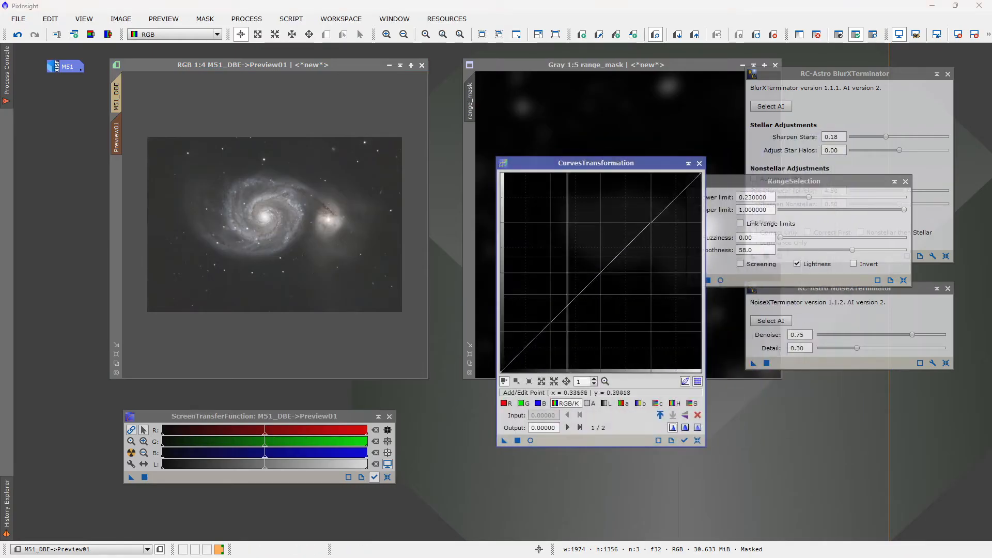
pyautogui.click(530, 440)
pyautogui.moveTo(557, 163); pyautogui.dragTo(771, 153)
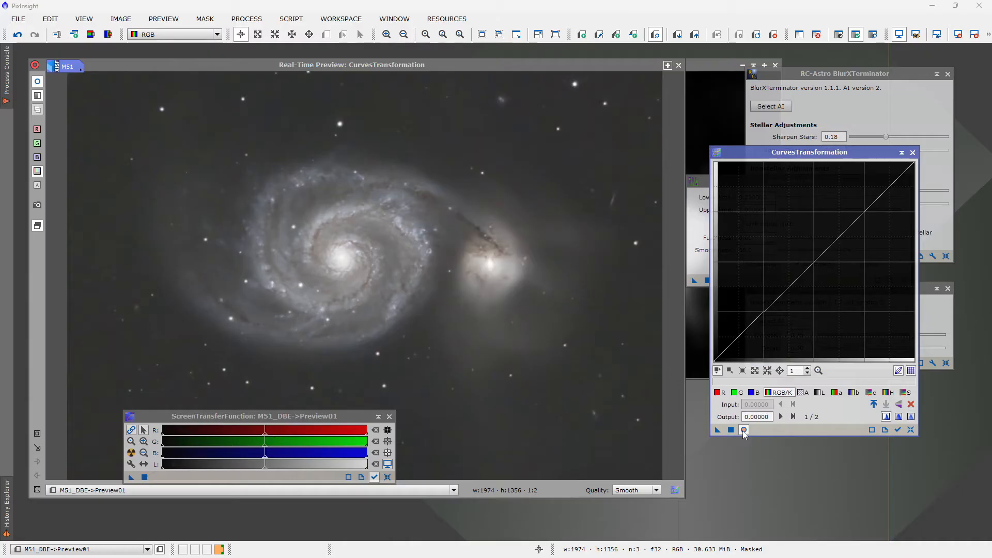
pyautogui.moveTo(363, 418); pyautogui.dragTo(353, 486)
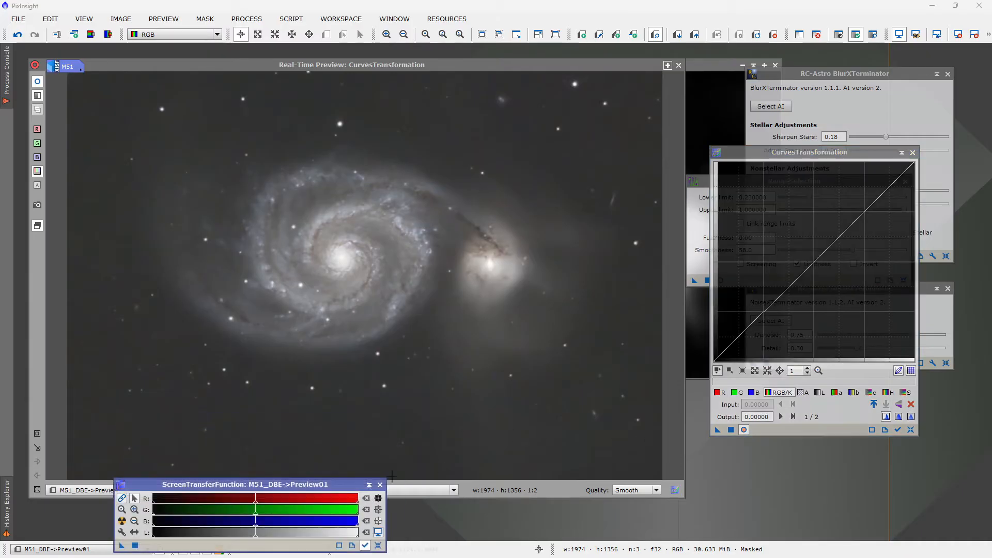
# Raise the saturation curve with a single point at input 0.45758 and output 0.80620
pyautogui.click(906, 392)
pyautogui.click(853, 221)
pyautogui.moveTo(852, 222); pyautogui.dragTo(805, 200)
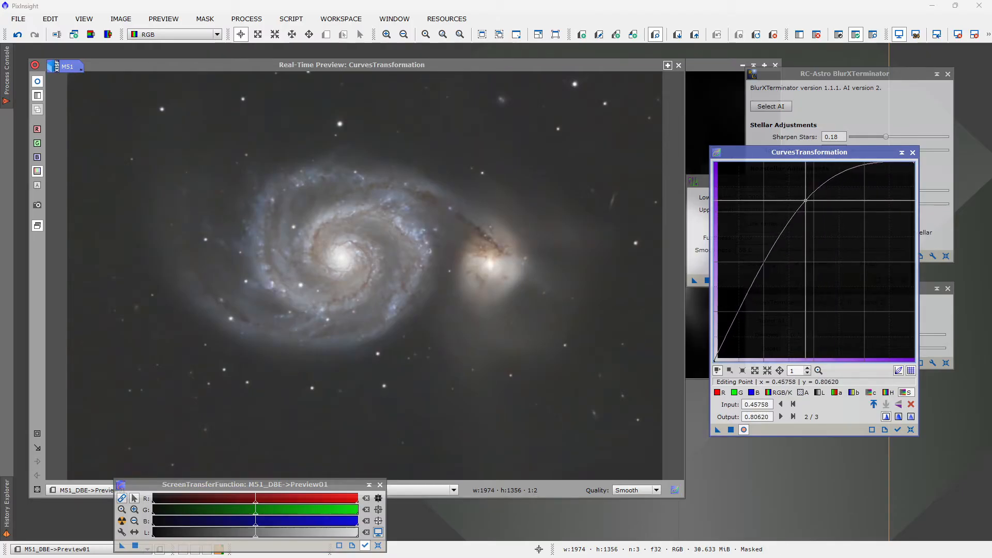
# Try a slight S-curve on the blue channel with points at about 0.20/0.19 and 0.63/0.68, and reset that channel
pyautogui.click(758, 393)
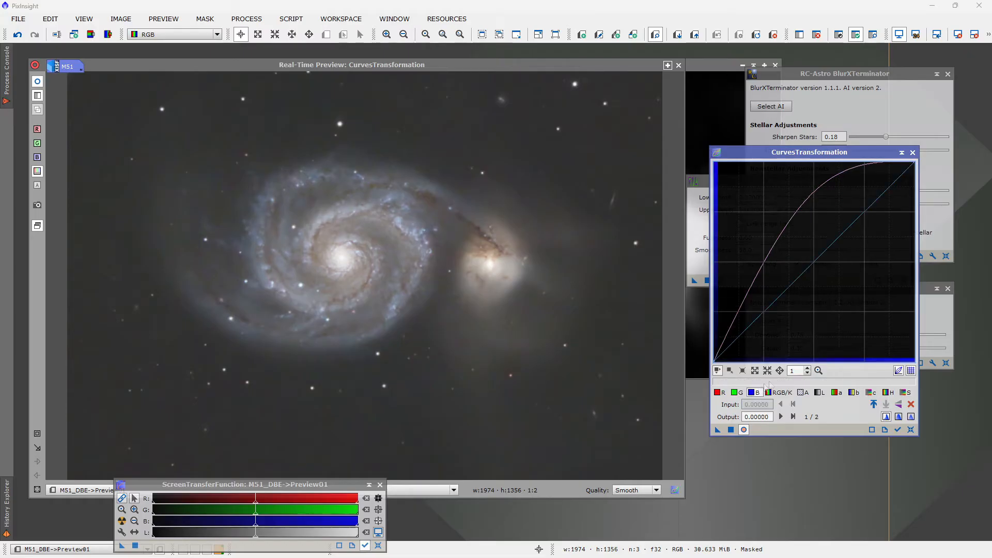
pyautogui.click(845, 228)
pyautogui.moveTo(844, 228); pyautogui.dragTo(843, 228)
pyautogui.click(755, 323)
pyautogui.moveTo(755, 324); pyautogui.dragTo(754, 323)
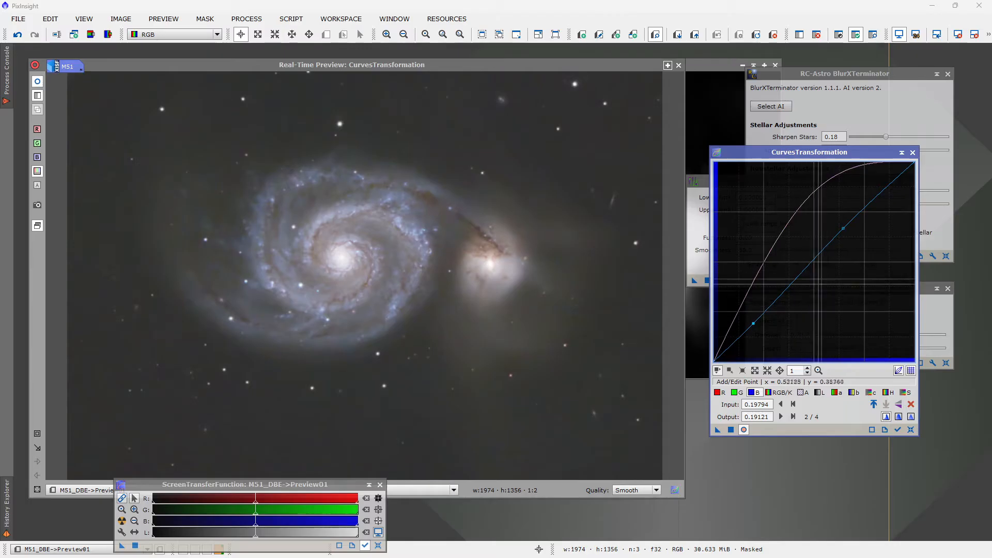
pyautogui.click(843, 229)
pyautogui.moveTo(843, 228); pyautogui.dragTo(840, 226)
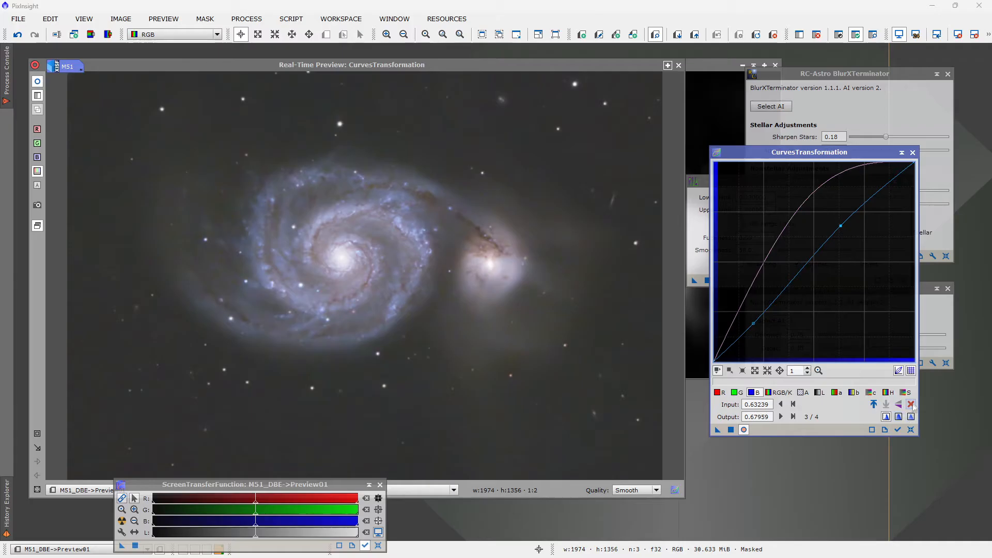
pyautogui.click(912, 404)
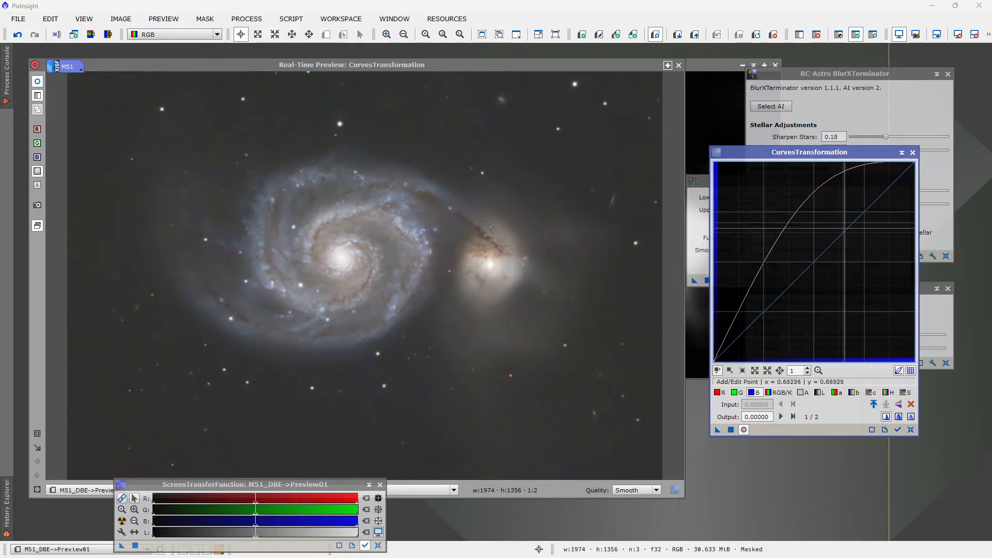
# Compare the saturation boost with the original image, and set the saturation curve point to input 0.52185 and output 0.72093
pyautogui.click(908, 393)
pyautogui.moveTo(805, 200)
pyautogui.mouseDown()
pyautogui.moveTo(794, 195)
pyautogui.moveTo(810, 198)
pyautogui.mouseUp()
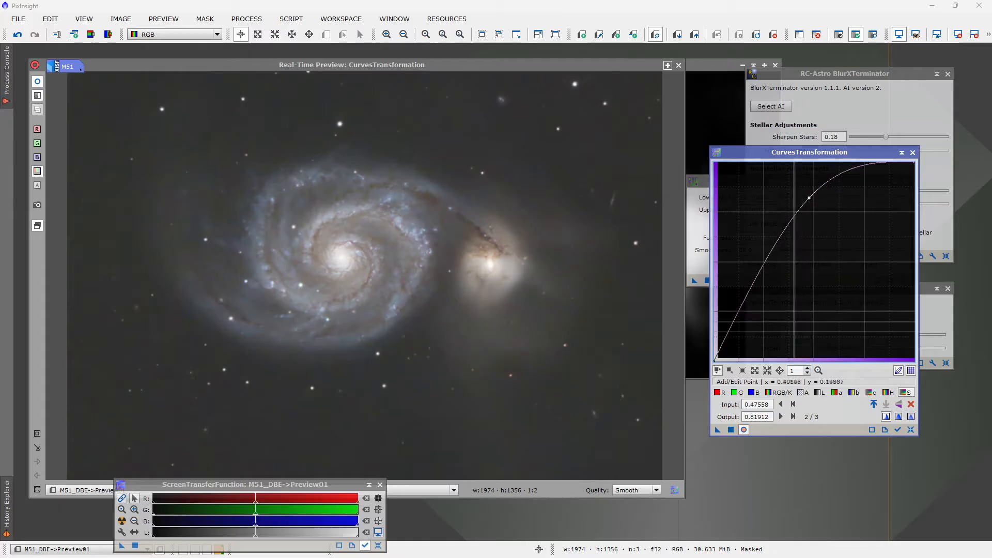
pyautogui.click(678, 65)
pyautogui.click(116, 95)
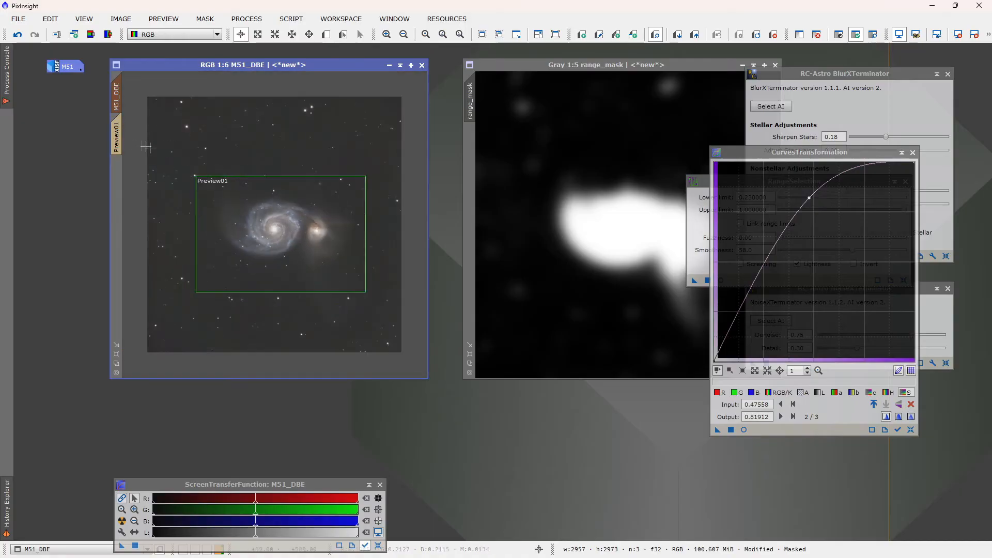
pyautogui.click(120, 134)
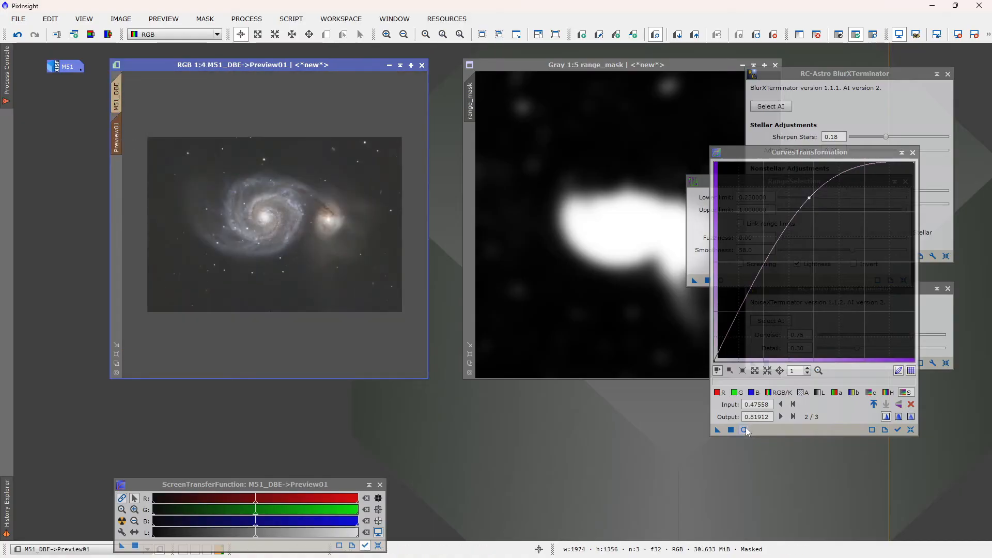
pyautogui.click(744, 430)
pyautogui.moveTo(809, 198); pyautogui.dragTo(819, 217)
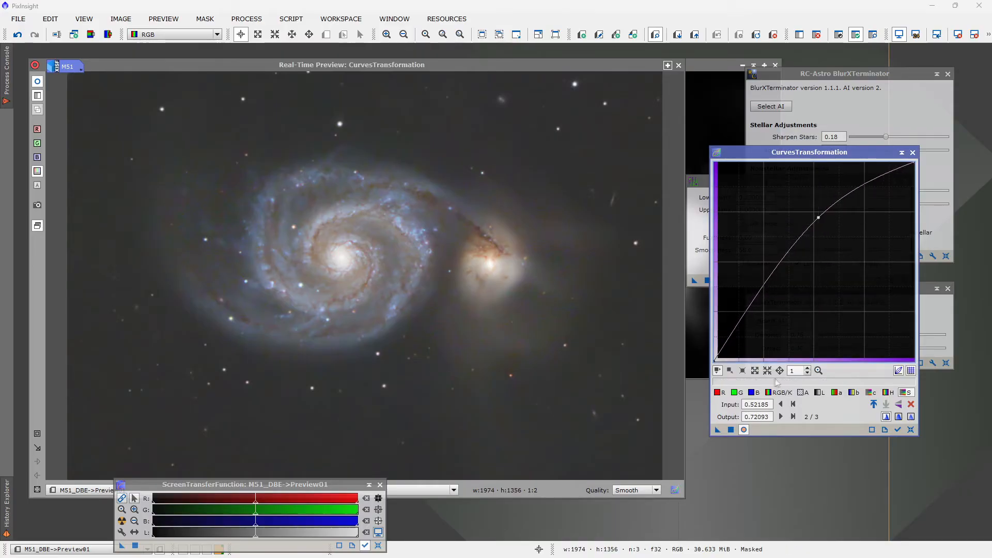
# Lower the red channel curve slightly with a midtone point at input 0.50900 and output 0.49096
pyautogui.click(724, 395)
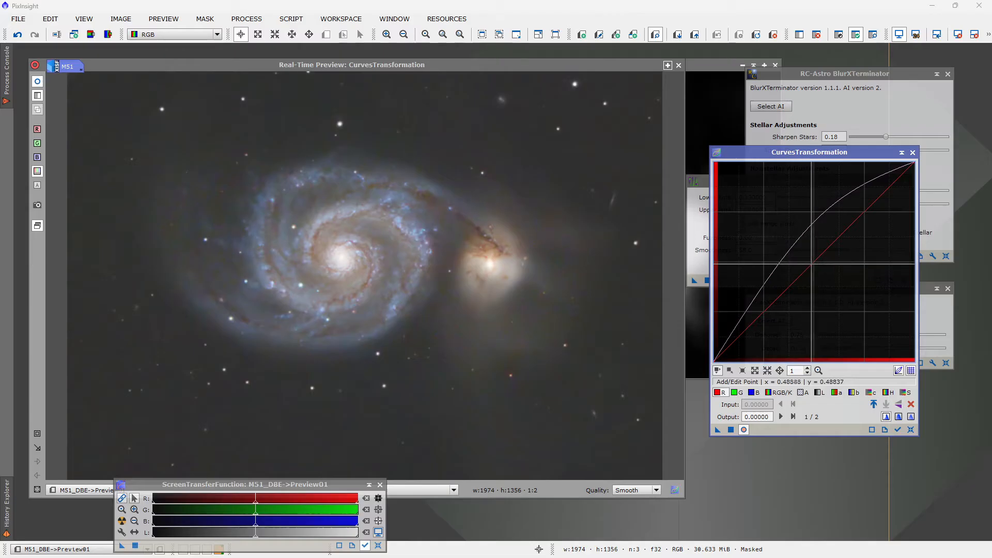
pyautogui.click(813, 263)
pyautogui.moveTo(813, 264); pyautogui.dragTo(816, 265)
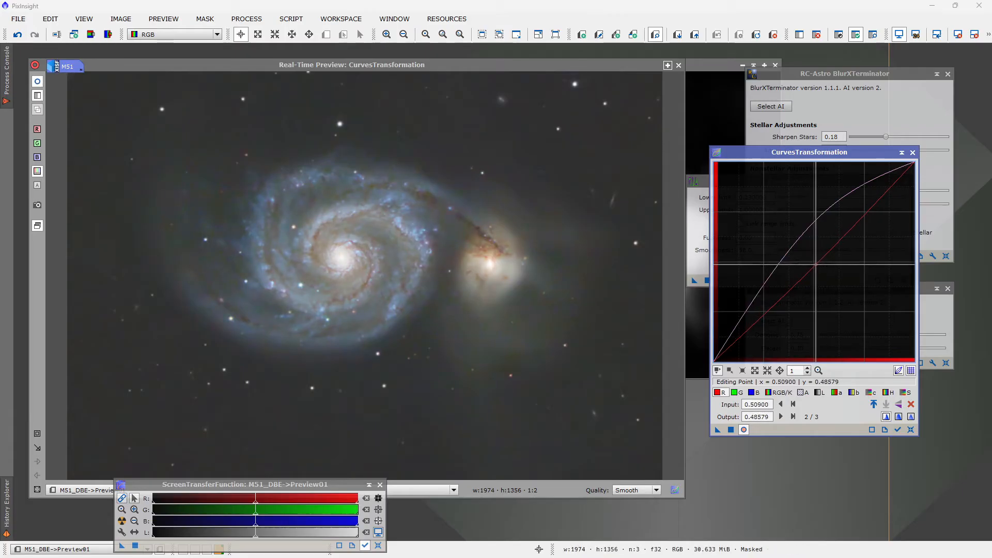
pyautogui.moveTo(816, 265); pyautogui.dragTo(816, 264)
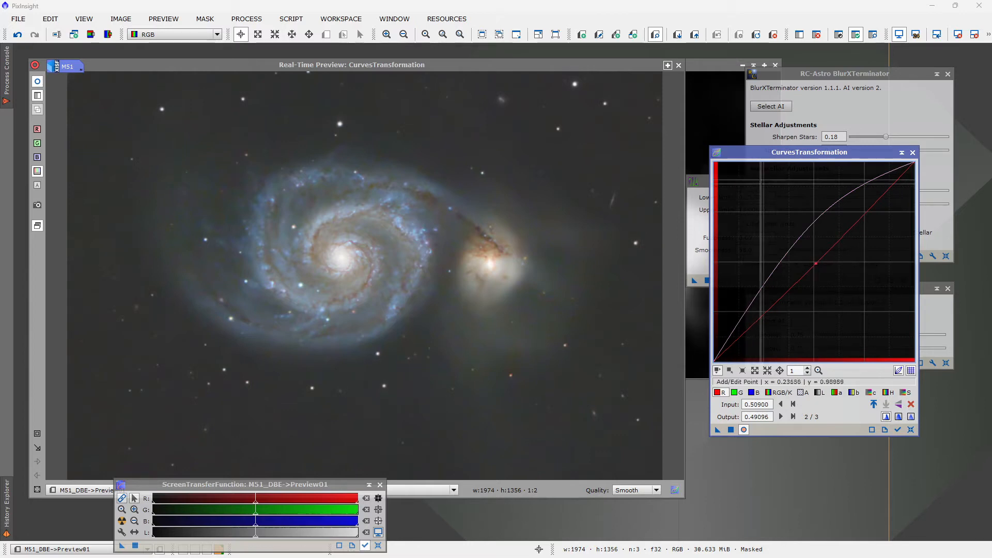
# Close the real-time preview and apply the curves adjustment to the full M51_DBE image
pyautogui.click(679, 66)
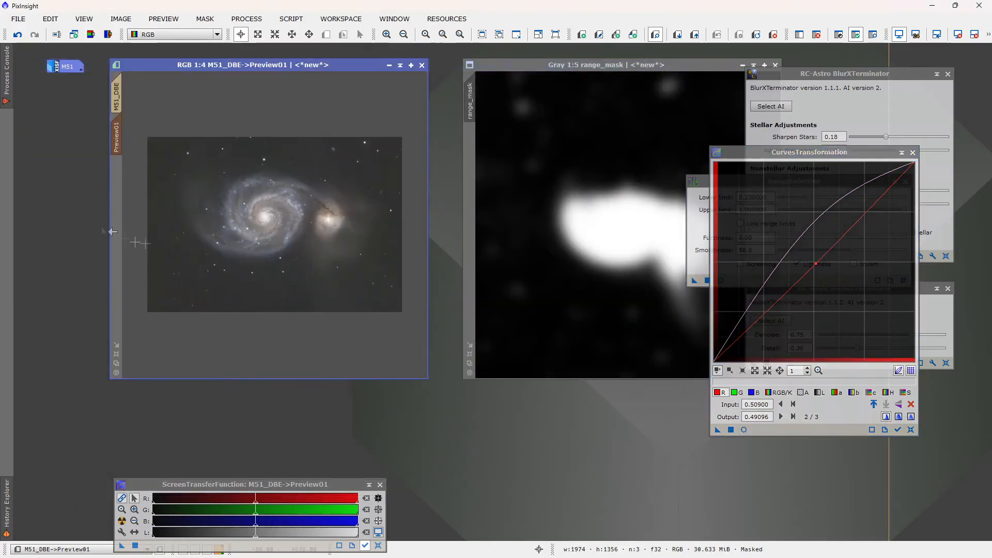
pyautogui.click(116, 96)
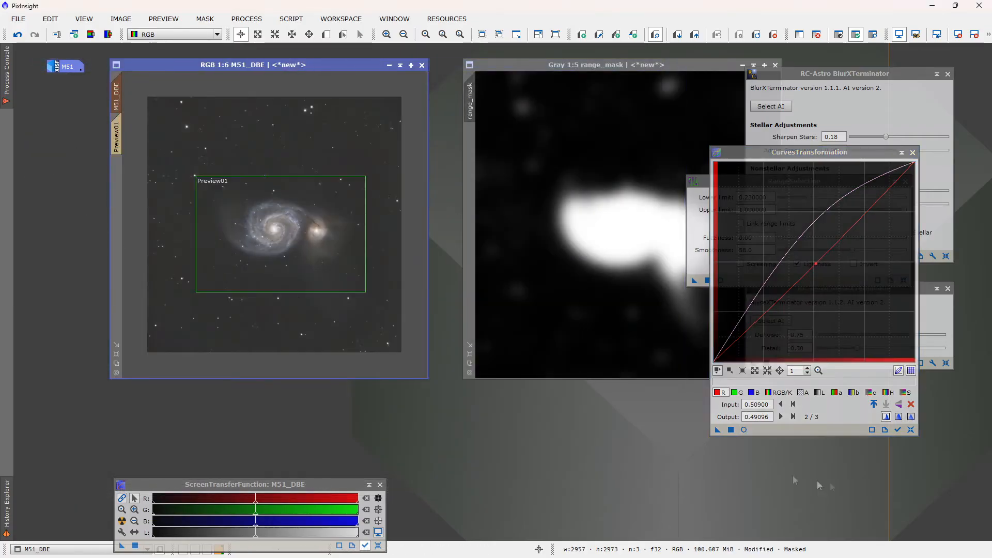
pyautogui.click(730, 434)
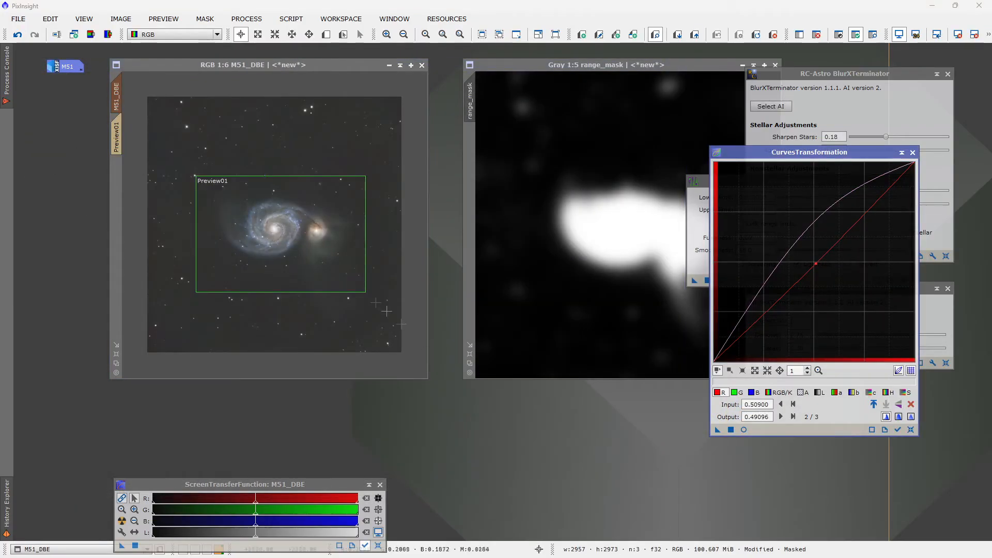
# Examine the spiral arms, companion galaxy and surrounding background of M51_DBE up close for colour noise
pyautogui.click(321, 261)
pyautogui.scroll(4, 310, 255)
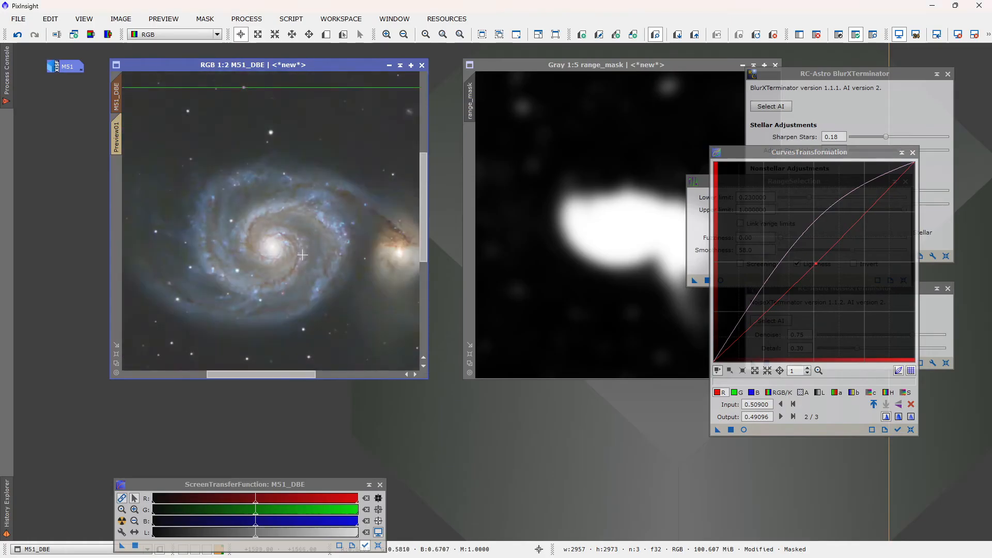
pyautogui.scroll(2, 357, 309)
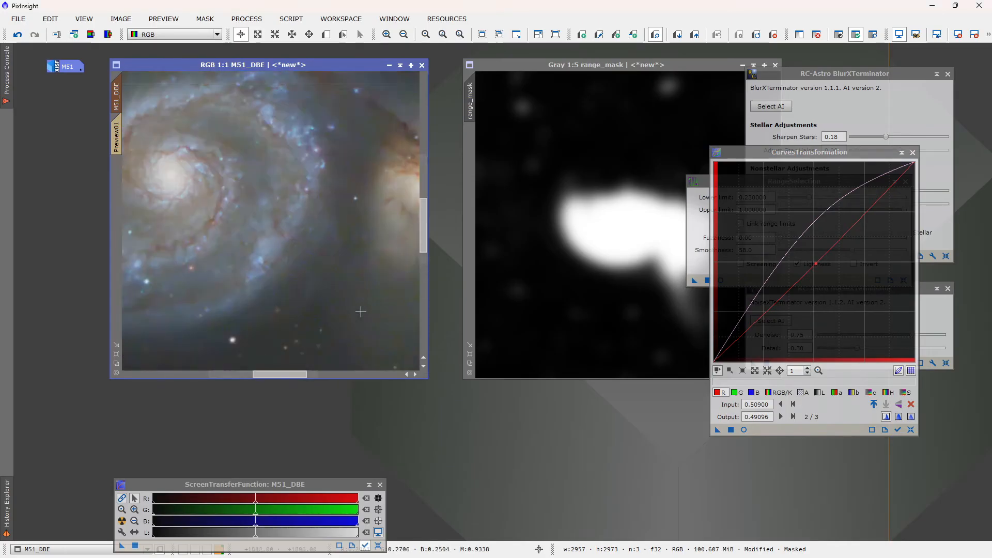
pyautogui.scroll(1, 361, 312)
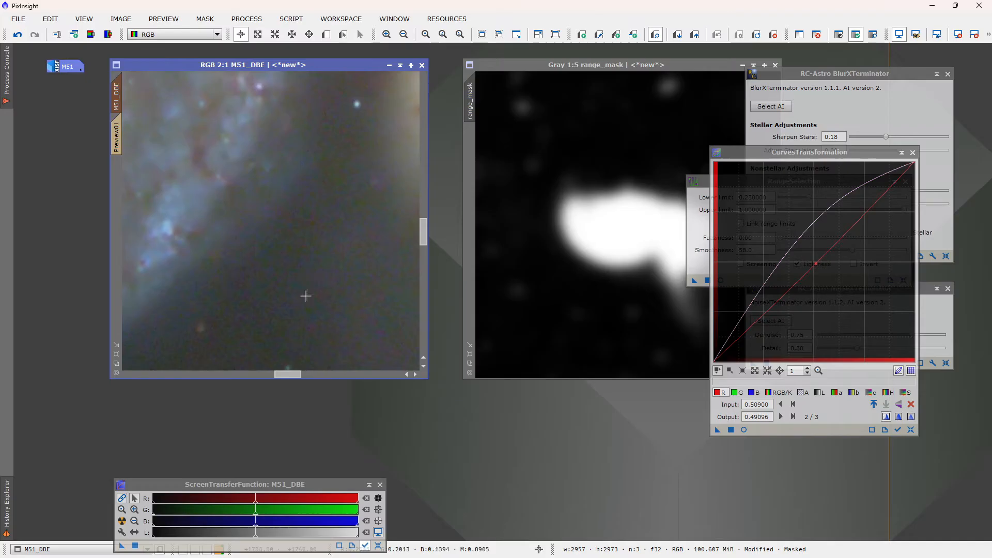
pyautogui.scroll(-3, 306, 296)
pyautogui.scroll(2, 366, 296)
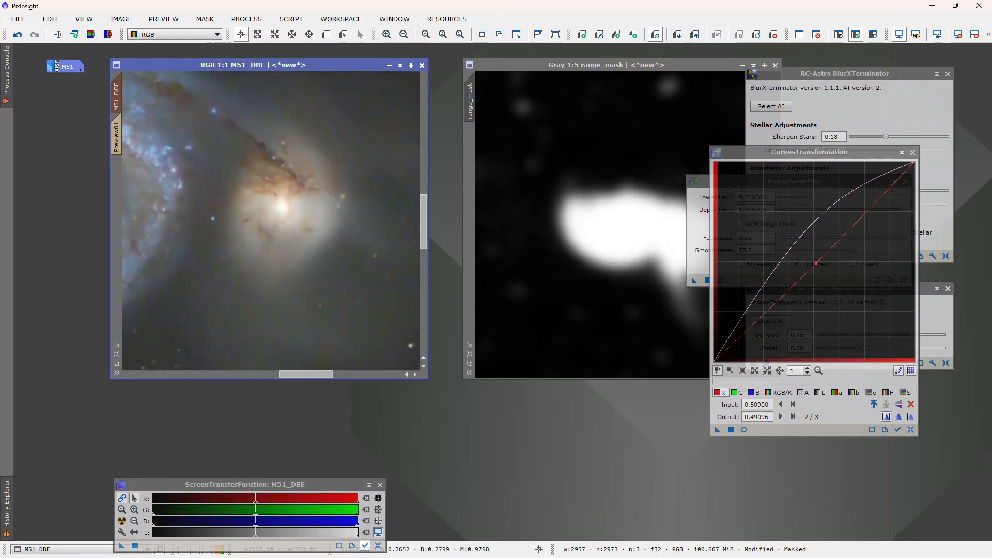
pyautogui.scroll(1, 365, 296)
pyautogui.scroll(-3, 366, 300)
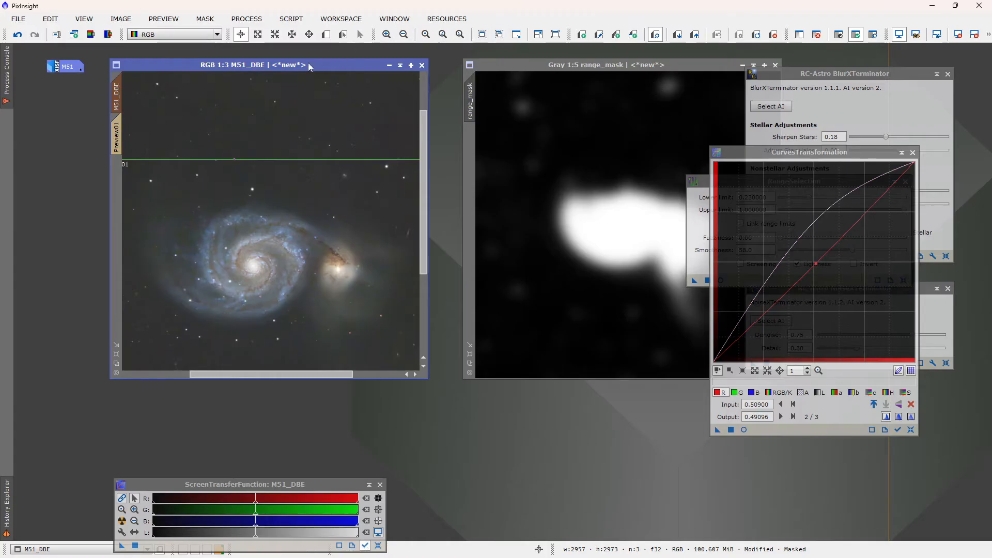
# Show Preview01 and open the ACDNR noise reduction process, placing its window clear of the image
pyautogui.click(119, 138)
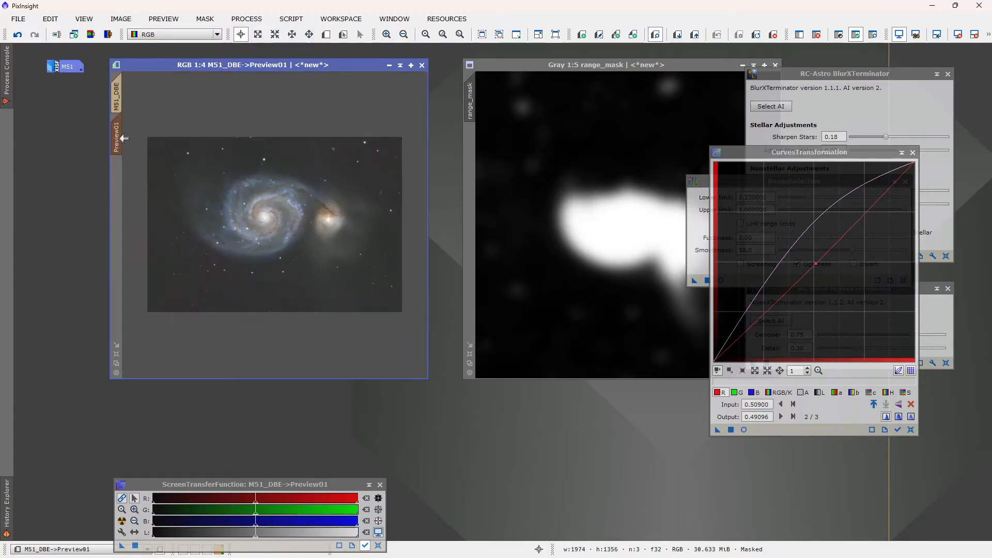
pyautogui.click(246, 19)
pyautogui.moveTo(310, 14)
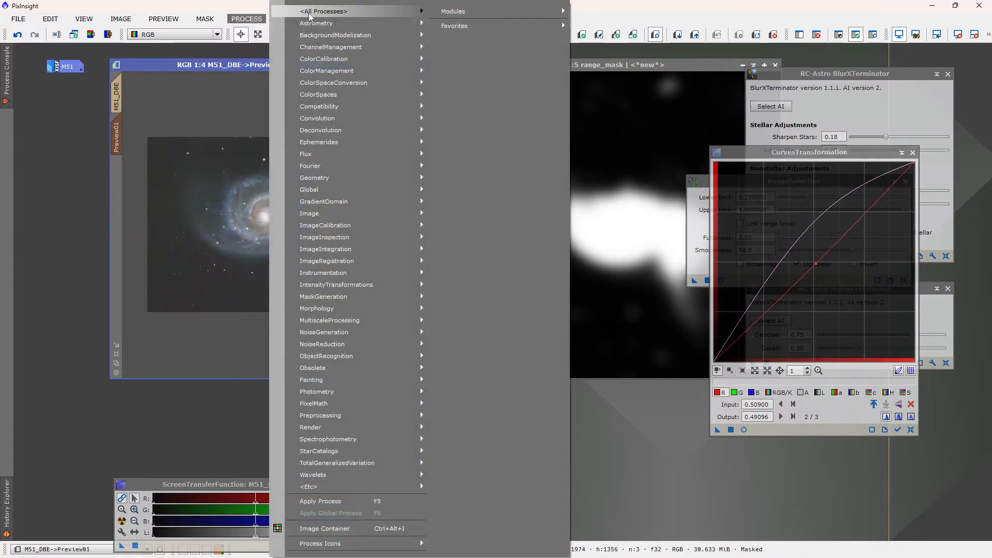
pyautogui.click(462, 16)
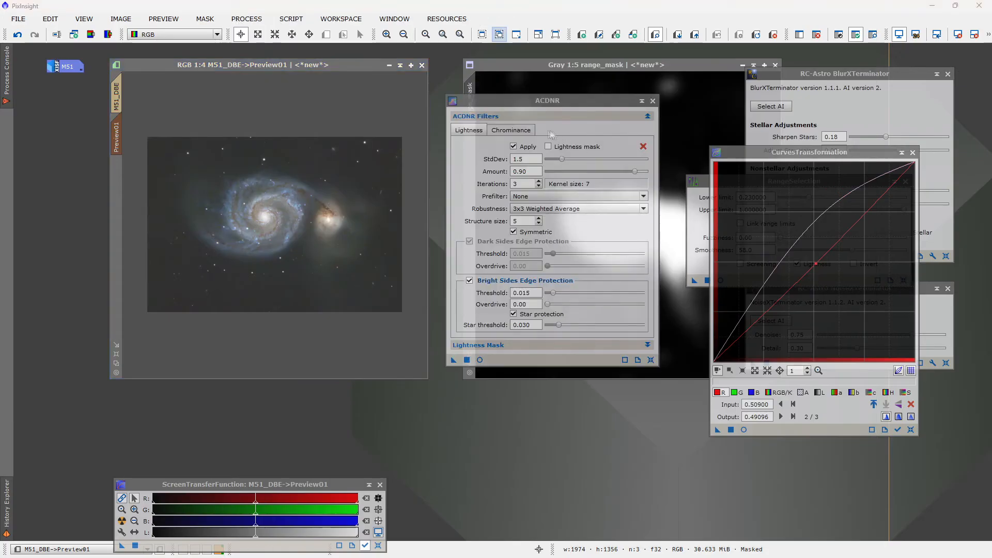
pyautogui.moveTo(536, 105); pyautogui.dragTo(568, 174)
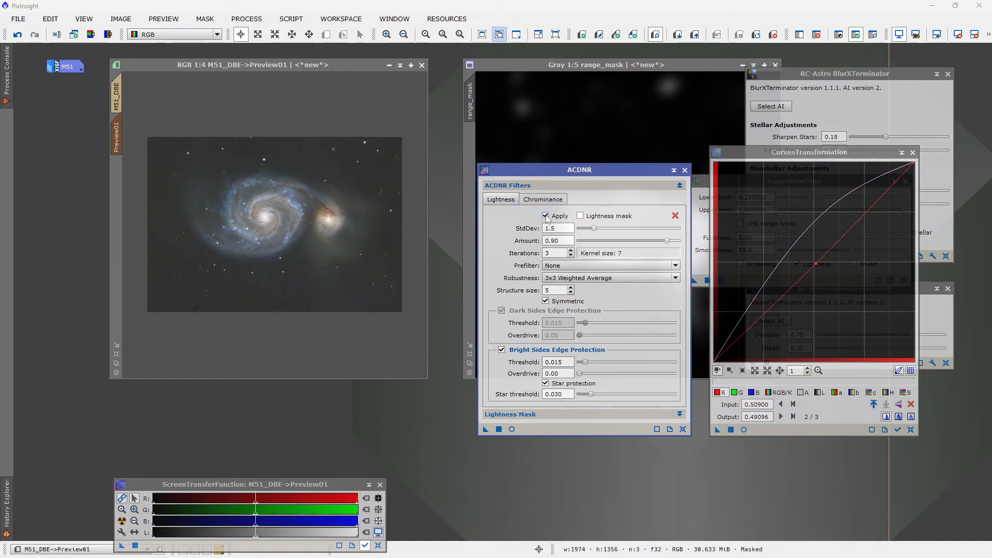
# Disable ACDNR's lightness filtering and bring up the chrominance filter settings for Preview01
pyautogui.click(546, 216)
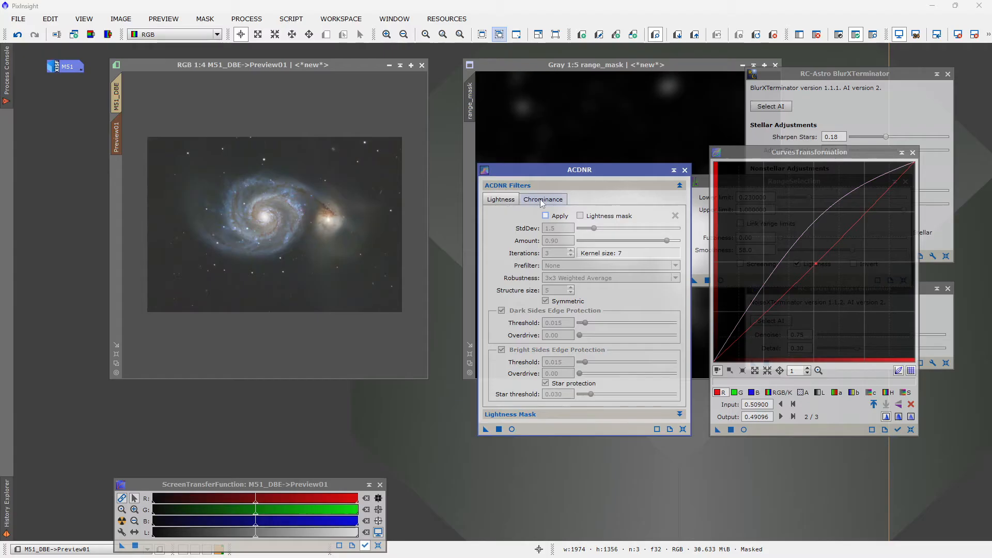
pyautogui.click(542, 202)
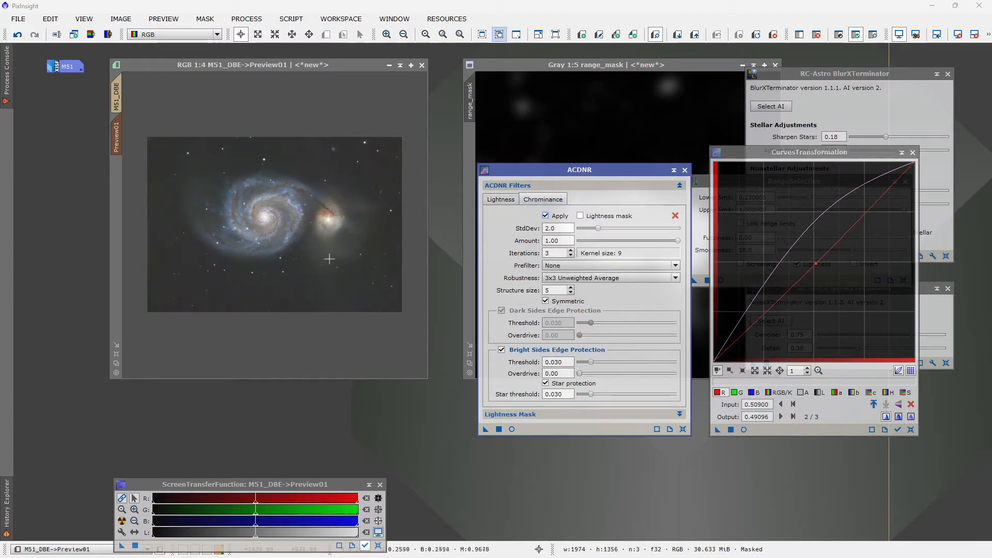
pyautogui.scroll(4, 321, 258)
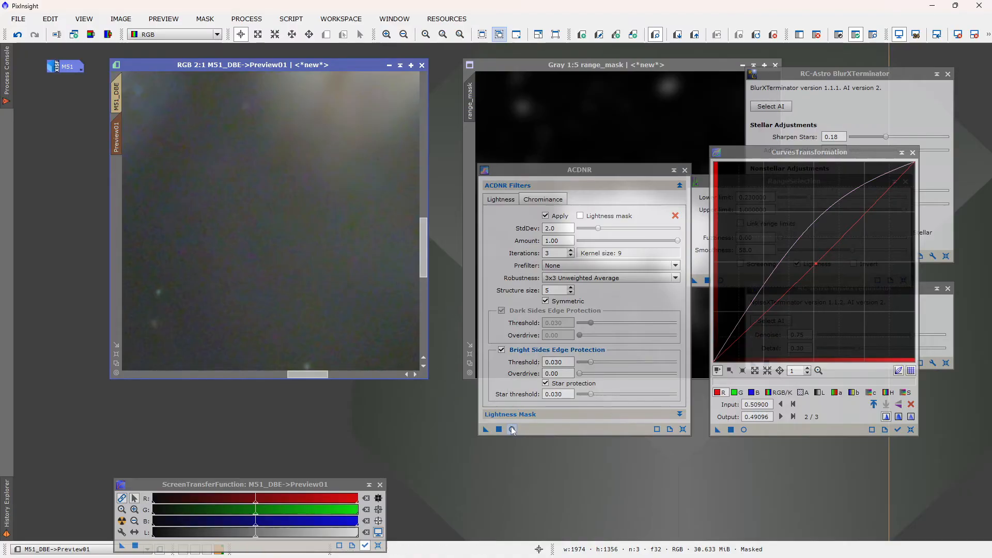
# Set the ACDNR chrominance filter's StdDev to 3.0 and apply the noise reduction to Preview01
pyautogui.moveTo(507, 172); pyautogui.dragTo(518, 143)
pyautogui.click(607, 200)
pyautogui.moveTo(608, 202); pyautogui.dragTo(616, 202)
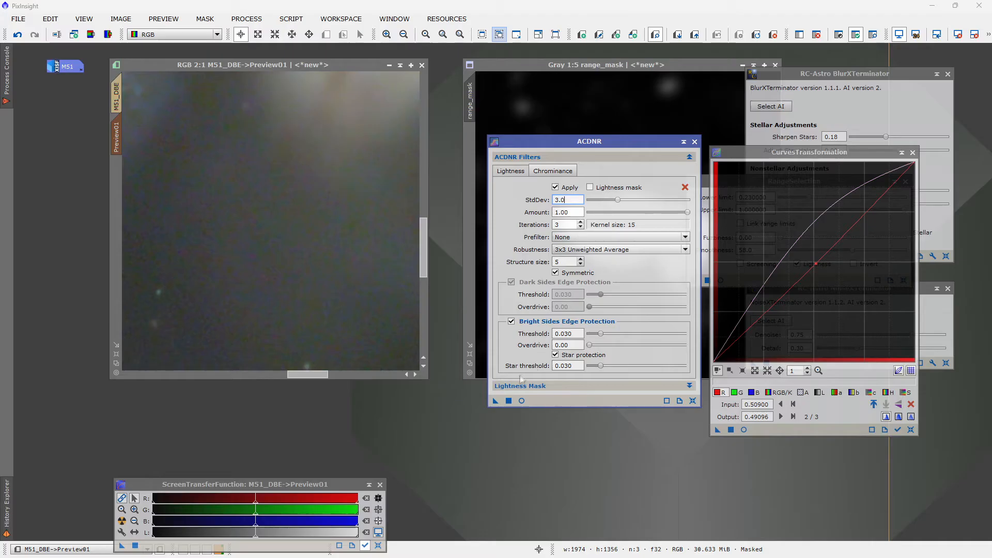
pyautogui.click(509, 400)
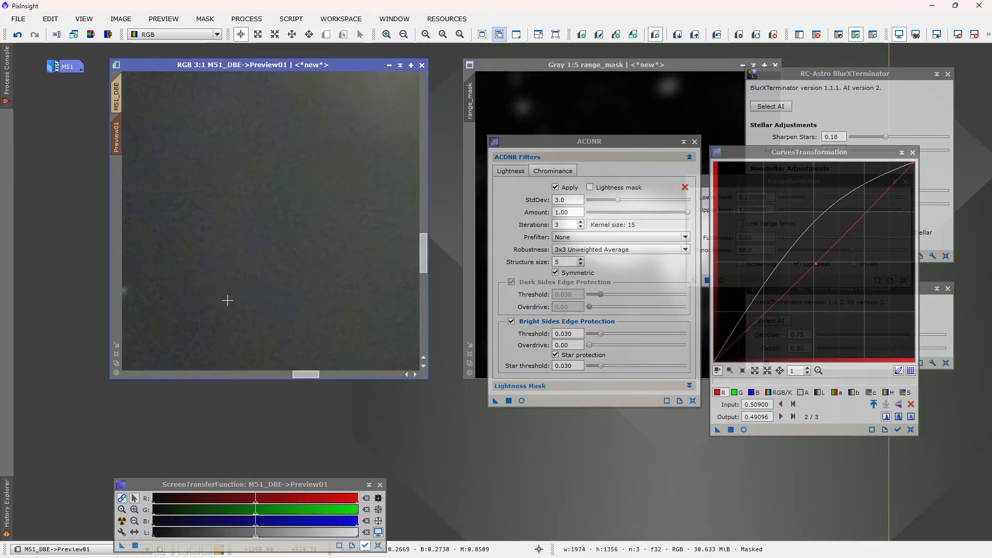
# Examine the background, galaxy core and outer spiral arms of Preview01 up close for remaining colour noise
pyautogui.scroll(-1, 317, 291)
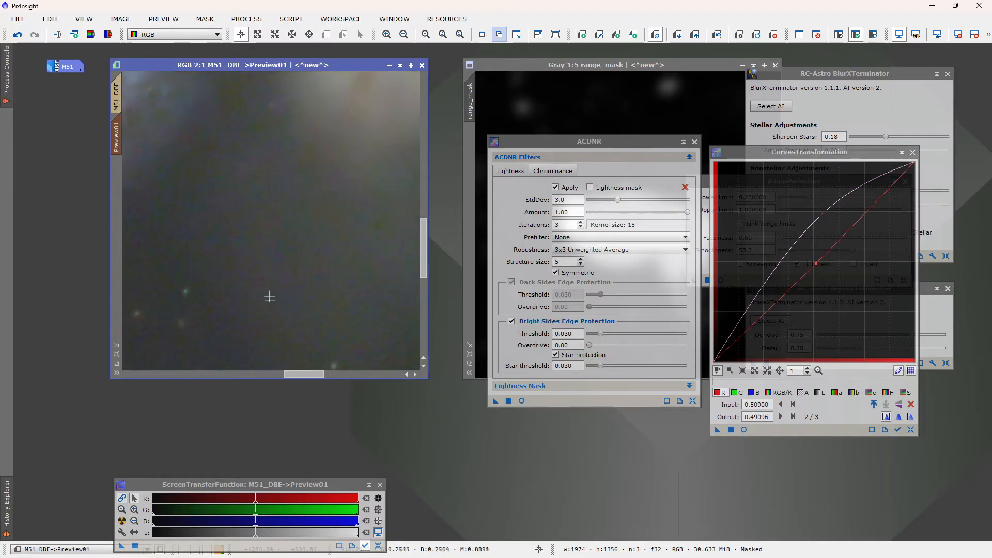
pyautogui.scroll(-3, 269, 302)
pyautogui.scroll(2, 235, 194)
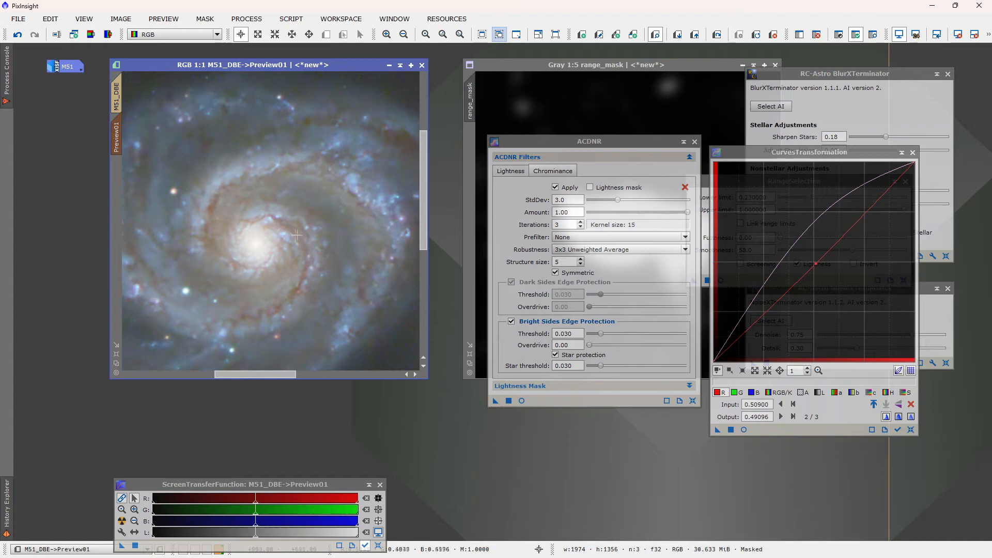
pyautogui.scroll(2, 306, 257)
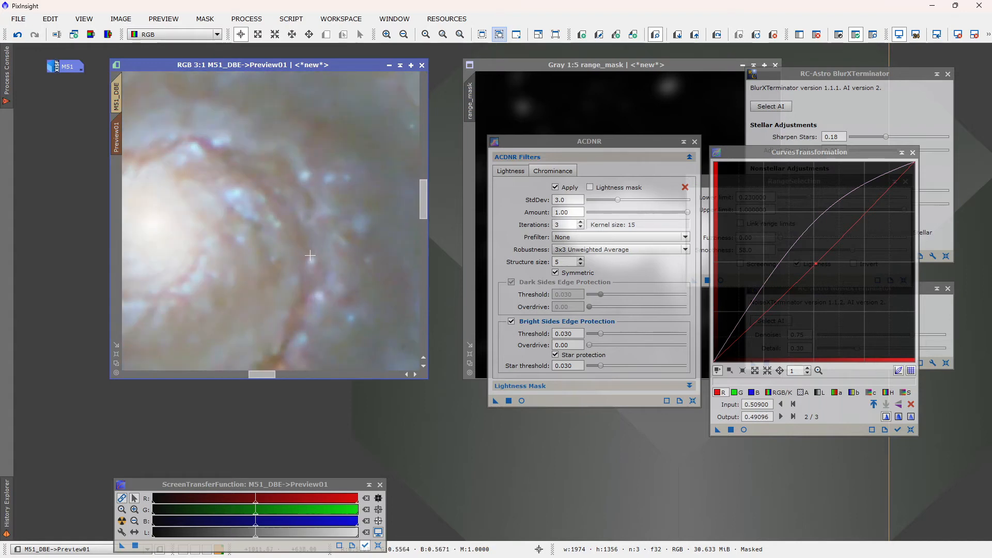
pyautogui.scroll(-3, 310, 258)
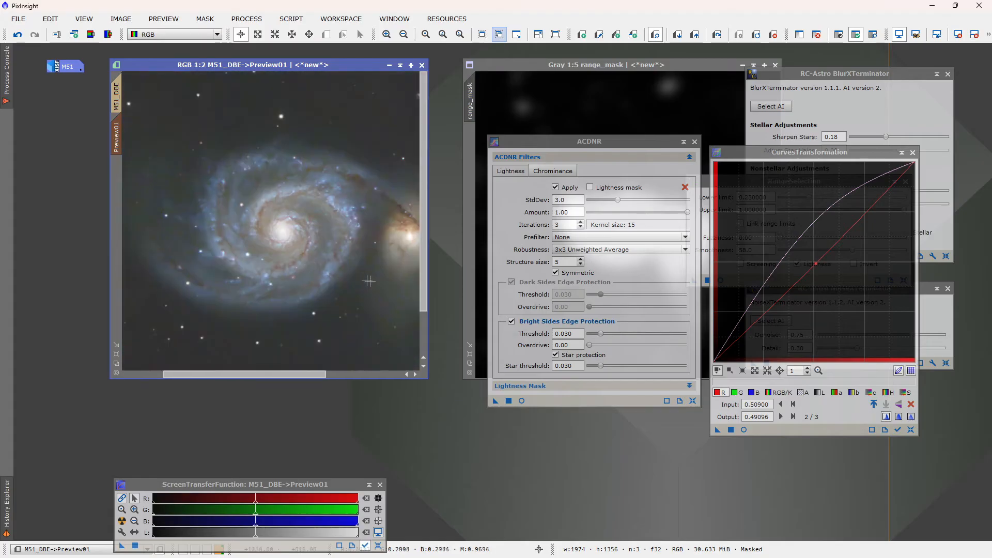
pyautogui.scroll(3, 369, 281)
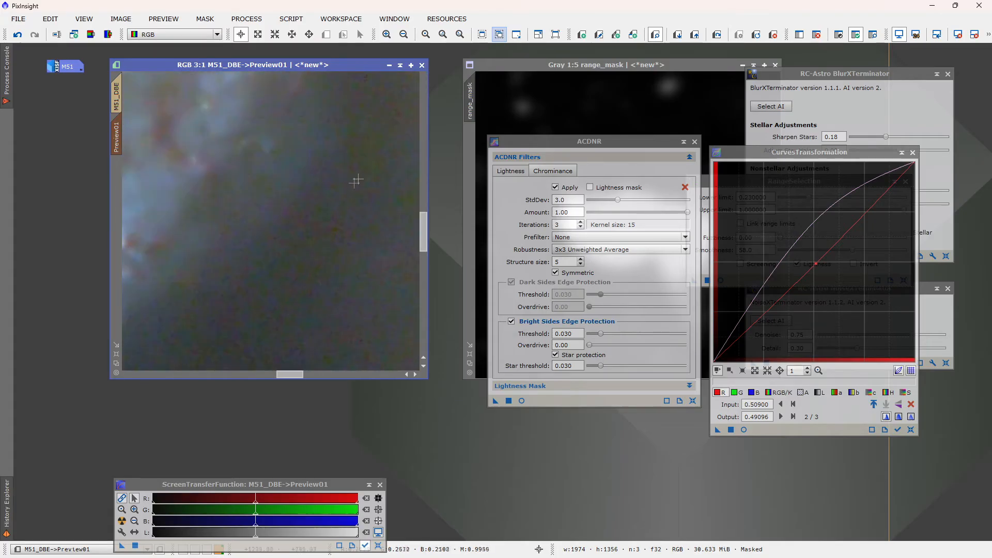
pyautogui.scroll(-3, 309, 264)
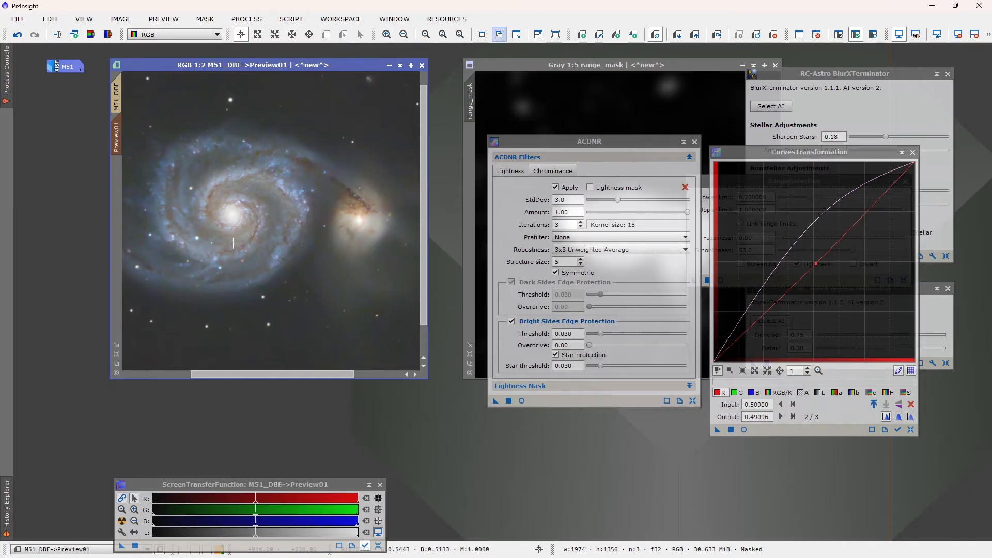
pyautogui.scroll(-2, 233, 243)
pyautogui.scroll(4, 301, 265)
pyautogui.scroll(-2, 311, 231)
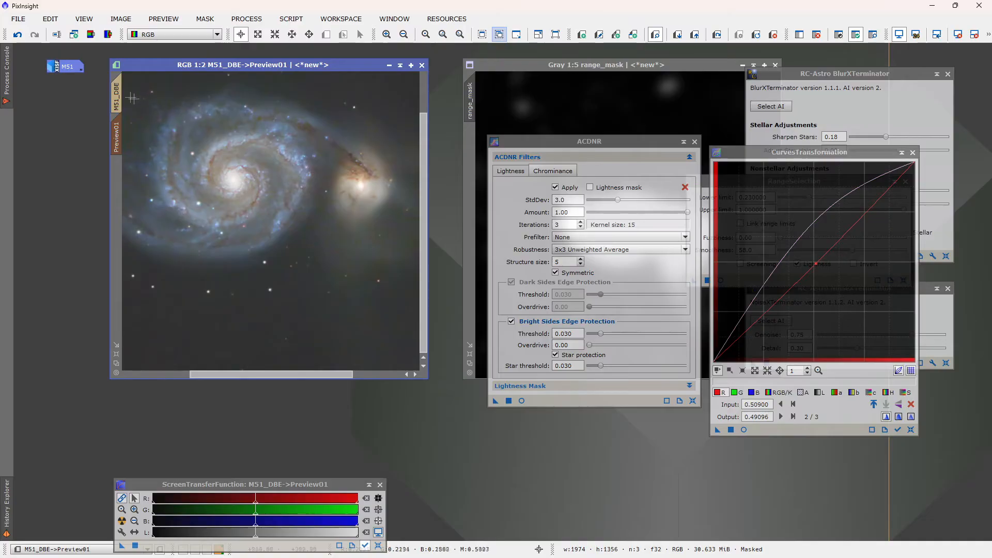
# Return to the full M51_DBE image, close ACDNR, and move the CurvesTransformation and range_mask windows aside
pyautogui.click(116, 97)
pyautogui.click(694, 141)
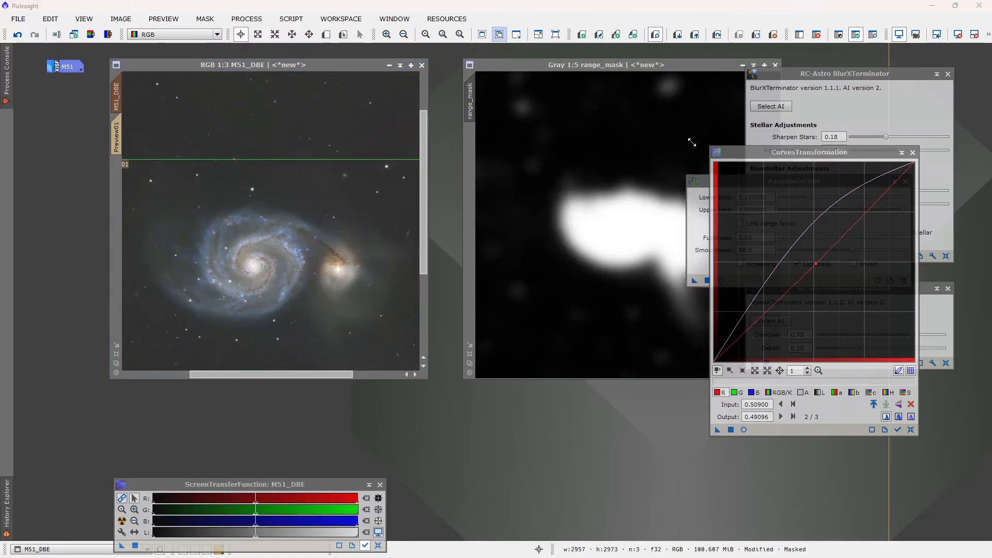
pyautogui.scroll(-2, 275, 229)
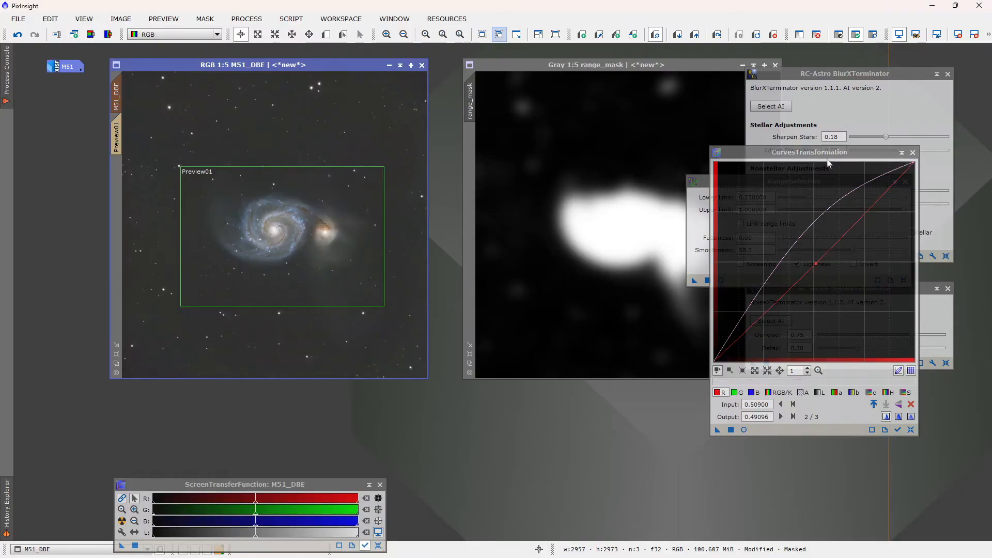
pyautogui.moveTo(823, 153); pyautogui.dragTo(848, 177)
pyautogui.moveTo(612, 64); pyautogui.dragTo(600, 68)
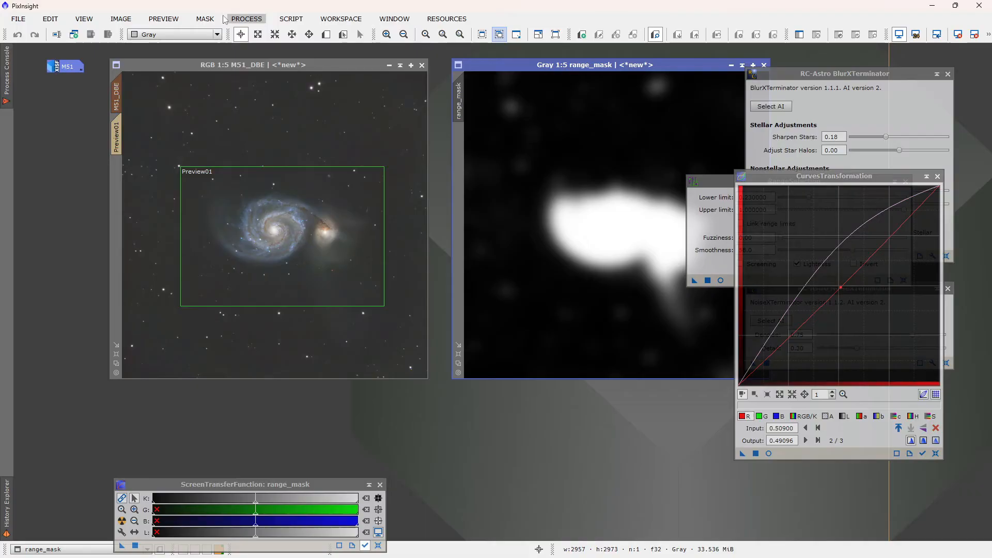
# Open the LocalHistogramEqualization process and show Preview01 beside it
pyautogui.click(248, 19)
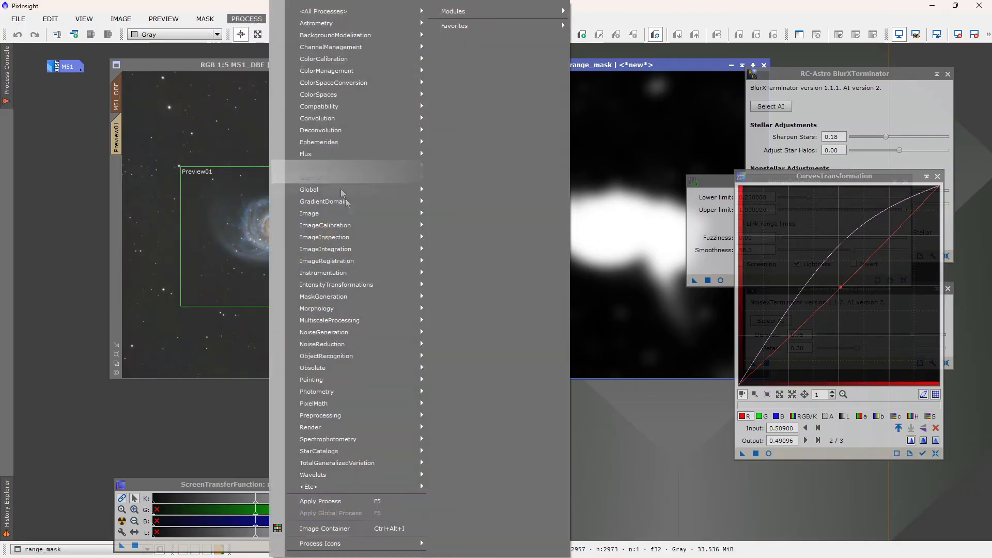
pyautogui.moveTo(369, 286)
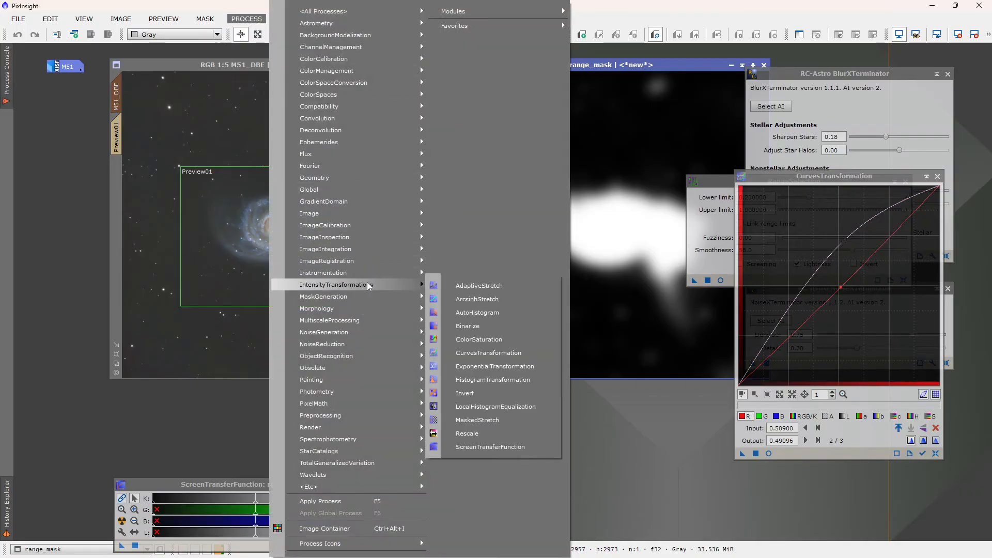
pyautogui.click(522, 406)
pyautogui.moveTo(543, 455); pyautogui.dragTo(623, 343)
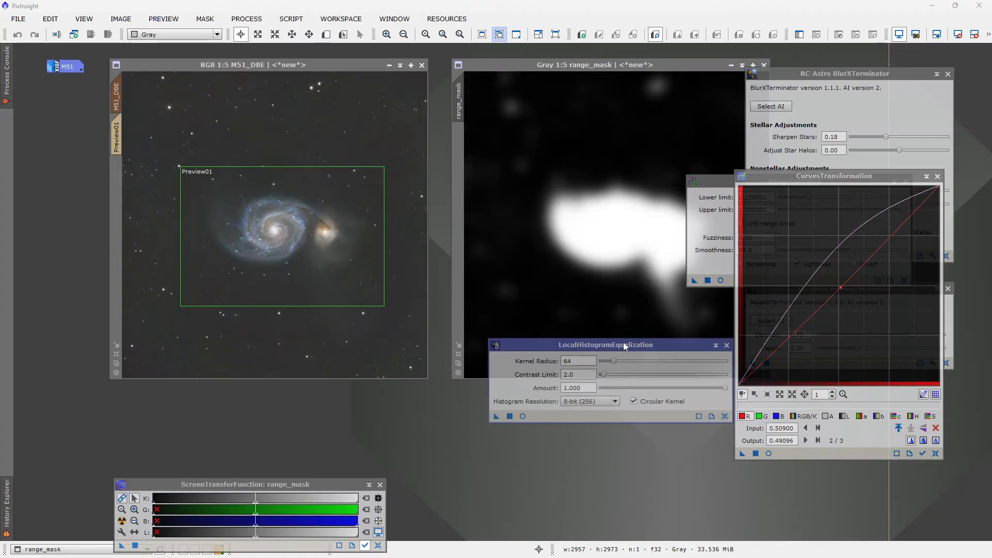
pyautogui.click(116, 136)
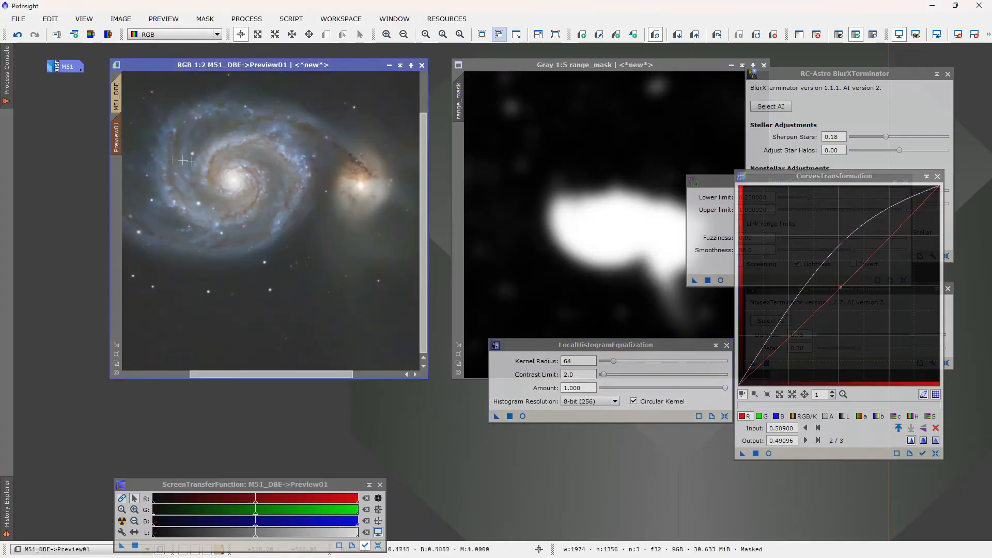
pyautogui.scroll(2, 233, 201)
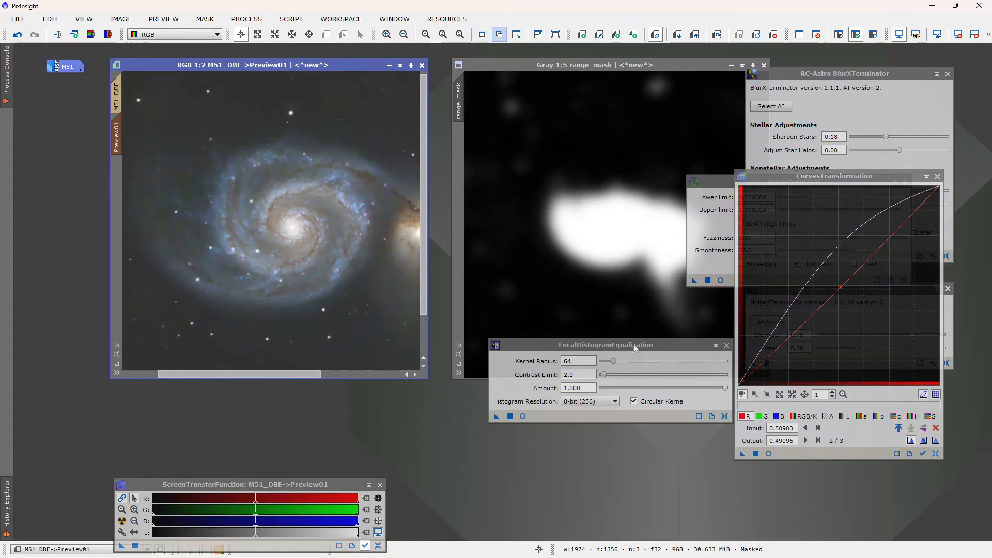
pyautogui.moveTo(635, 345); pyautogui.dragTo(611, 309)
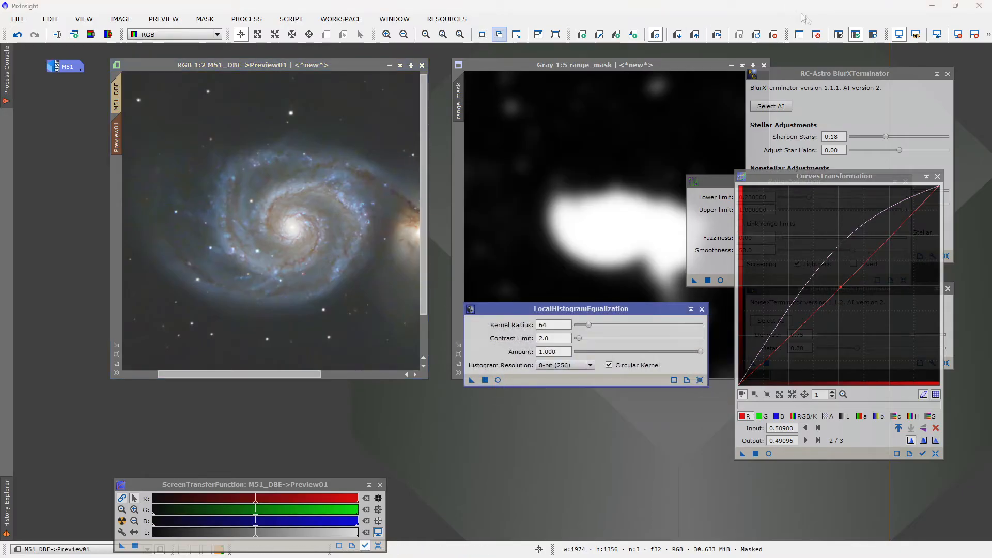
# Briefly toggle the mask overlay on Preview01 to check which areas the range mask protects
pyautogui.click(873, 34)
pyautogui.click(873, 34)
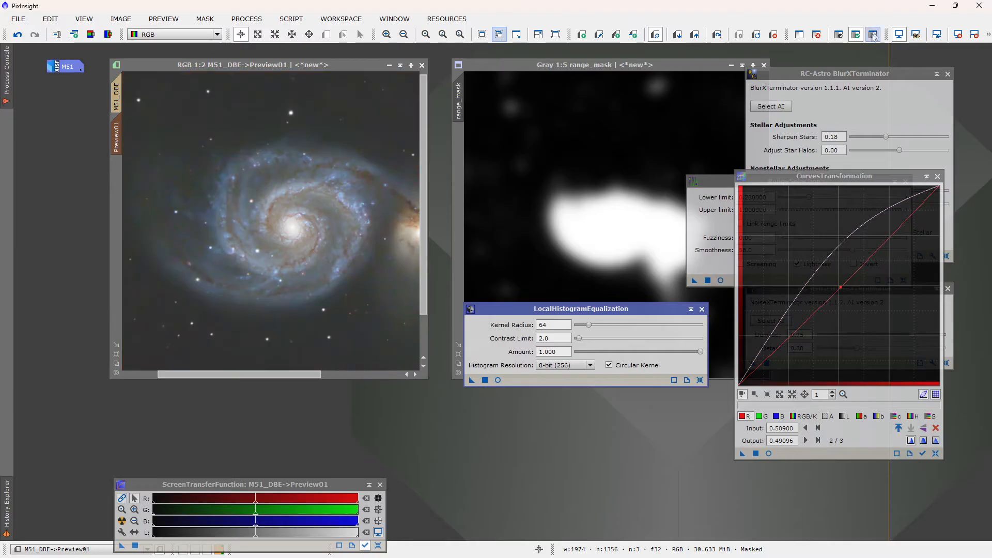
pyautogui.scroll(-1, 312, 193)
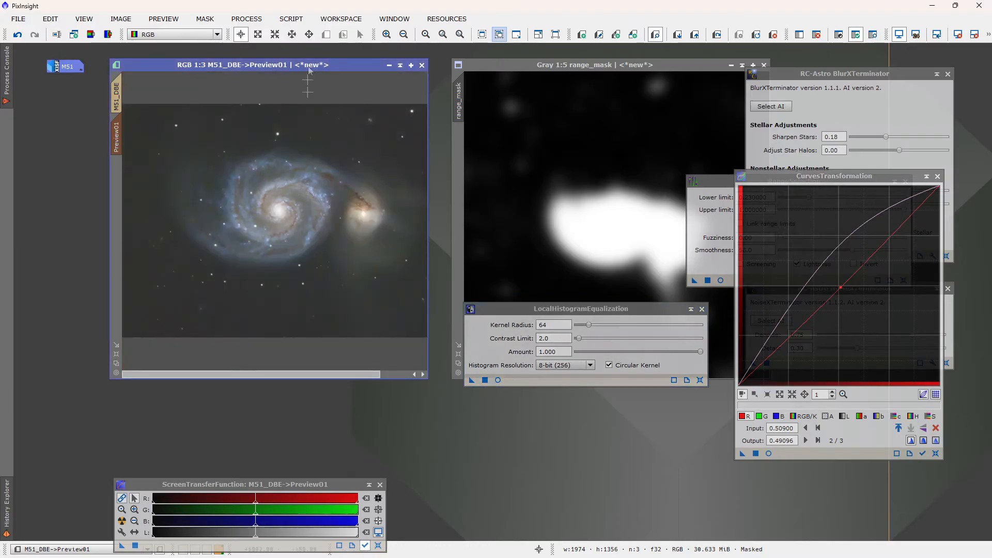
# Start a real-time preview of LocalHistogramEqualization and, after trying larger and smaller values, set the kernel radius to 96
pyautogui.click(498, 381)
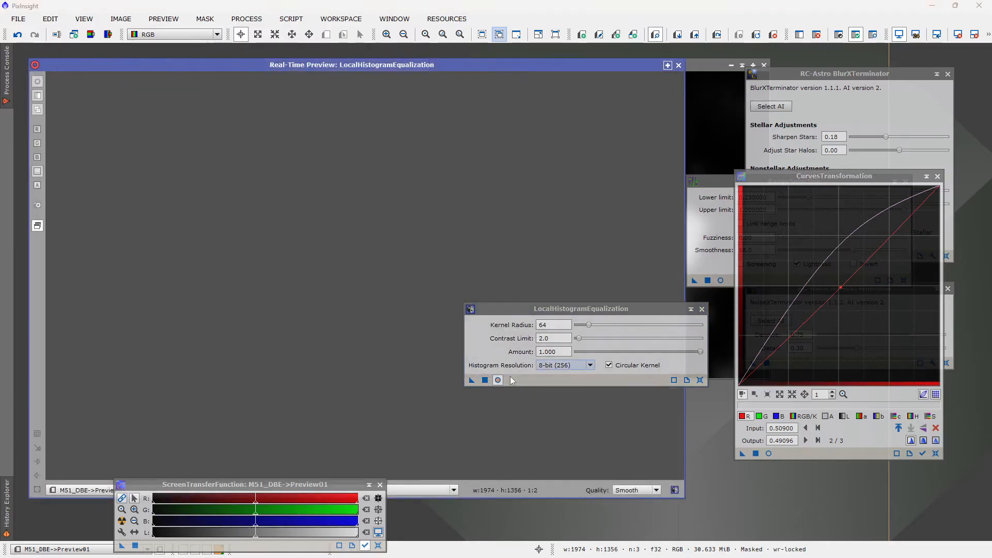
pyautogui.moveTo(560, 309); pyautogui.dragTo(699, 249)
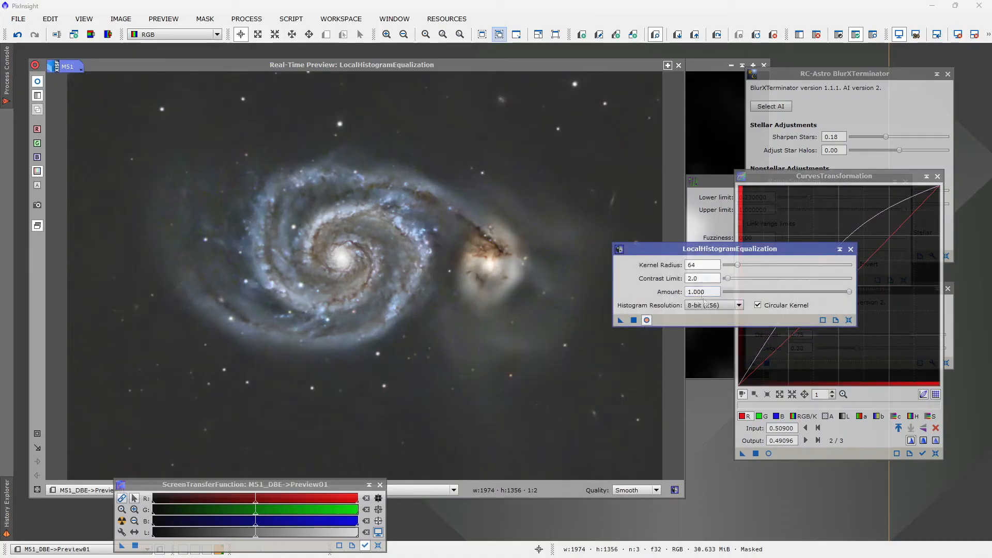
pyautogui.click(851, 292)
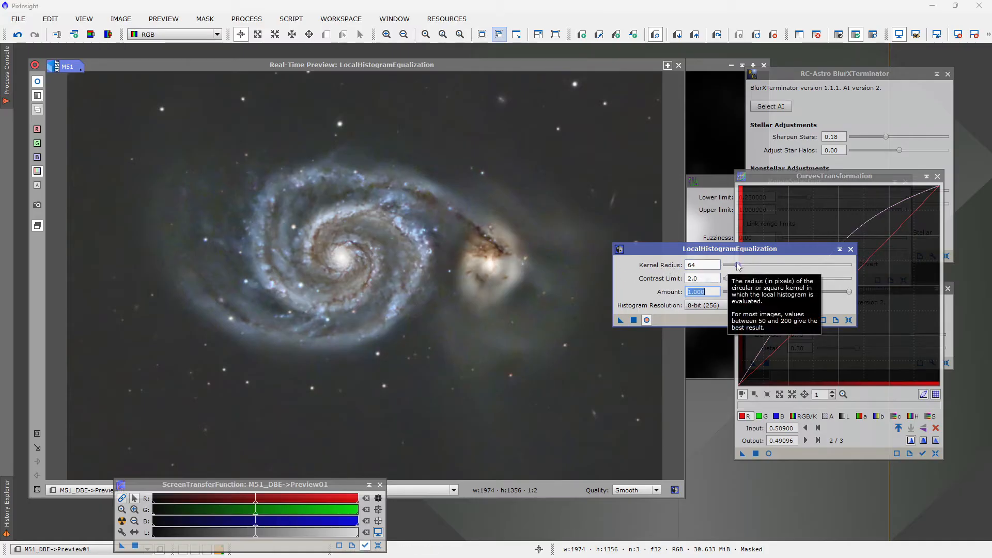
pyautogui.moveTo(740, 265); pyautogui.dragTo(792, 266)
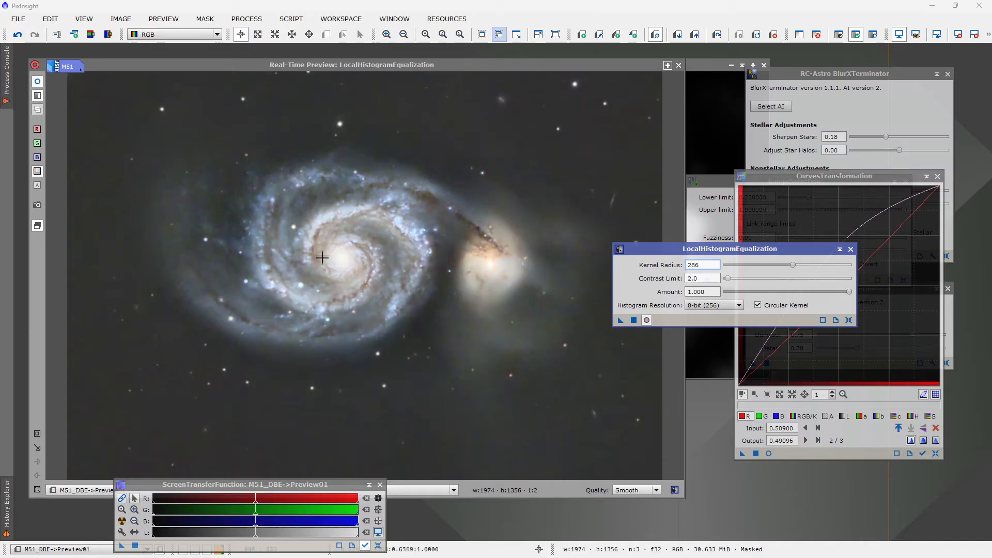
pyautogui.moveTo(792, 265); pyautogui.dragTo(741, 267)
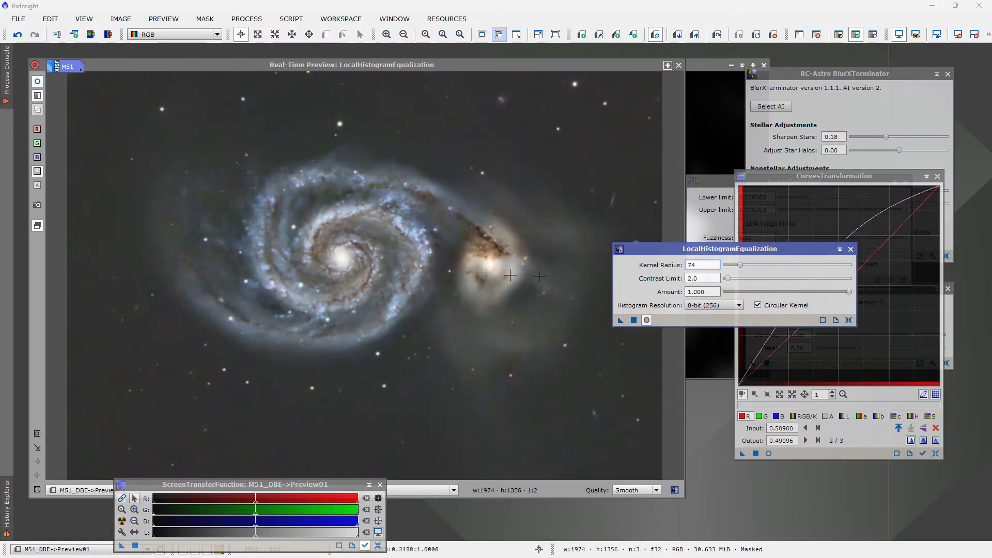
pyautogui.moveTo(741, 270); pyautogui.dragTo(746, 269)
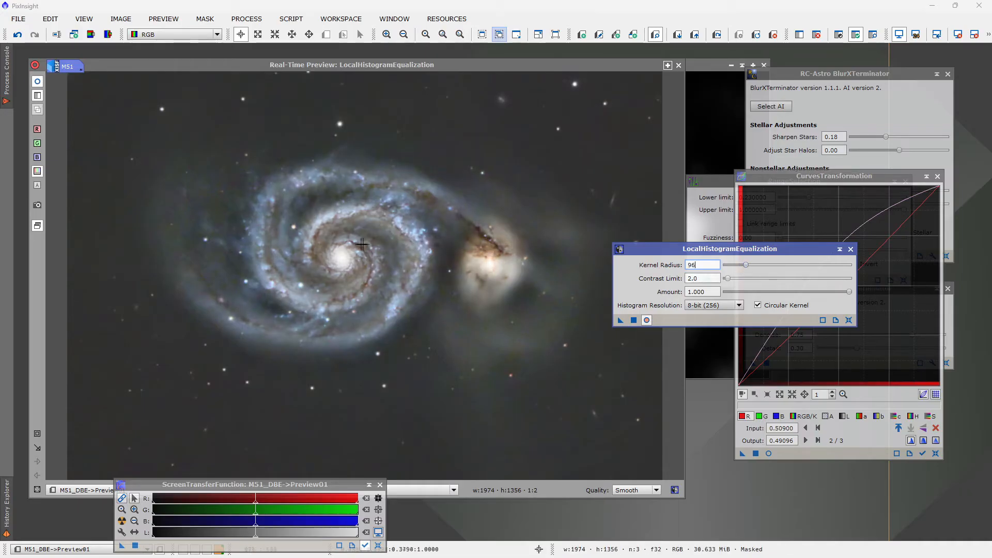
# Reduce the LocalHistogramEqualization amount to 0.230 and compare the galaxy with the effect off and on
pyautogui.moveTo(849, 295); pyautogui.dragTo(755, 294)
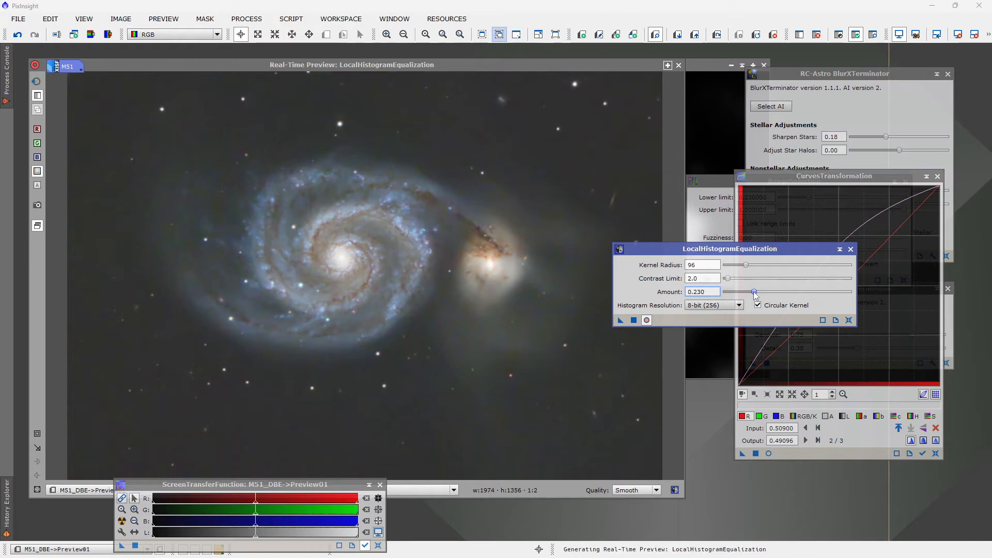
pyautogui.click(37, 82)
pyautogui.click(36, 84)
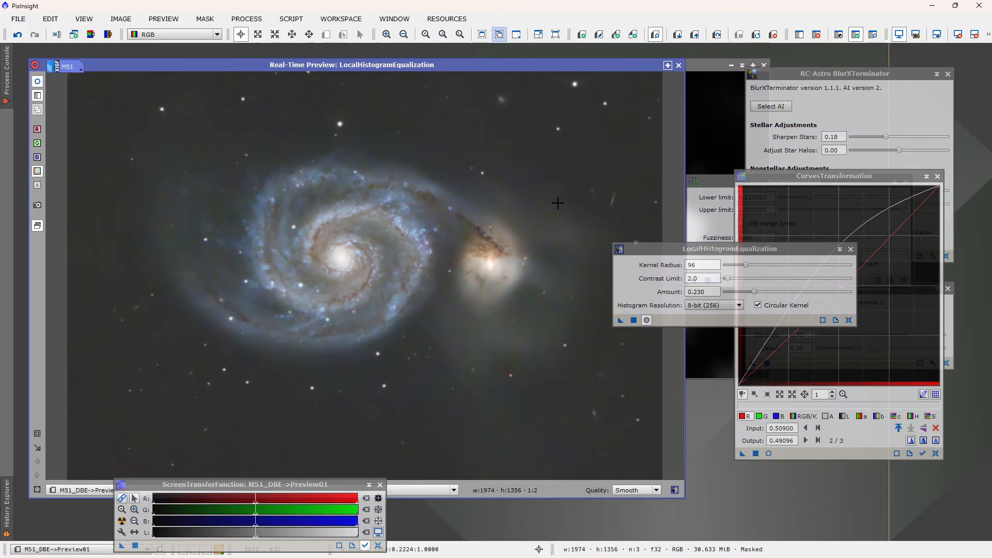
# Close the real-time preview, apply LocalHistogramEqualization to the full M51_DBE image and inspect the galaxy core
pyautogui.click(679, 65)
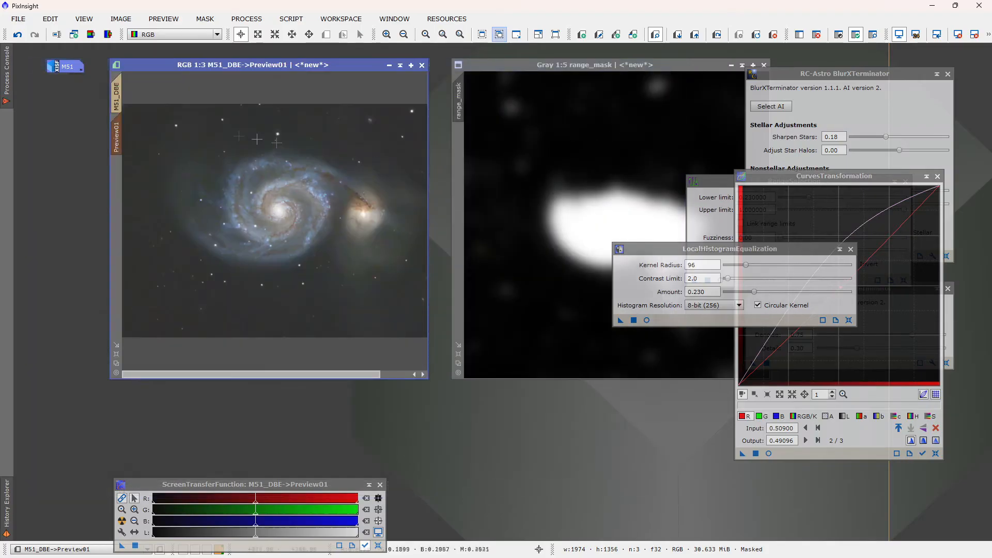
pyautogui.click(122, 95)
pyautogui.moveTo(621, 320); pyautogui.dragTo(334, 276)
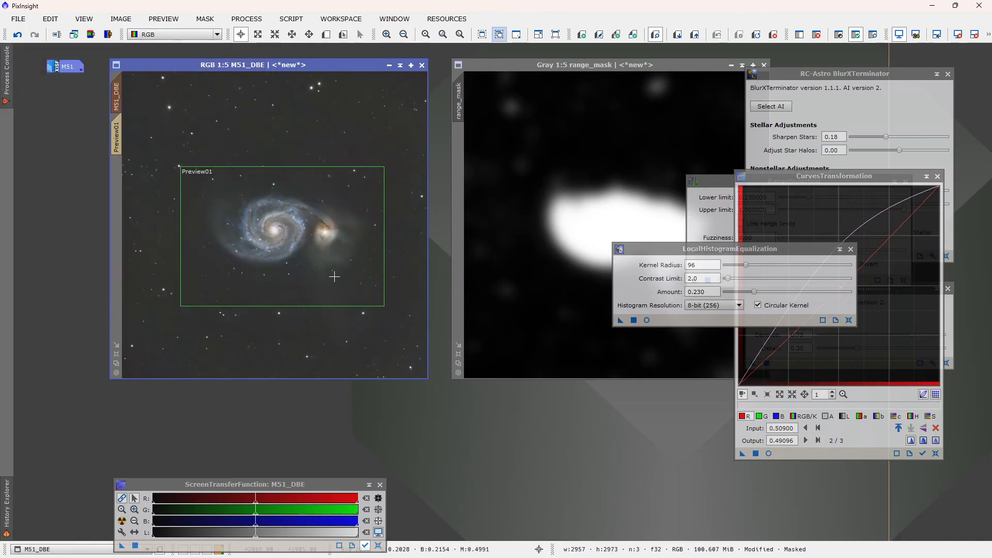
pyautogui.scroll(3, 285, 223)
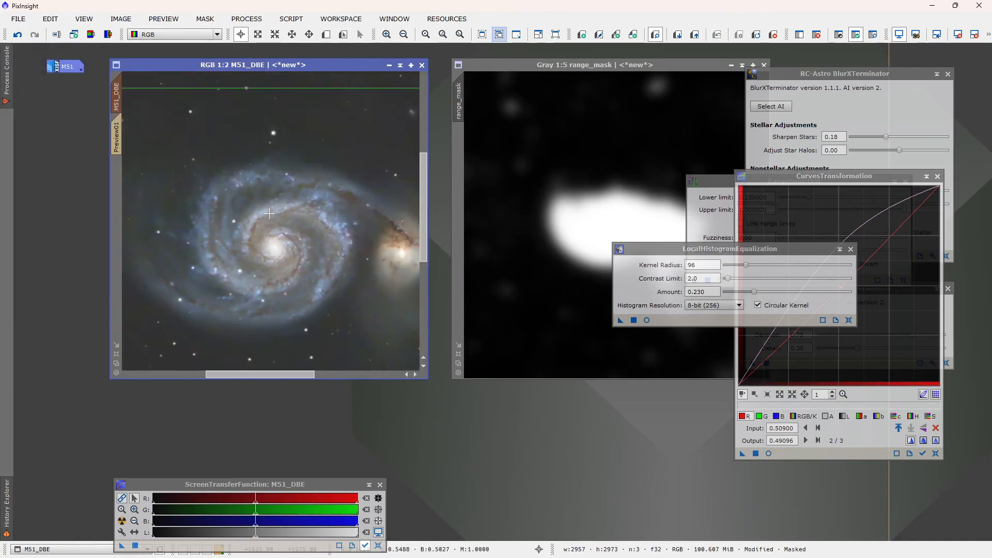
pyautogui.scroll(1, 301, 266)
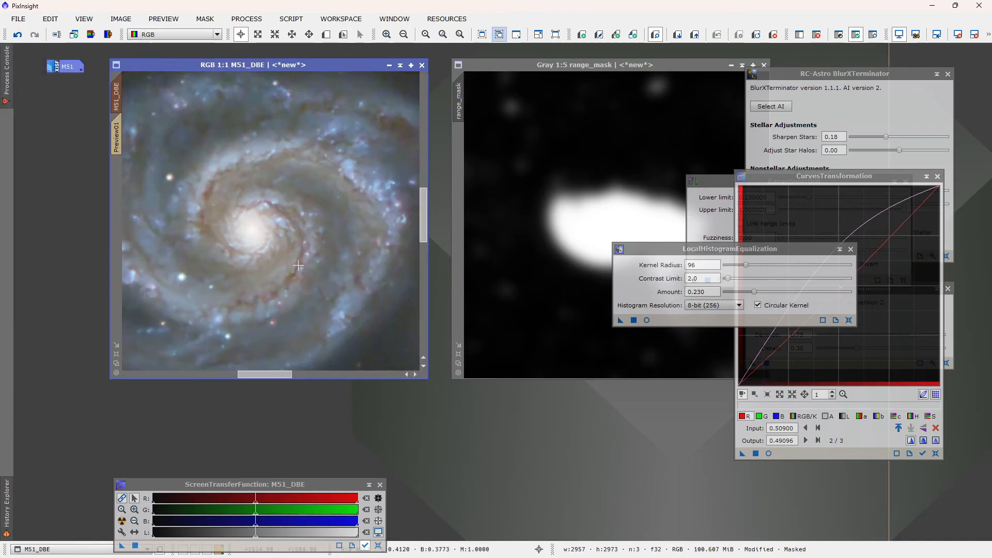
# Check the processed galaxy at full scale and as a whole, and remove the range mask from M51_DBE
pyautogui.scroll(-2, 293, 266)
pyautogui.scroll(-1, 267, 240)
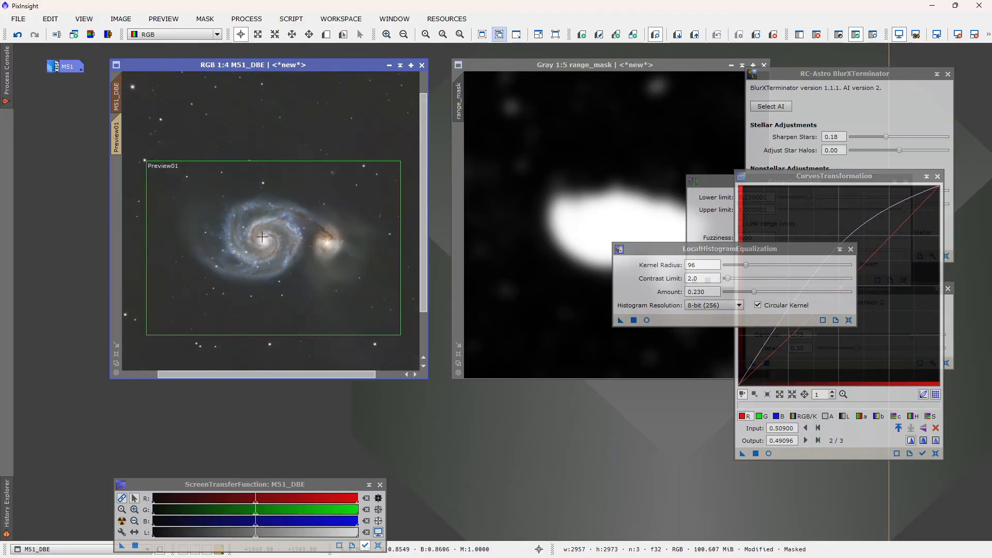
pyautogui.scroll(3, 262, 237)
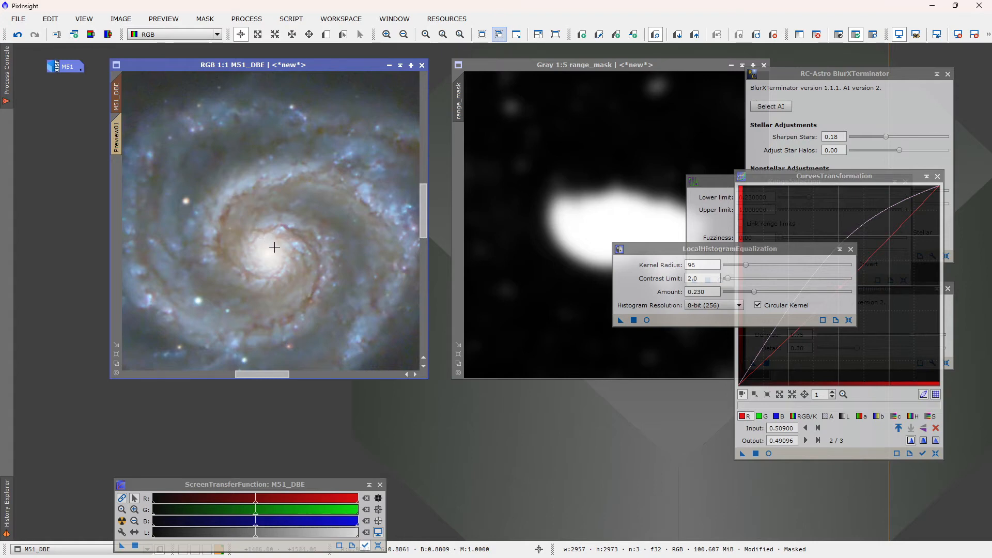
pyautogui.scroll(-4, 274, 247)
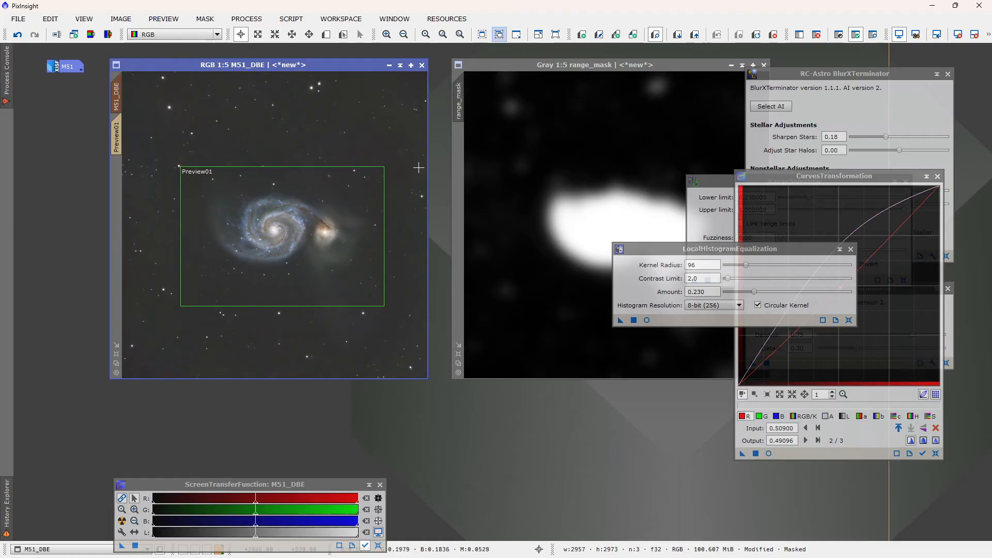
pyautogui.click(817, 36)
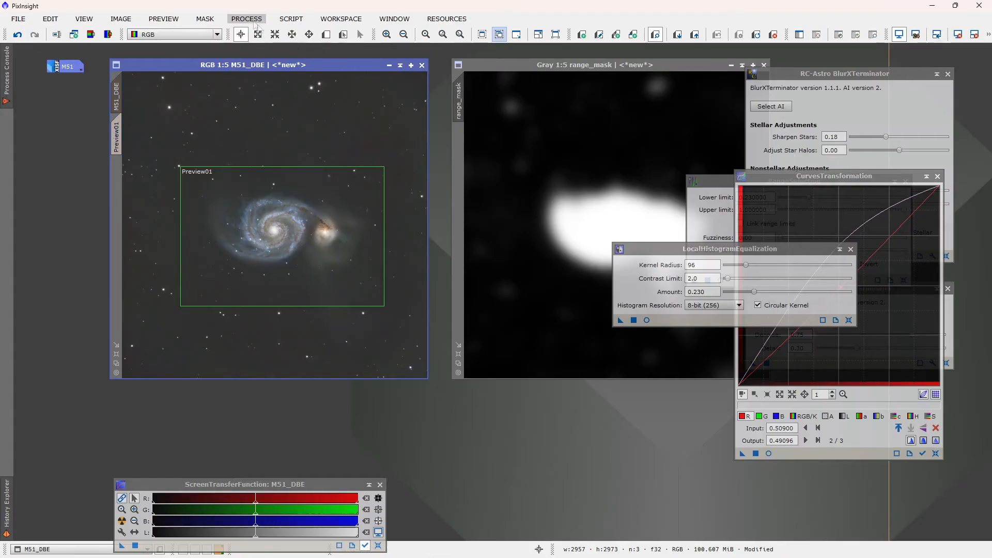
# Reset RangeSelection to its default values and start a real-time preview of it on M51_DBE
pyautogui.moveTo(711, 180); pyautogui.dragTo(488, 328)
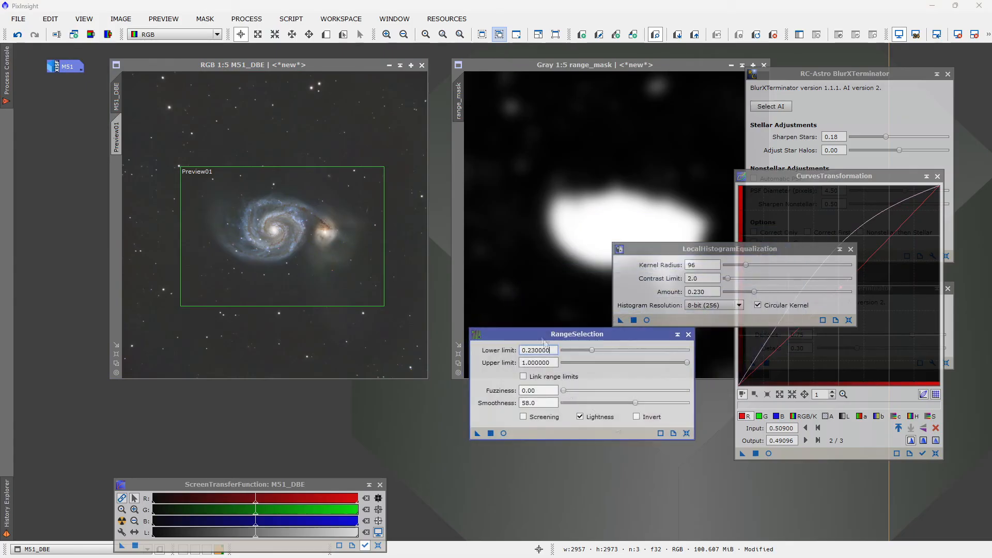
pyautogui.click(687, 433)
pyautogui.click(503, 433)
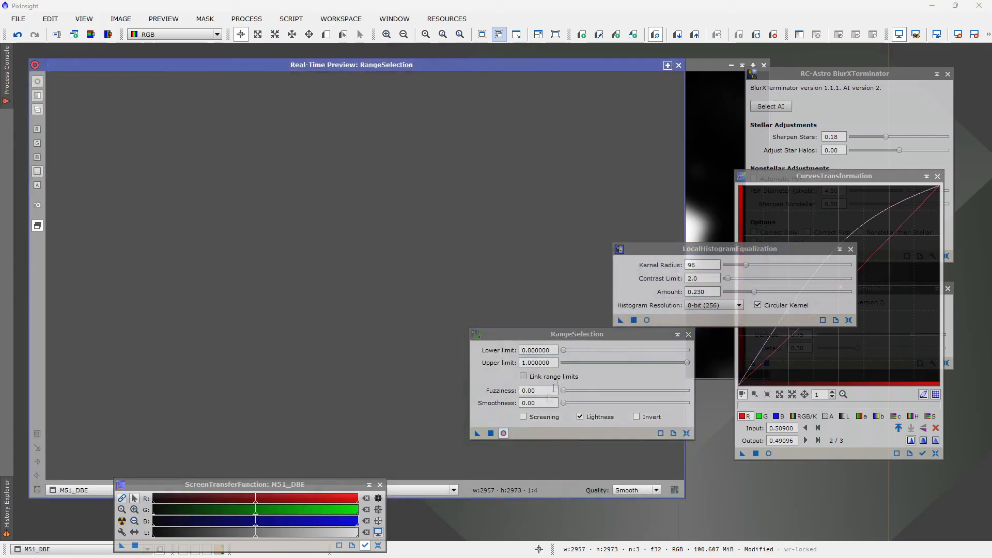
# Create a new range mask from M51_DBE with lower limit 0.39 and fuzziness 0.96, and close the real-time preview
pyautogui.moveTo(566, 353); pyautogui.dragTo(595, 358)
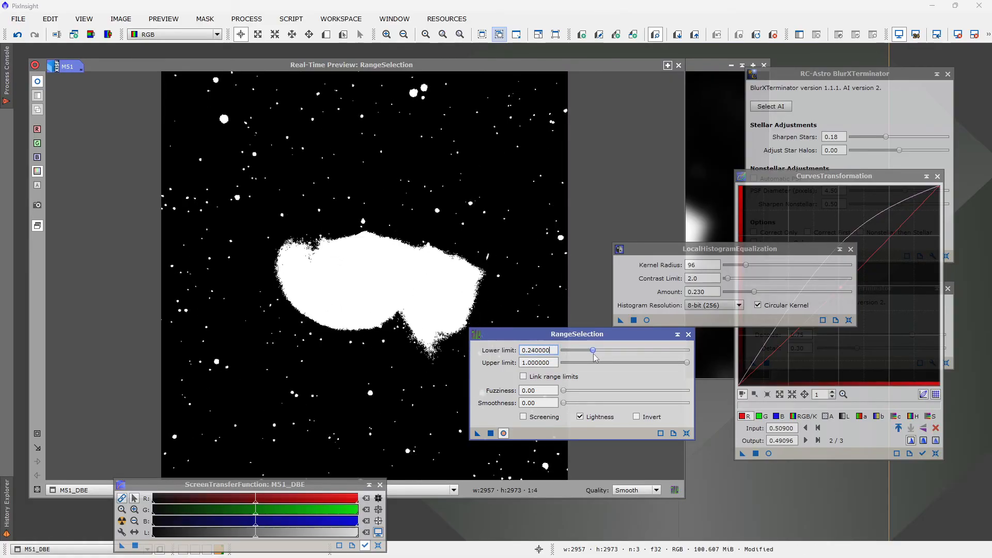
pyautogui.moveTo(567, 396); pyautogui.dragTo(686, 394)
pyautogui.moveTo(595, 353); pyautogui.dragTo(613, 353)
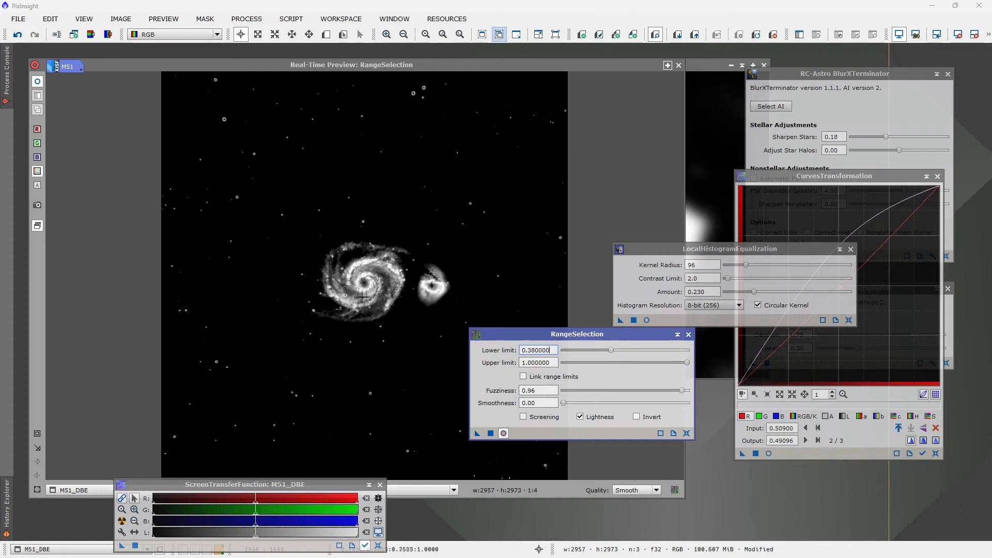
pyautogui.moveTo(612, 353); pyautogui.dragTo(614, 354)
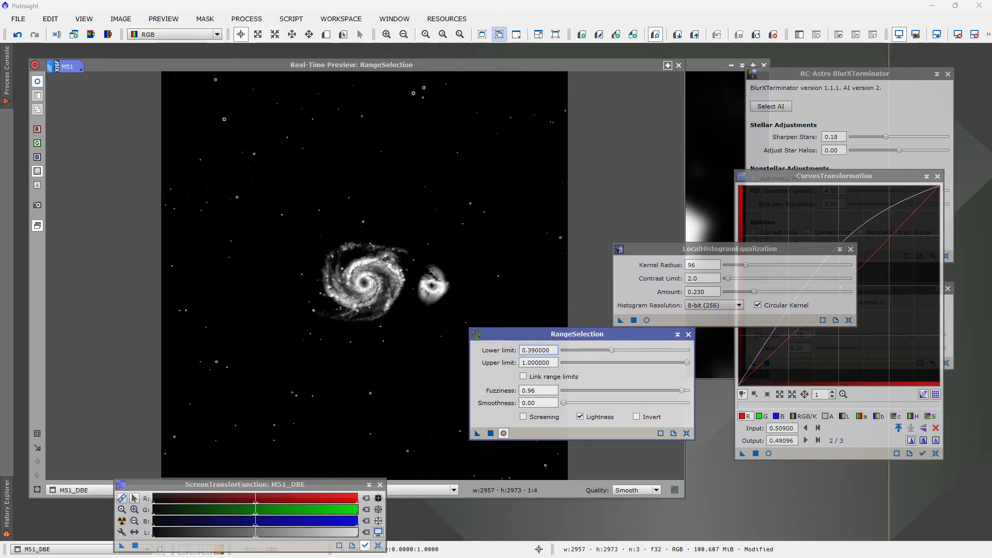
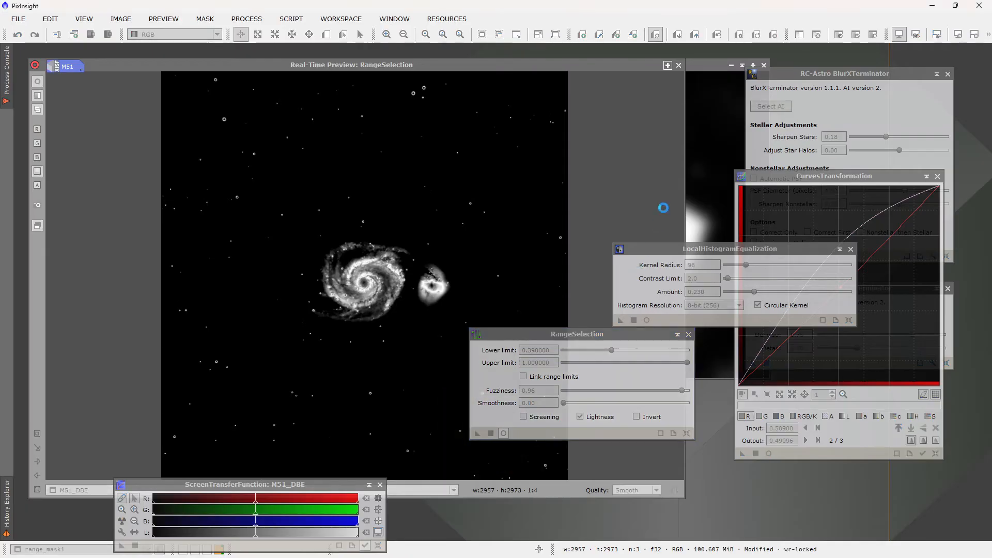
pyautogui.click(678, 66)
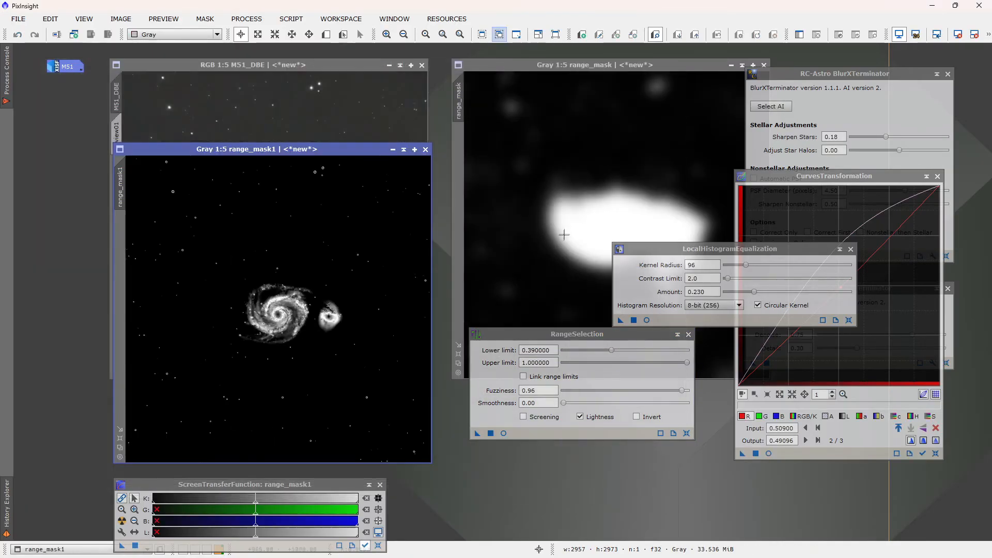
# Clear the workspace by iconizing the old range_mask image, and briefly view range_mask1 maximized
pyautogui.moveTo(539, 333); pyautogui.dragTo(666, 417)
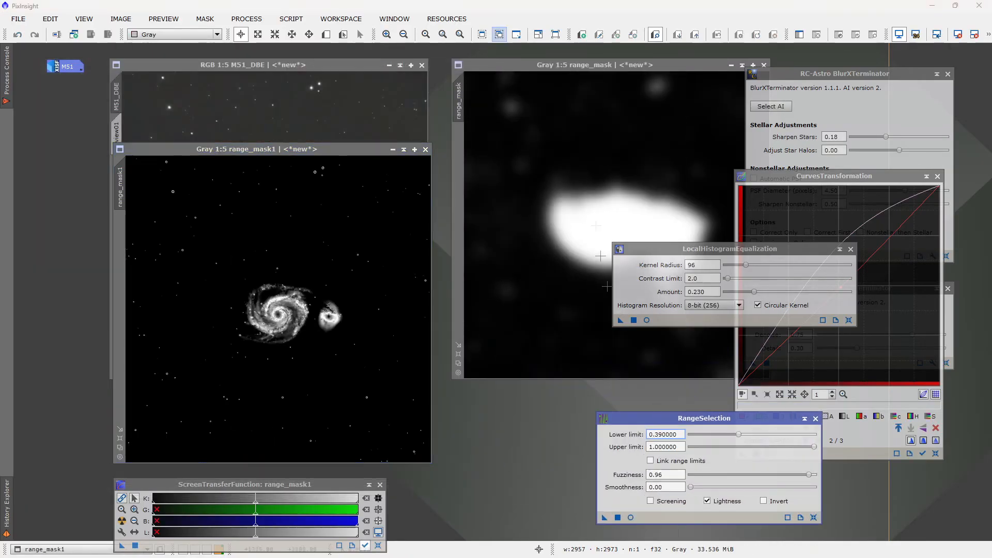
pyautogui.click(731, 66)
pyautogui.moveTo(643, 226); pyautogui.dragTo(716, 72)
pyautogui.doubleClick(295, 149)
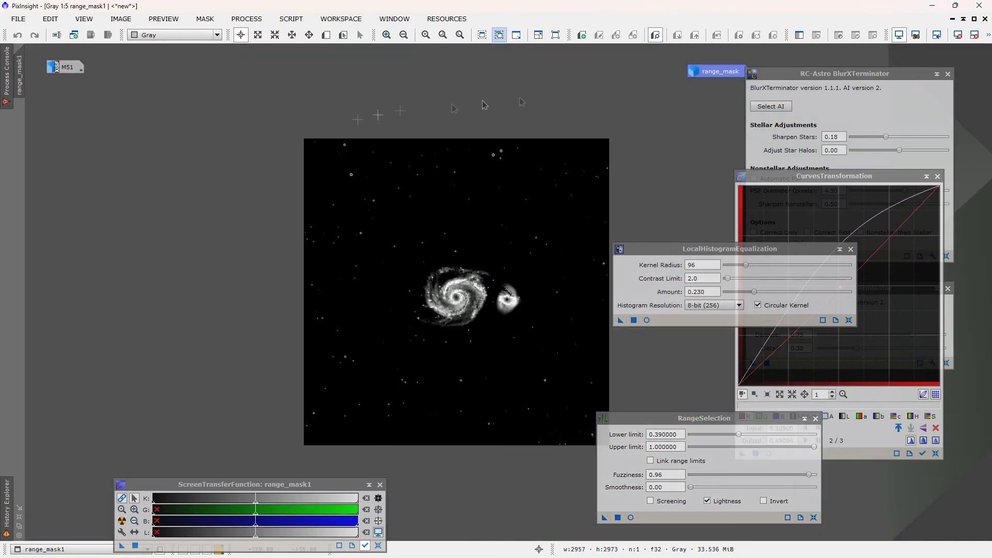
pyautogui.click(974, 19)
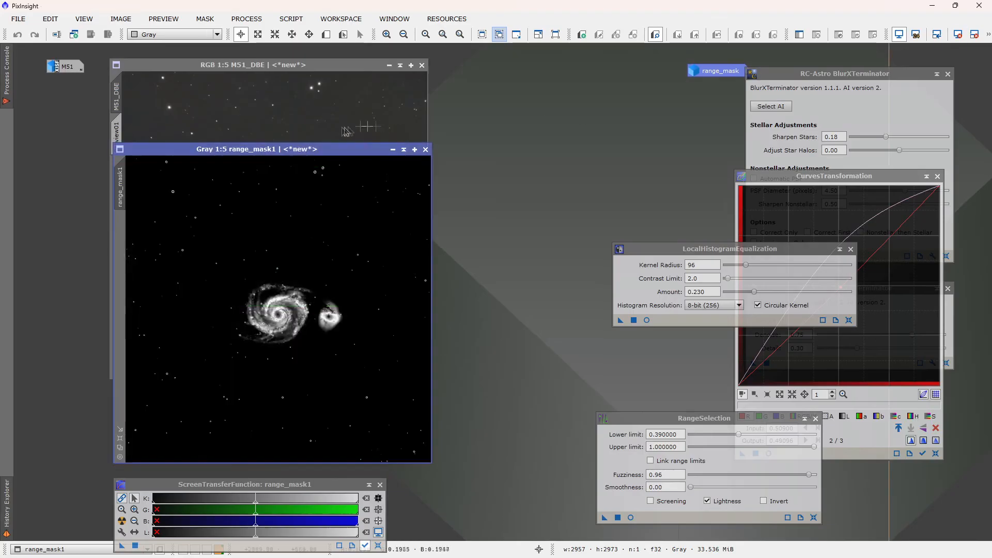
# Apply range_mask1 as the mask of M51_DBE and briefly toggle the mask overlay to check the protected areas
pyautogui.moveTo(313, 143); pyautogui.dragTo(509, 108)
pyautogui.moveTo(314, 145); pyautogui.dragTo(117, 196)
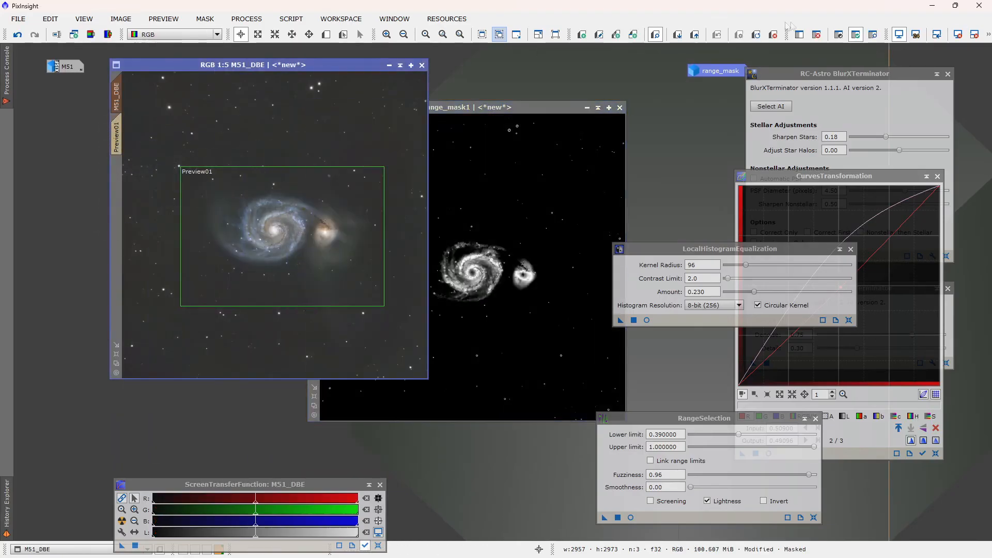
pyautogui.click(873, 34)
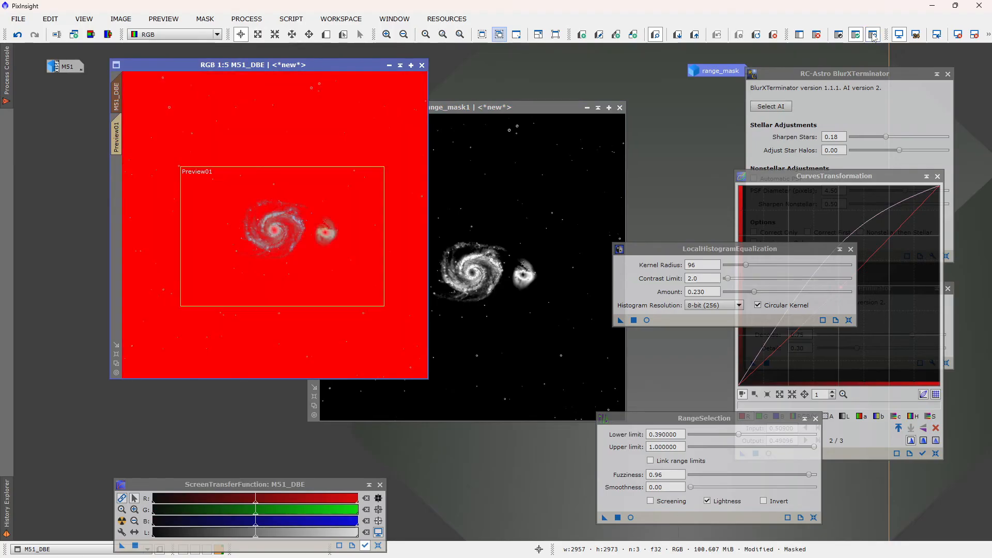
pyautogui.click(873, 34)
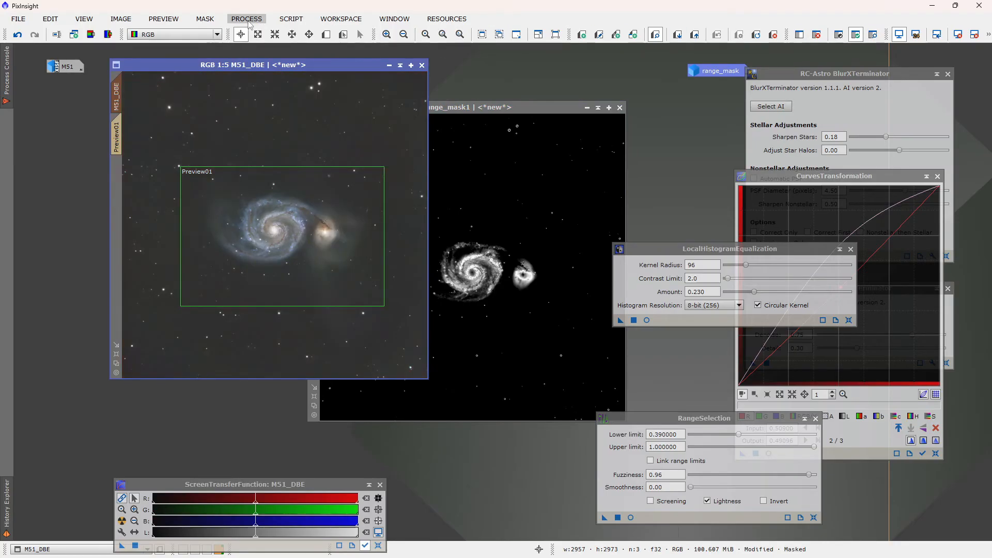
# Open the UnsharpMask process, make Preview01 of M51_DBE the active view and start a real-time preview
pyautogui.click(249, 22)
pyautogui.moveTo(331, 11)
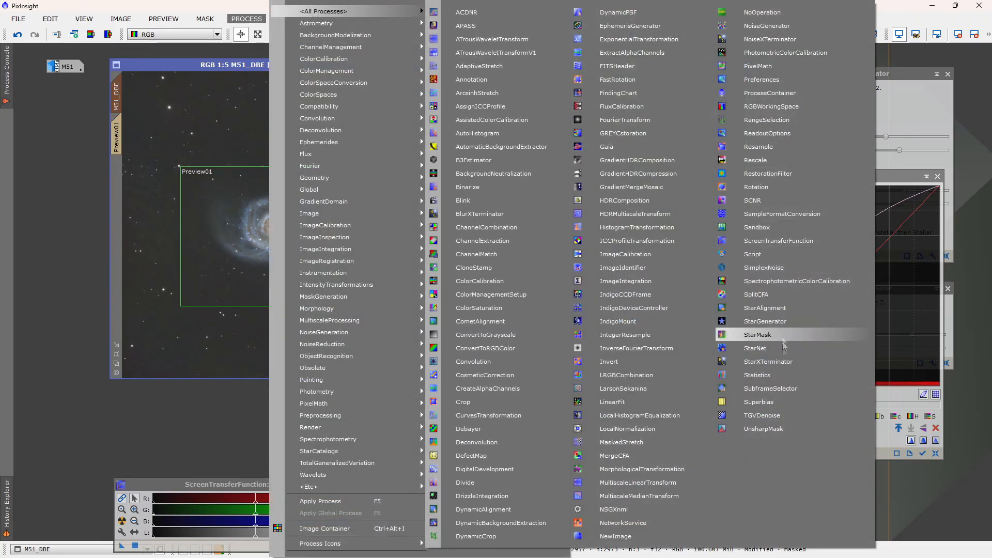
pyautogui.click(780, 429)
pyautogui.moveTo(499, 262); pyautogui.dragTo(610, 154)
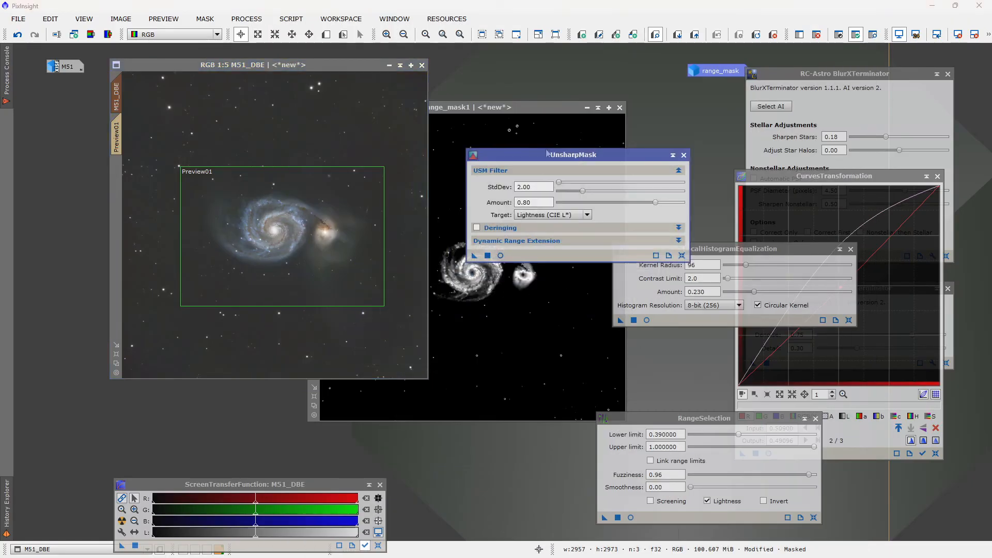
pyautogui.click(117, 137)
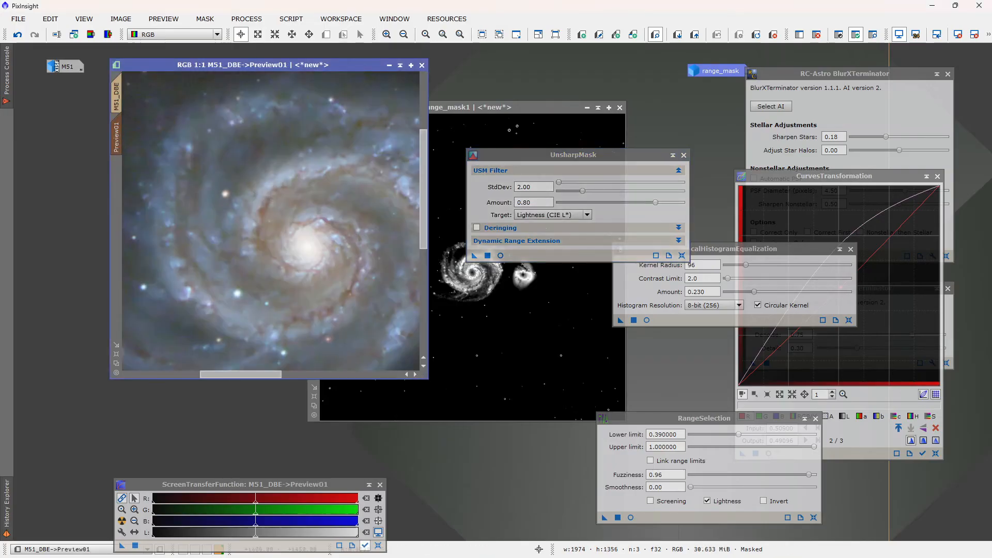
pyautogui.click(500, 255)
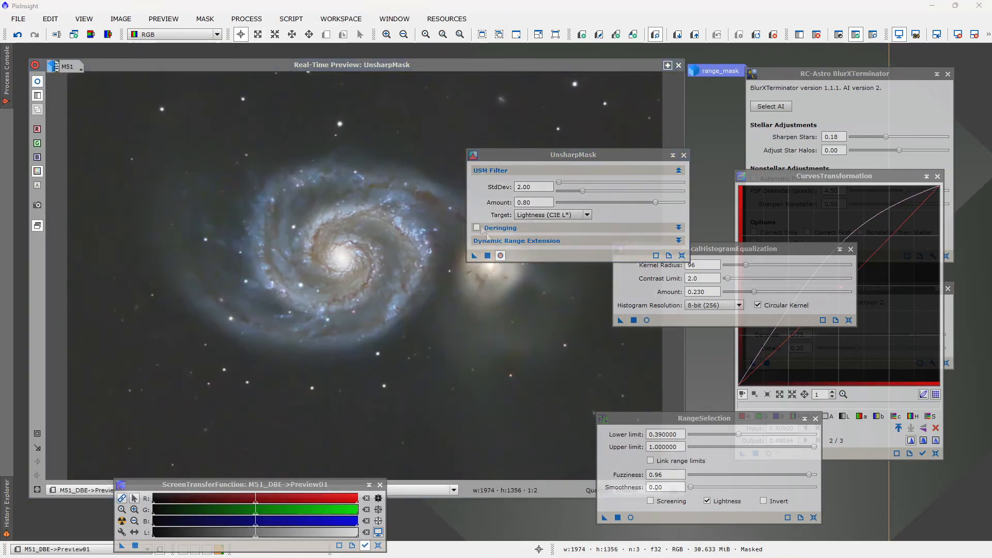
# Compare the UnsharpMask effect off and on, and apply it to Preview01 with StdDev 2.00 and amount 0.80
pyautogui.click(39, 81)
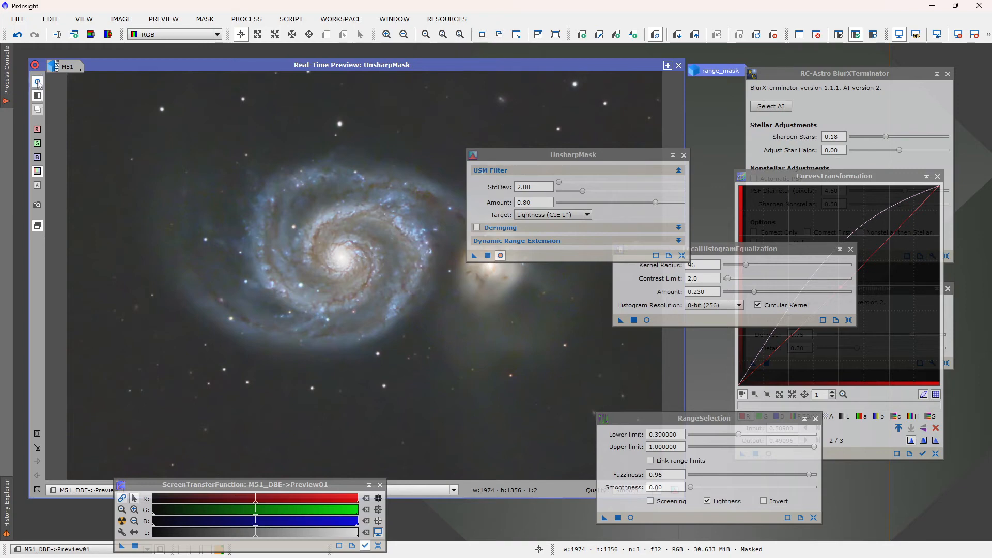
pyautogui.click(488, 255)
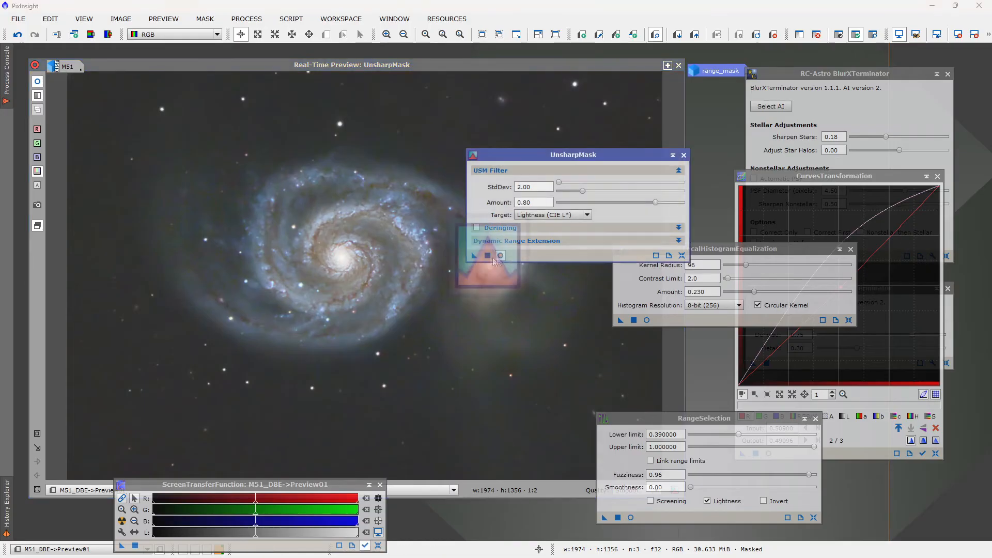
pyautogui.click(680, 66)
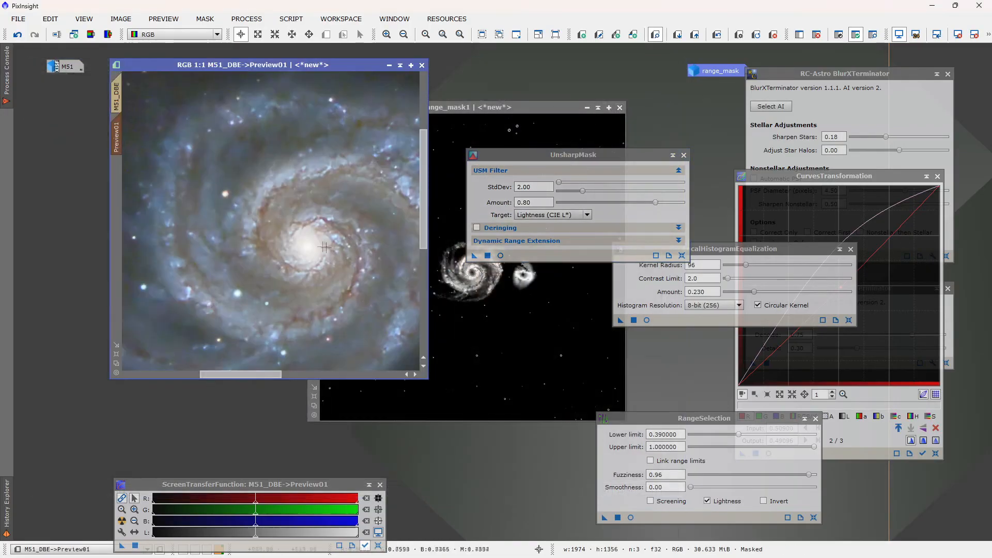
# Examine the sharpened Preview01 close up, checking the spiral arms, dust lanes, companion galaxy and background for detail and noise
pyautogui.scroll(1, 302, 182)
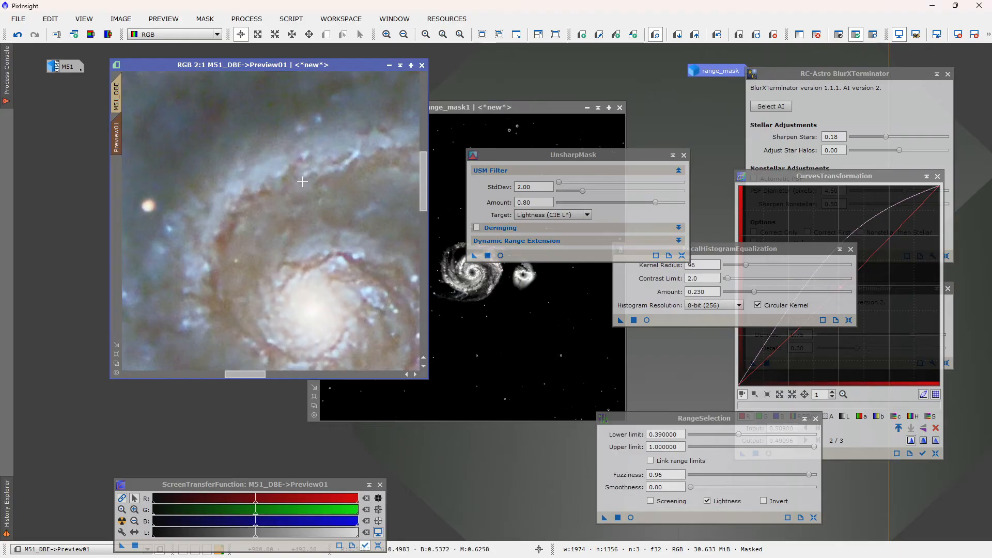
pyautogui.scroll(-1, 305, 287)
pyautogui.scroll(2, 252, 258)
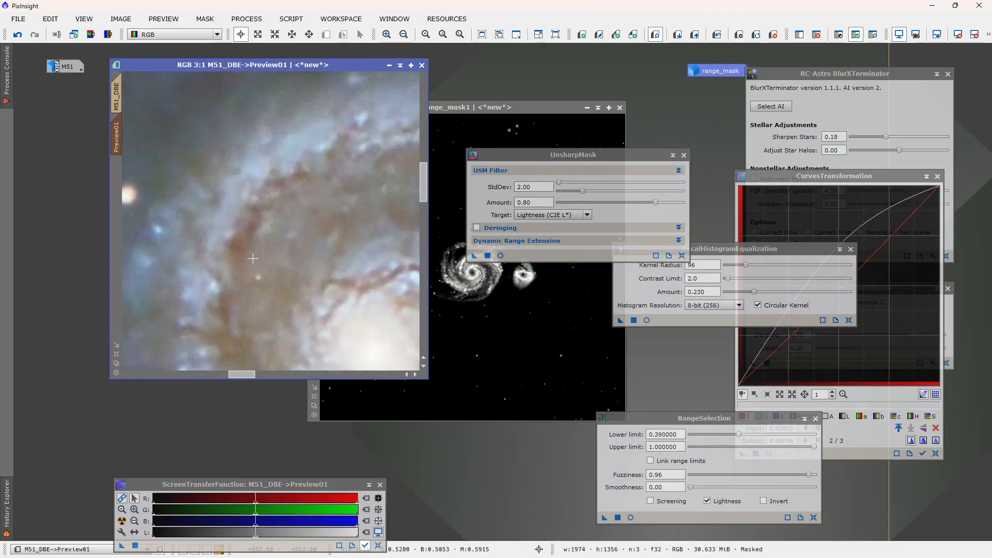
pyautogui.scroll(-3, 253, 259)
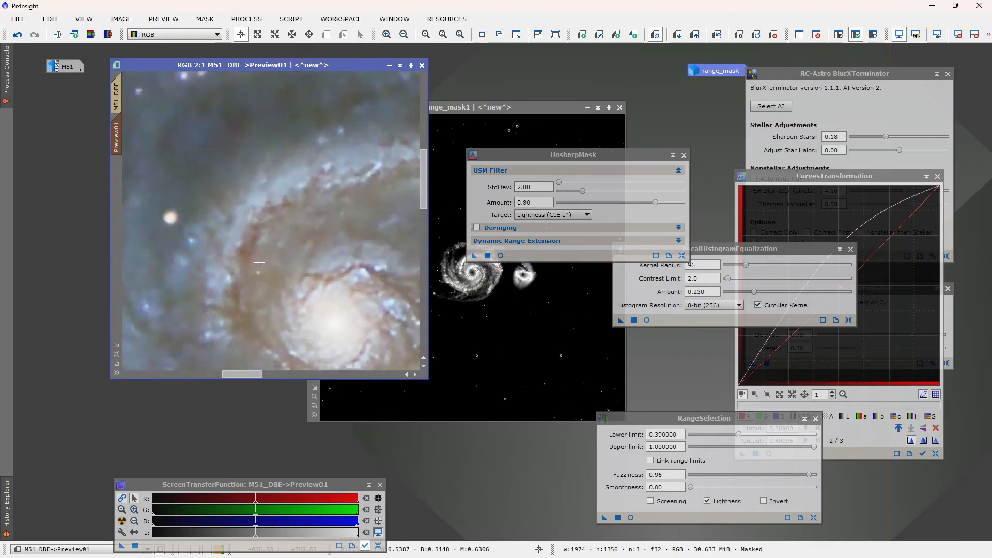
pyautogui.scroll(2, 346, 204)
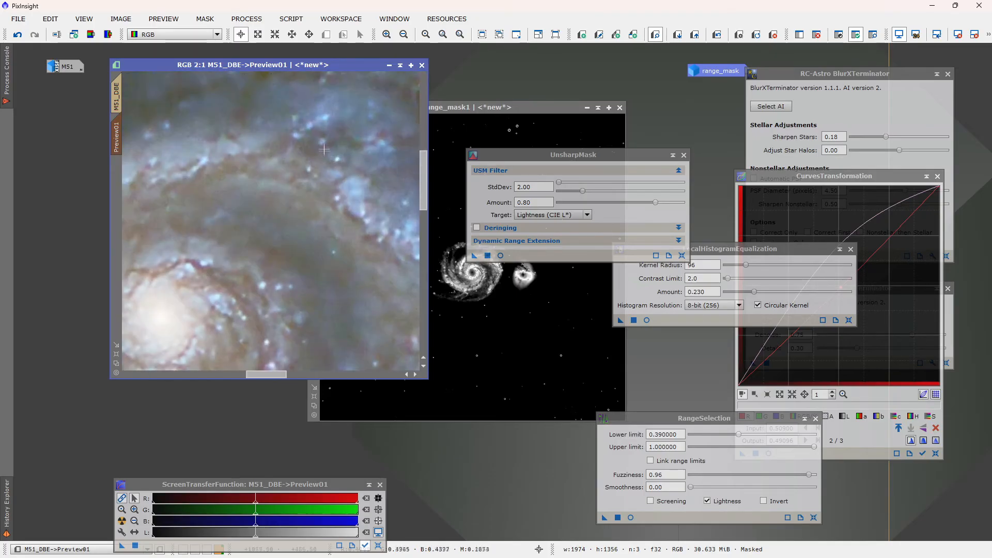
pyautogui.scroll(3, 320, 122)
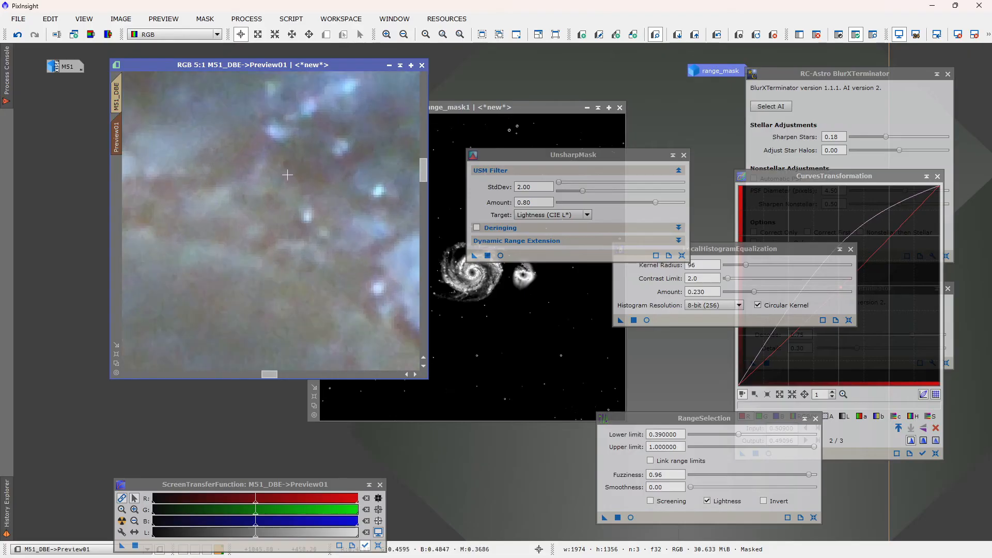
pyautogui.scroll(-6, 286, 174)
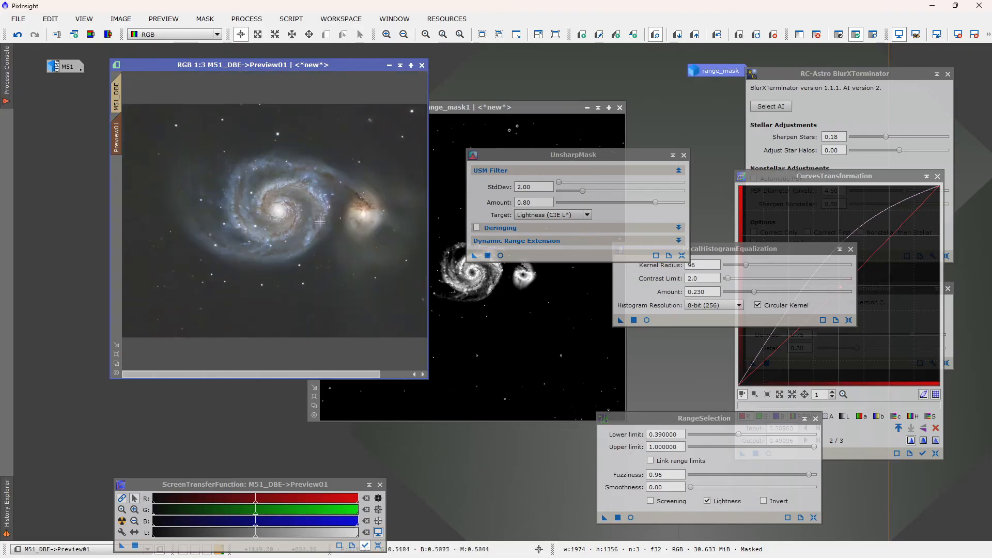
pyautogui.scroll(3, 320, 221)
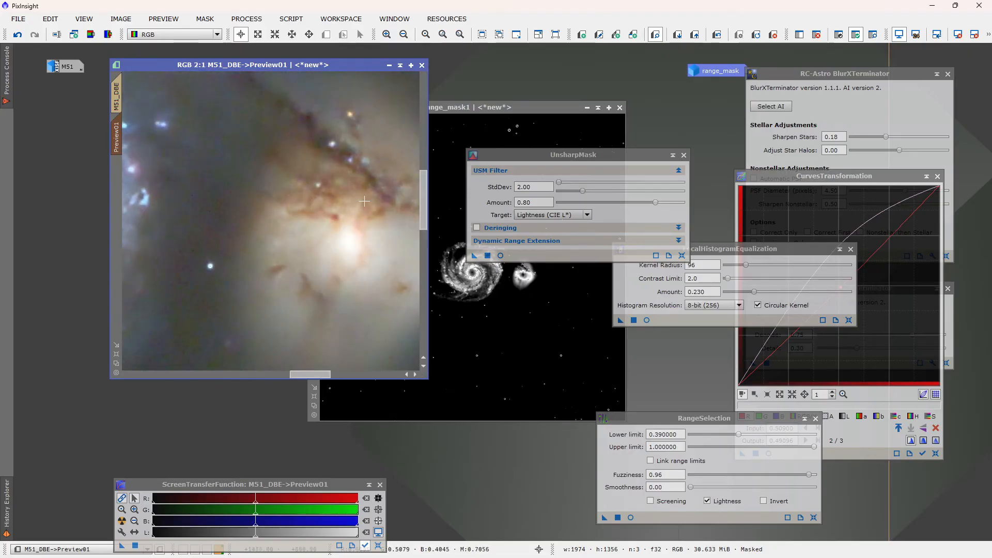
pyautogui.scroll(-3, 343, 221)
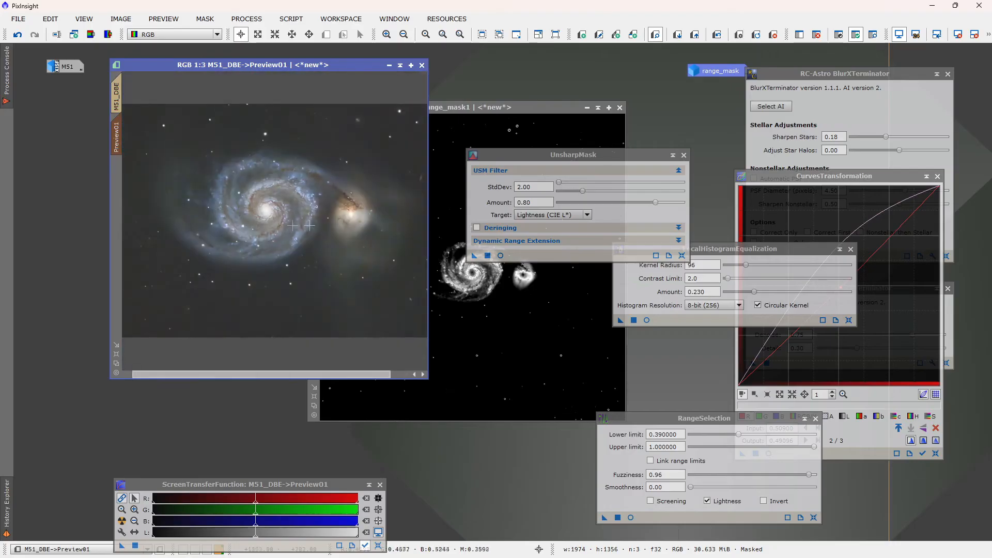
pyautogui.scroll(3, 224, 191)
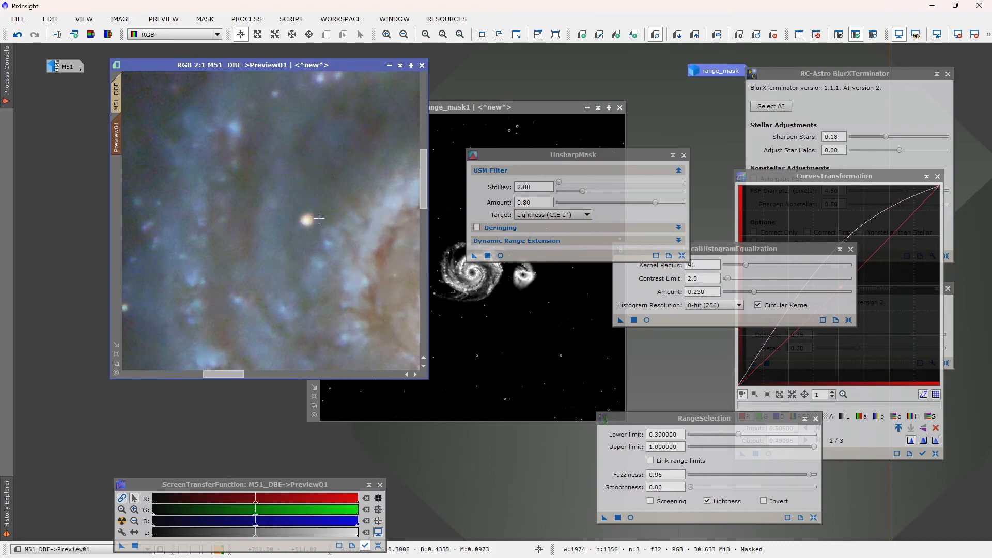
pyautogui.scroll(-3, 295, 236)
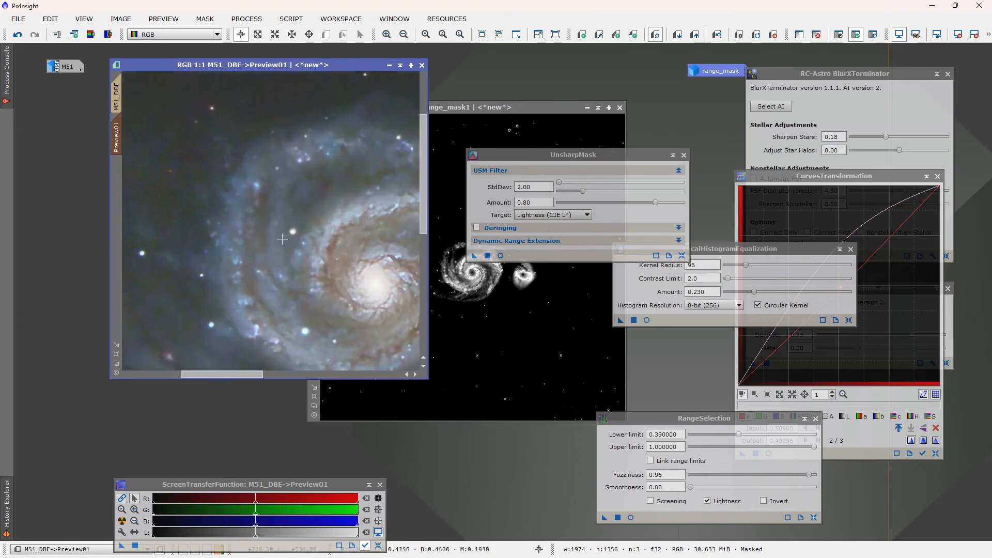
pyautogui.scroll(4, 273, 122)
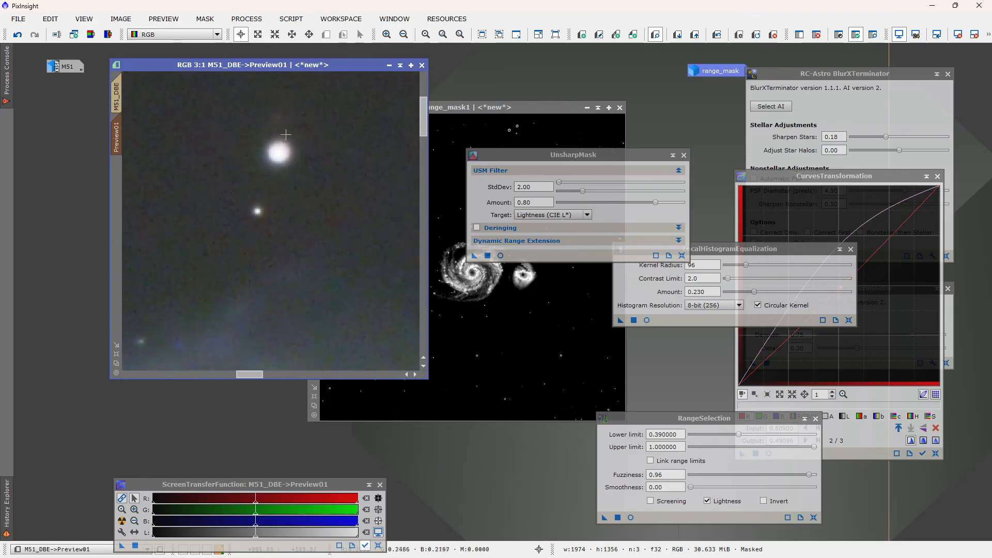
# Review the sharpened galaxy in Preview01 at several magnifications, from the whole frame to the core and inner spiral arms
pyautogui.scroll(-5, 226, 214)
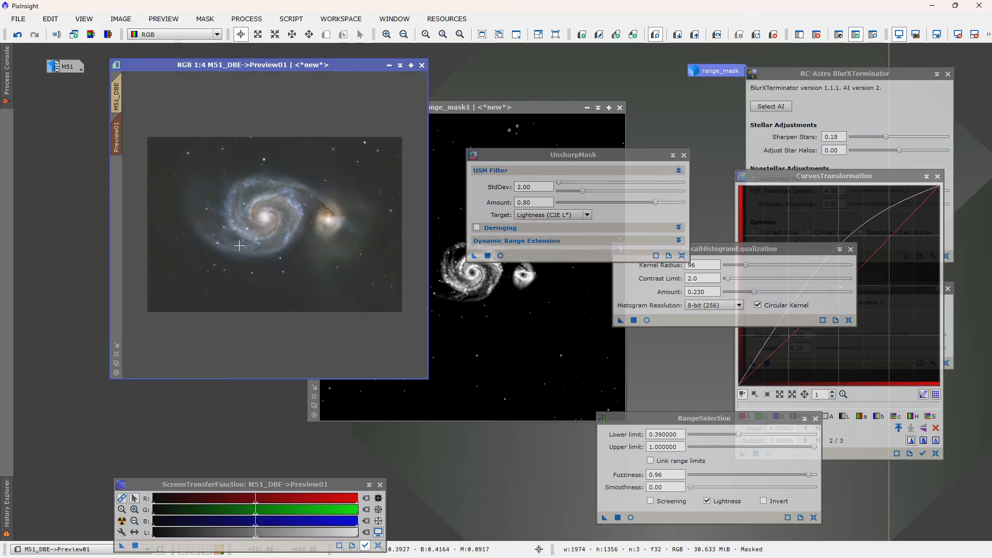
pyautogui.scroll(1, 239, 245)
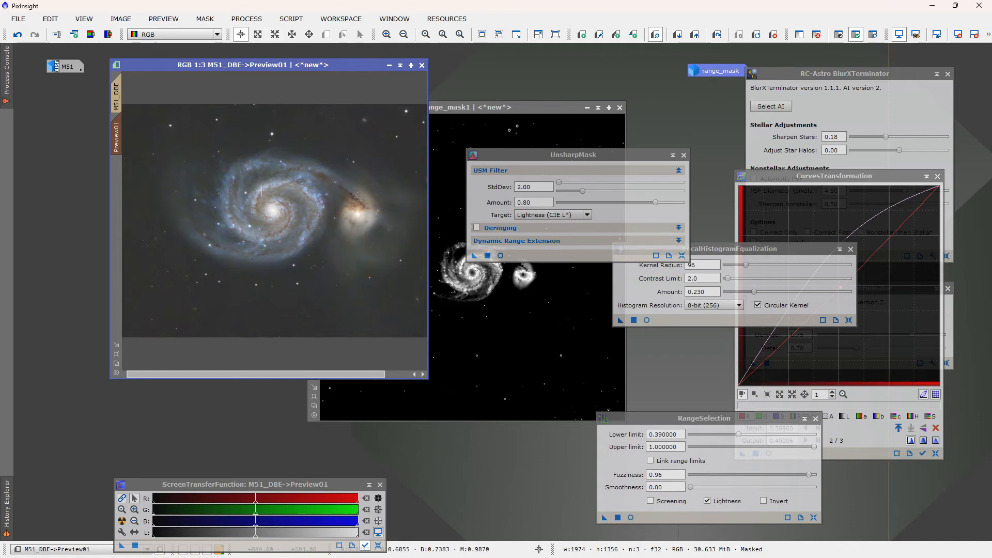
pyautogui.scroll(2, 241, 185)
pyautogui.scroll(-1, 261, 191)
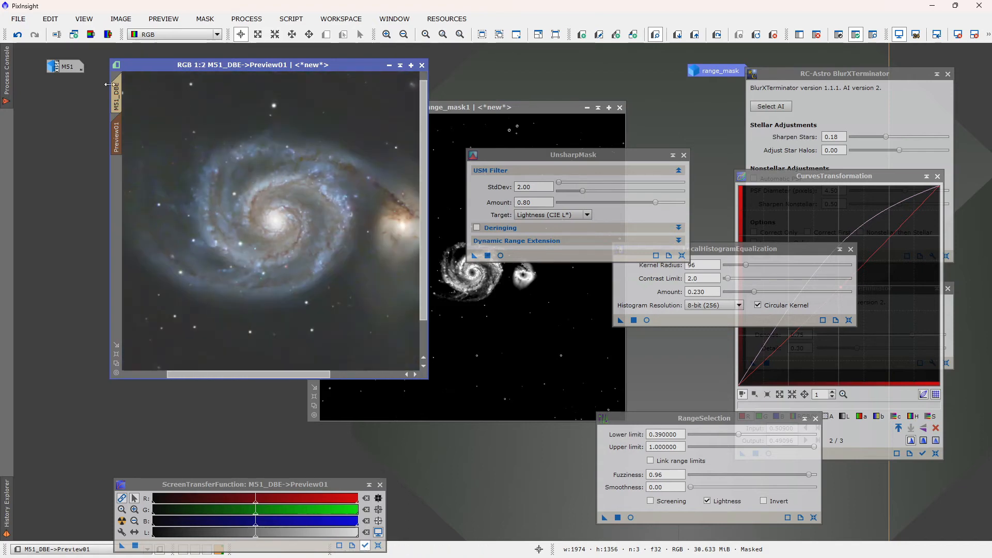
pyautogui.scroll(2, 368, 208)
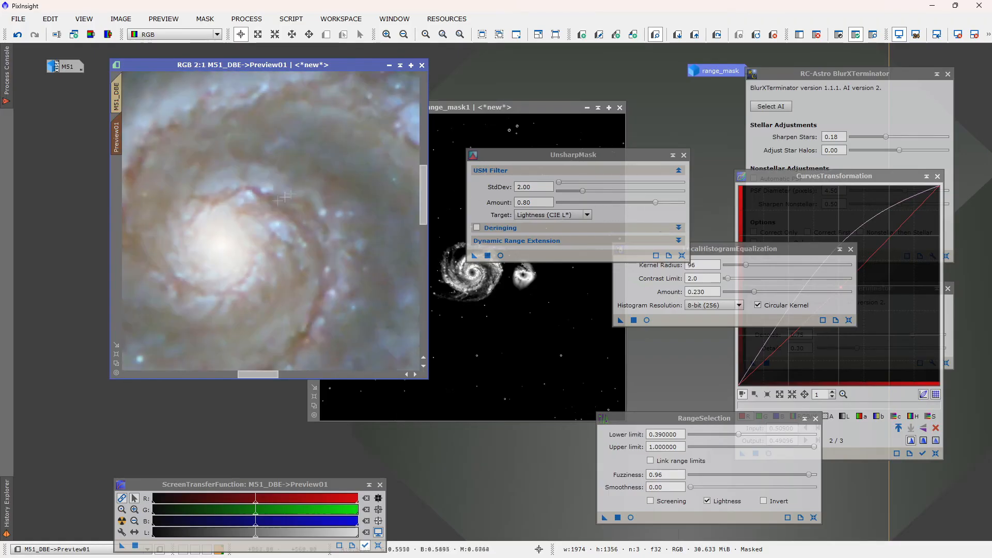
pyautogui.scroll(-2, 296, 192)
pyautogui.scroll(2, 256, 166)
pyautogui.scroll(-3, 256, 166)
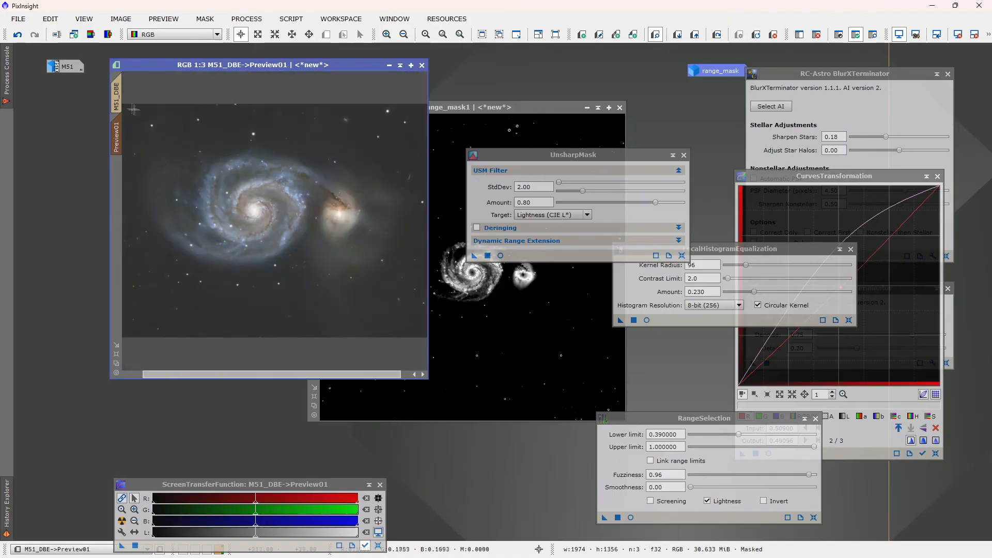
# Apply UnsharpMask with StdDev 2.00 and amount 0.80 to the whole M51_DBE image, undoing and redoing it to compare the background stars
pyautogui.click(117, 97)
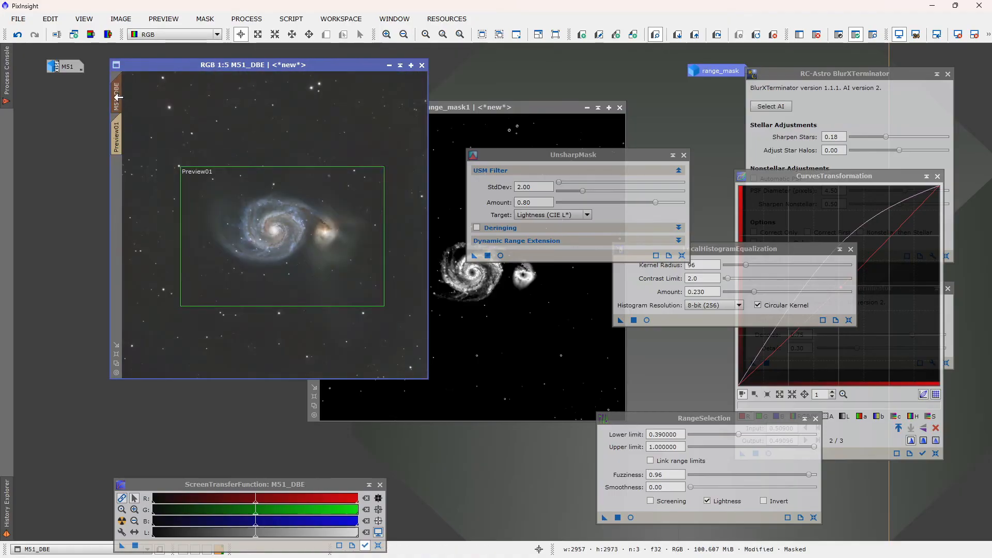
pyautogui.click(487, 256)
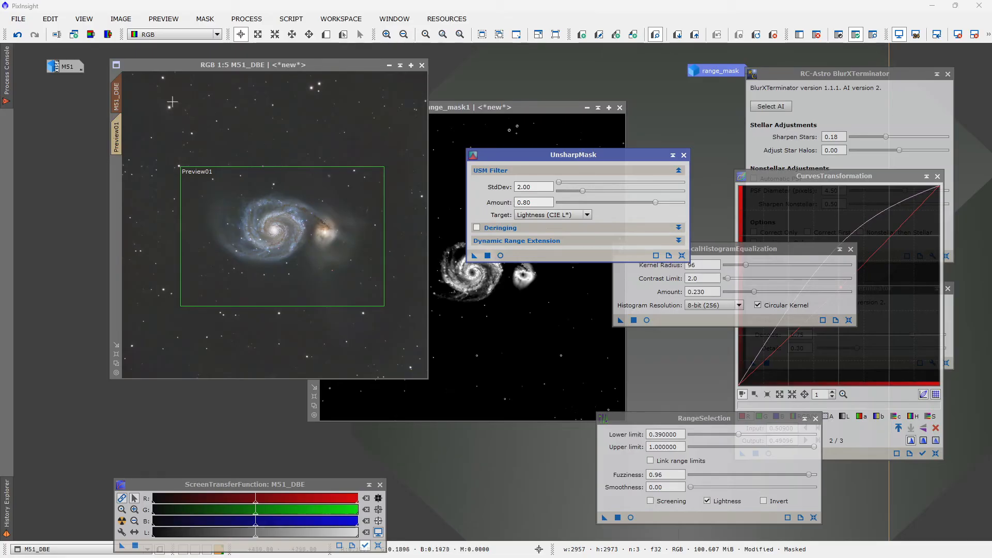
pyautogui.scroll(5, 171, 114)
pyautogui.scroll(-1, 167, 137)
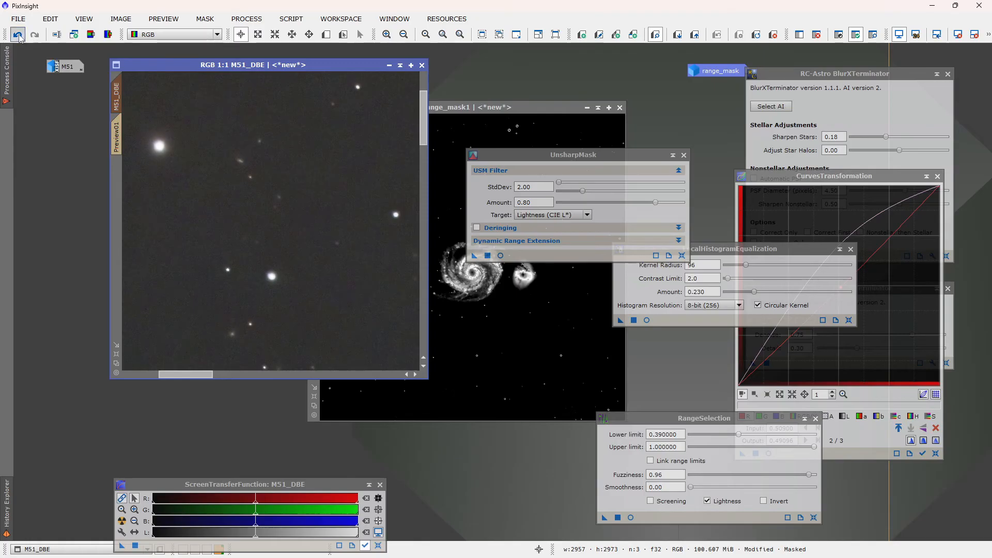
pyautogui.click(35, 39)
pyautogui.scroll(-2, 288, 150)
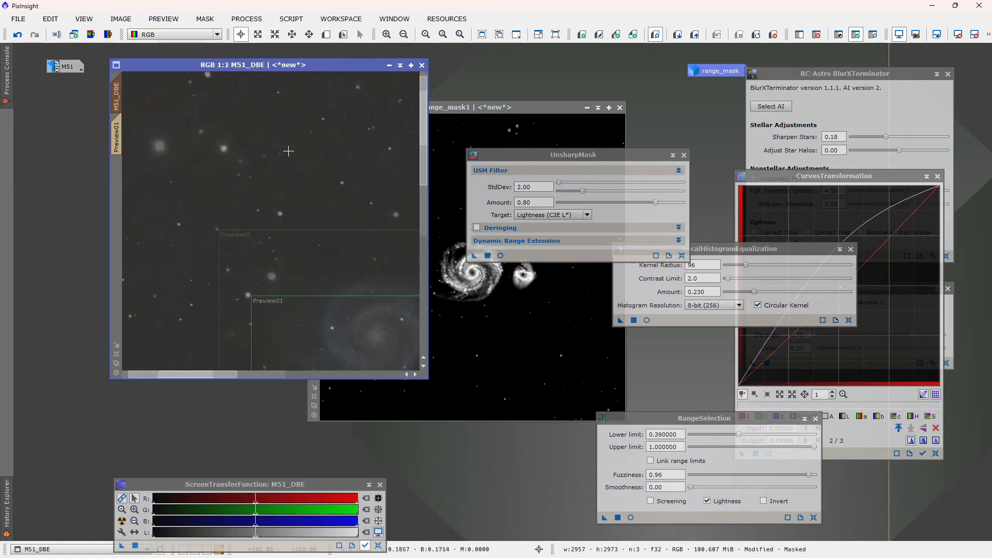
# Compare M51_DBE before and after sharpening, checking the bright stars, the background and the galaxy core
pyautogui.scroll(3, 383, 101)
pyautogui.scroll(-2, 377, 101)
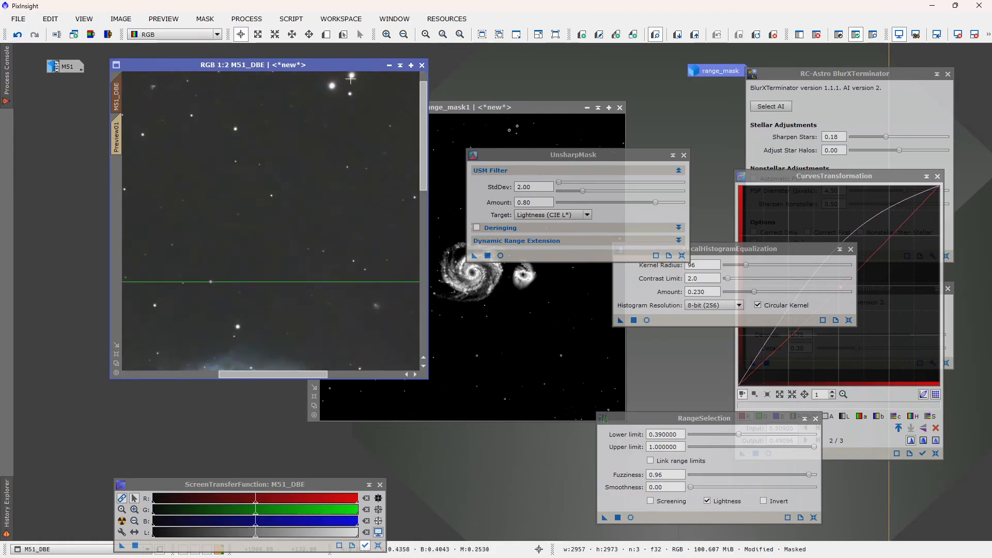
pyautogui.scroll(2, 351, 78)
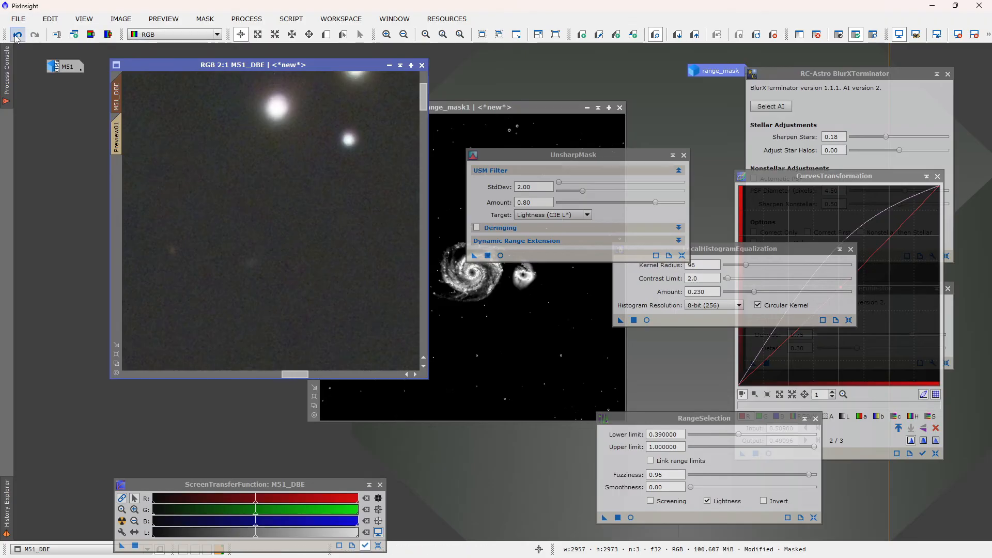
pyautogui.scroll(-3, 233, 189)
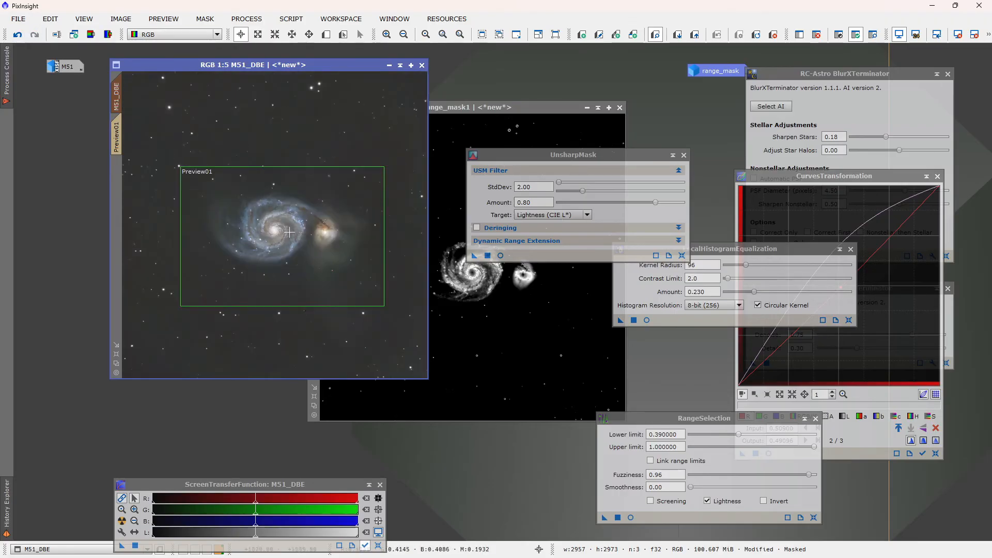
pyautogui.scroll(3, 242, 211)
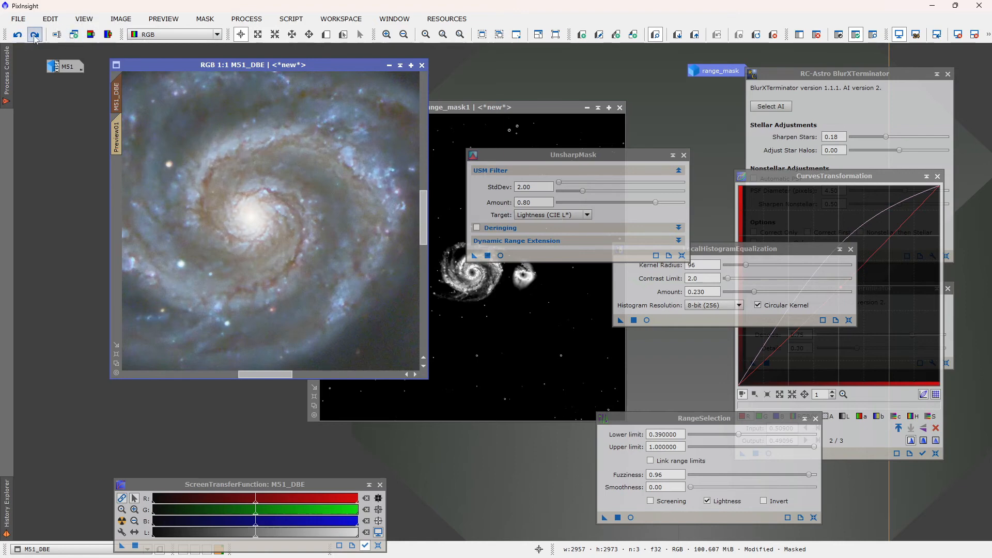
pyautogui.scroll(-2, 237, 190)
pyautogui.scroll(1, 222, 168)
pyautogui.scroll(-4, 304, 202)
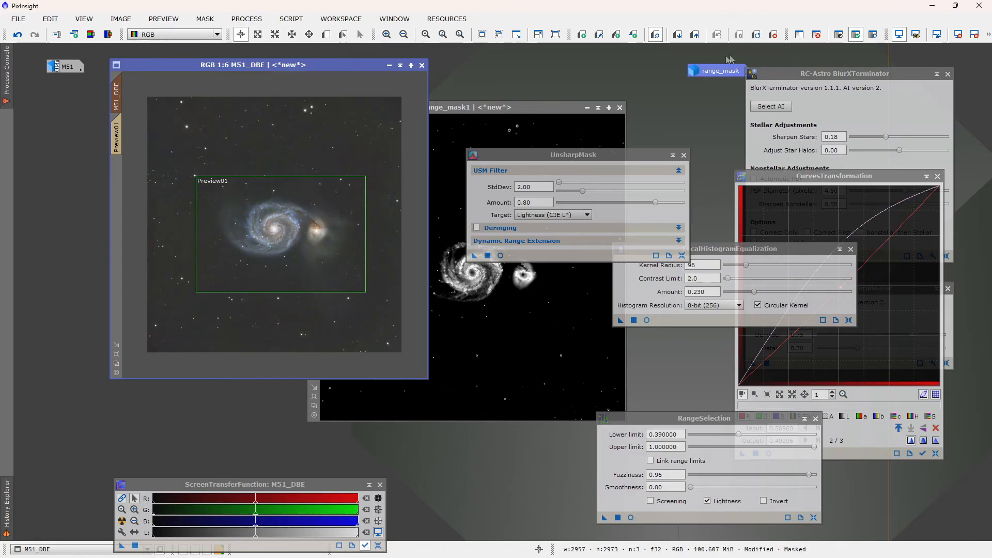
# Remove the current mask from M51_DBE and use the restored range_mask image as its mask instead
pyautogui.click(817, 35)
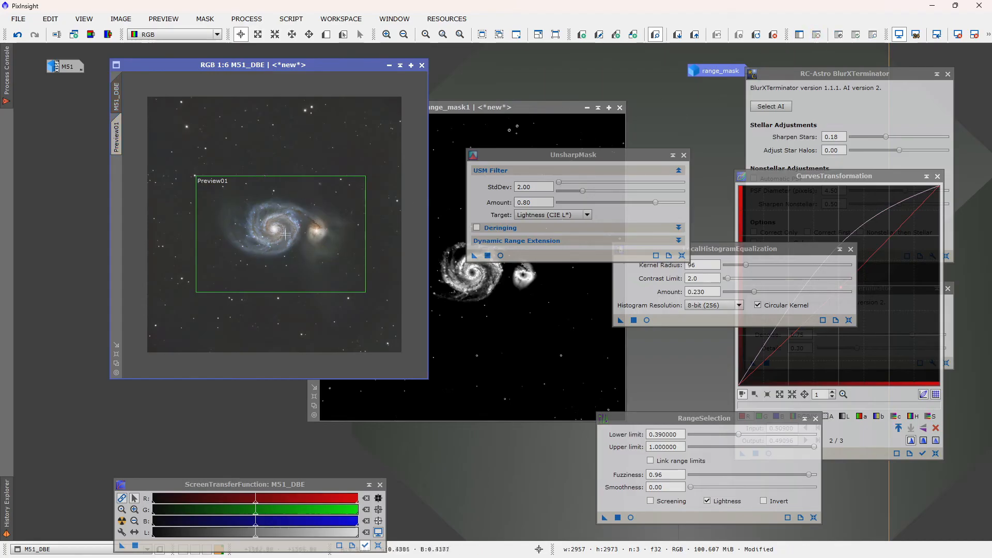
pyautogui.scroll(4, 279, 219)
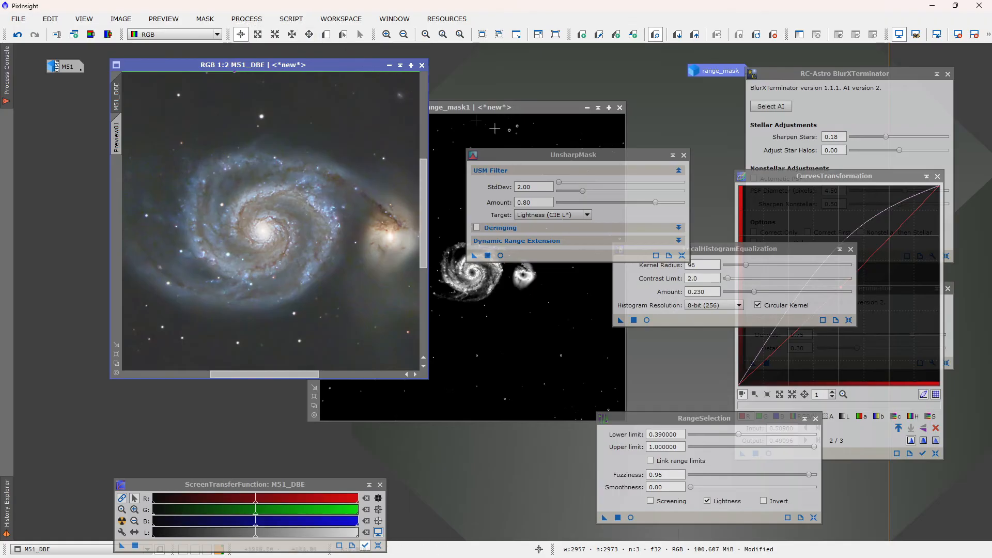
pyautogui.doubleClick(711, 73)
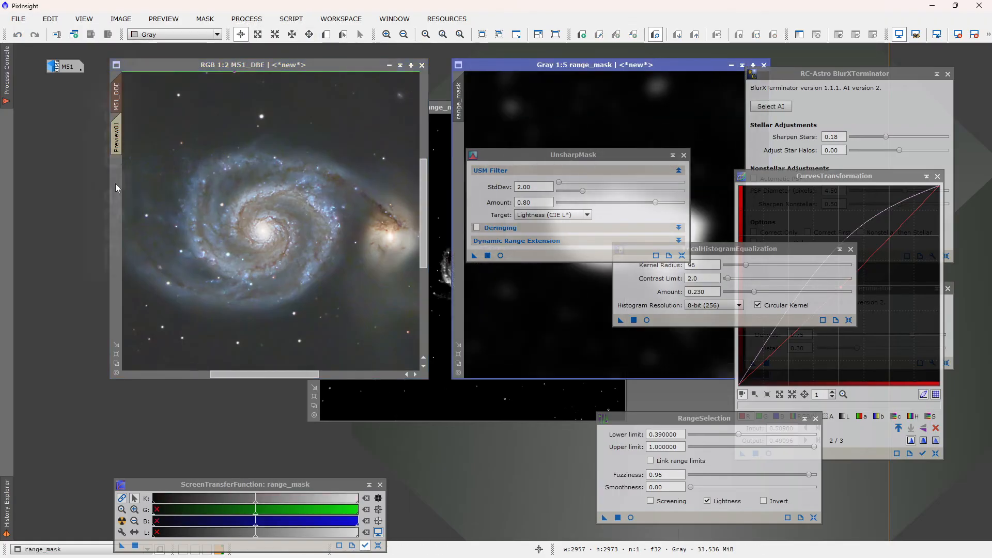
pyautogui.click(249, 80)
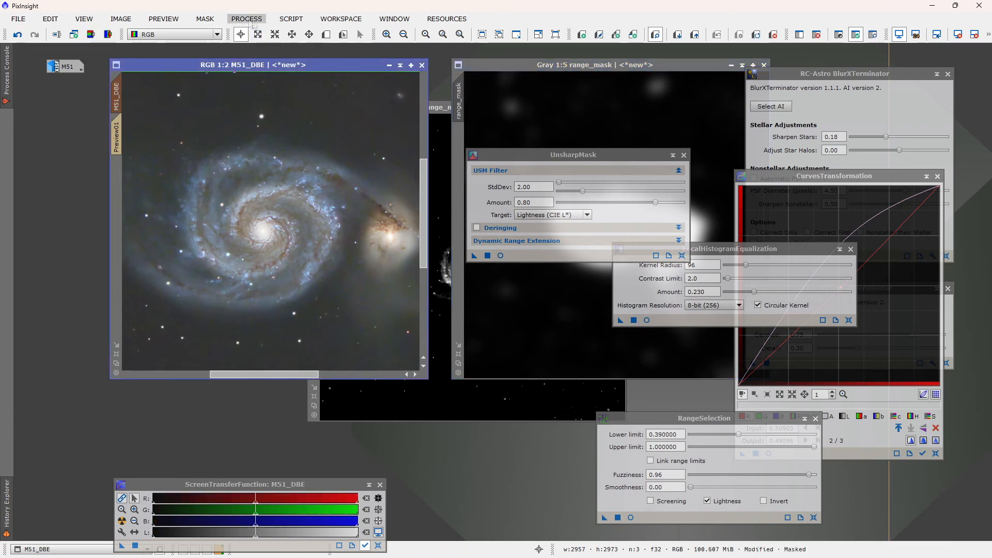
# Open the ColorSaturation process, place its window beside the galaxy image and set the curve range to 3
pyautogui.click(246, 19)
pyautogui.moveTo(364, 286)
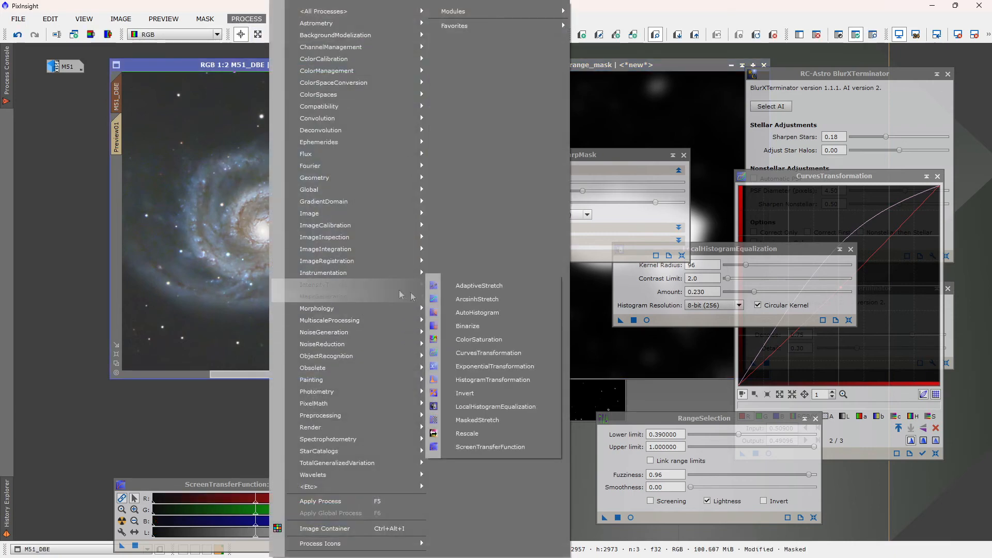
pyautogui.click(493, 342)
pyautogui.moveTo(780, 125); pyautogui.dragTo(594, 232)
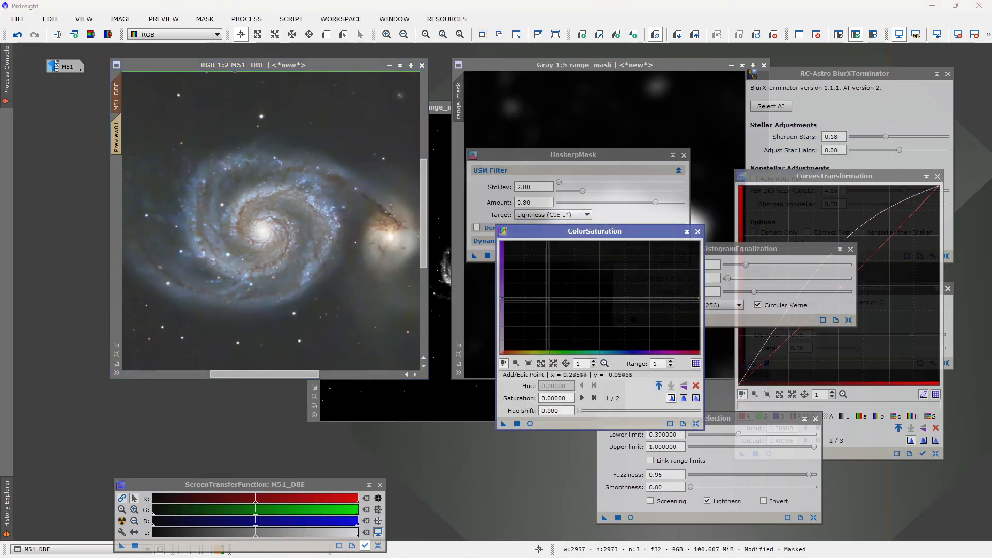
pyautogui.click(671, 362)
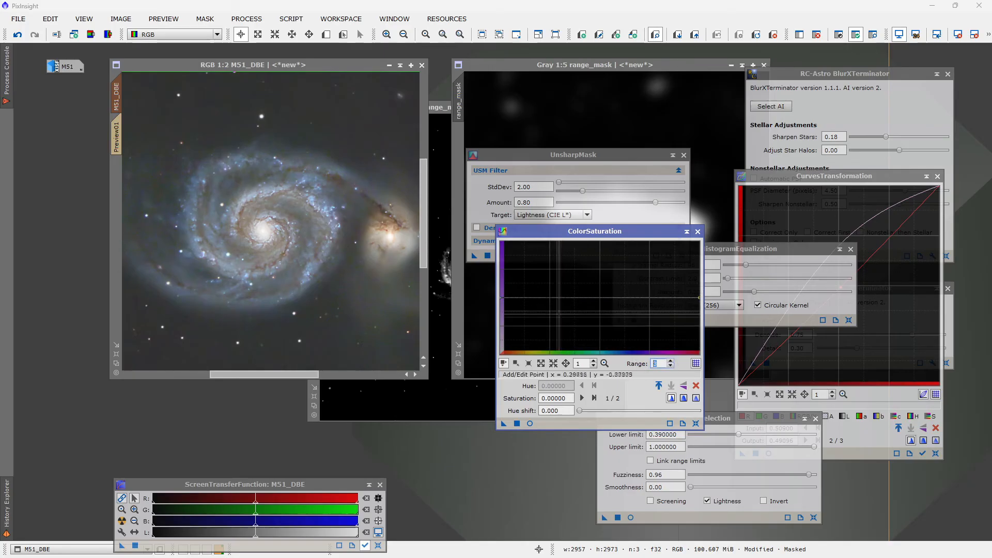
# Add five control points close to zero saturation along the ColorSaturation curve, including hues of about 0.09, 0.40 and 0.90
pyautogui.click(548, 298)
pyautogui.click(581, 299)
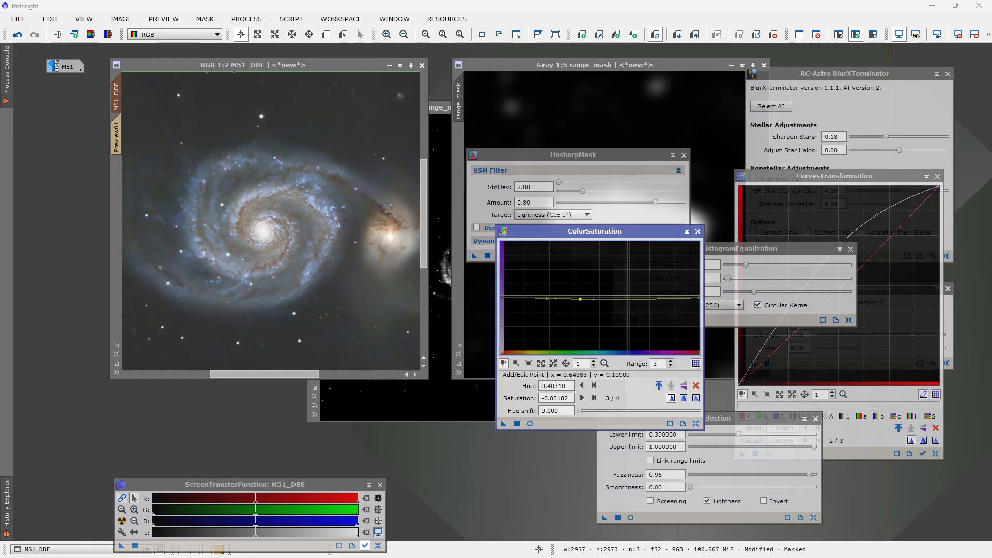
pyautogui.click(641, 300)
pyautogui.click(680, 299)
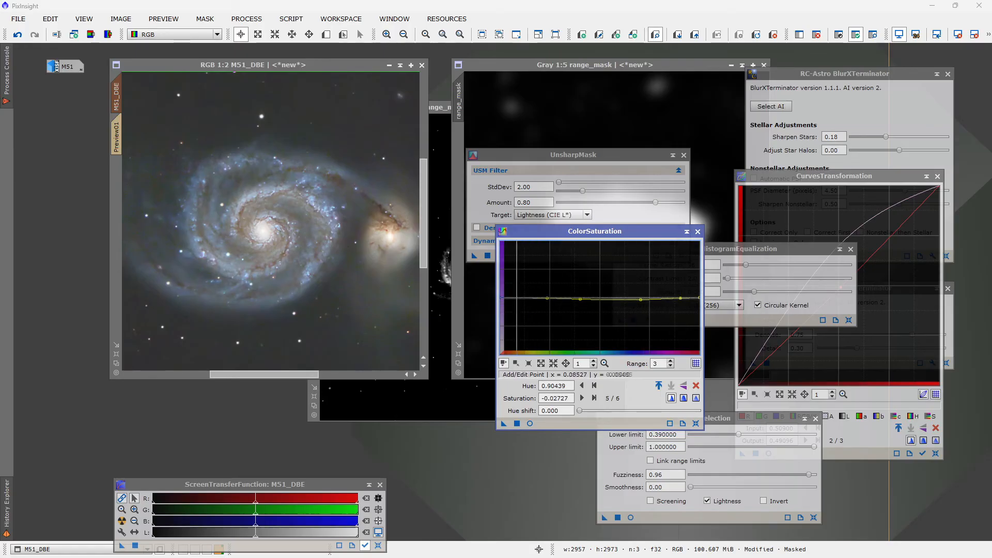
pyautogui.click(516, 298)
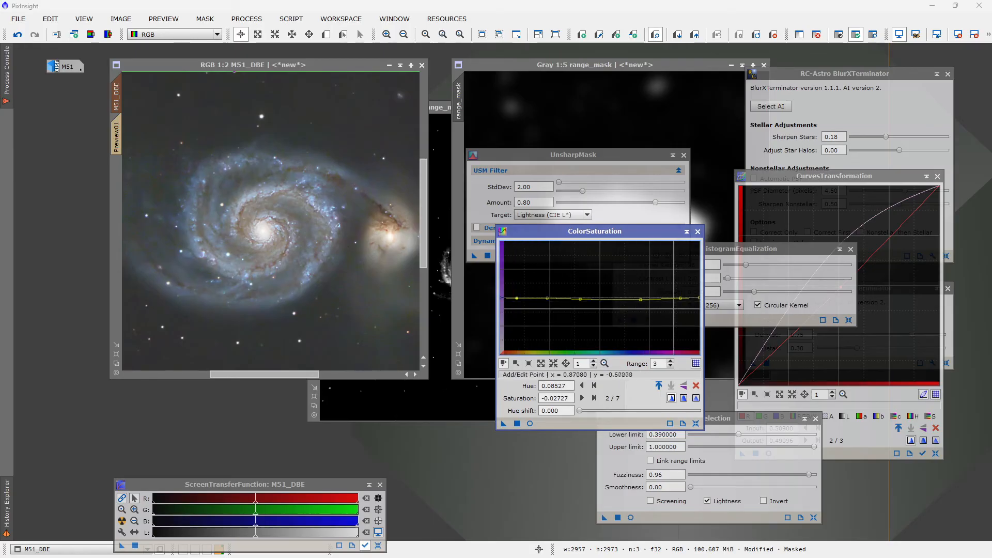
# Raise the red end point of the curve to saturation 0.51818 and run the real-time preview on Preview01
pyautogui.moveTo(699, 298); pyautogui.dragTo(698, 288)
pyautogui.click(530, 423)
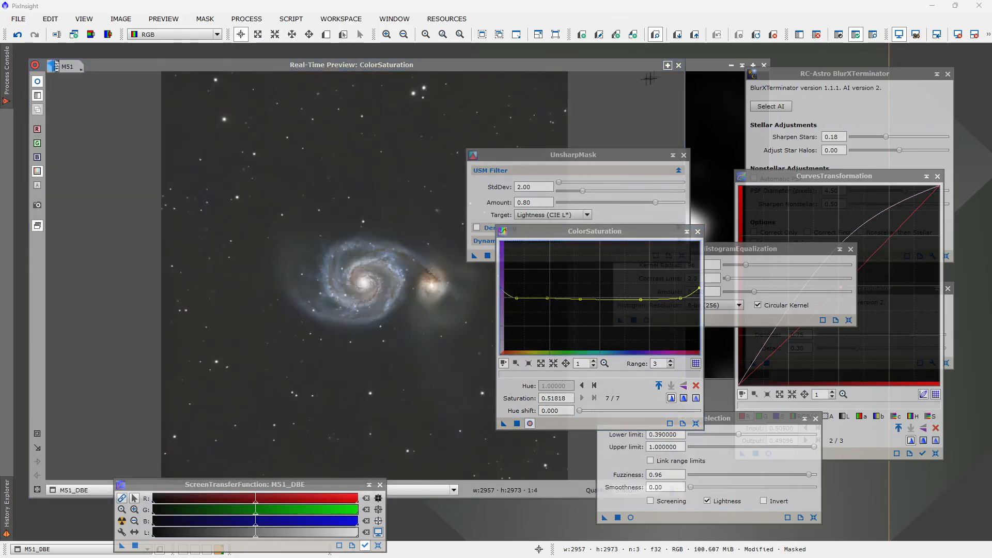
pyautogui.click(678, 66)
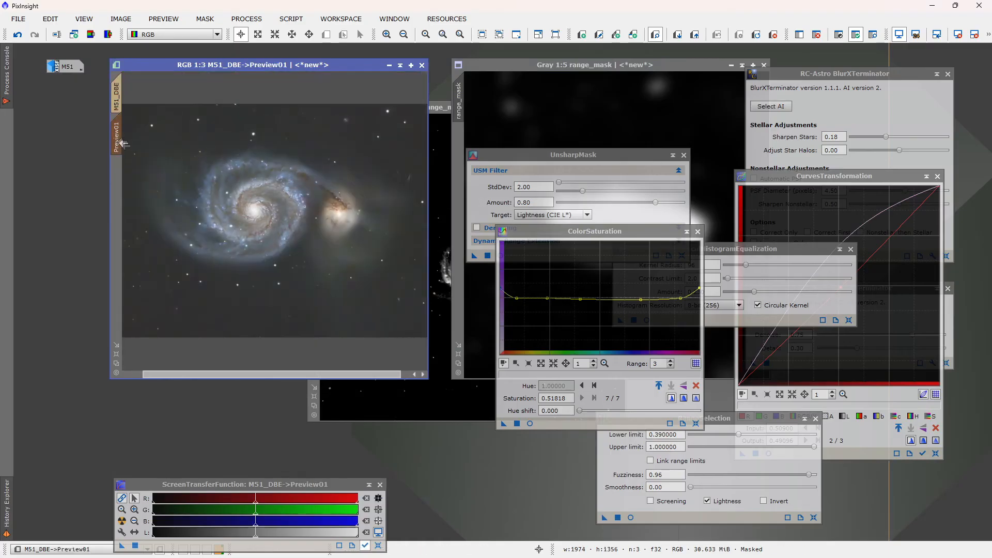
pyautogui.click(530, 424)
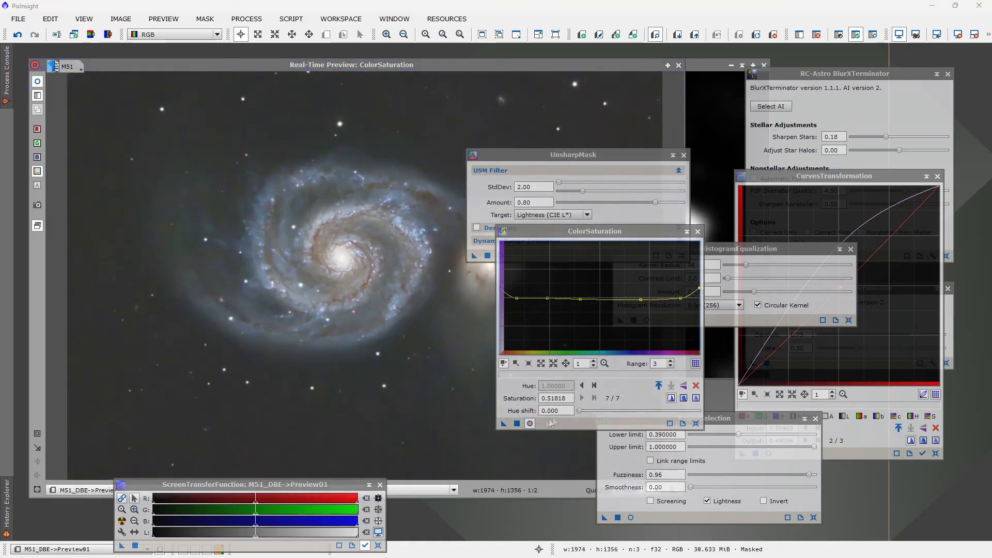
# Boost the orange-red, blue and magenta hues on the saturation curve, with a peak of 1.09091 at hue 0.86563
pyautogui.moveTo(680, 298); pyautogui.dragTo(639, 286)
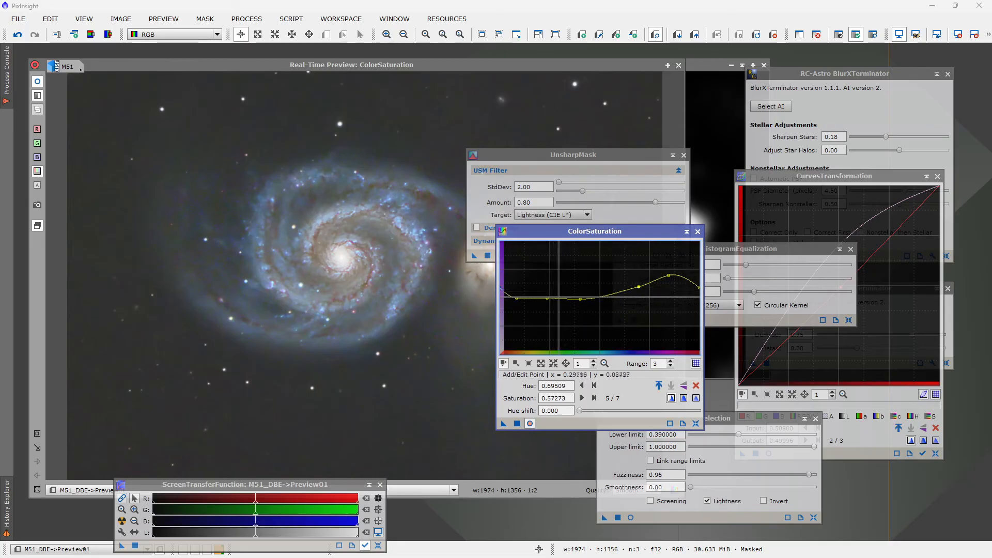
pyautogui.moveTo(517, 299); pyautogui.dragTo(528, 283)
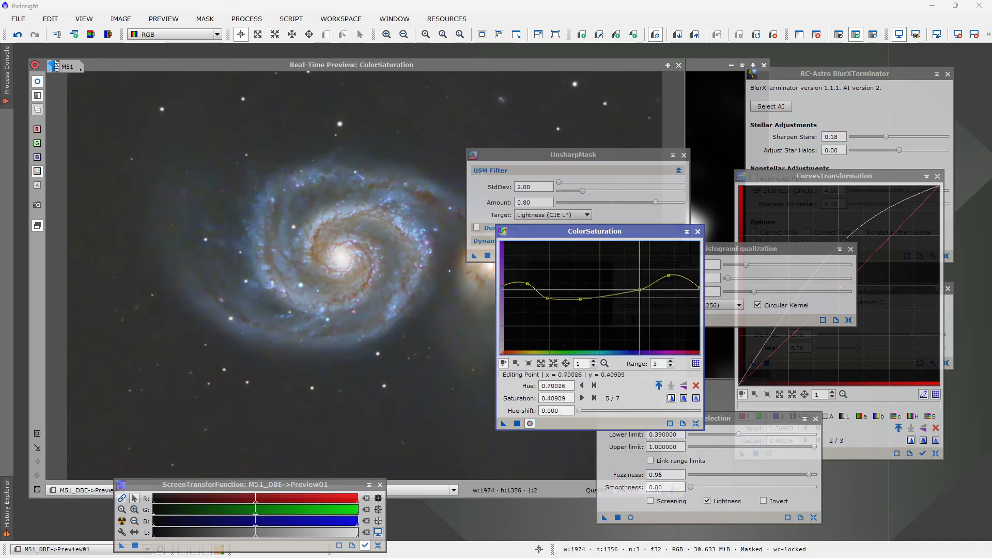
pyautogui.moveTo(639, 287); pyautogui.dragTo(661, 281)
pyautogui.click(672, 277)
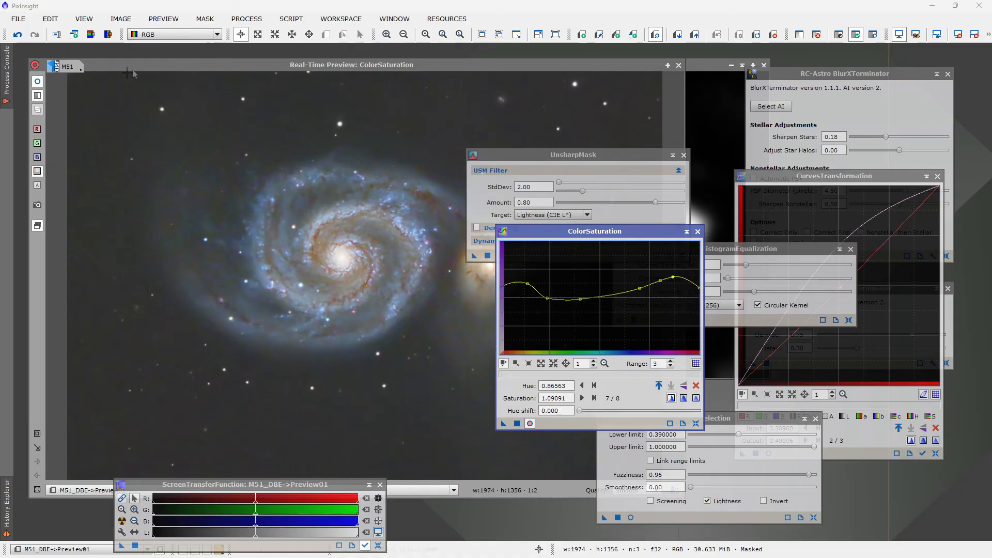
# Compare the ColorSaturation effect in the real-time preview, close the preview and apply the process to the whole M51_DBE image
pyautogui.click(38, 87)
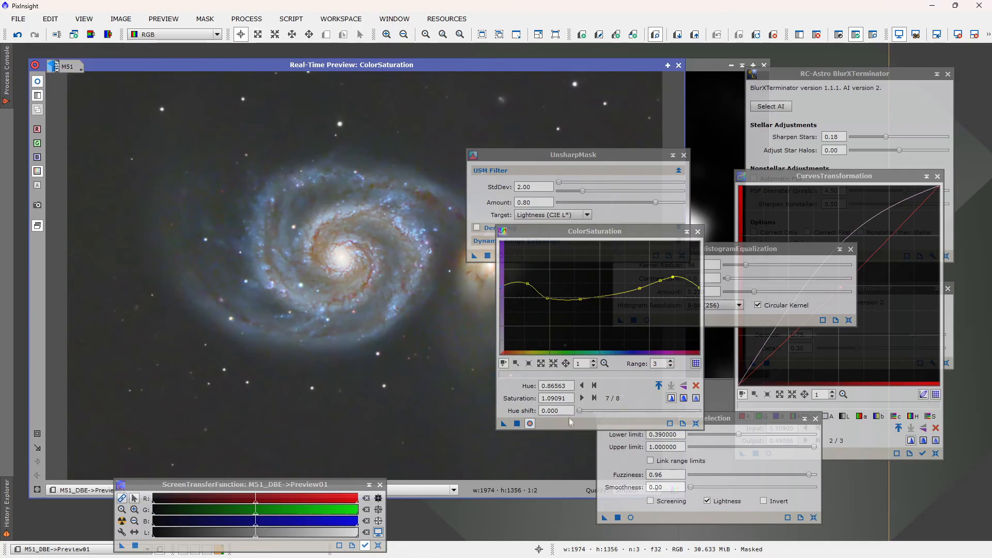
pyautogui.click(679, 66)
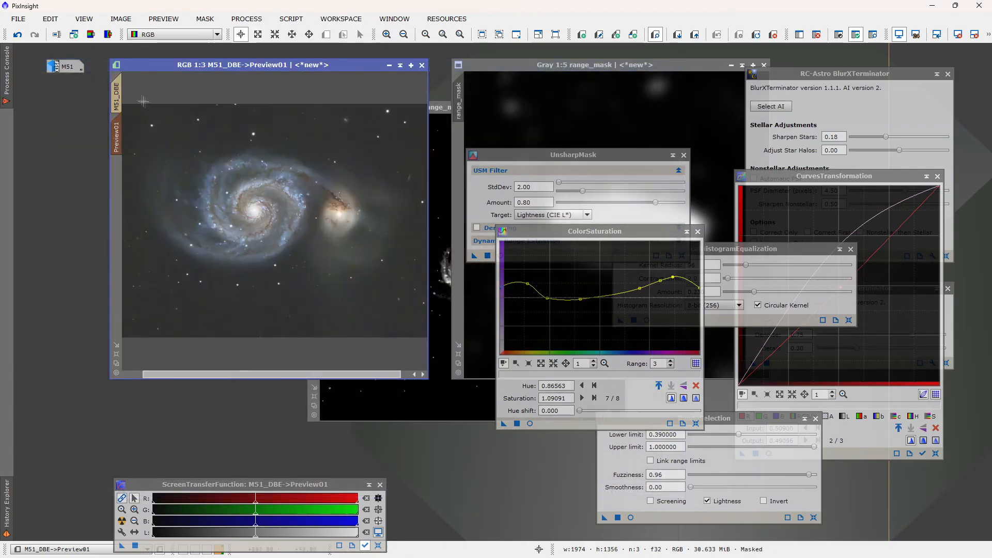
pyautogui.click(117, 88)
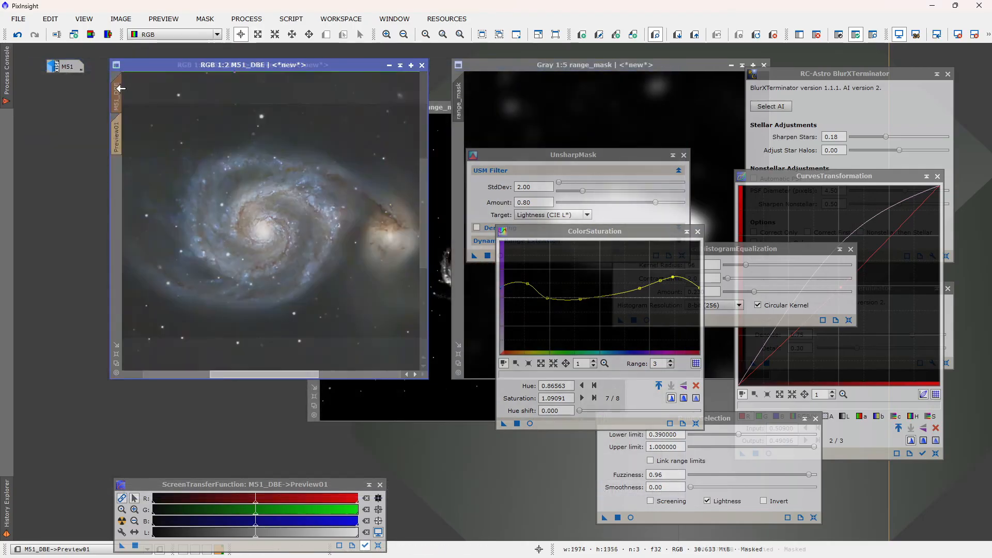
pyautogui.click(517, 424)
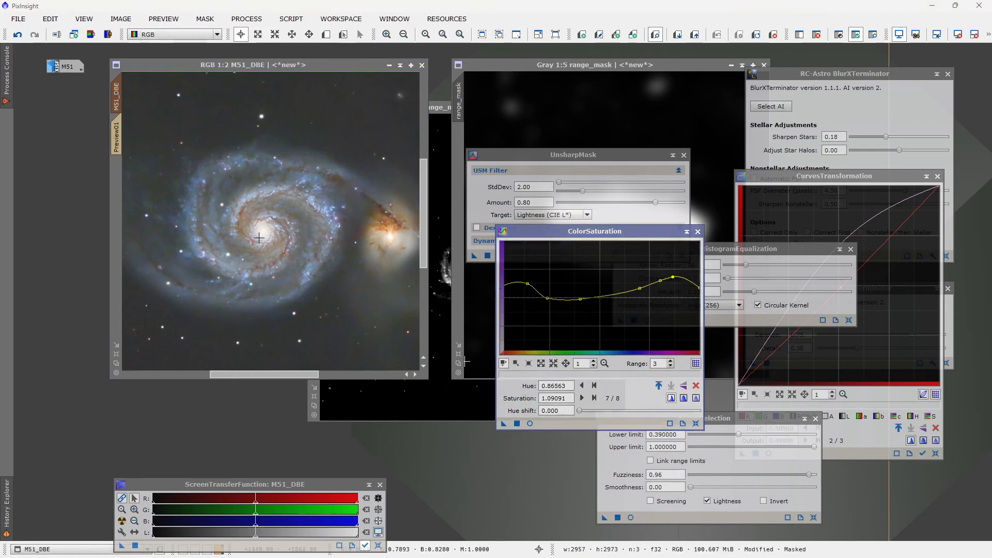
pyautogui.scroll(-4, 259, 237)
pyautogui.scroll(2, 210, 148)
pyautogui.scroll(-2, 203, 156)
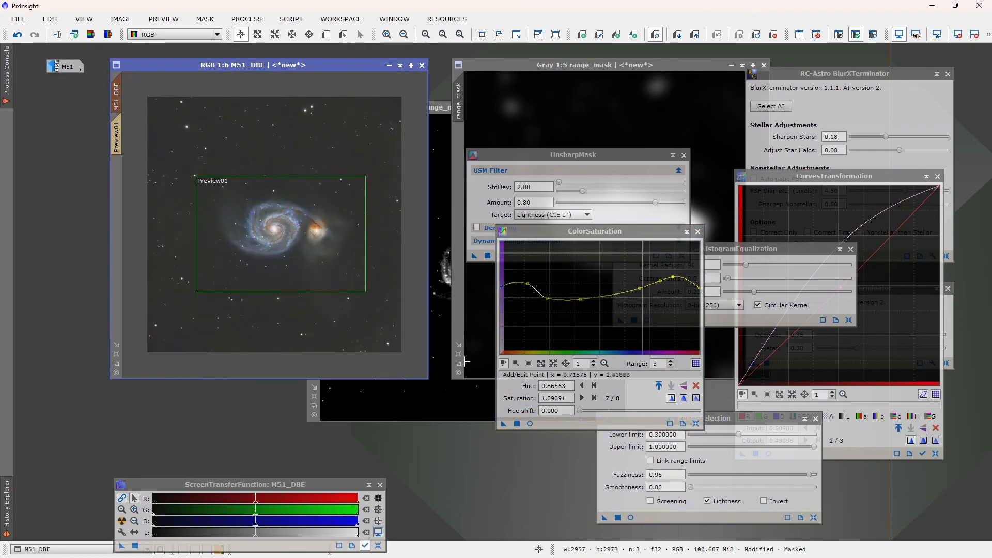
# Close ColorSaturation and remove the range mask from the M51_DBE image
pyautogui.click(698, 231)
pyautogui.click(120, 119)
pyautogui.click(817, 34)
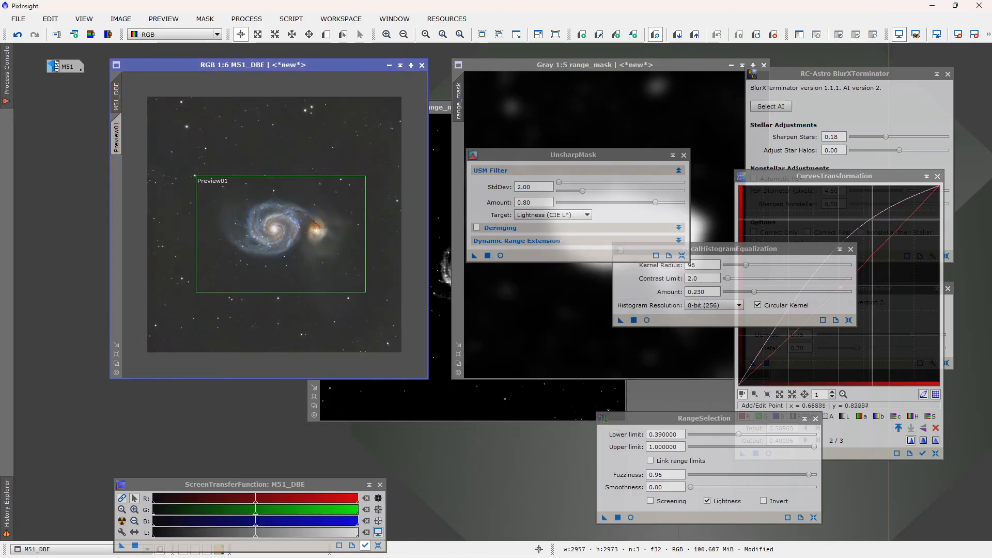
# Reset CurvesTransformation, open its real-time preview on M51_DBE, choose the RGB/K channel and close UnsharpMask
pyautogui.moveTo(835, 176); pyautogui.dragTo(634, 143)
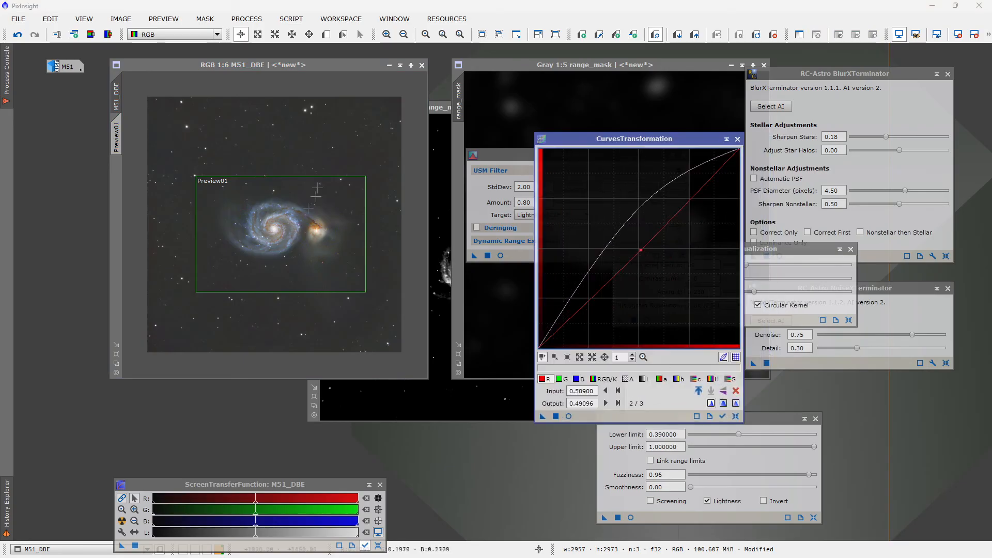
pyautogui.click(736, 416)
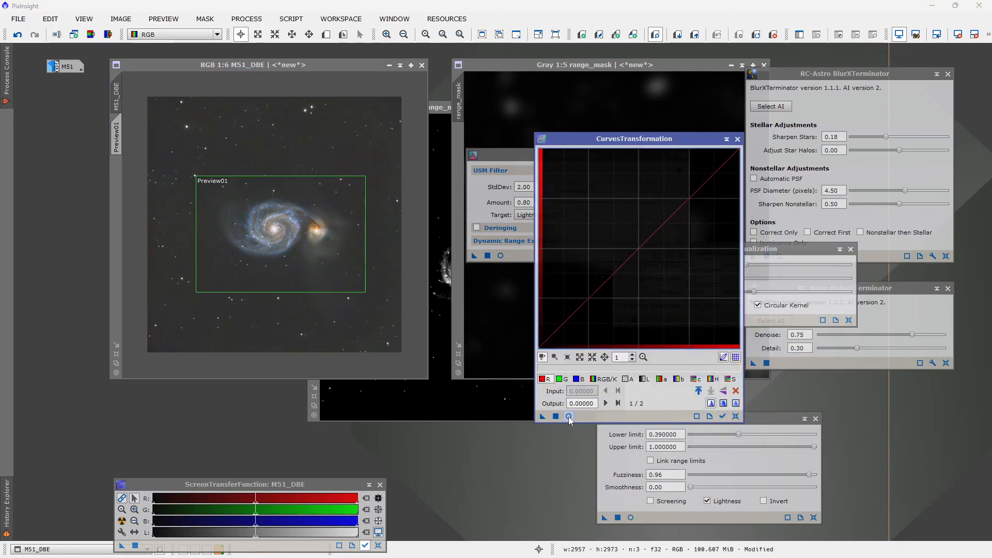
pyautogui.click(568, 416)
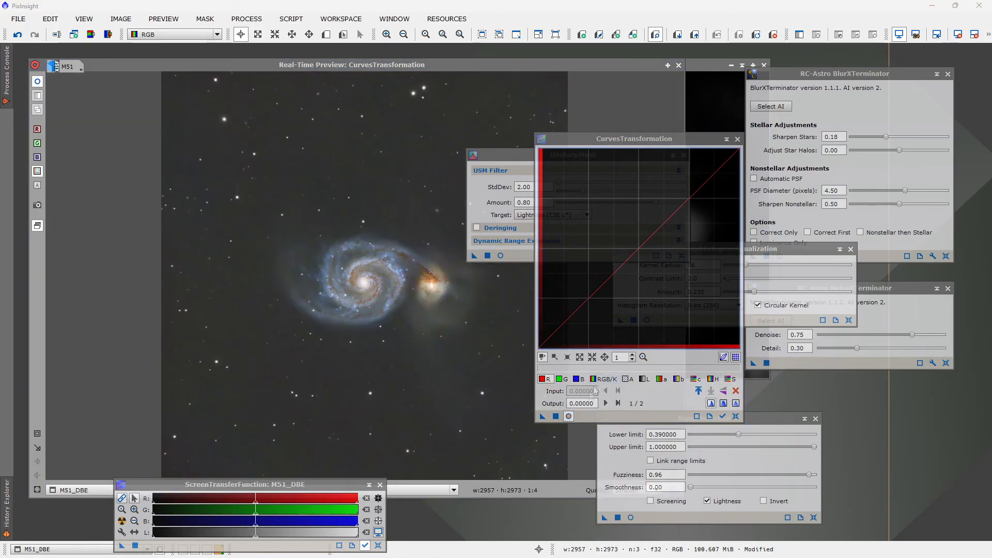
pyautogui.click(608, 380)
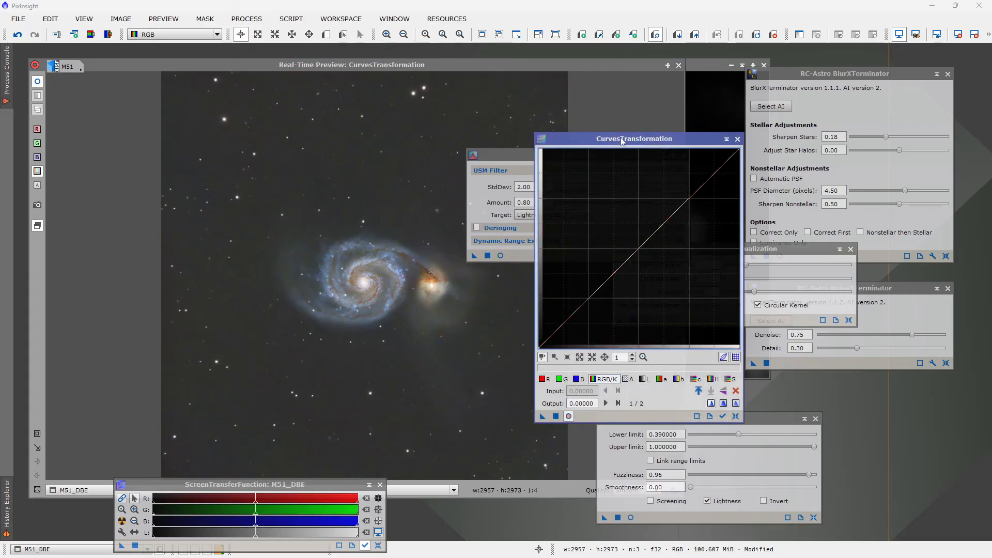
pyautogui.moveTo(622, 142); pyautogui.dragTo(729, 150)
pyautogui.moveTo(517, 155); pyautogui.dragTo(554, 185)
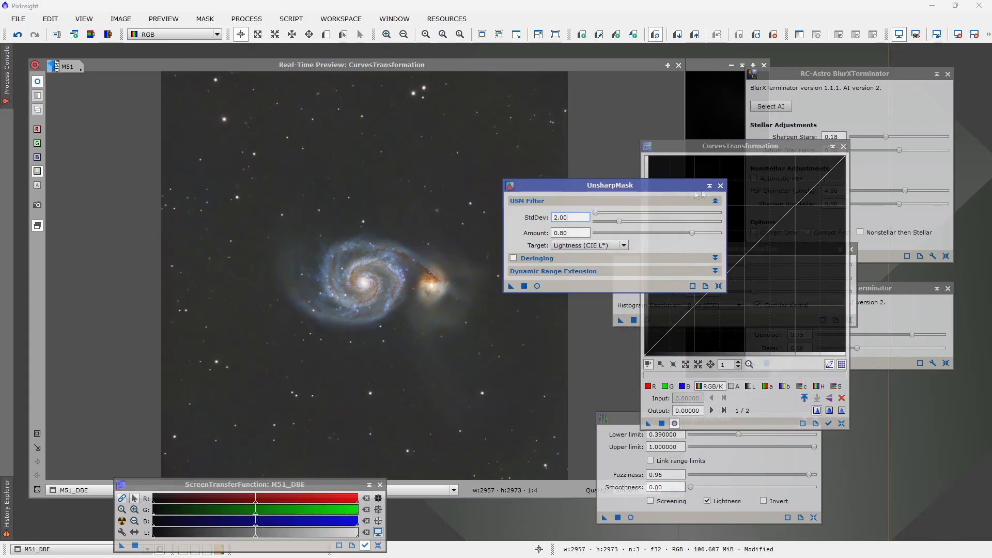
pyautogui.click(720, 186)
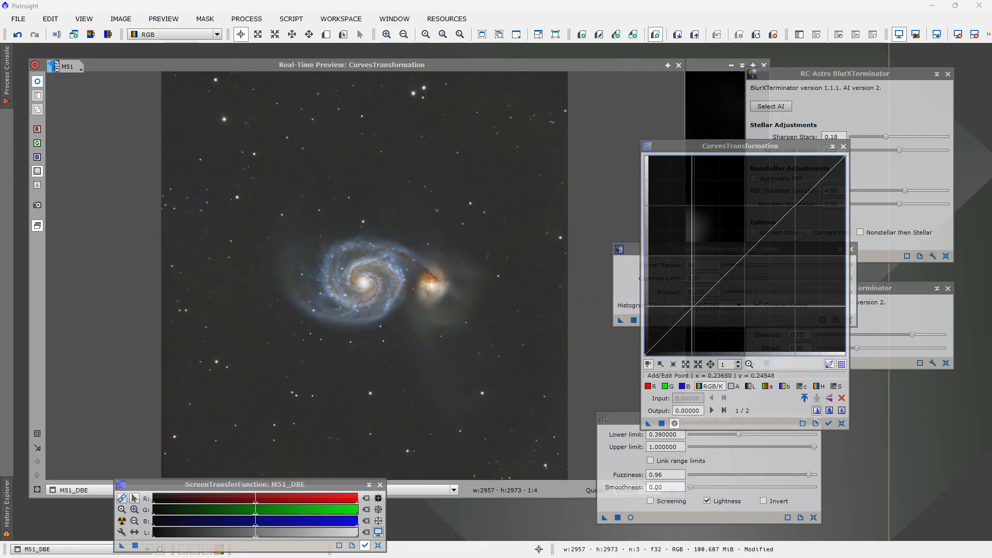
# Shape the RGB/K curve into a gentle S with points at 0.26735/0.22997, 0.49871/0.50646 and 0.75064/0.74677
pyautogui.click(696, 306)
pyautogui.click(745, 255)
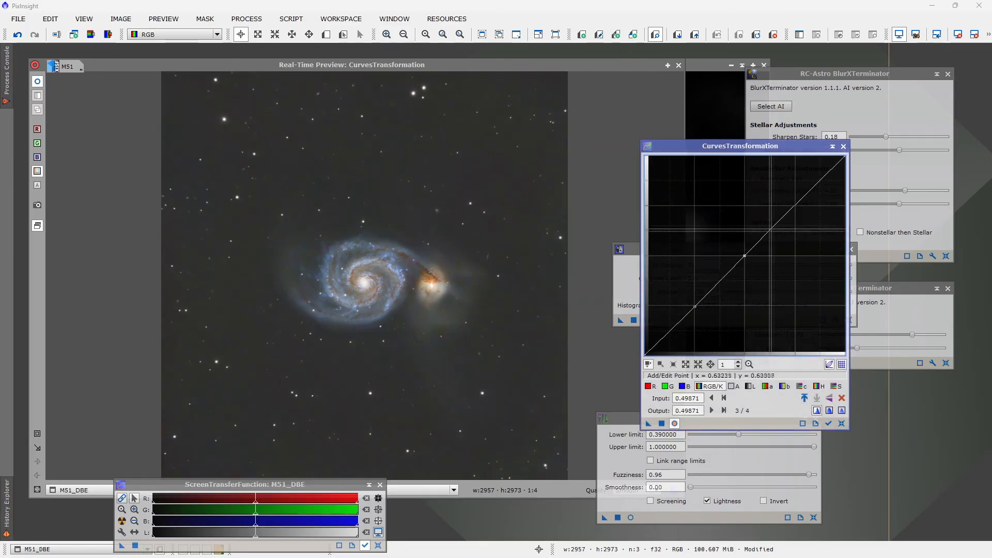
pyautogui.click(796, 204)
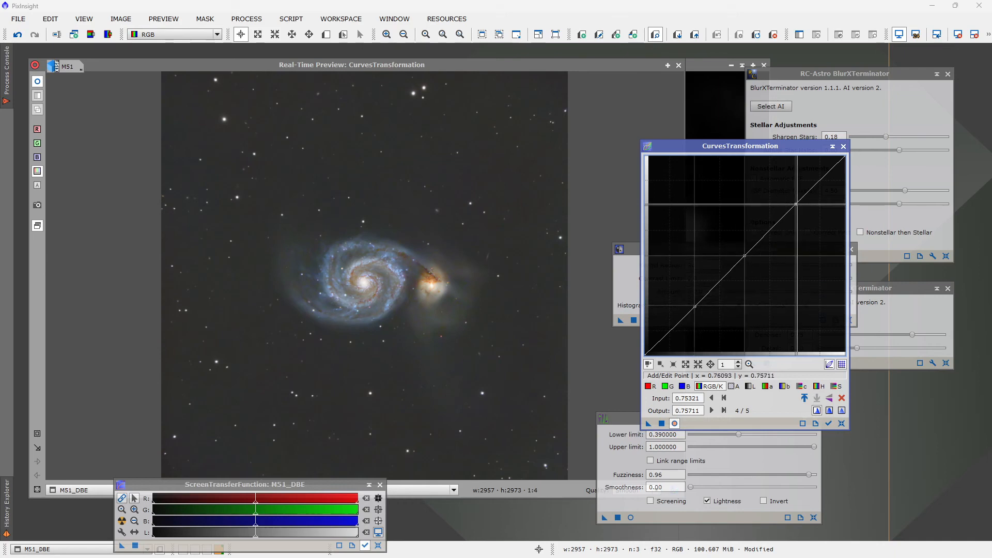
pyautogui.moveTo(695, 306); pyautogui.dragTo(698, 309)
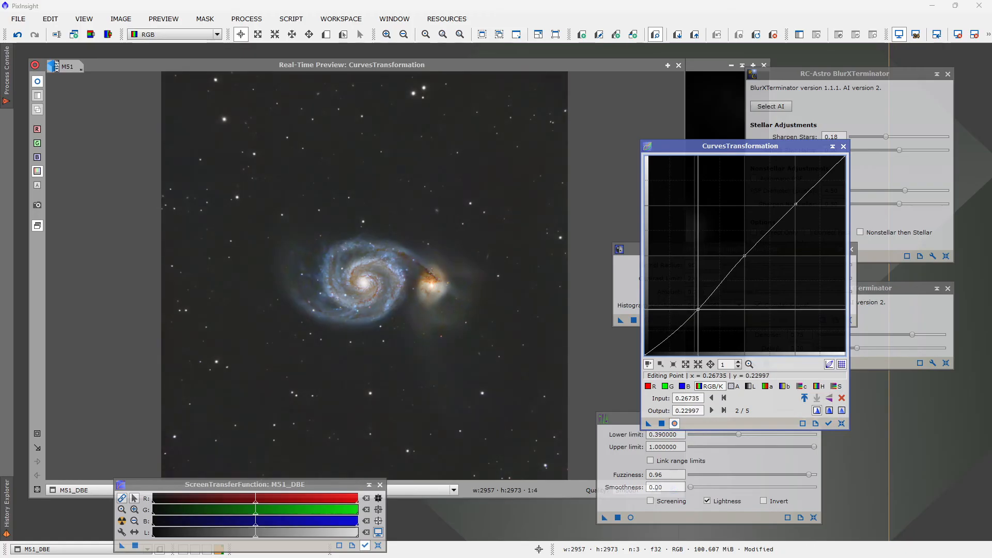
pyautogui.moveTo(744, 257)
pyautogui.mouseDown()
pyautogui.moveTo(736, 252)
pyautogui.moveTo(745, 253)
pyautogui.mouseUp()
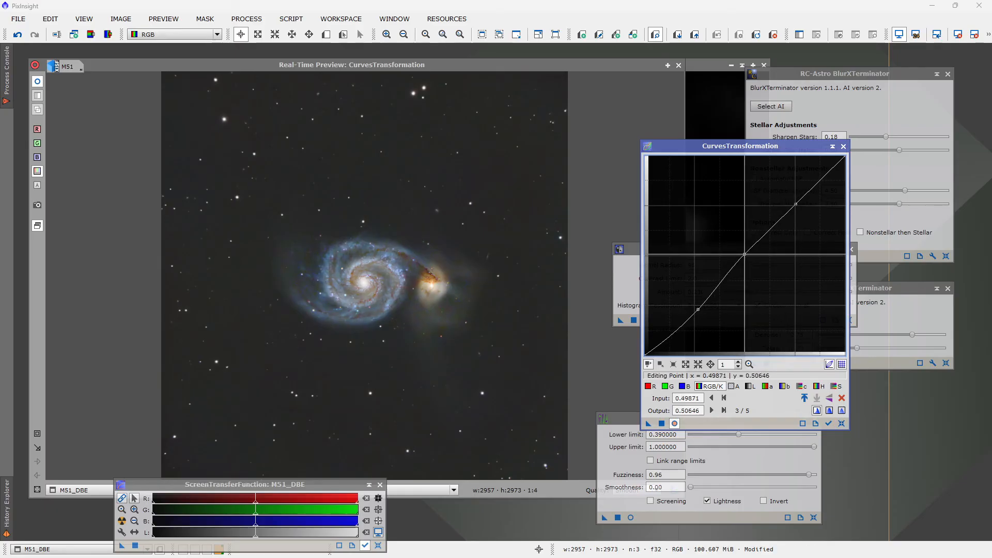
pyautogui.moveTo(796, 205)
pyautogui.mouseDown()
pyautogui.moveTo(785, 198)
pyautogui.moveTo(795, 206)
pyautogui.mouseUp()
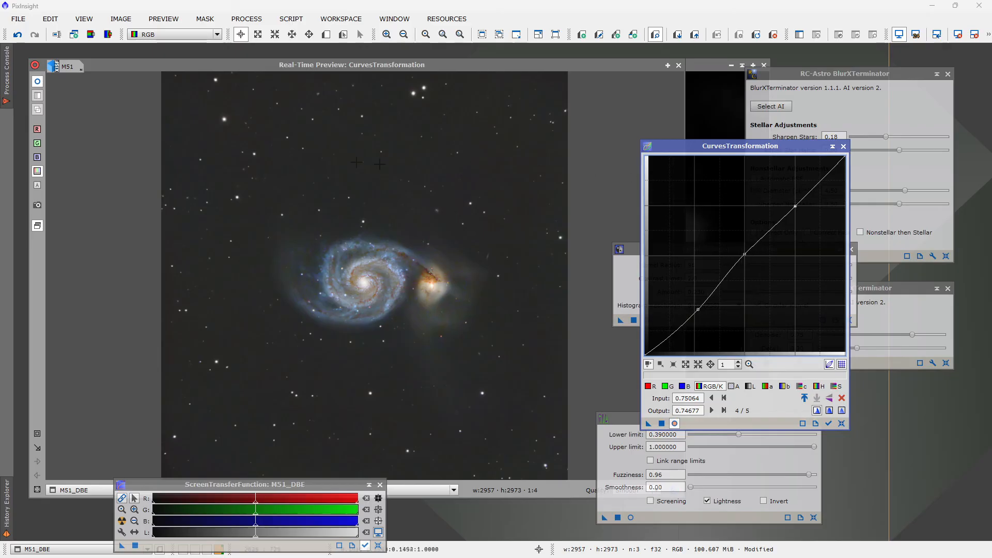
# Compare the image with and without the curve in the real-time preview, close the preview and apply CurvesTransformation to M51_DBE
pyautogui.click(38, 83)
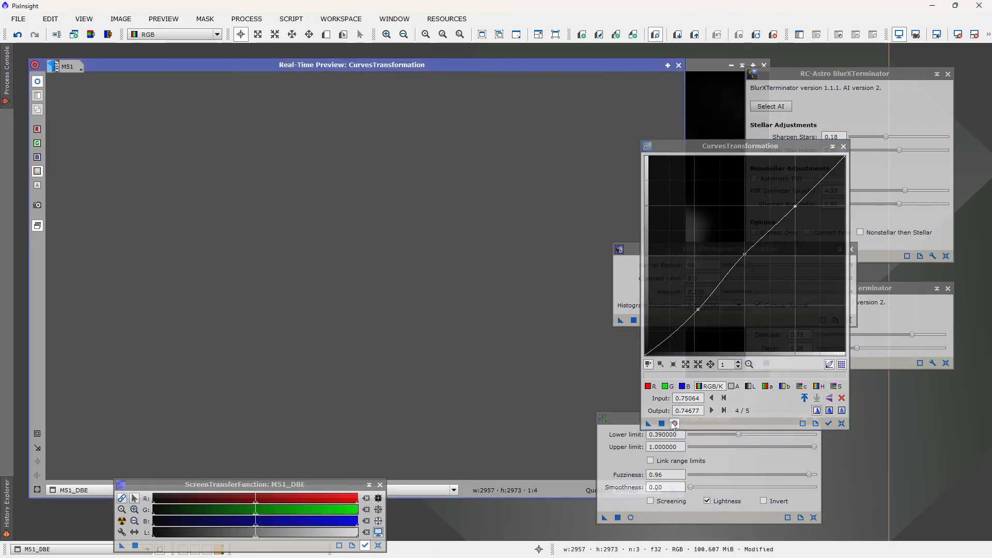
pyautogui.click(674, 424)
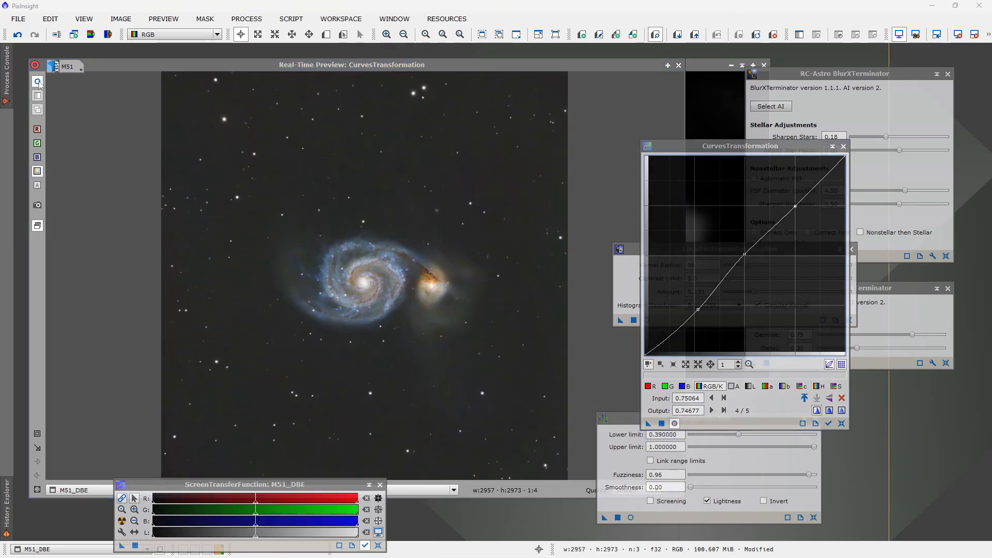
pyautogui.click(38, 83)
pyautogui.click(39, 82)
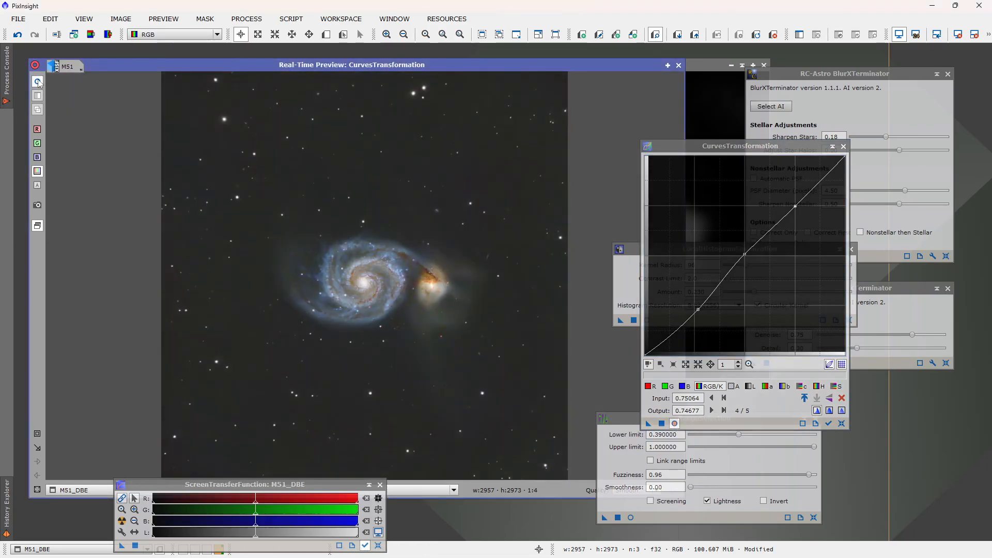
pyautogui.click(39, 83)
pyautogui.click(39, 83)
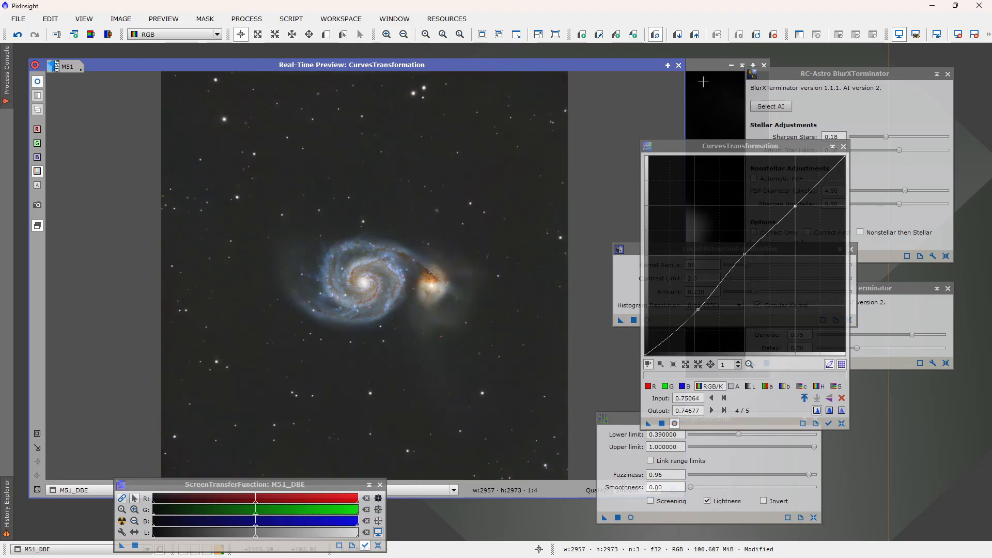
pyautogui.click(679, 65)
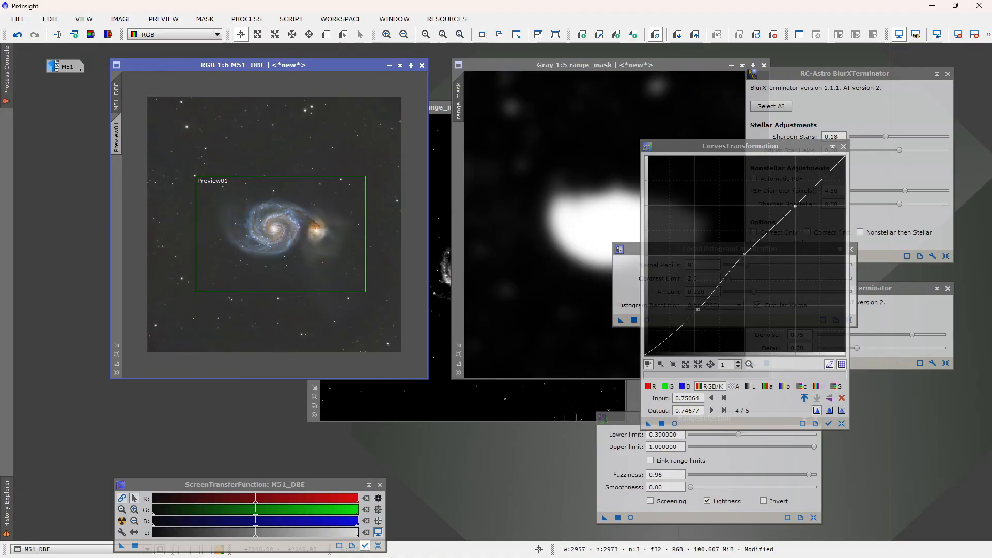
pyautogui.click(661, 424)
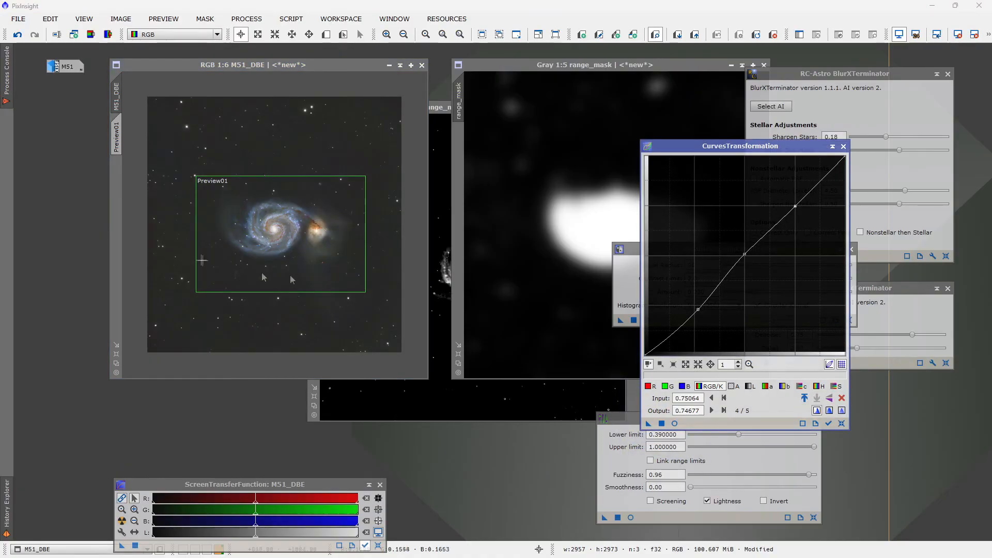
# Examine the galaxy detail, the stars and the background noise of M51_DBE at several zoom levels
pyautogui.scroll(5, 288, 212)
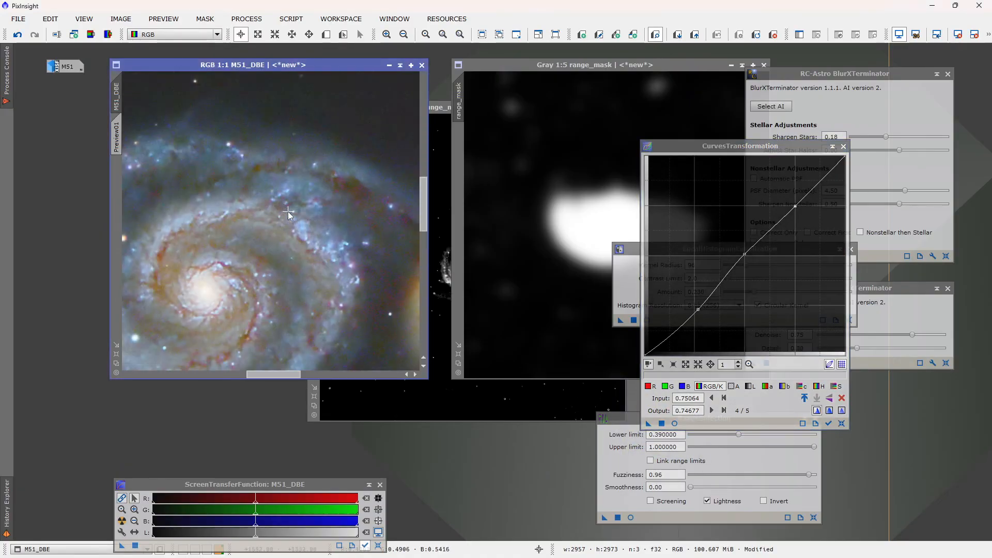
pyautogui.scroll(-3, 287, 211)
pyautogui.scroll(-1, 273, 212)
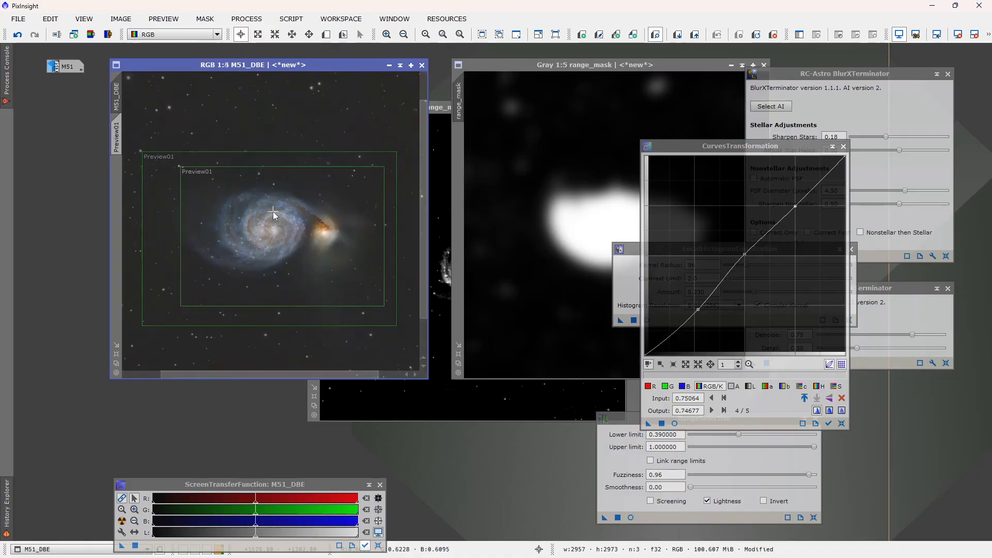
pyautogui.scroll(-1, 273, 212)
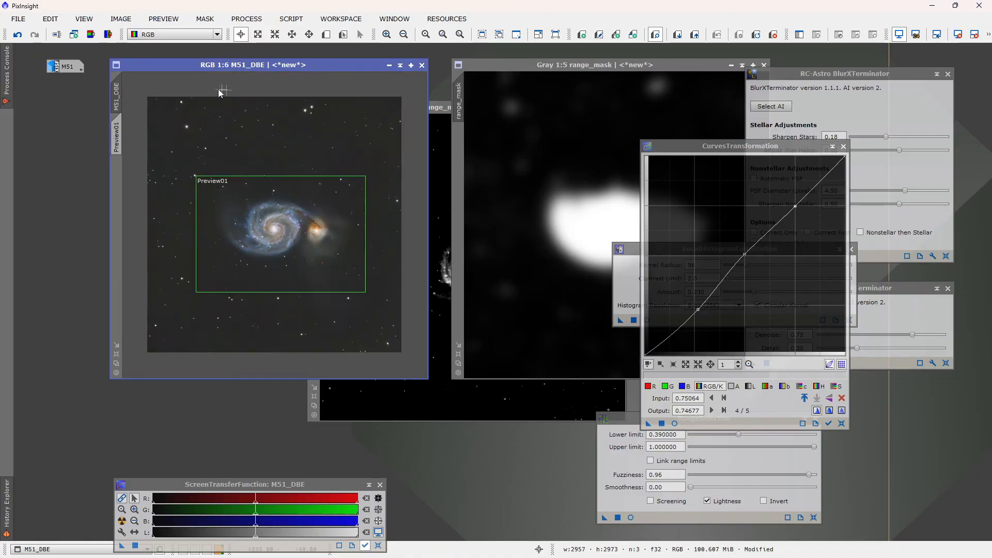
pyautogui.moveTo(226, 69); pyautogui.dragTo(178, 89)
pyautogui.scroll(3, 132, 130)
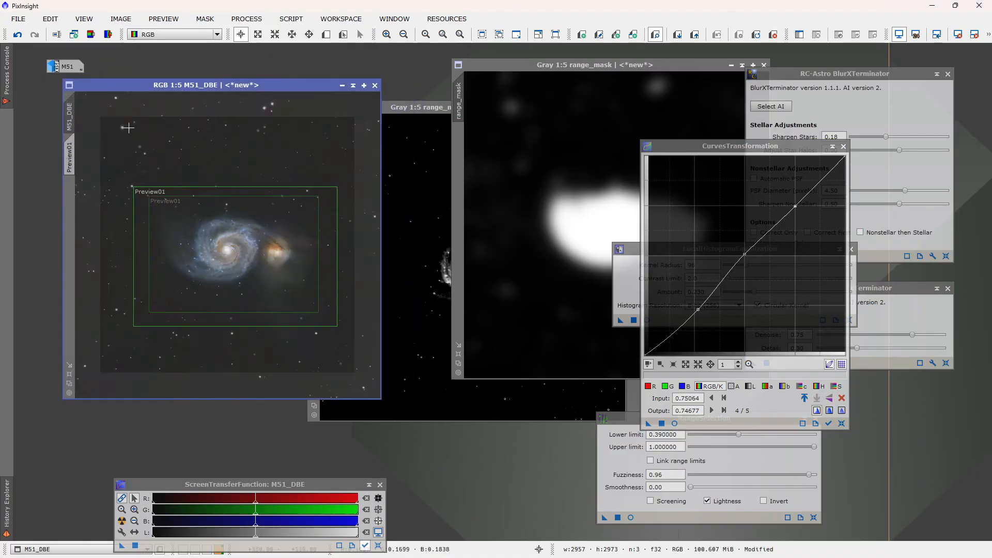
pyautogui.scroll(2, 130, 132)
pyautogui.scroll(-2, 153, 153)
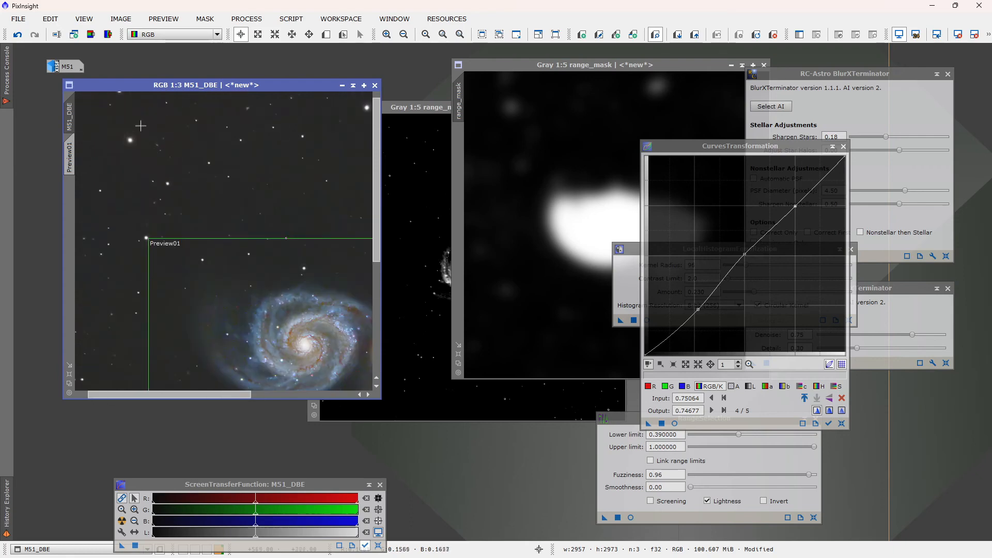
pyautogui.scroll(2, 190, 133)
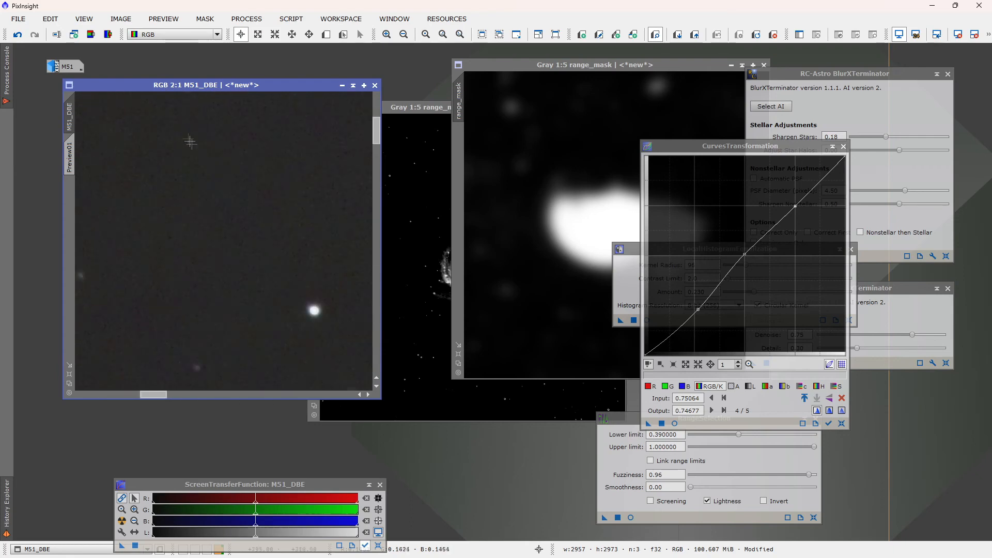
pyautogui.scroll(-2, 267, 232)
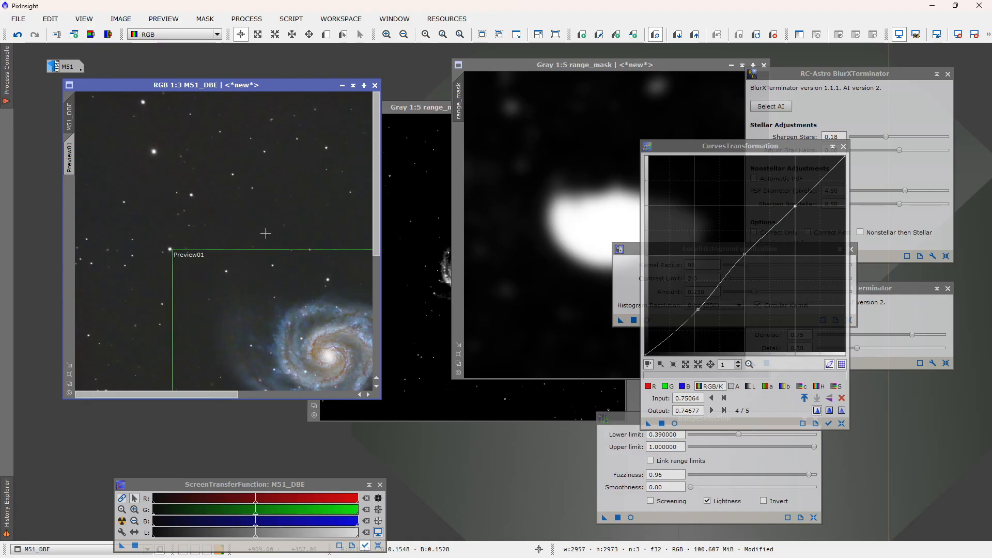
pyautogui.scroll(-1, 265, 233)
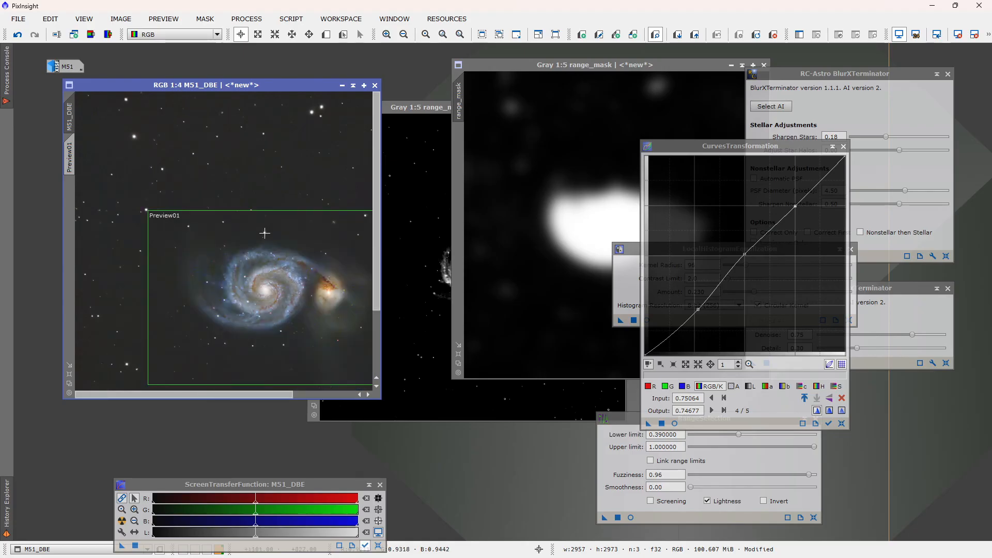
pyautogui.scroll(-2, 268, 264)
pyautogui.scroll(6, 332, 344)
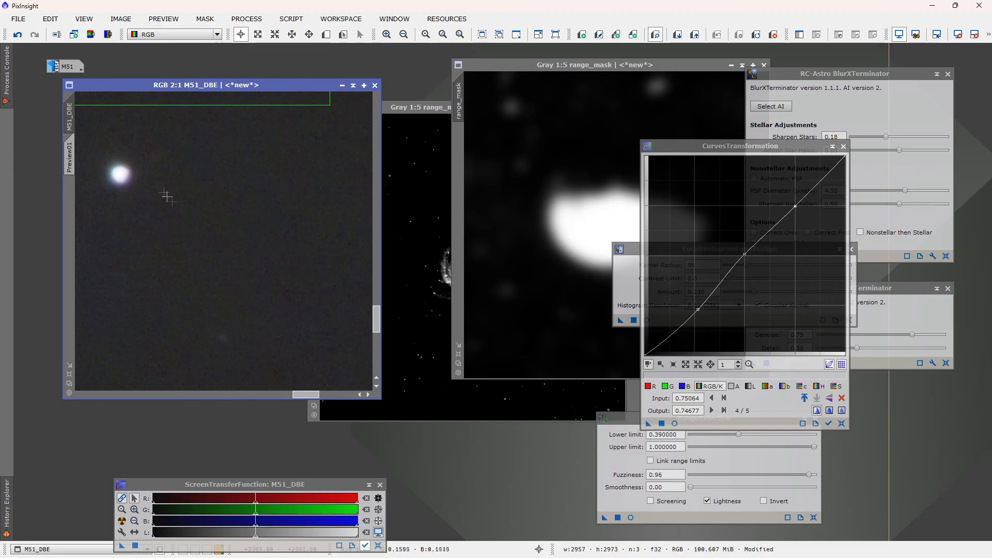
pyautogui.scroll(-4, 255, 289)
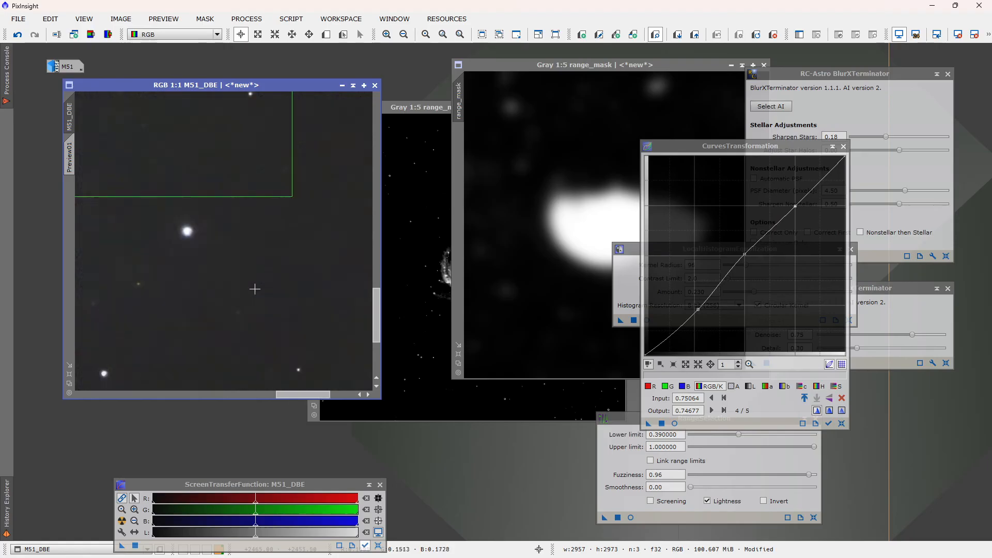
pyautogui.scroll(-1, 255, 289)
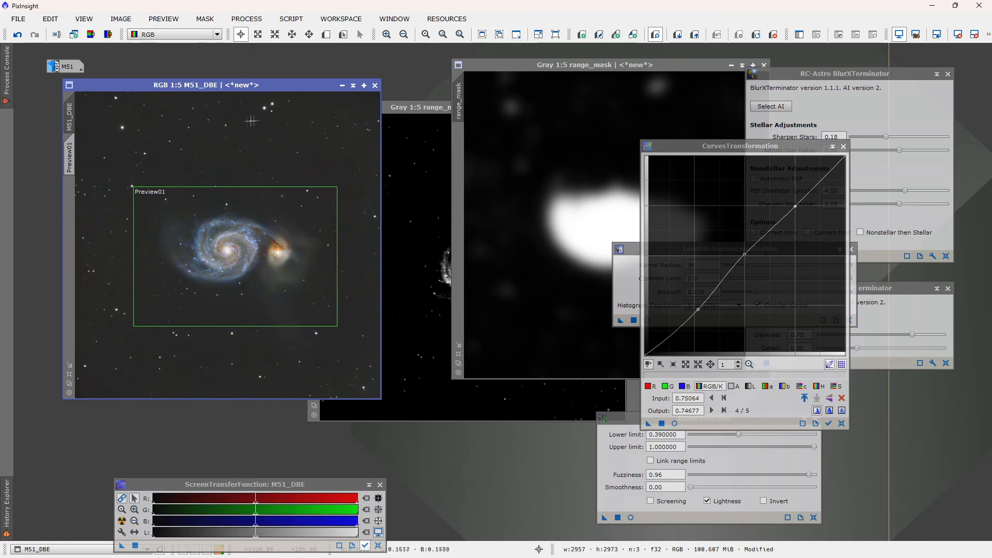
pyautogui.scroll(5, 122, 118)
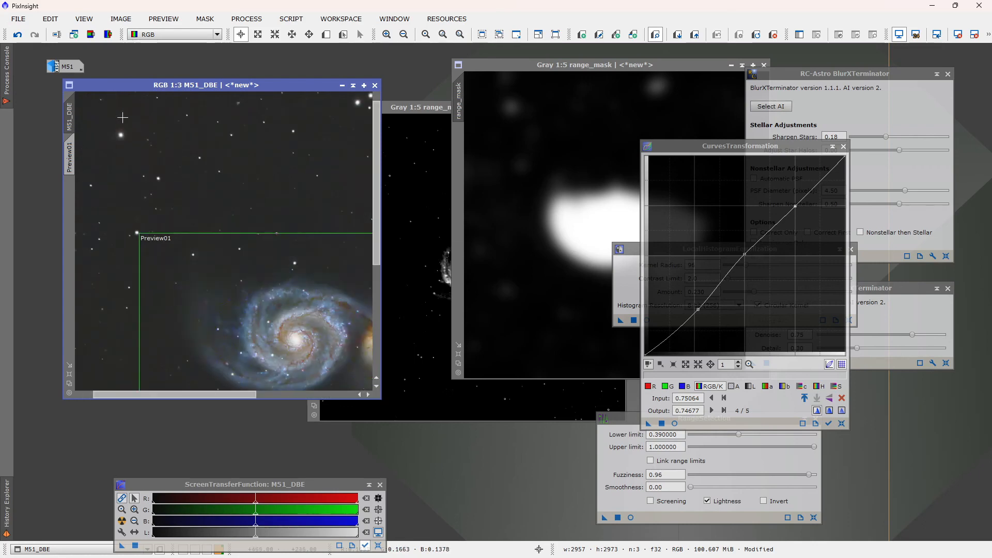
pyautogui.scroll(-5, 162, 194)
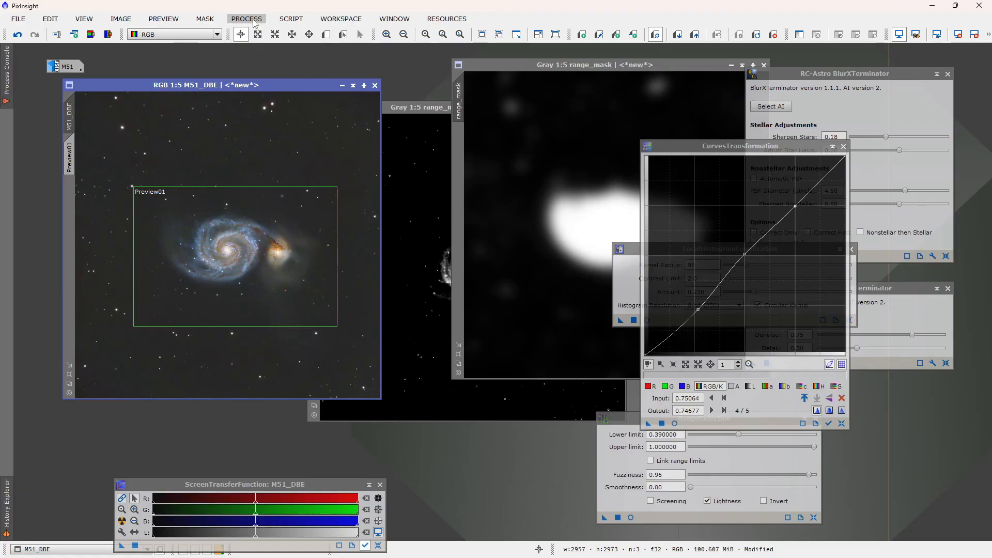
# Generate a star mask from M51_DBE with StarMask at noise threshold 0.39 and scale 8, and inspect the mask
pyautogui.click(255, 20)
pyautogui.moveTo(337, 288)
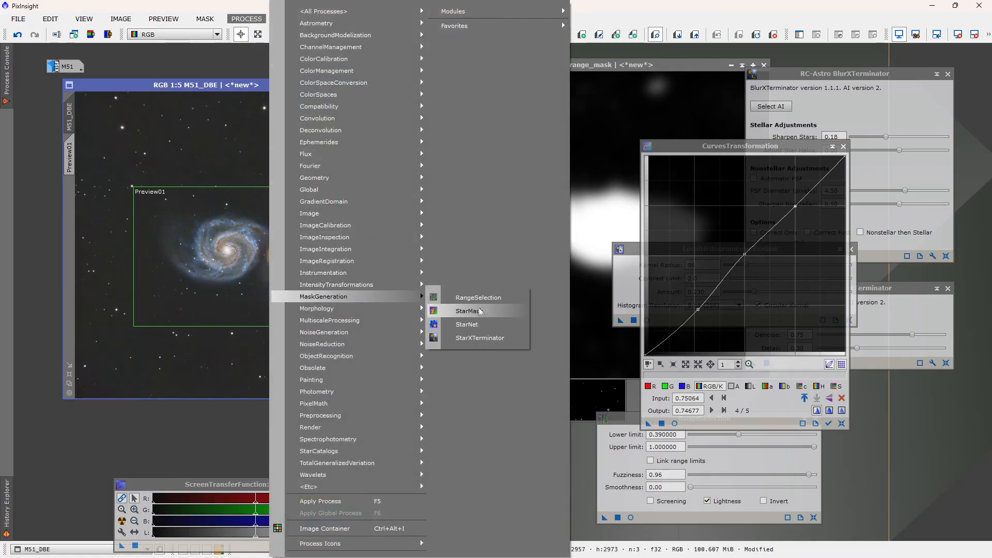
pyautogui.click(483, 312)
pyautogui.moveTo(541, 187)
pyautogui.mouseDown()
pyautogui.moveTo(539, 169)
pyautogui.moveTo(539, 185)
pyautogui.moveTo(555, 188)
pyautogui.mouseUp()
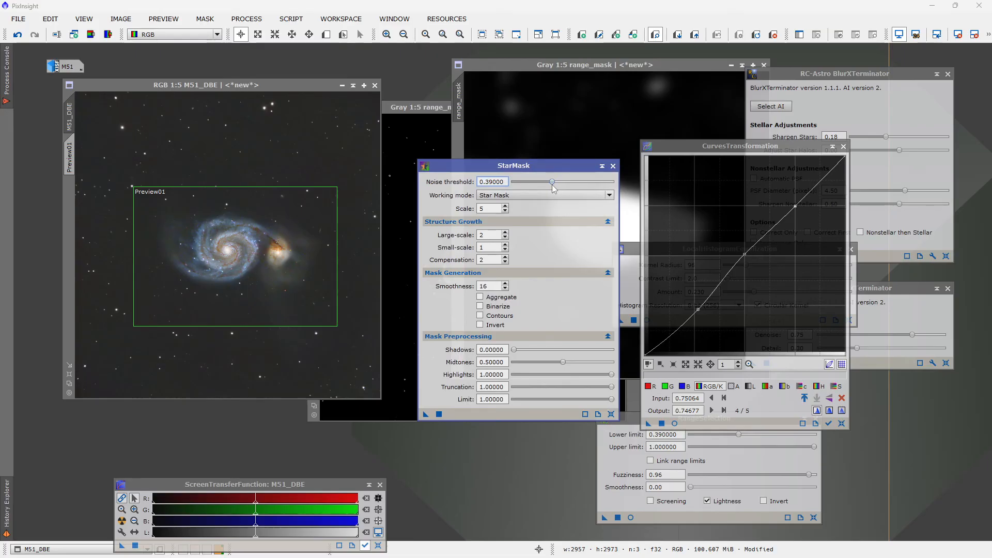
pyautogui.click(506, 206)
pyautogui.click(439, 414)
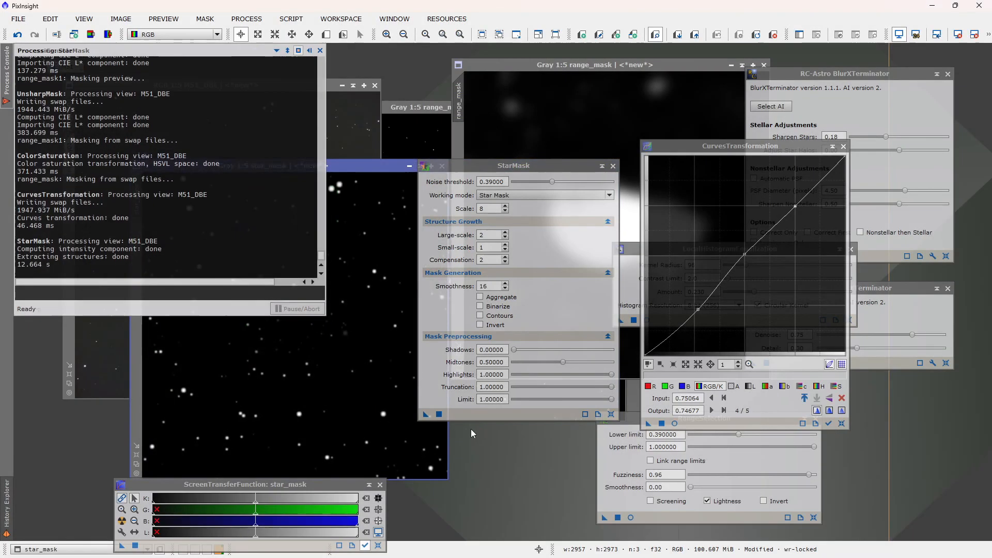
pyautogui.moveTo(276, 169); pyautogui.dragTo(249, 97)
pyautogui.scroll(3, 271, 258)
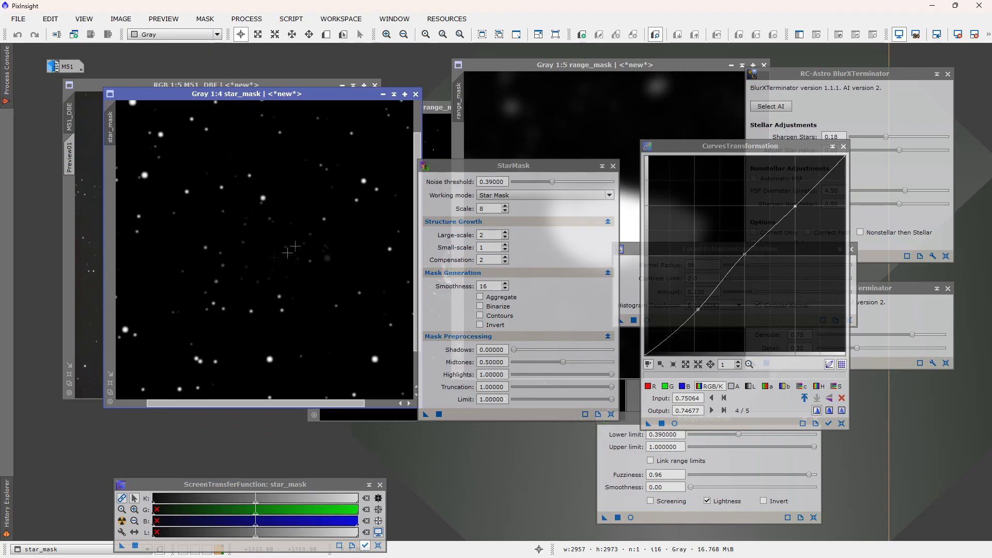
# Apply star_mask as the mask on the M51_DBE image
pyautogui.scroll(-4, 249, 114)
pyautogui.moveTo(240, 93); pyautogui.dragTo(253, 98)
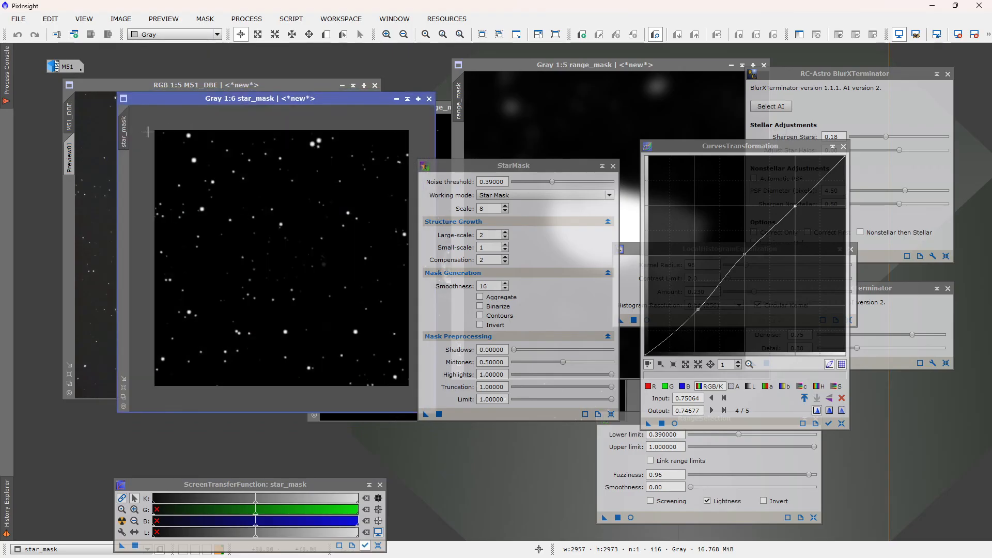
pyautogui.click(120, 85)
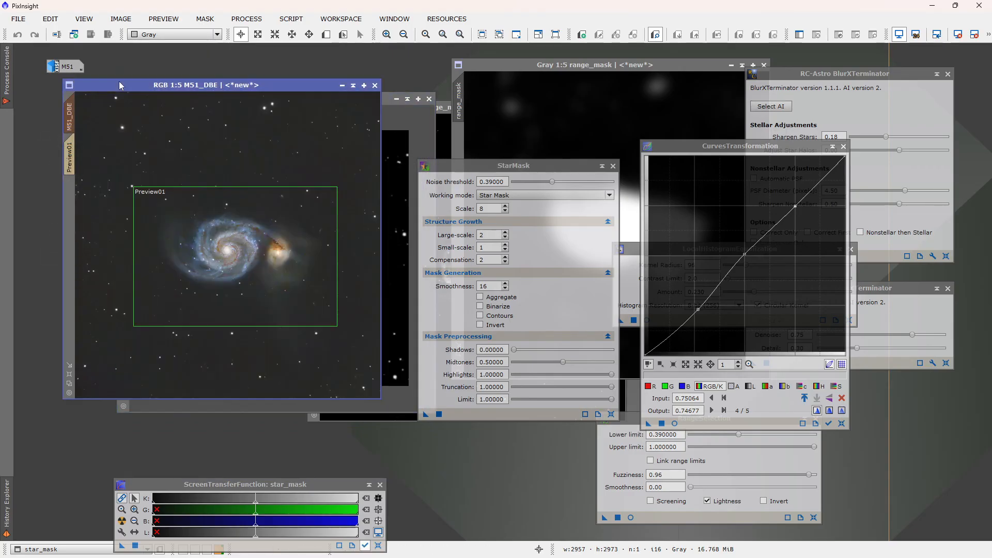
# Create a second preview in M51_DBE over the star field above the galaxy and display it
pyautogui.click(327, 35)
pyautogui.moveTo(107, 108); pyautogui.dragTo(224, 181)
pyautogui.click(73, 196)
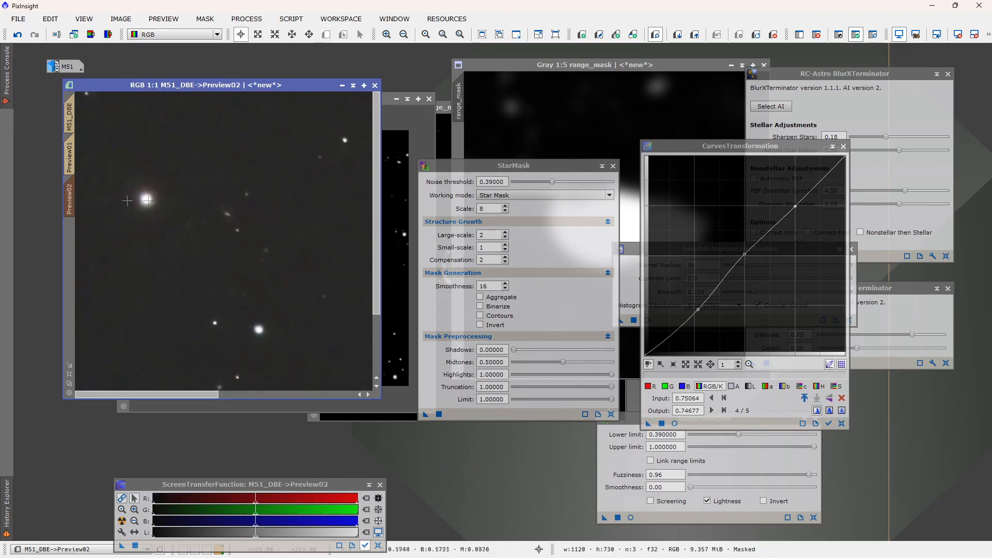
# Close StarMask and reset CurvesTransformation to its default straight curve
pyautogui.click(613, 166)
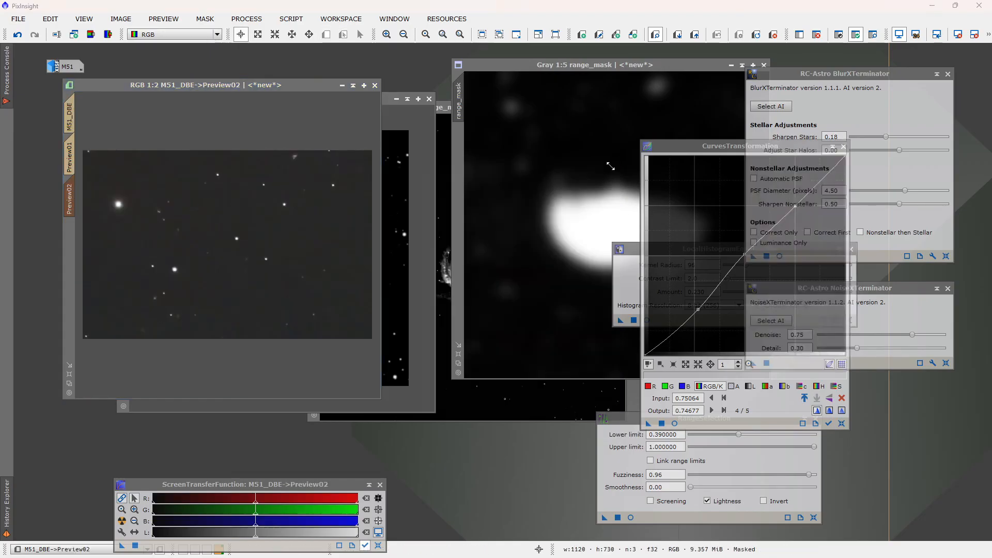
pyautogui.moveTo(810, 152); pyautogui.dragTo(849, 148)
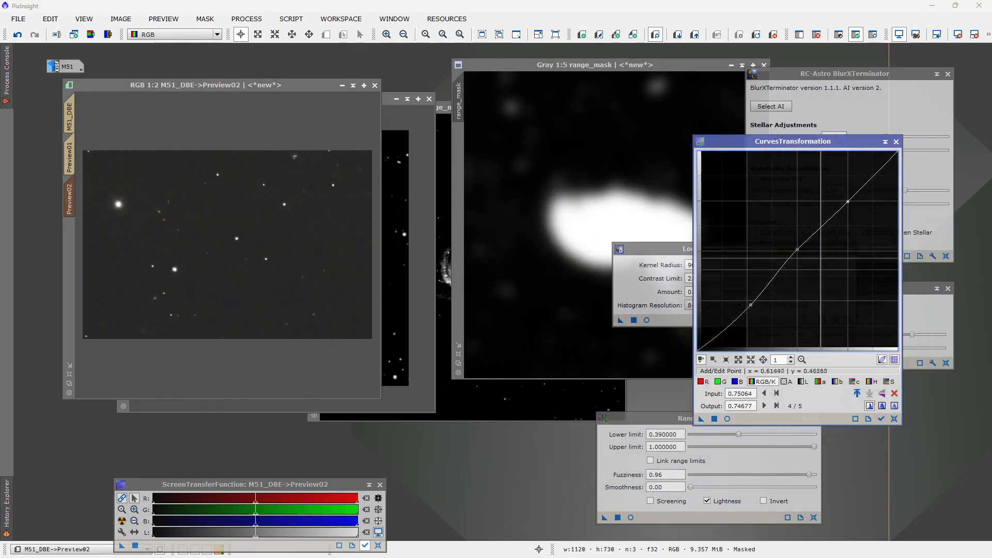
pyautogui.click(895, 419)
# Open ColorSaturation, reset its curve to default and start a real-time preview of the star-field preview
pyautogui.click(247, 18)
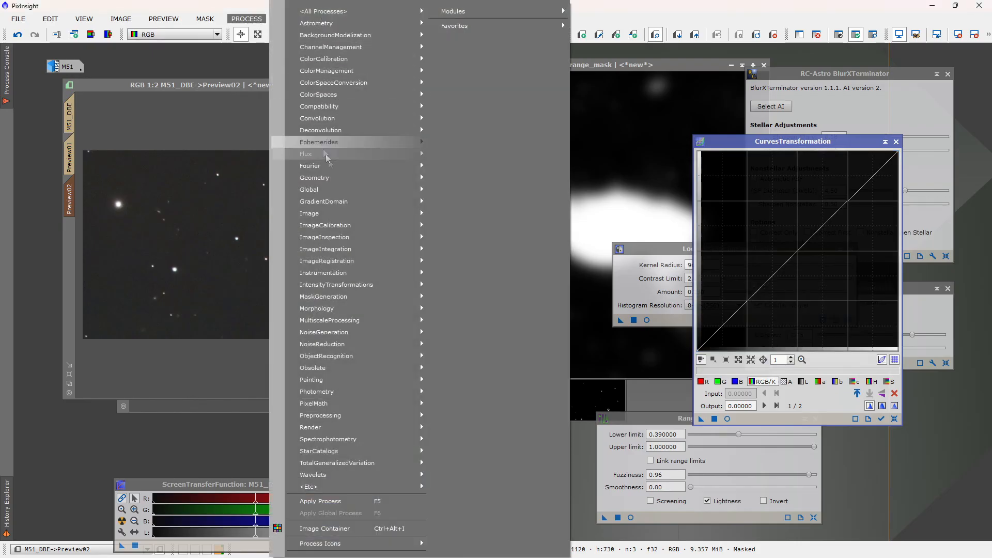
pyautogui.moveTo(361, 285)
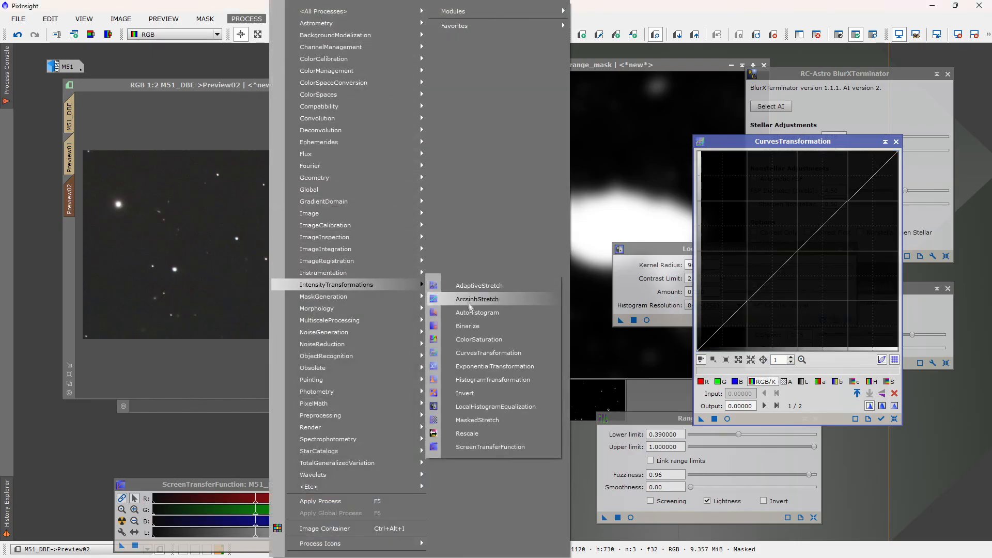
pyautogui.click(490, 339)
pyautogui.moveTo(614, 233); pyautogui.dragTo(583, 193)
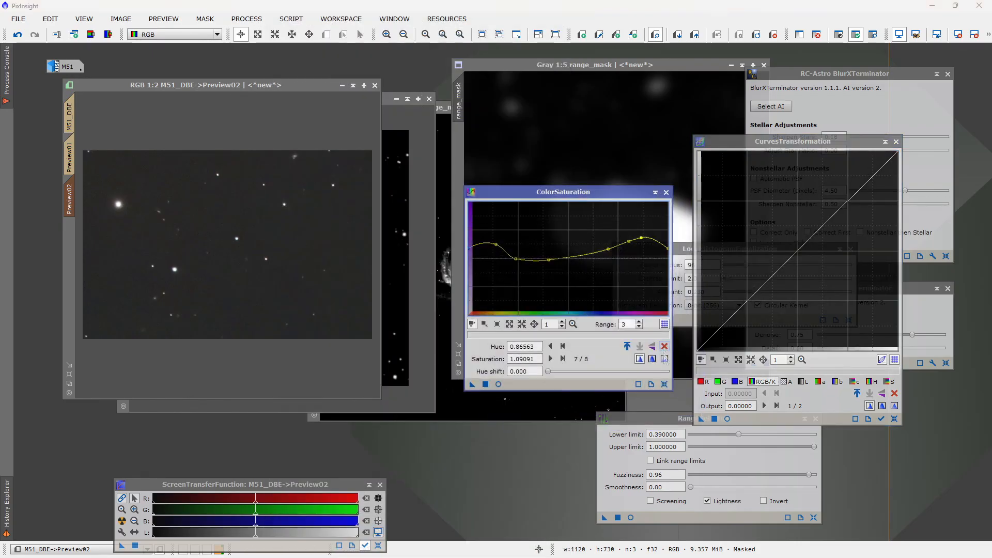
pyautogui.click(665, 384)
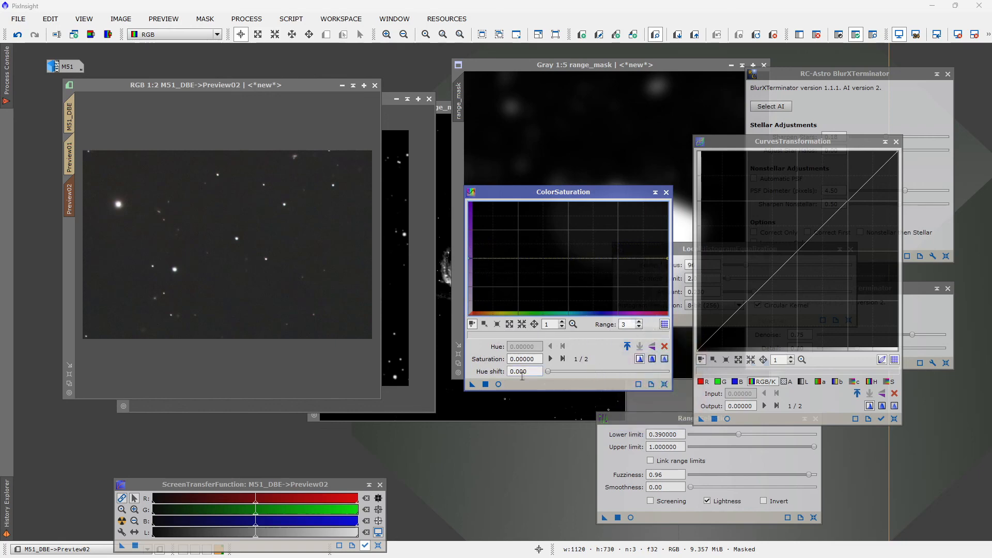
pyautogui.click(499, 384)
pyautogui.moveTo(570, 190); pyautogui.dragTo(797, 178)
# Try raising the saturation of all hues to 2.07273, return the curve to zero and reset ColorSaturation
pyautogui.moveTo(891, 243); pyautogui.dragTo(891, 204)
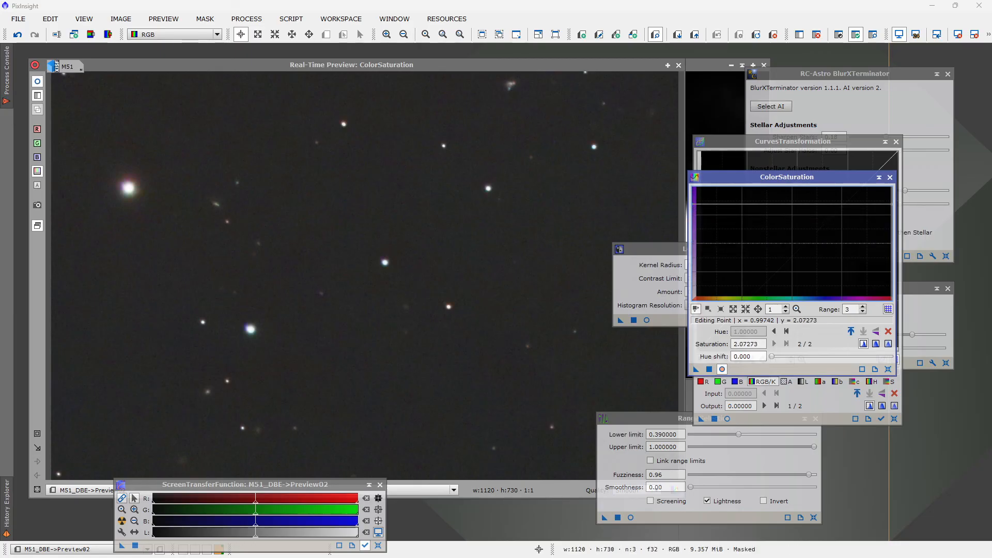
pyautogui.moveTo(891, 203); pyautogui.dragTo(891, 243)
pyautogui.click(889, 369)
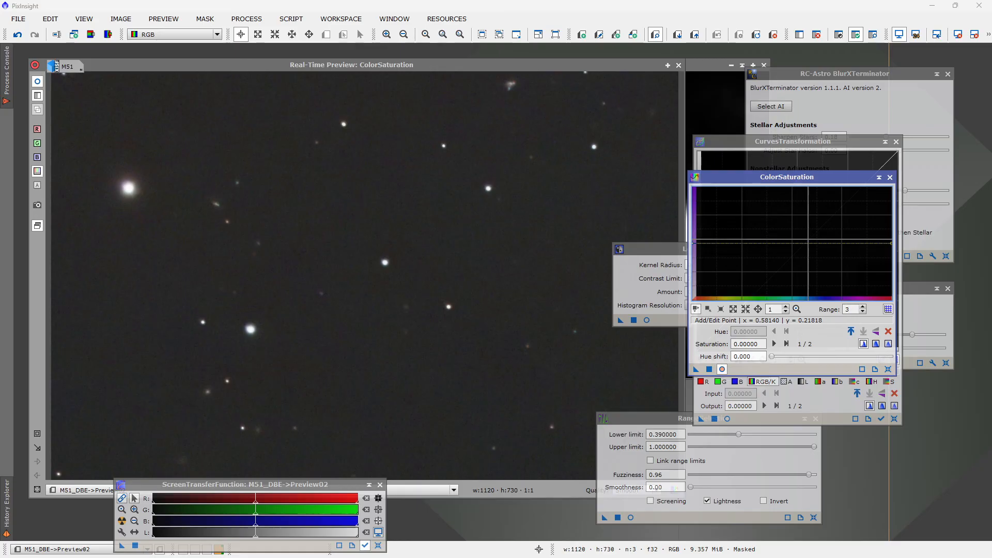
# Raise the saturation of all hues to 0.70909, apply ColorSaturation to M51_DBE, reset the curve and close the real-time preview
pyautogui.moveTo(889, 243); pyautogui.dragTo(891, 233)
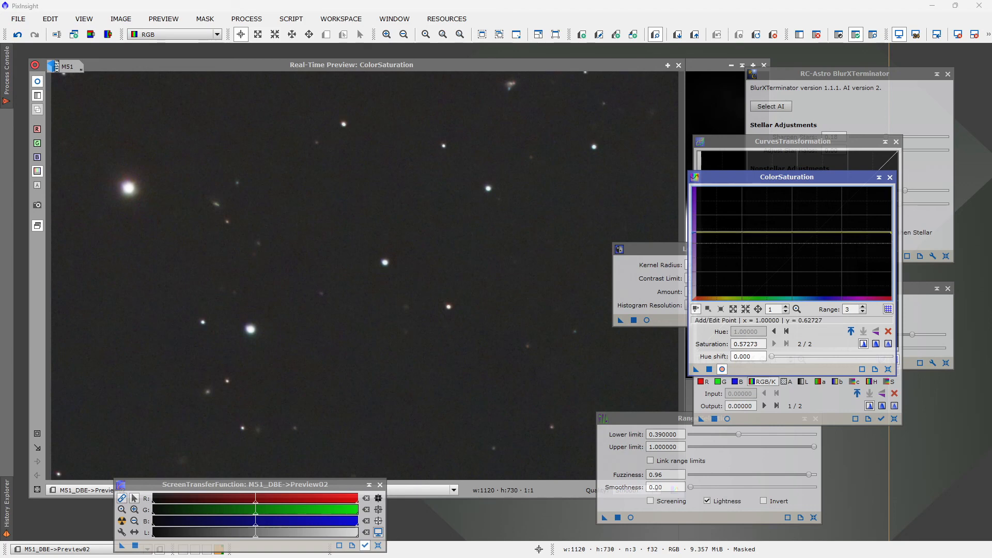
pyautogui.moveTo(891, 232); pyautogui.dragTo(890, 230)
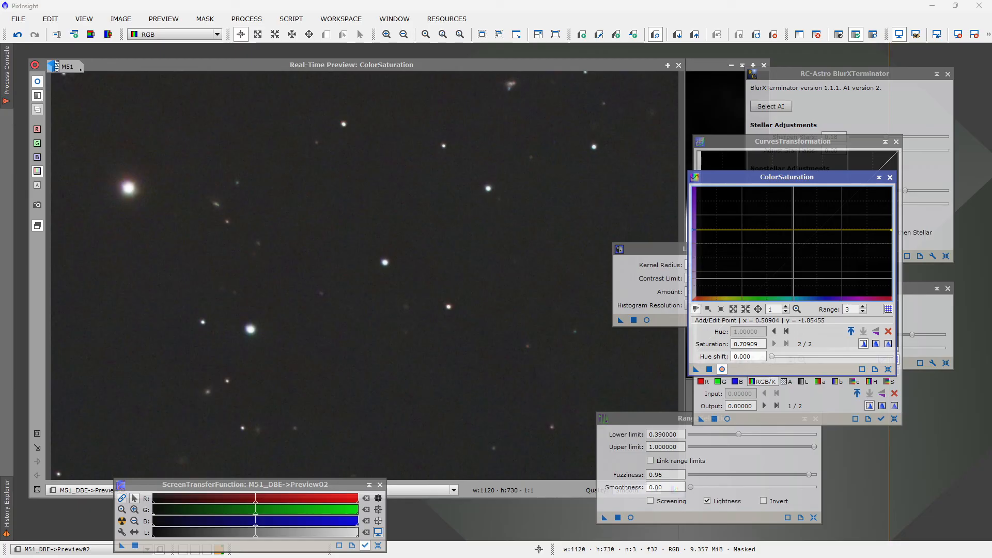
pyautogui.click(888, 370)
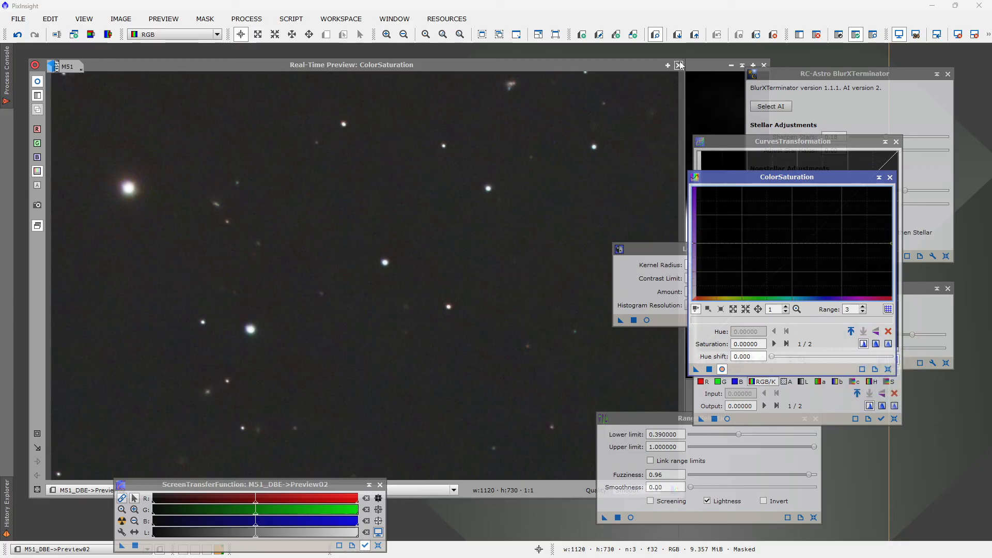
pyautogui.click(681, 65)
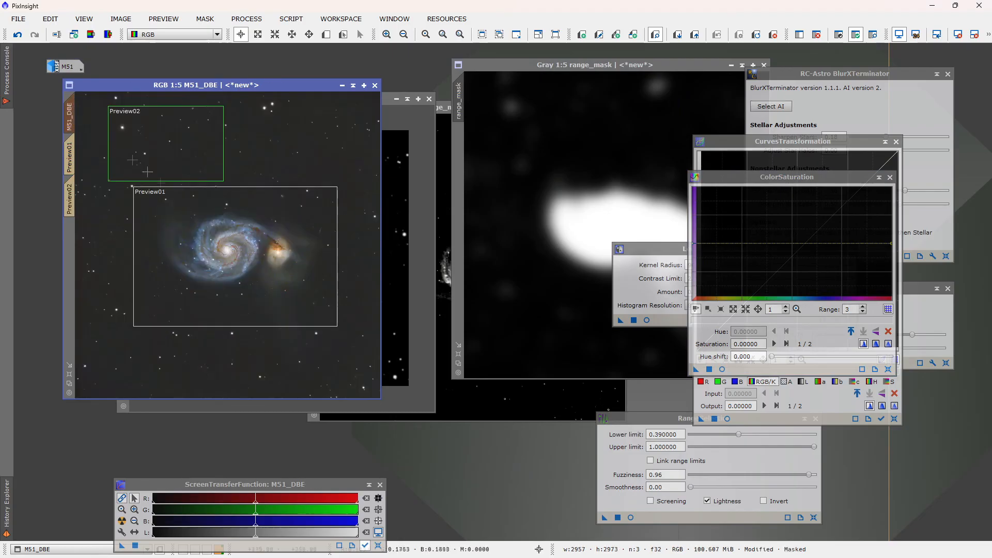
# Examine the star colours and the galaxy's detail in M51_DBE at several zoom levels
pyautogui.scroll(1, 223, 244)
pyautogui.scroll(-2, 223, 236)
pyautogui.scroll(4, 222, 235)
pyautogui.scroll(-2, 225, 248)
pyautogui.scroll(2, 227, 269)
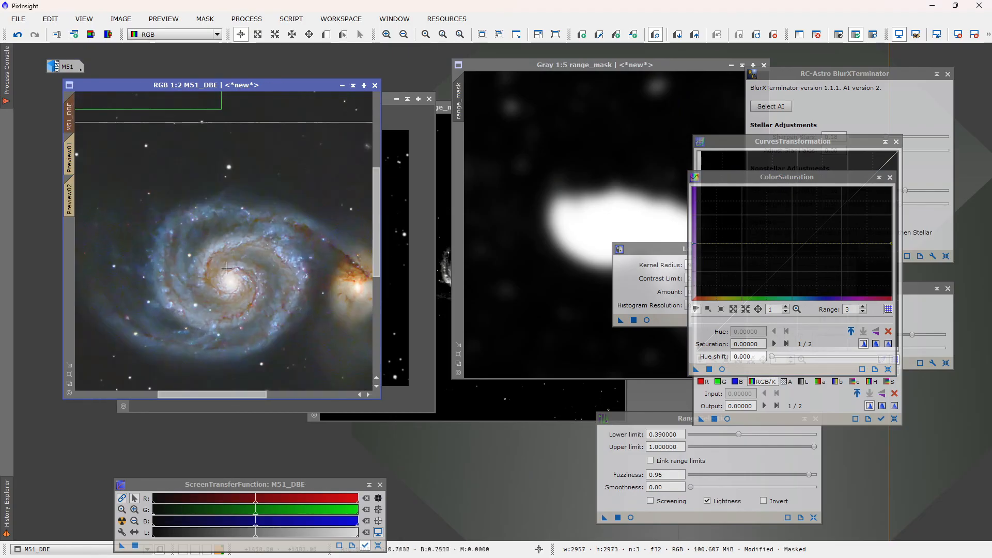
pyautogui.scroll(-3, 227, 269)
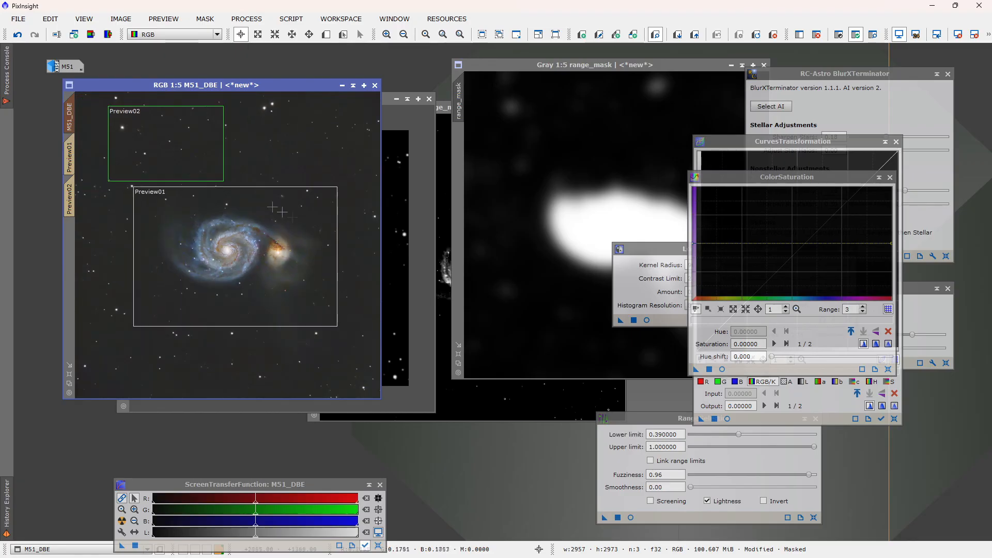
pyautogui.scroll(3, 246, 222)
pyautogui.scroll(1, 231, 212)
pyautogui.scroll(-4, 231, 212)
pyautogui.scroll(3, 231, 217)
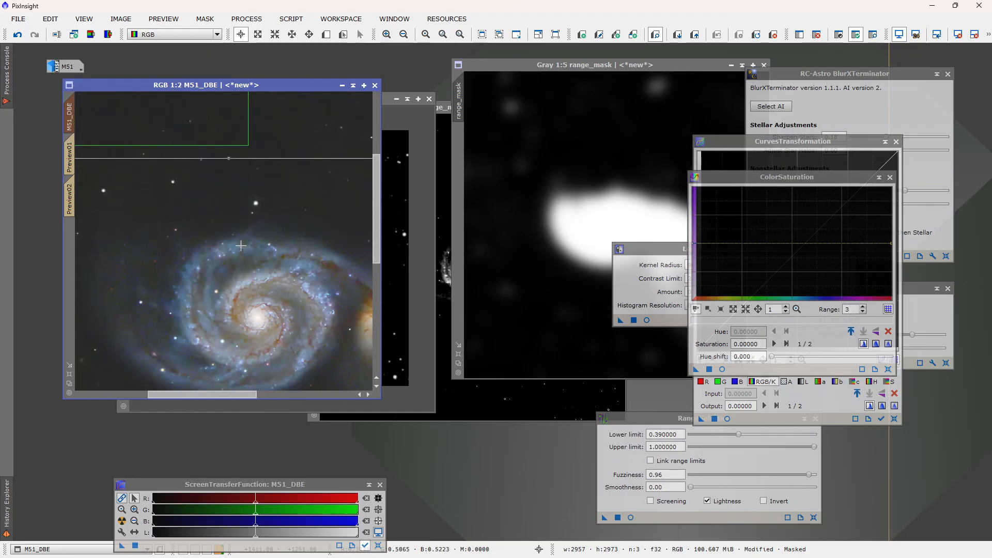
pyautogui.scroll(-1, 254, 253)
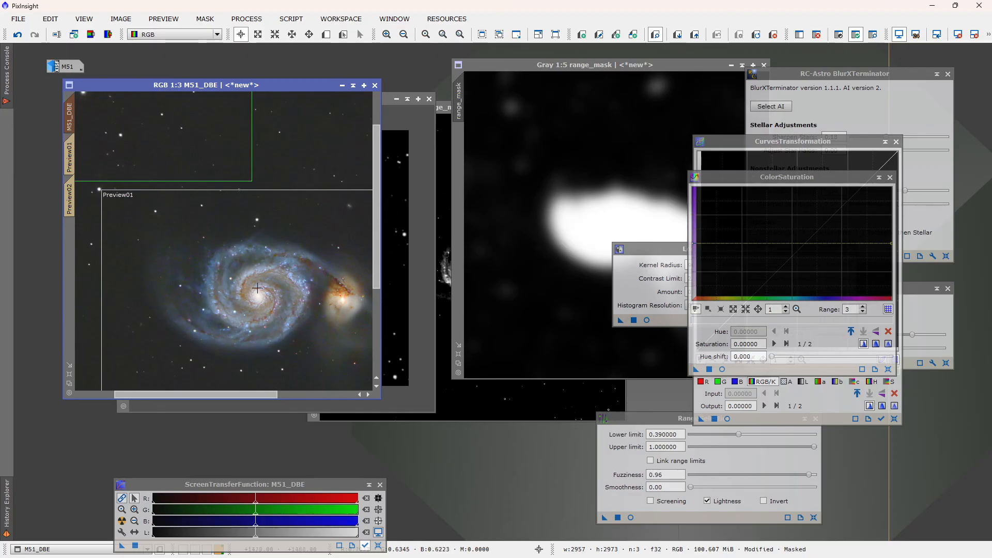
pyautogui.scroll(-2, 257, 288)
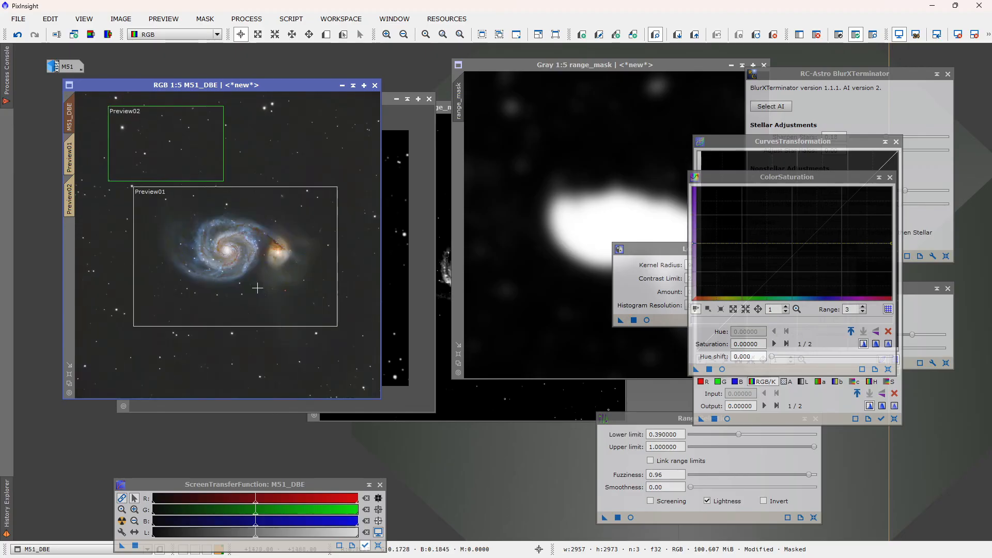